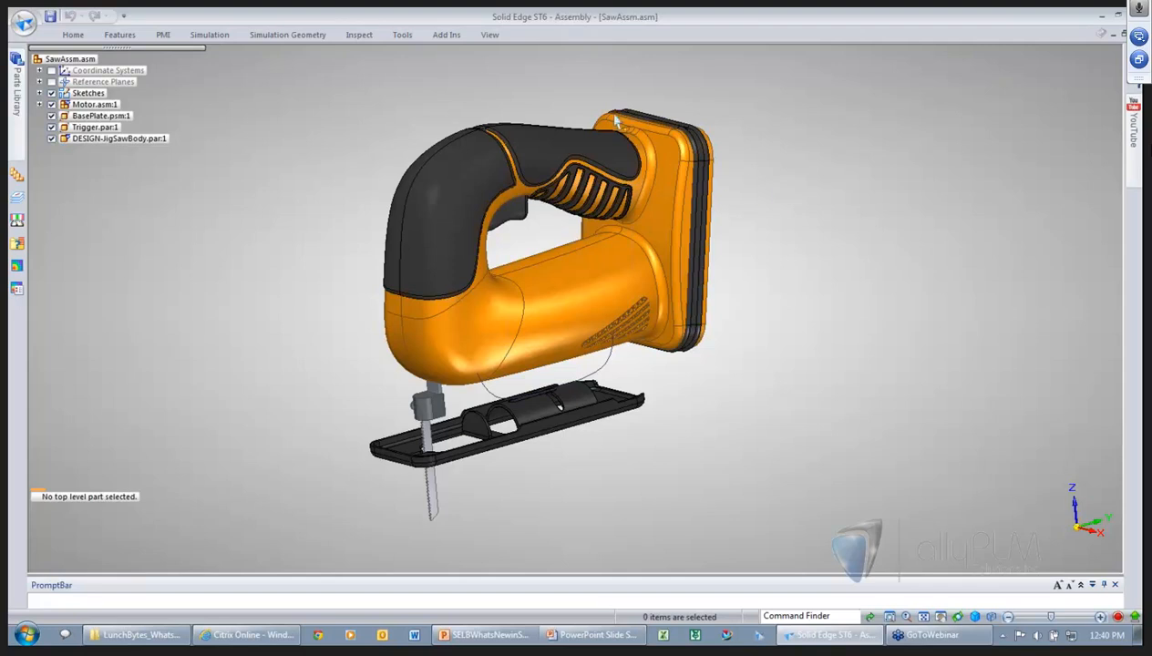
- Apply view overrides that change the assembly's background to plain white
click(485, 37)
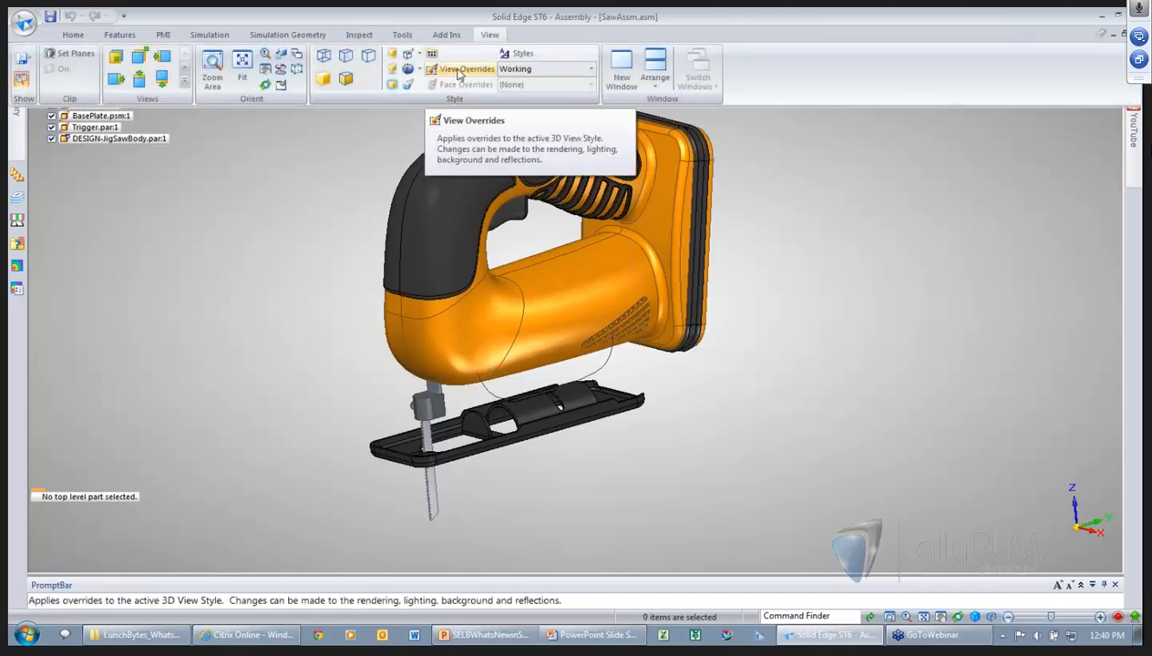
click(460, 73)
click(469, 227)
click(472, 257)
click(460, 269)
click(434, 421)
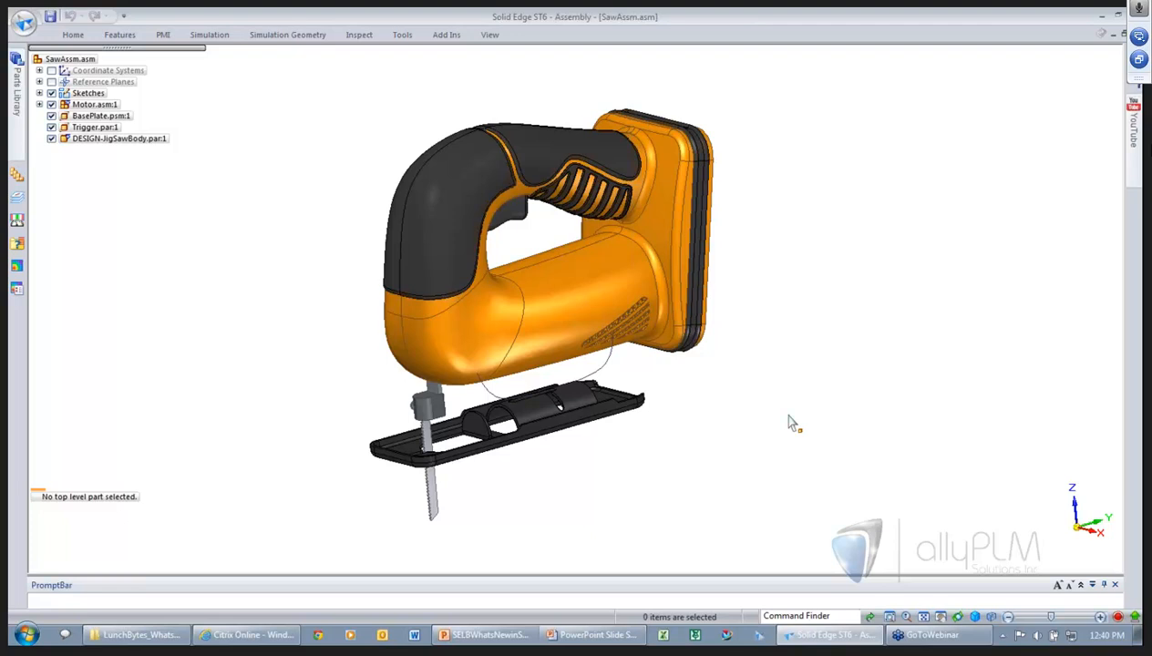
- Apply the 01-Jig Saw Body display configuration to the saw assembly
middle_drag(791, 422, 773, 324)
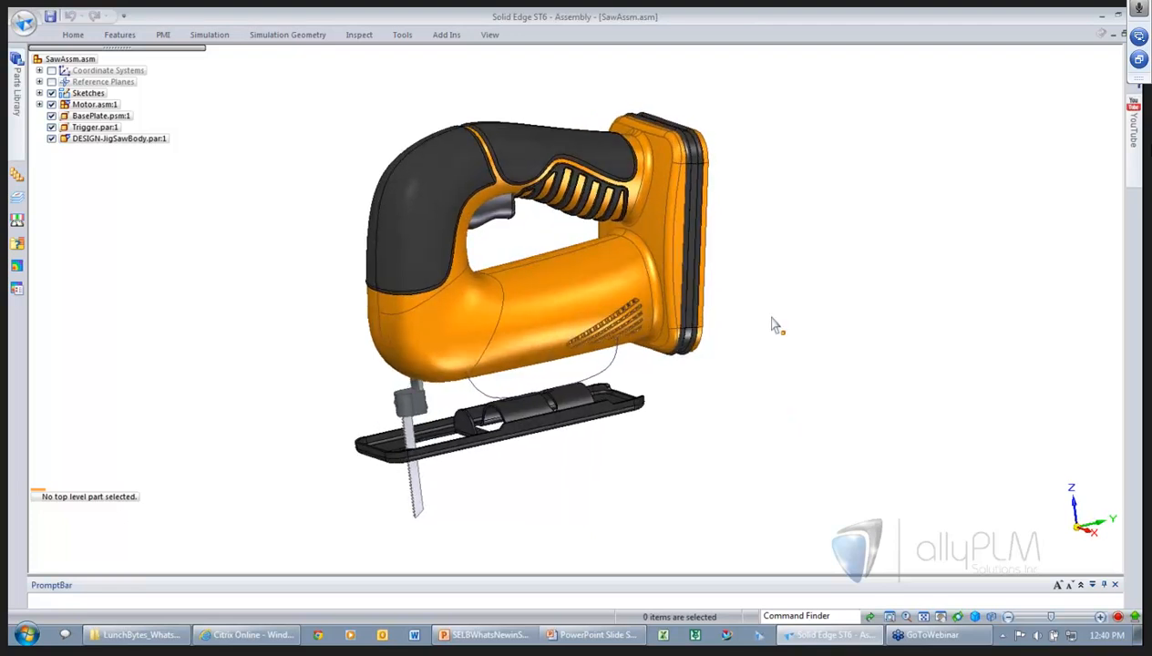
right_click(772, 328)
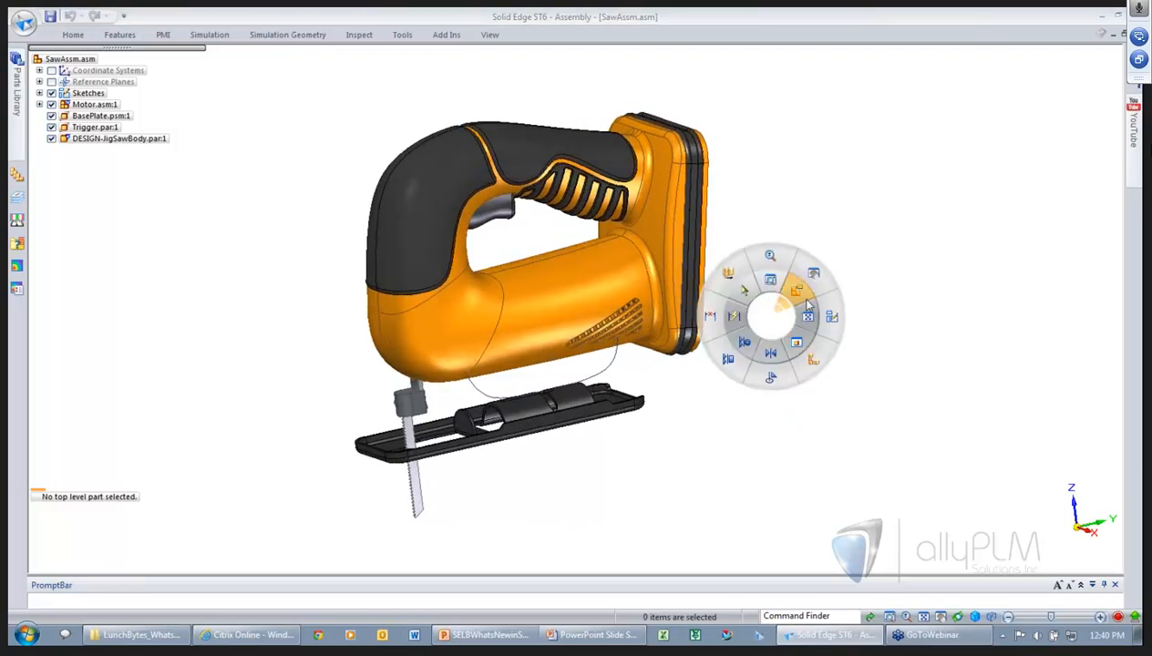
click(801, 304)
click(524, 300)
click(659, 265)
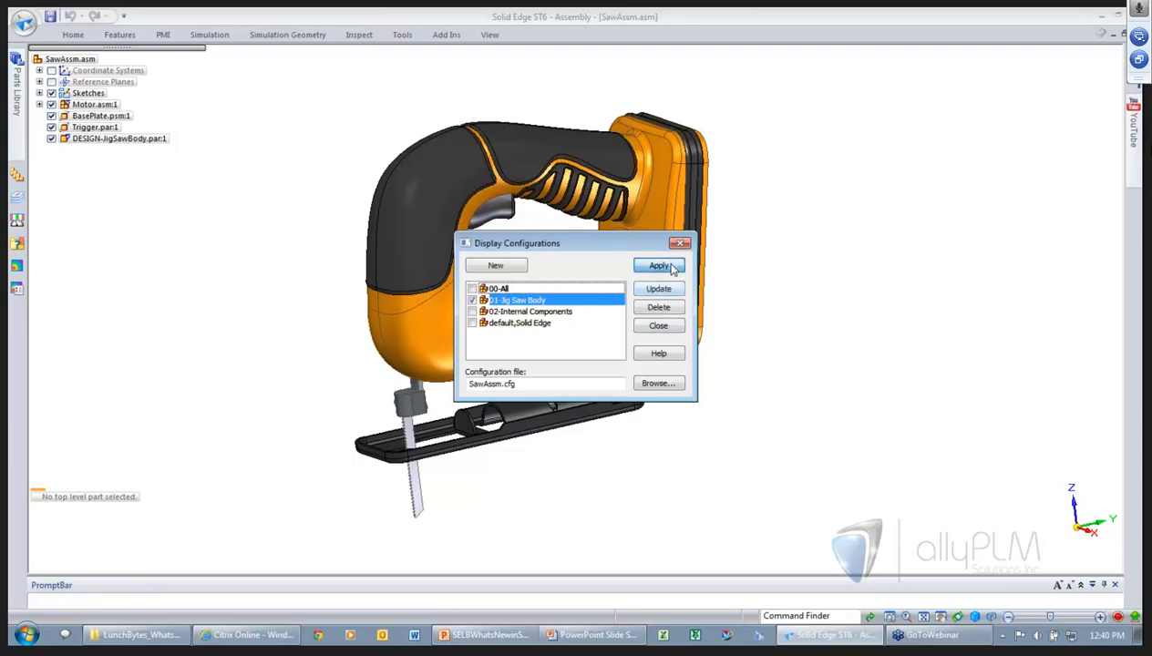
click(658, 325)
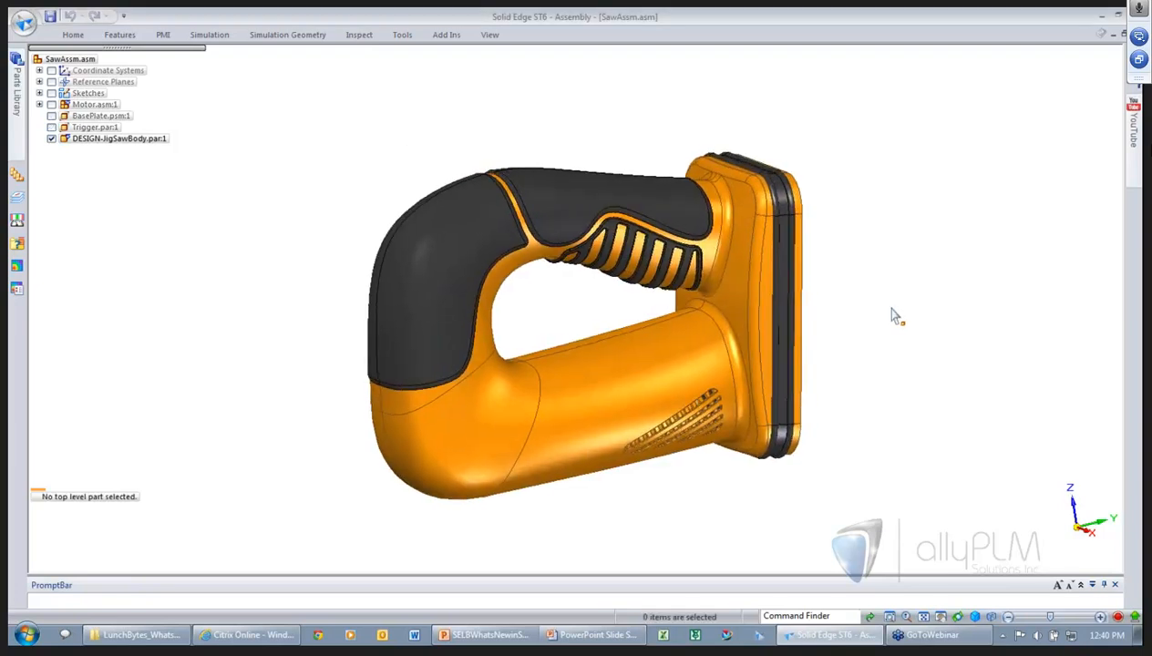
- Enable the view style override for low face-count models and bump maps, and inspect the jig saw body's shading
click(489, 34)
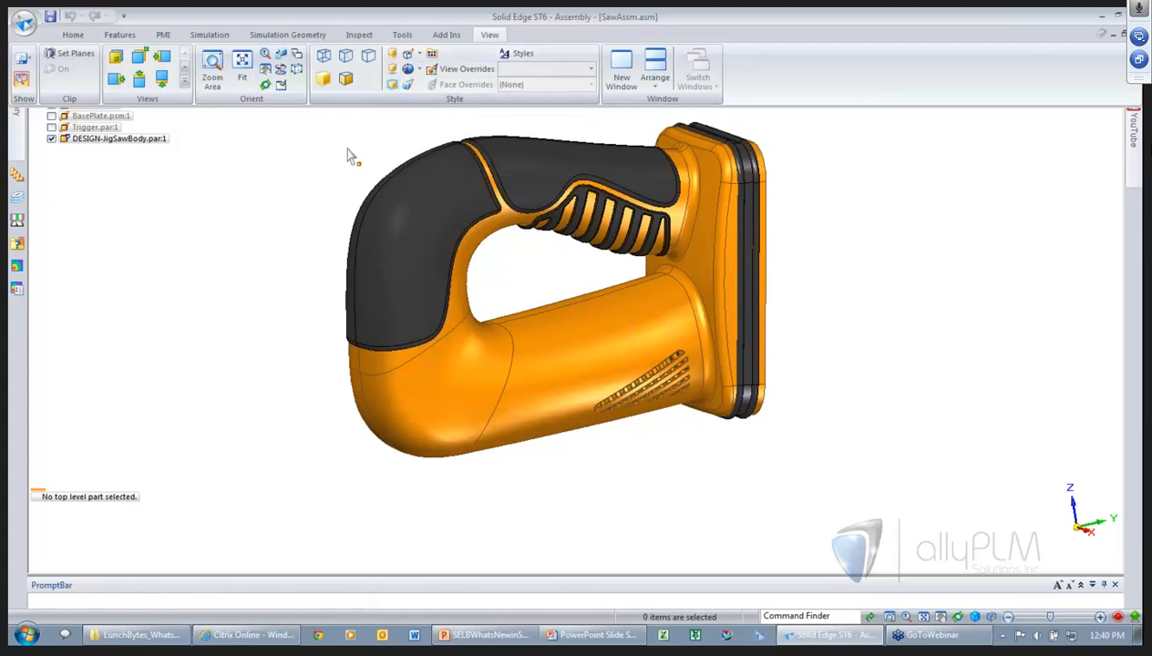
middle_drag(335, 171, 345, 344)
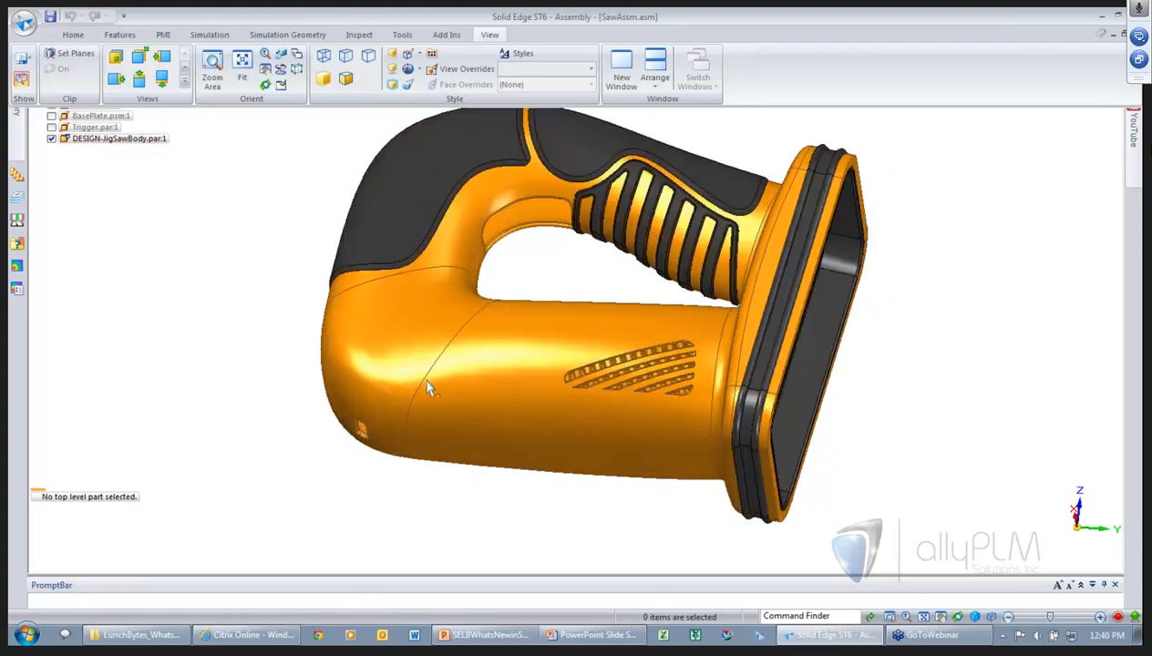
middle_drag(254, 258, 332, 194)
click(392, 84)
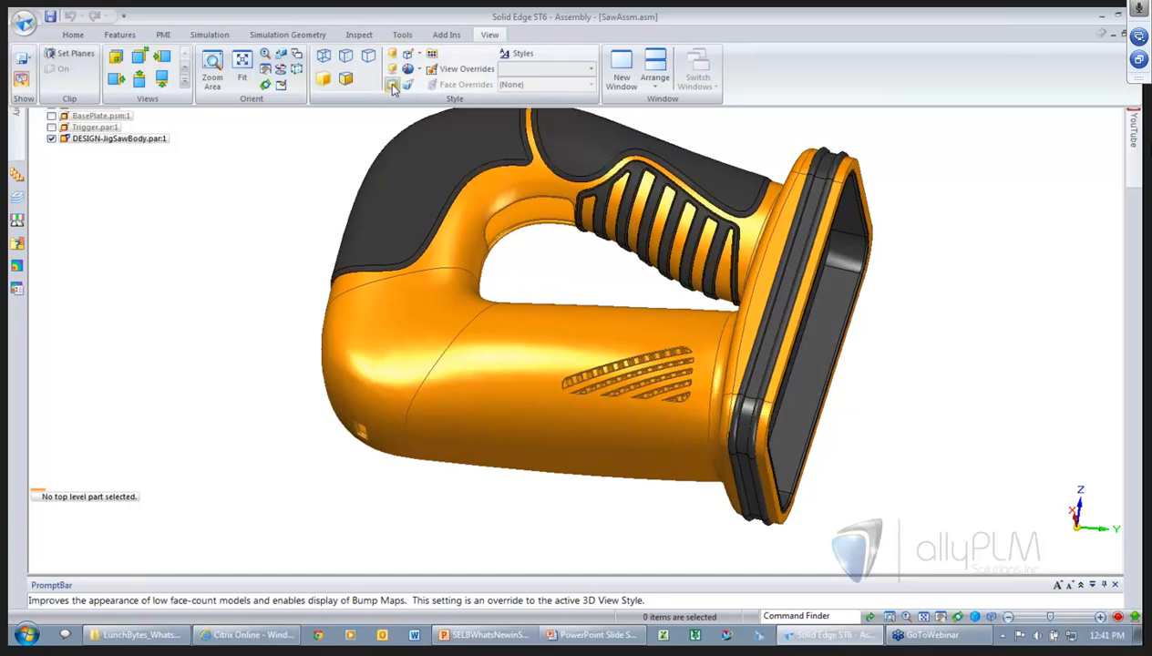
middle_drag(262, 279, 304, 290)
click(487, 36)
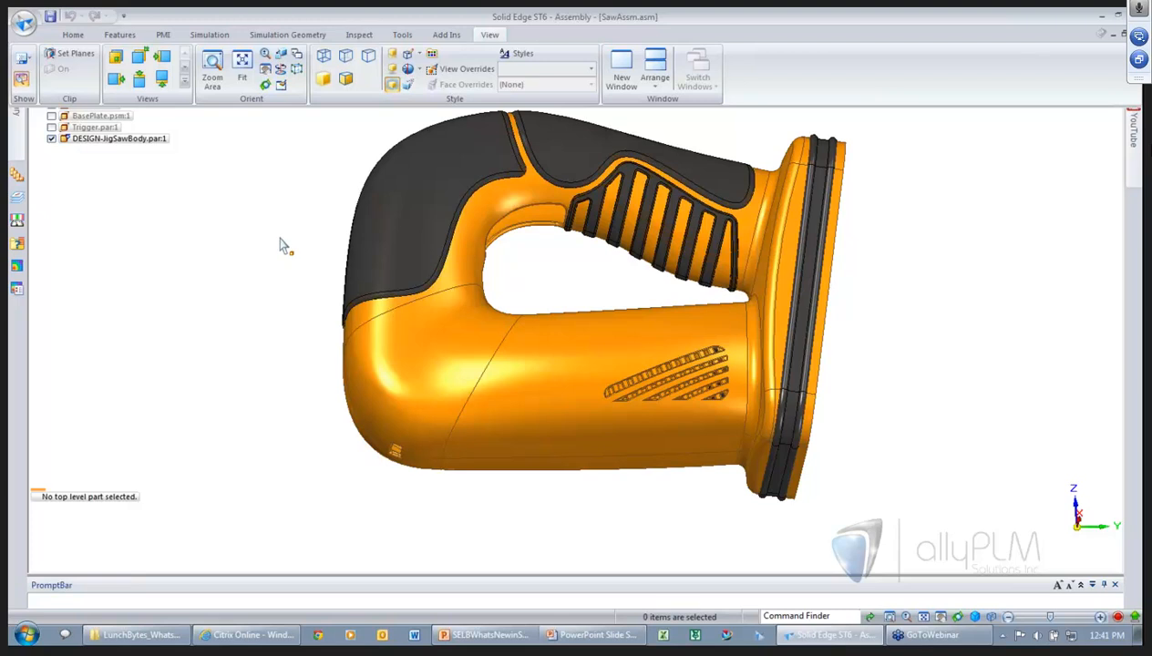
middle_drag(283, 245, 373, 345)
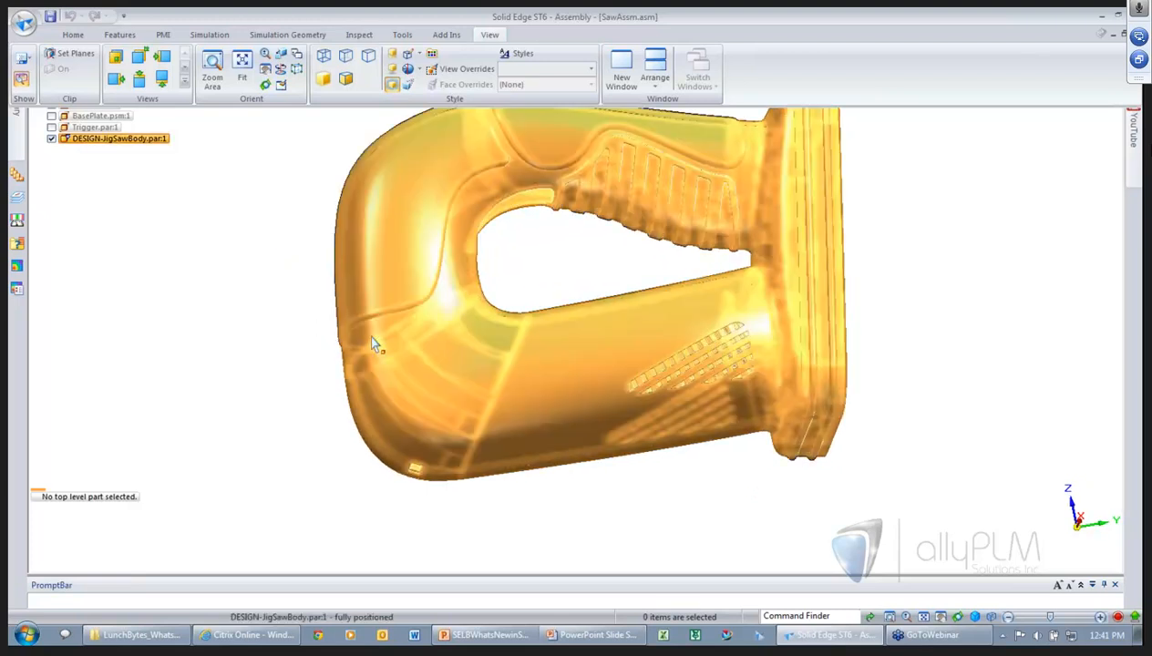
middle_drag(351, 411, 291, 342)
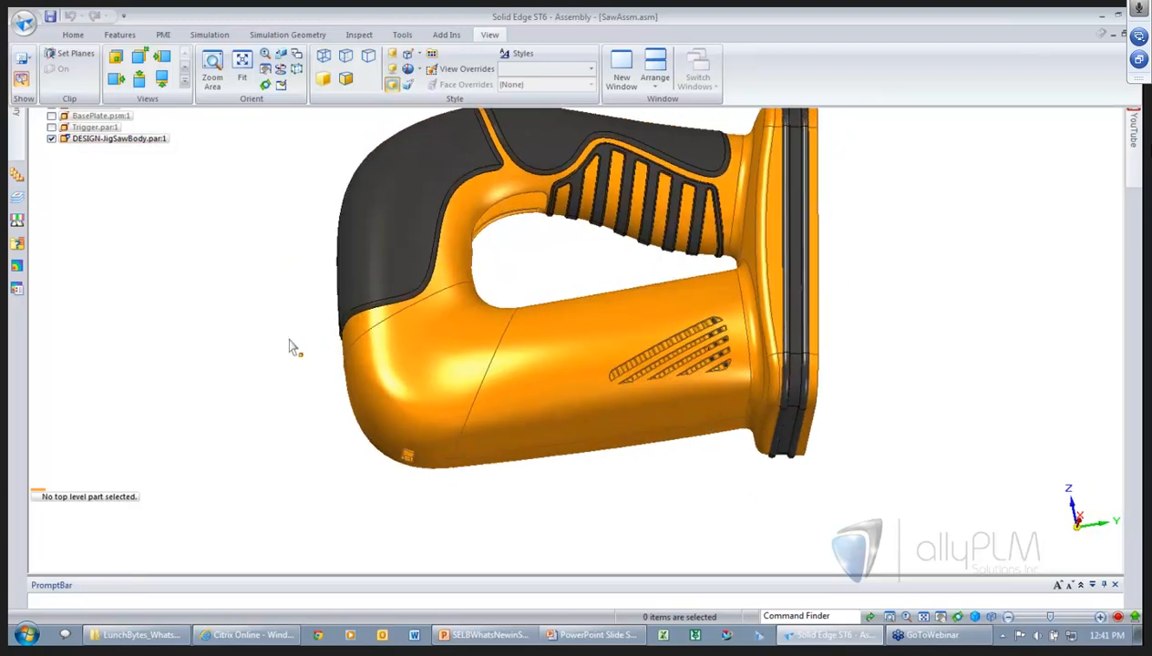
middle_drag(272, 404, 236, 302)
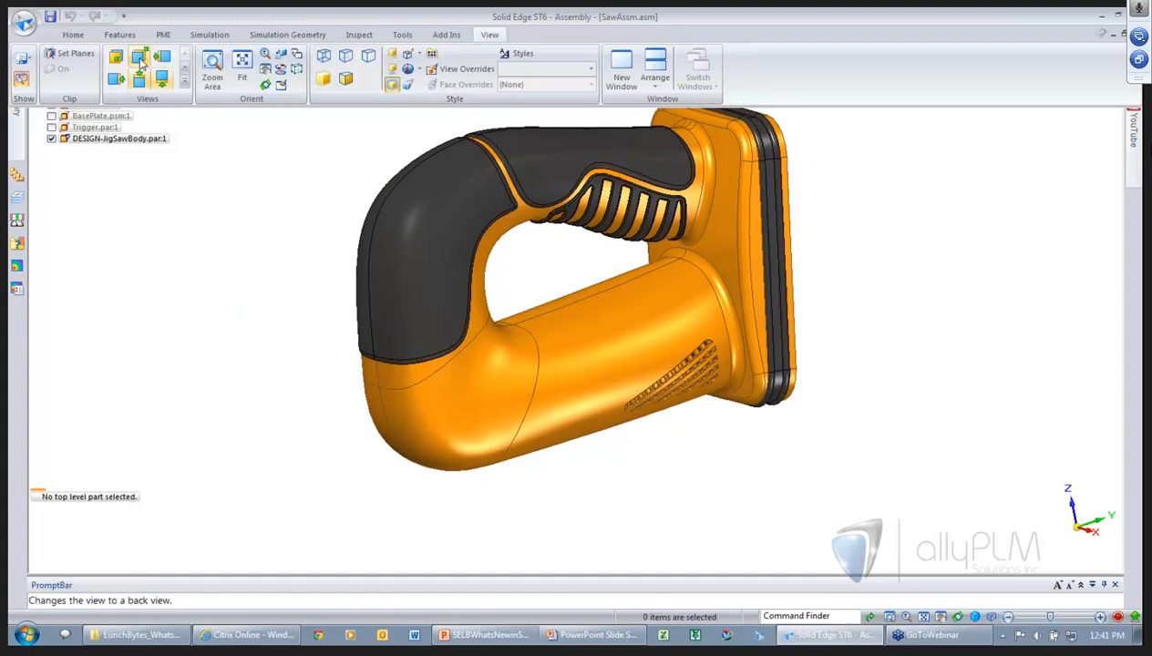
- Edit the DESIGN-JigSawBody part in place within the assembly and show its SWOOSH SKETCH
click(75, 36)
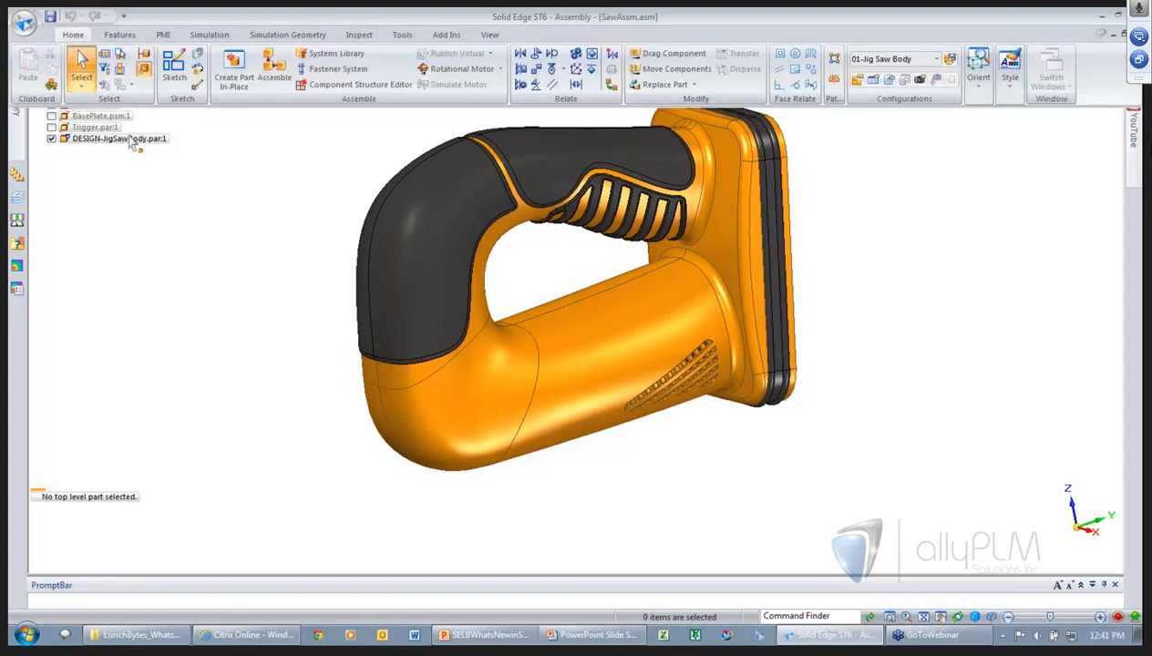
click(135, 141)
click(248, 135)
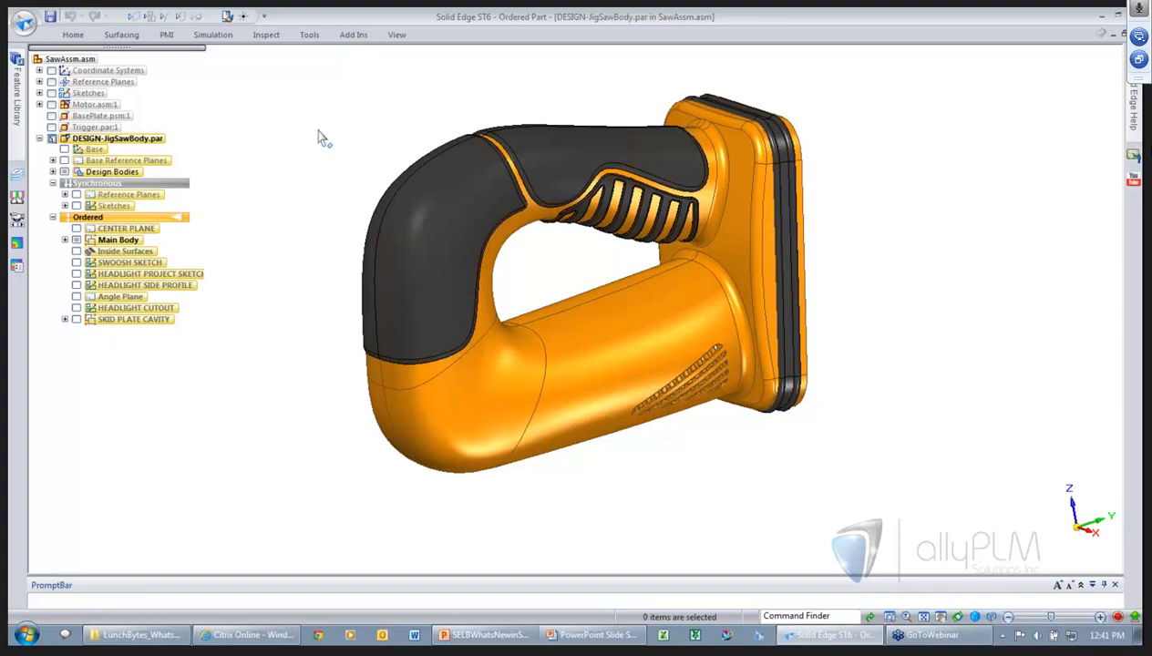
click(77, 262)
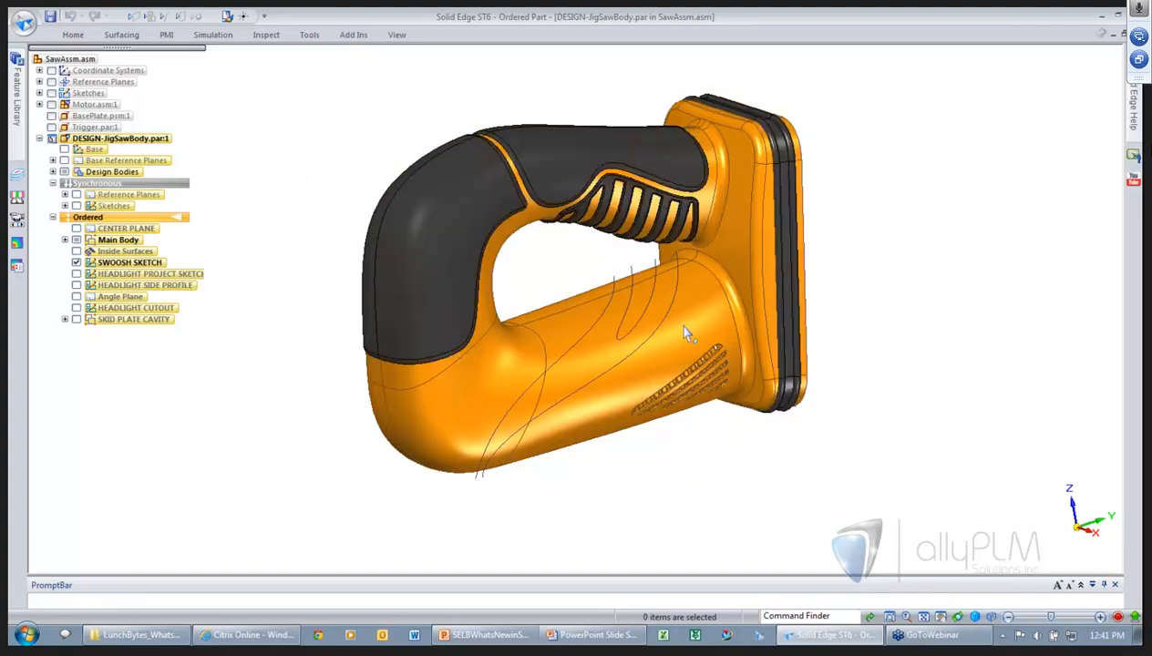
- Create an offset surface from the side face of the lower barrel with an offset distance of 2
middle_drag(818, 312, 870, 293)
right_click(870, 294)
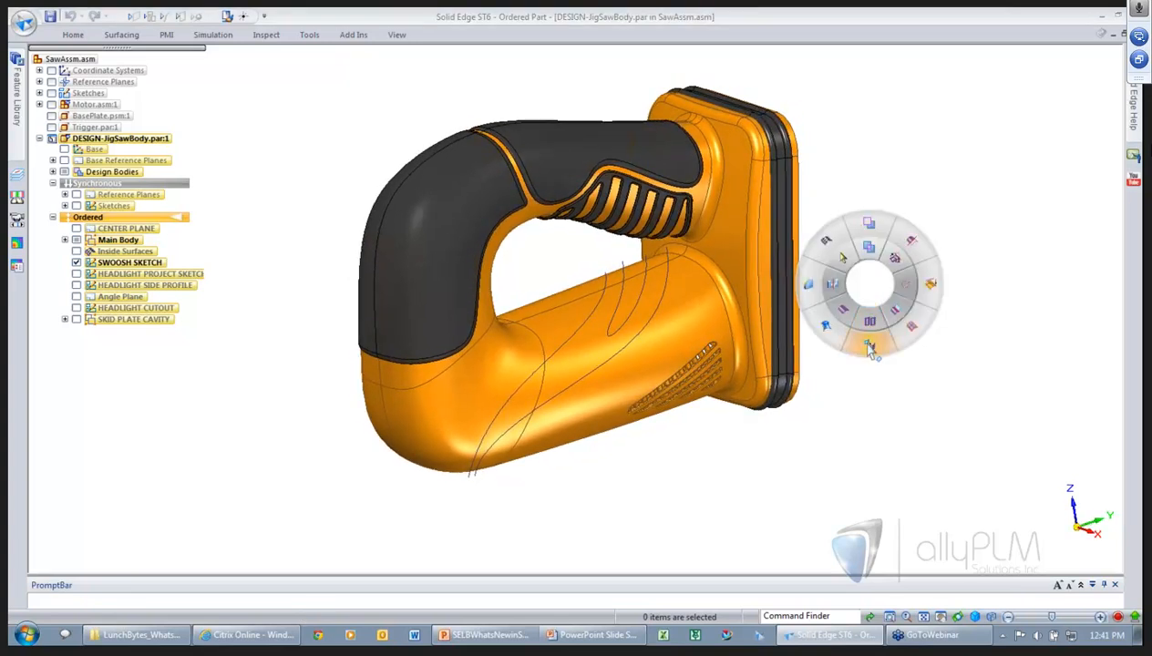
click(870, 342)
click(704, 321)
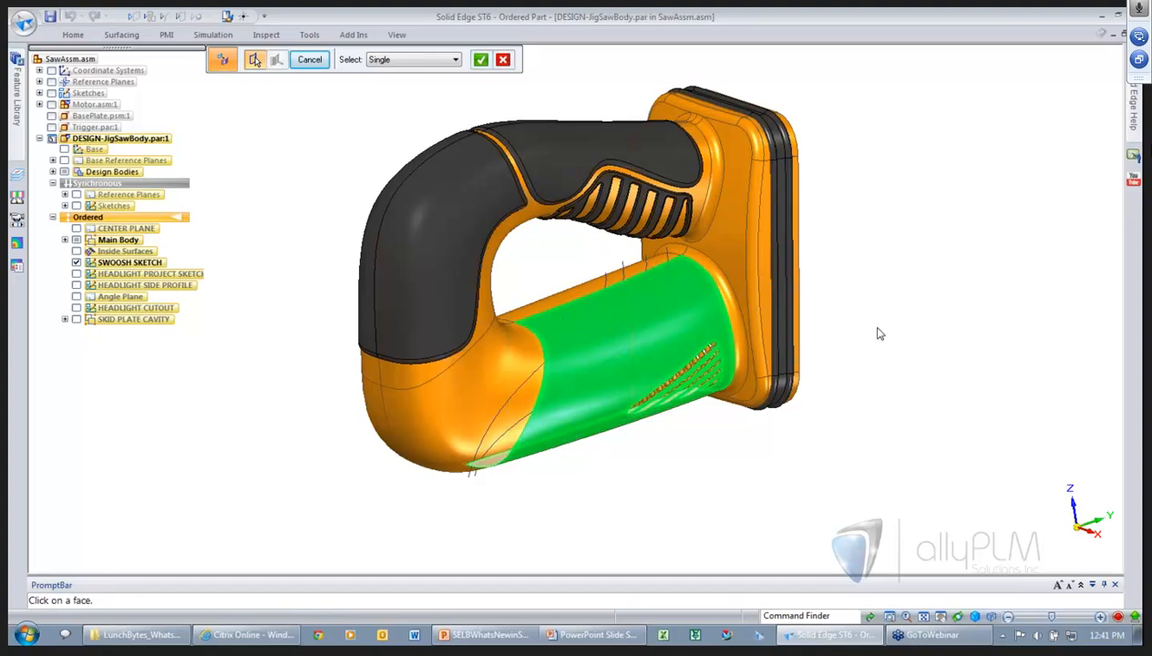
right_click(918, 339)
text(2)
key(Return)
click(922, 374)
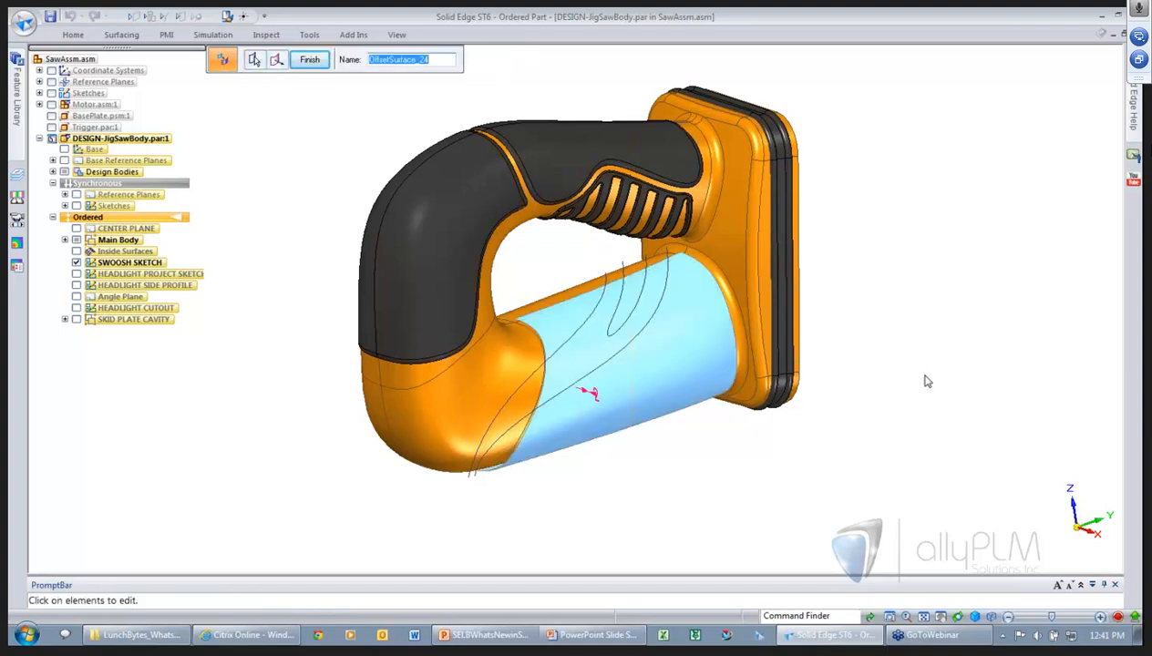
click(310, 60)
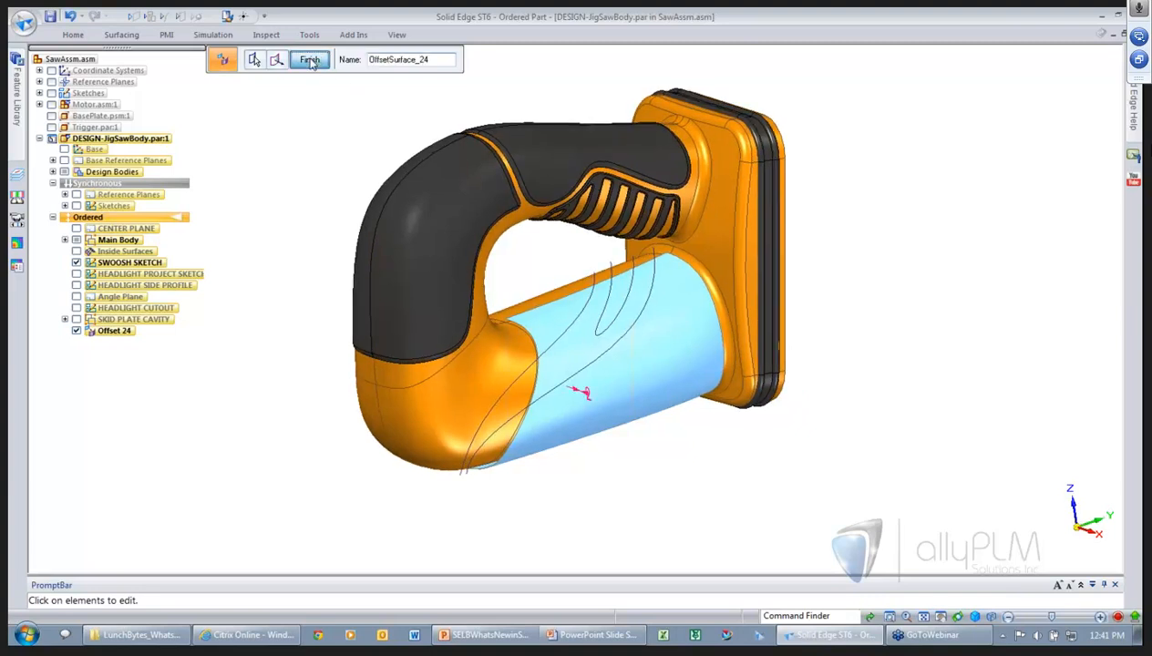
- Leave the Offset command and hide the JIG SAW BODY design body
click(53, 172)
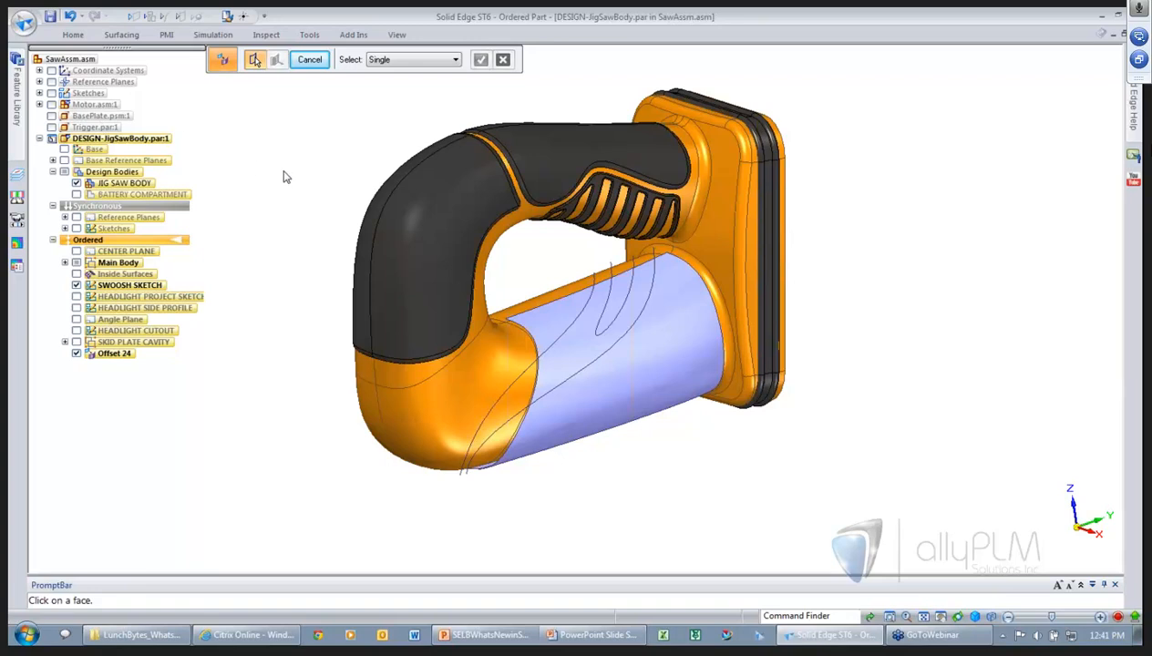
right_drag(280, 170, 251, 140)
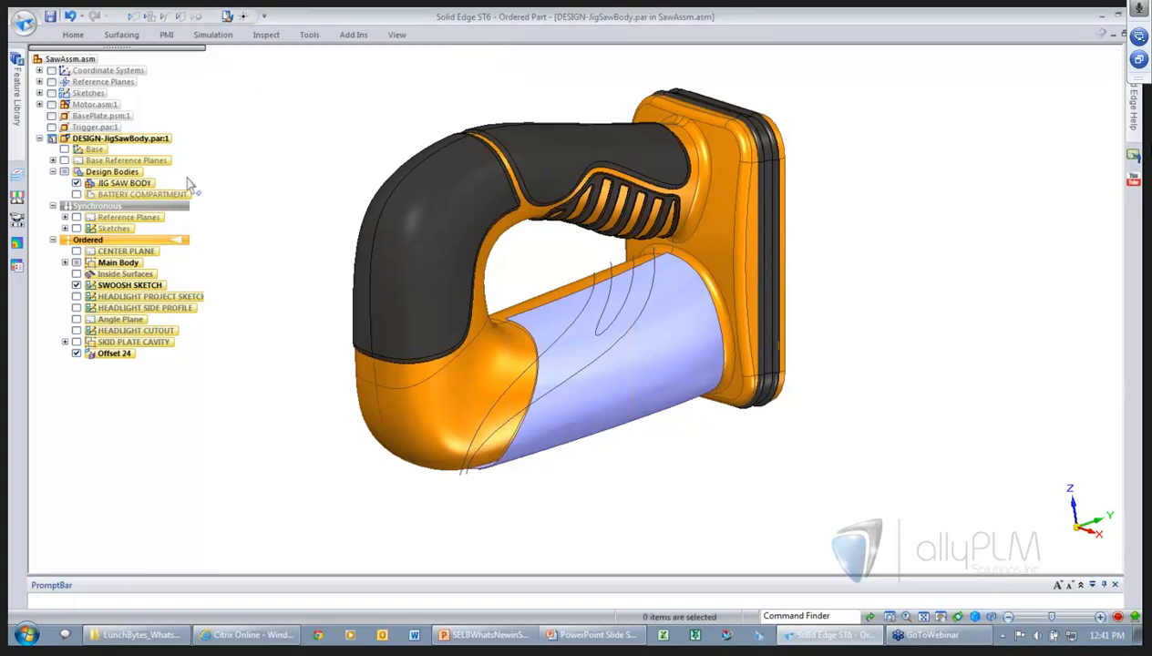
click(77, 184)
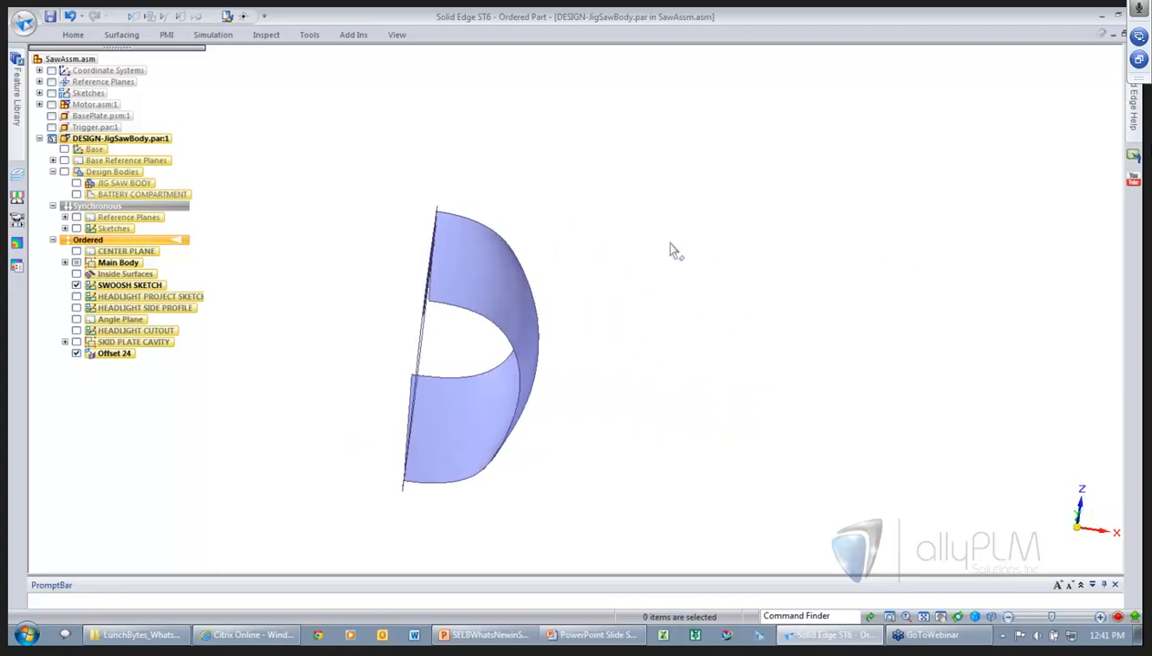
- Trim the offset surface with the SWOOSH SKETCH curves, removing the regions outside the swoosh shape
right_click(769, 231)
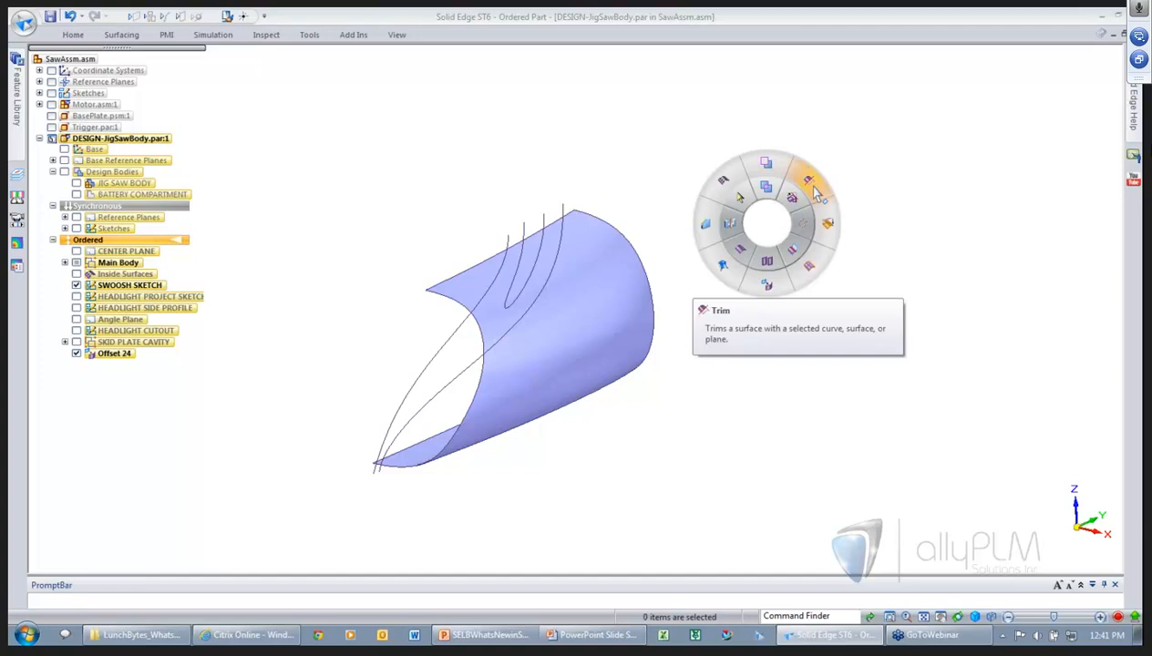
click(816, 191)
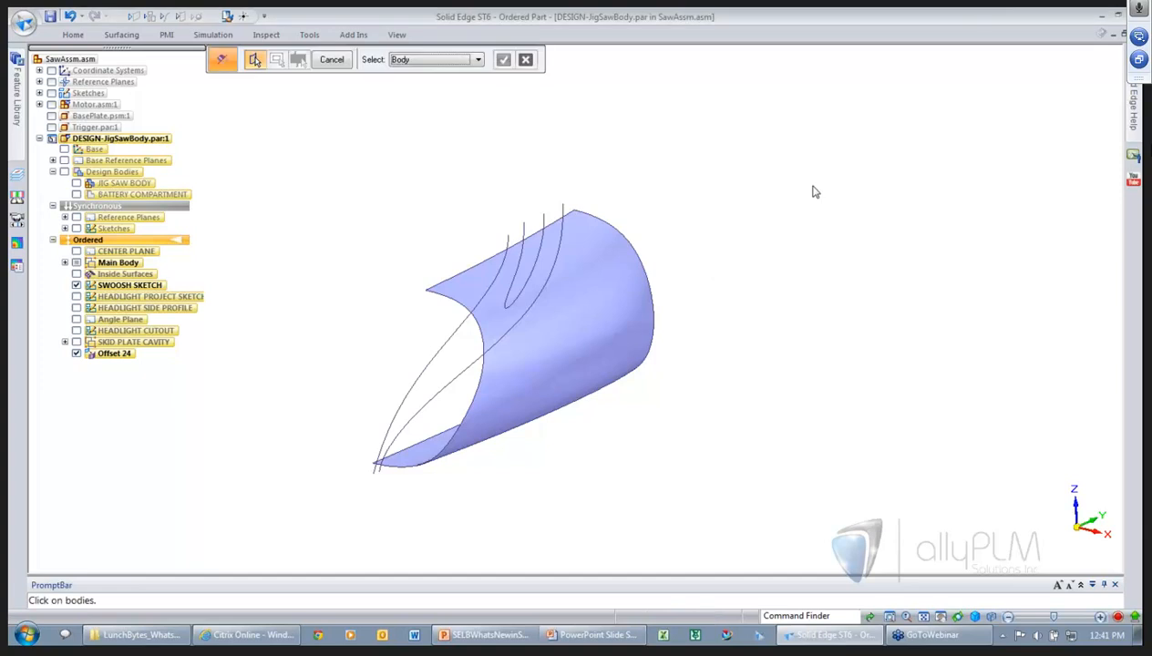
click(632, 251)
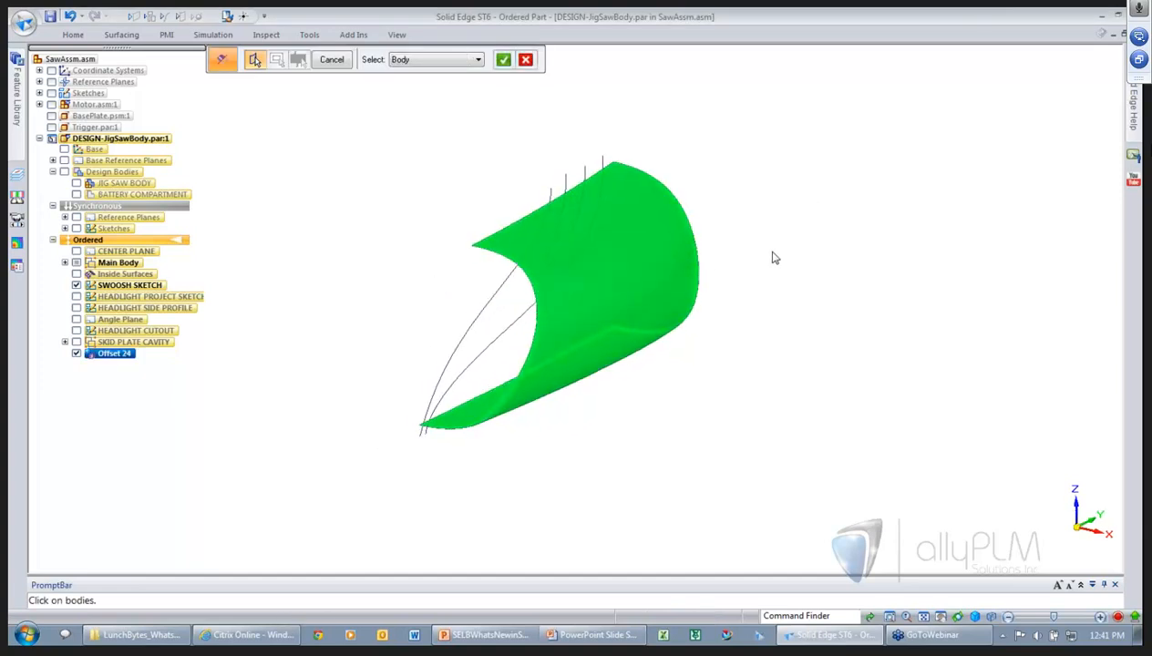
right_click(747, 232)
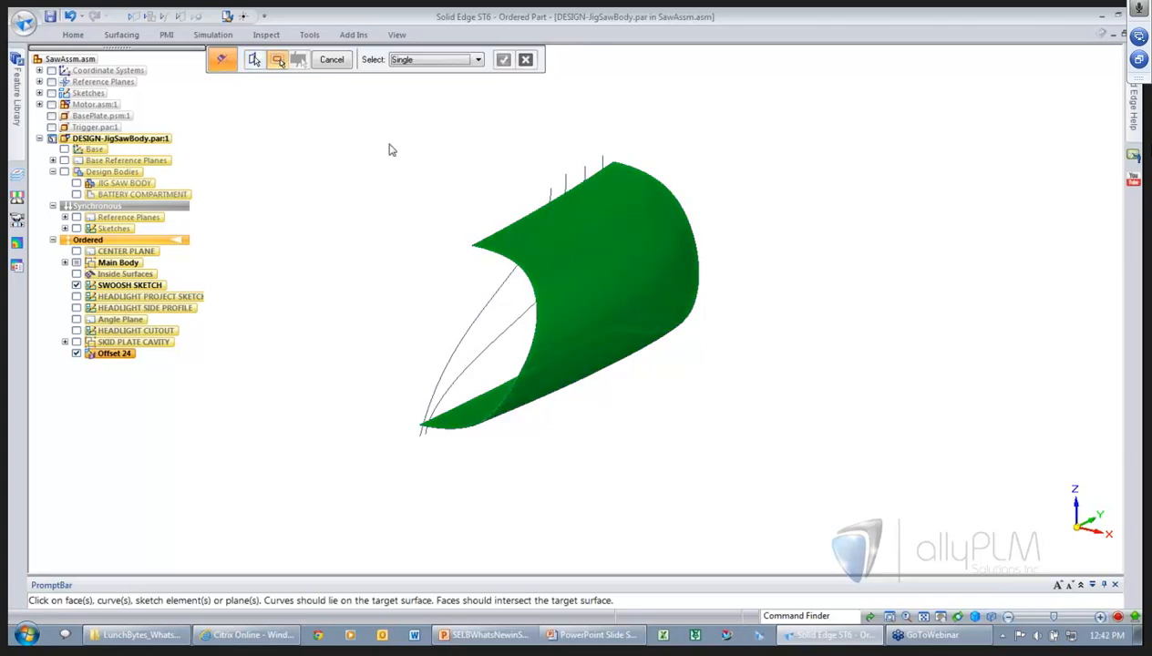
drag(352, 120, 714, 486)
right_click(841, 393)
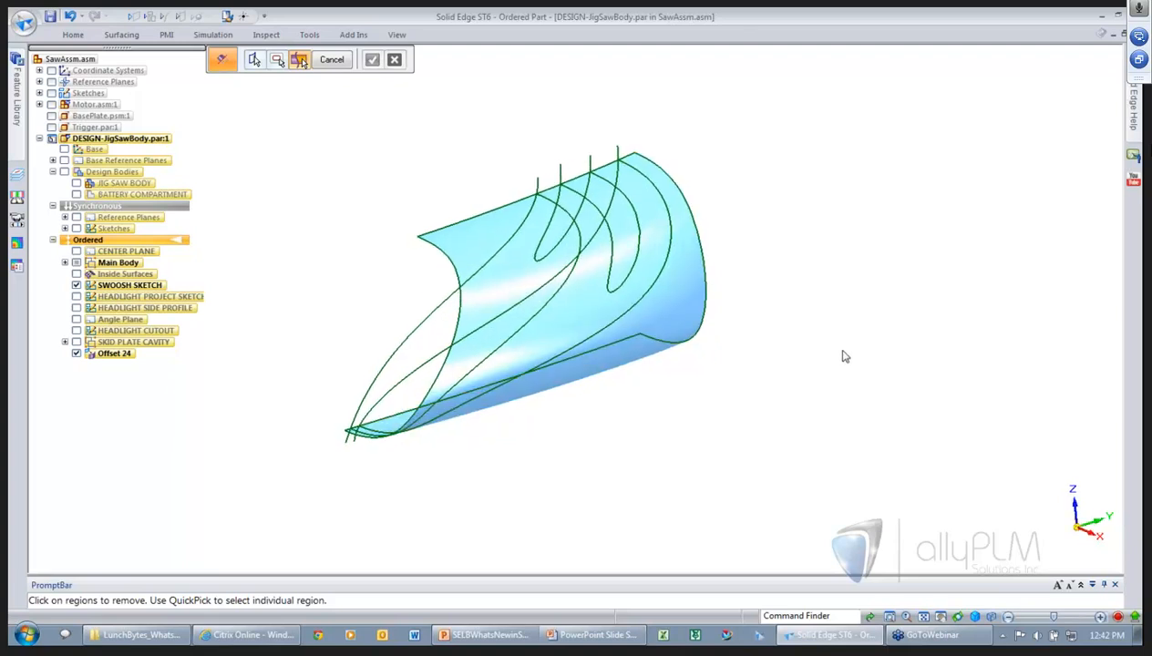
click(472, 251)
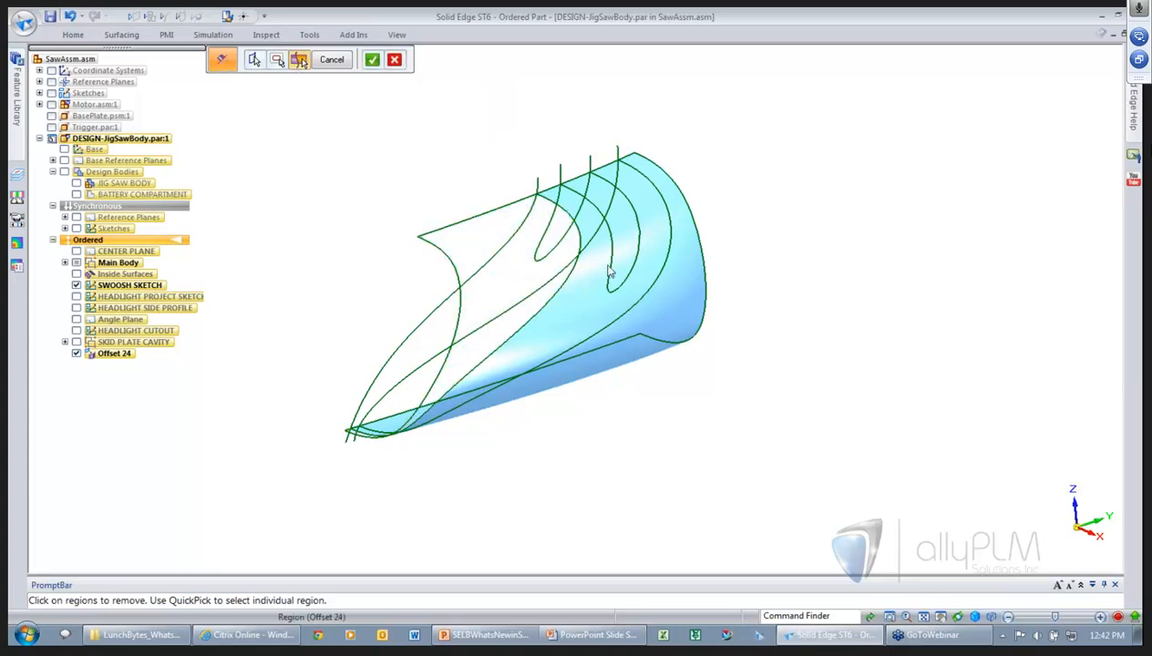
click(677, 296)
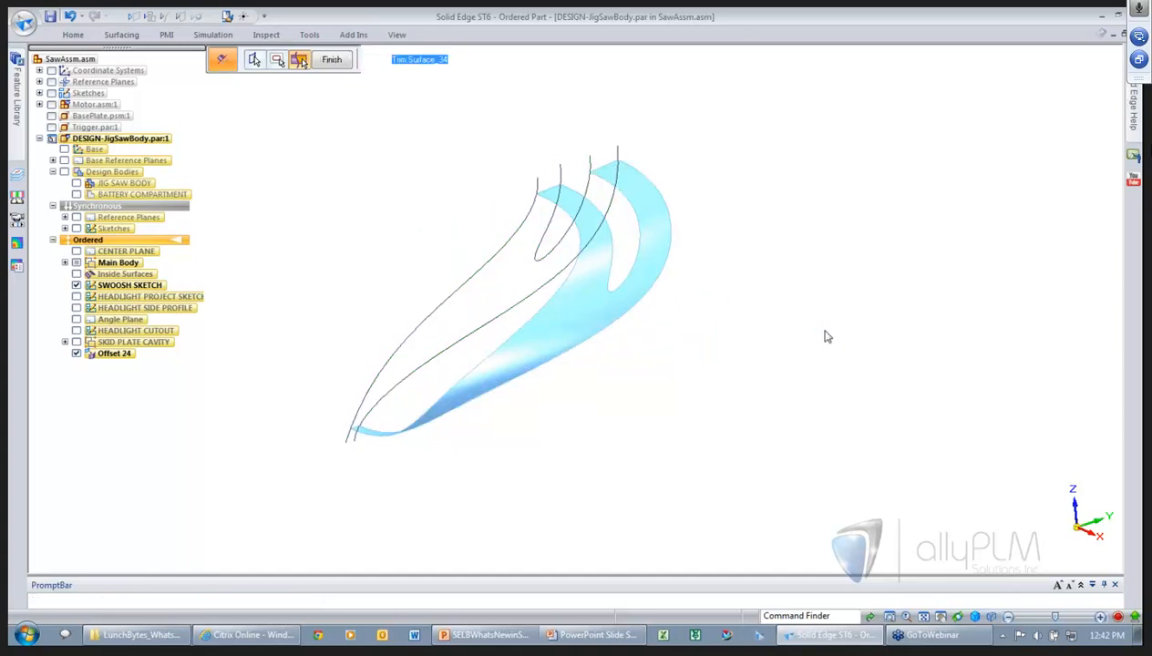
click(330, 59)
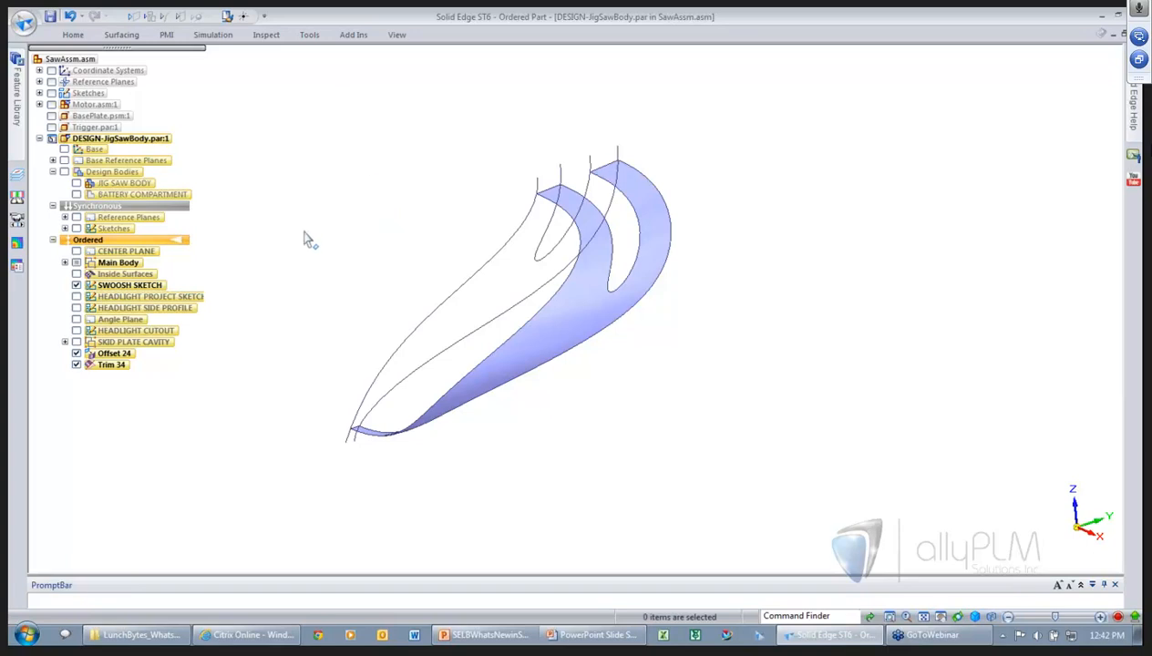
- Hide the SWOOSH SKETCH and turn on the reflective plane display for the trimmed swoosh surface
click(75, 285)
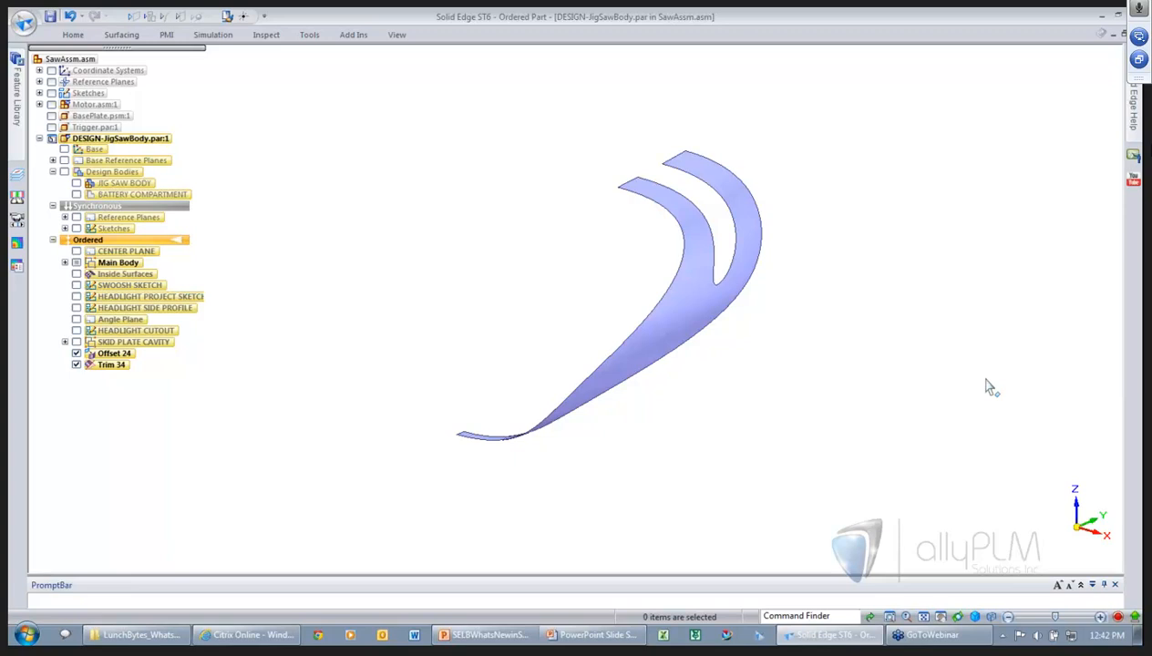
click(123, 36)
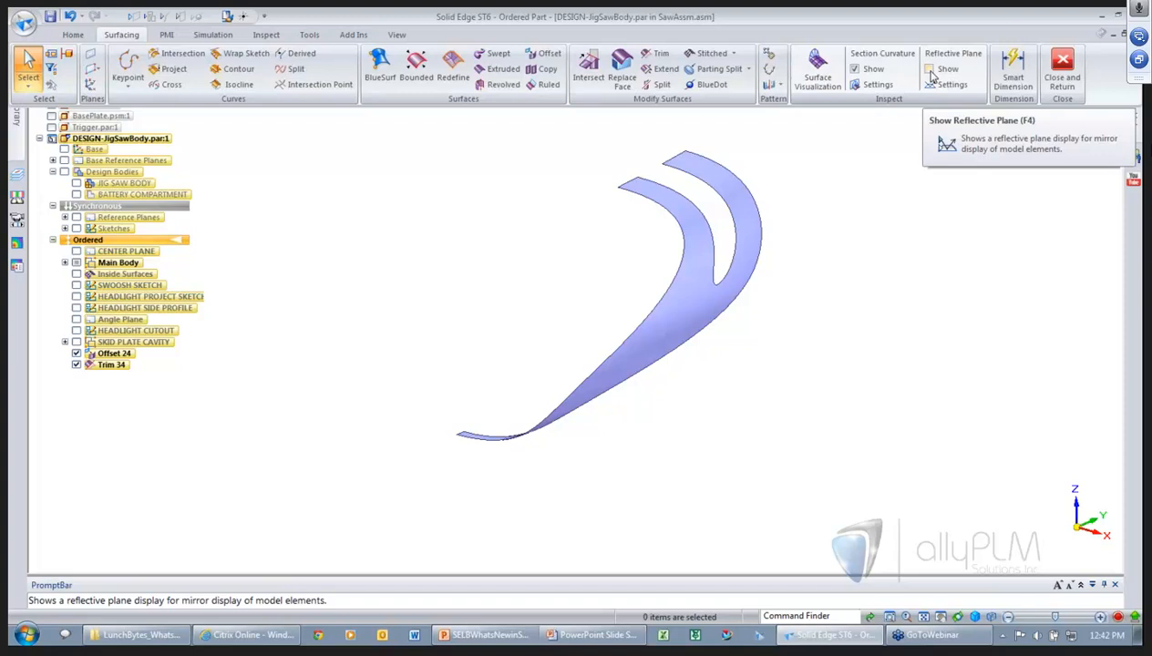
click(929, 70)
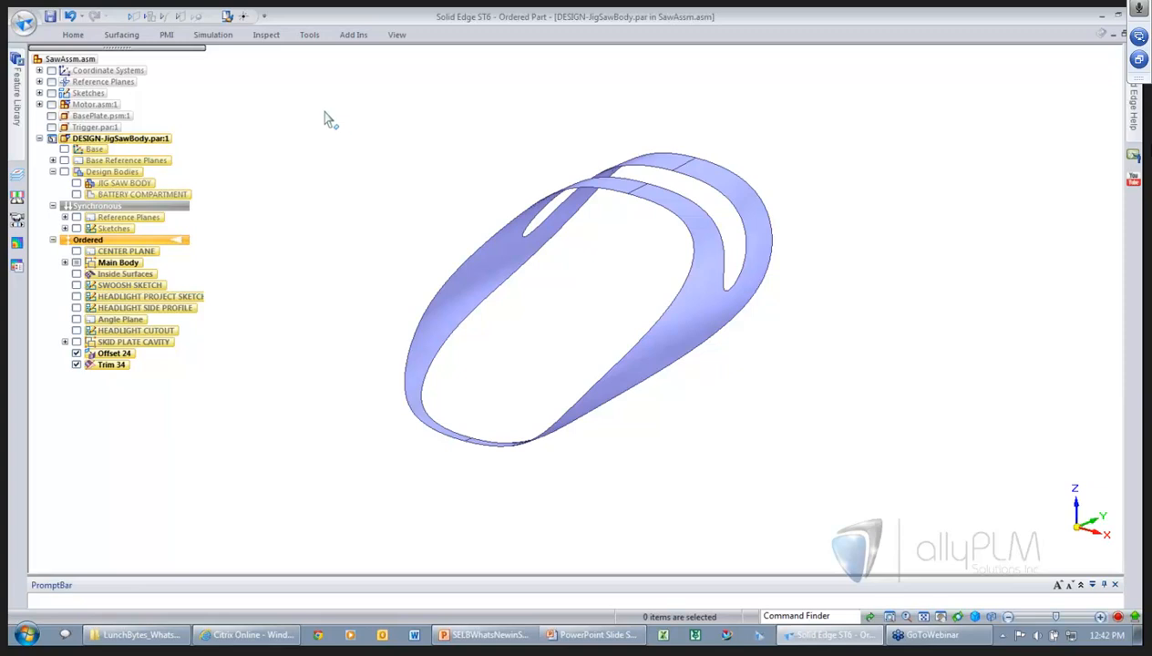
click(117, 37)
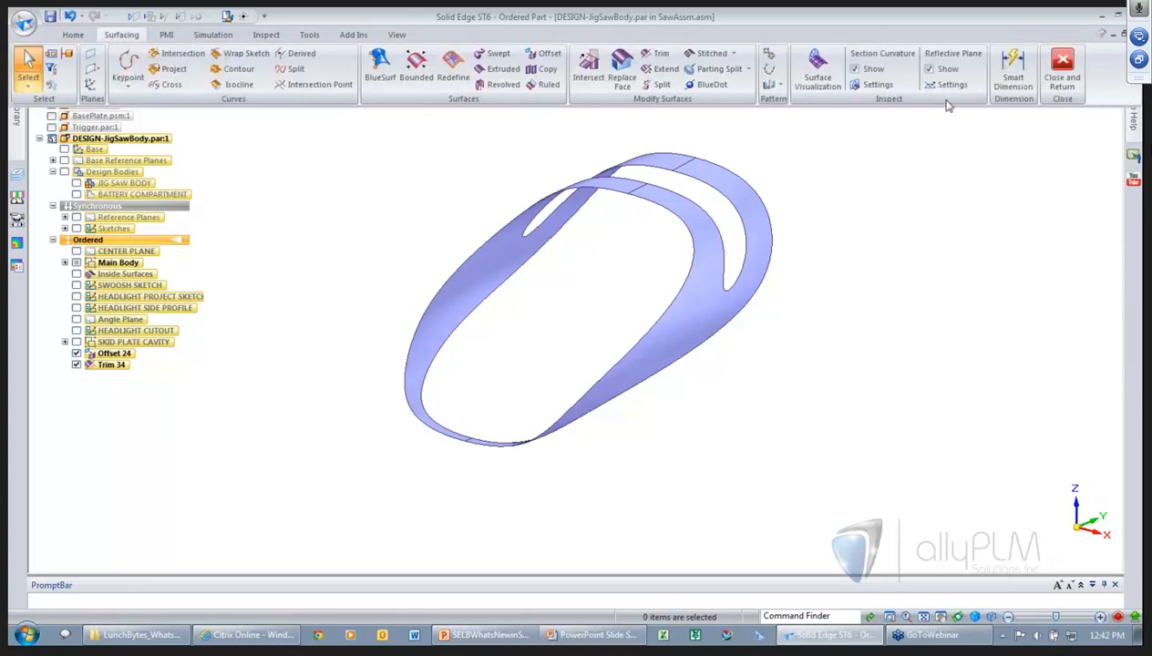
- Review the reflective plane settings and accept them with the Front (ZX) plane at a distance of 0 mm
click(938, 88)
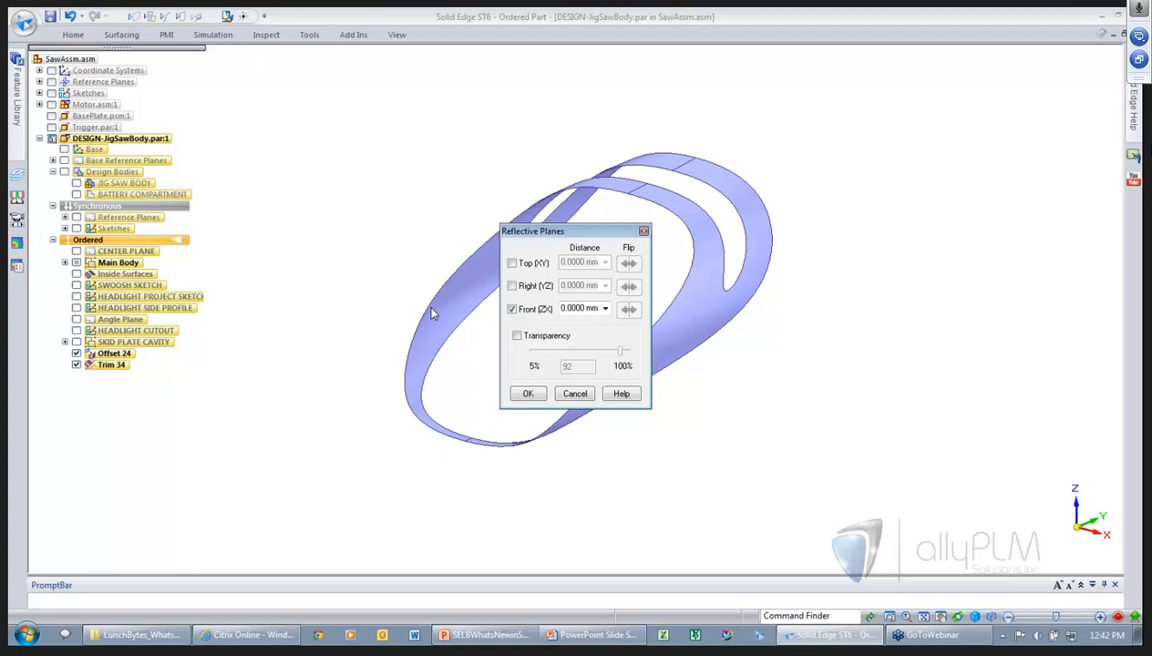
click(528, 393)
mouse_move(810, 324)
middle_down()
mouse_move(838, 327)
mouse_move(827, 320)
middle_up()
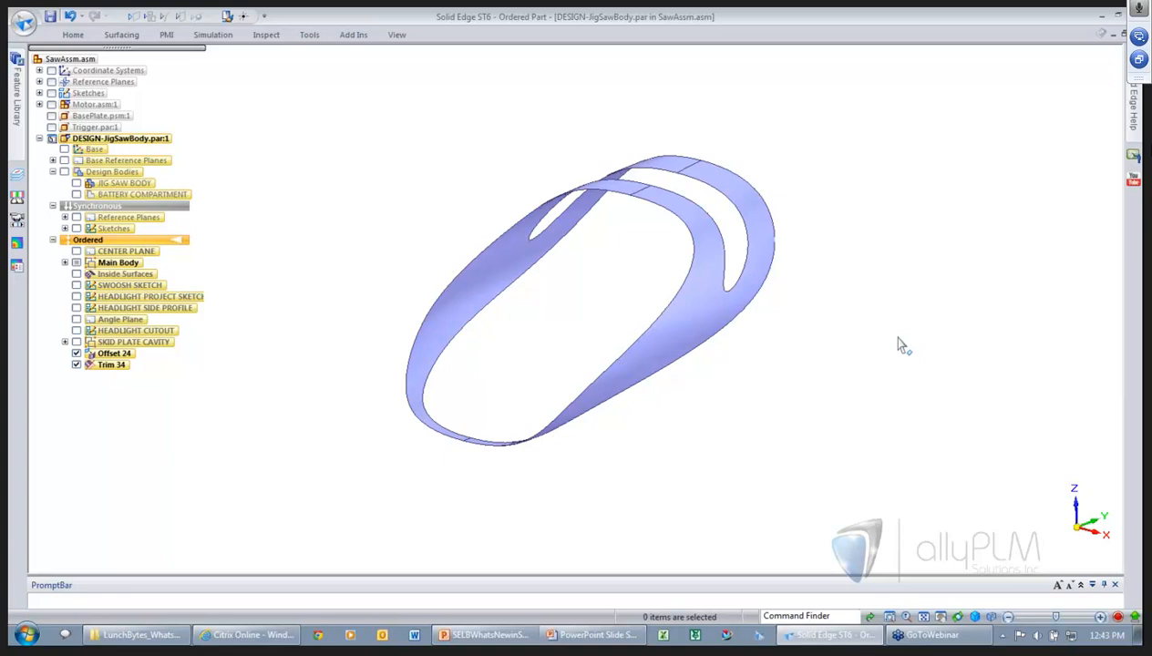
middle_drag(898, 344, 803, 332)
- Create a ruled surface normal to face along the inner edge of the swoosh, with a distance of 2.5 mm
right_click(806, 330)
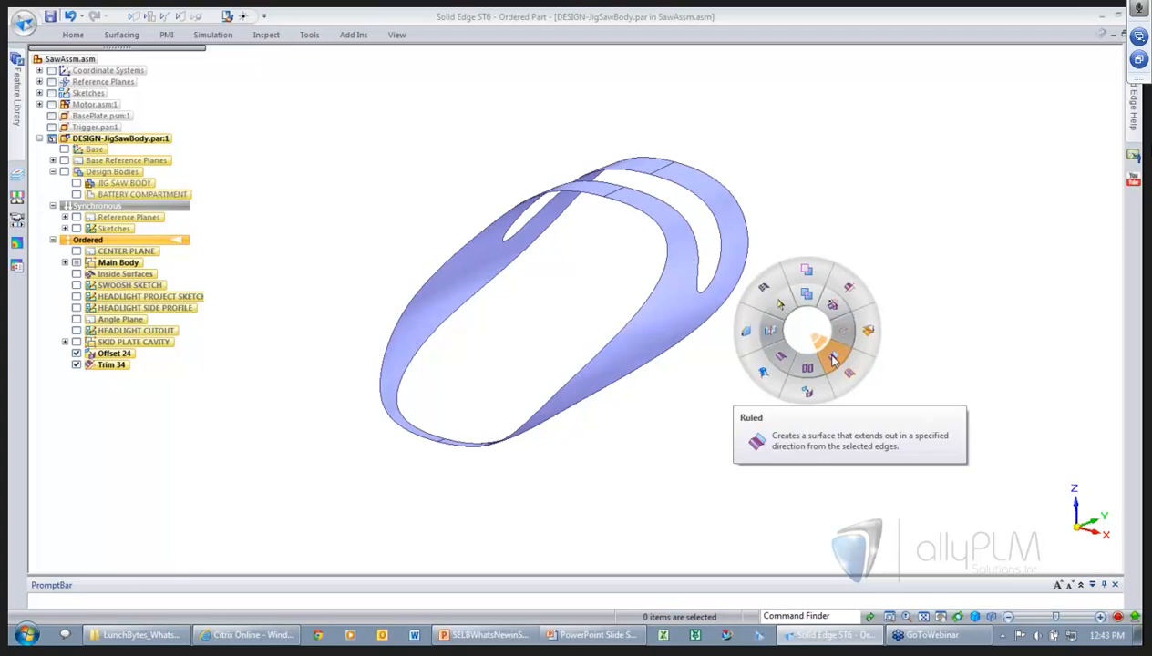
click(832, 359)
click(256, 60)
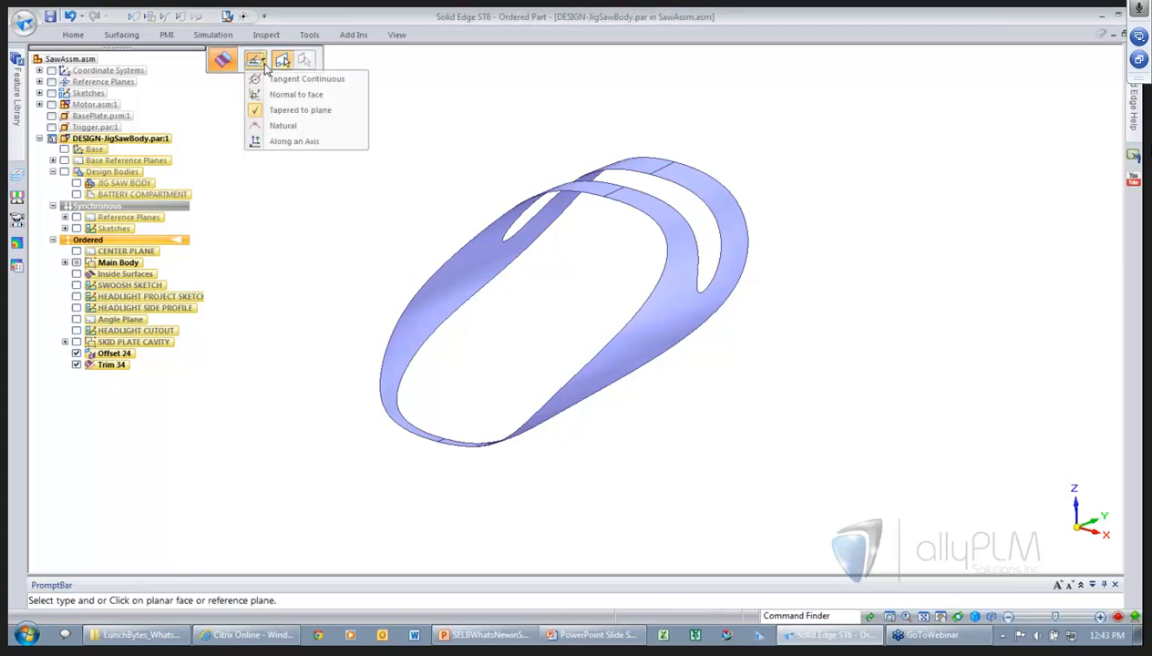
click(296, 94)
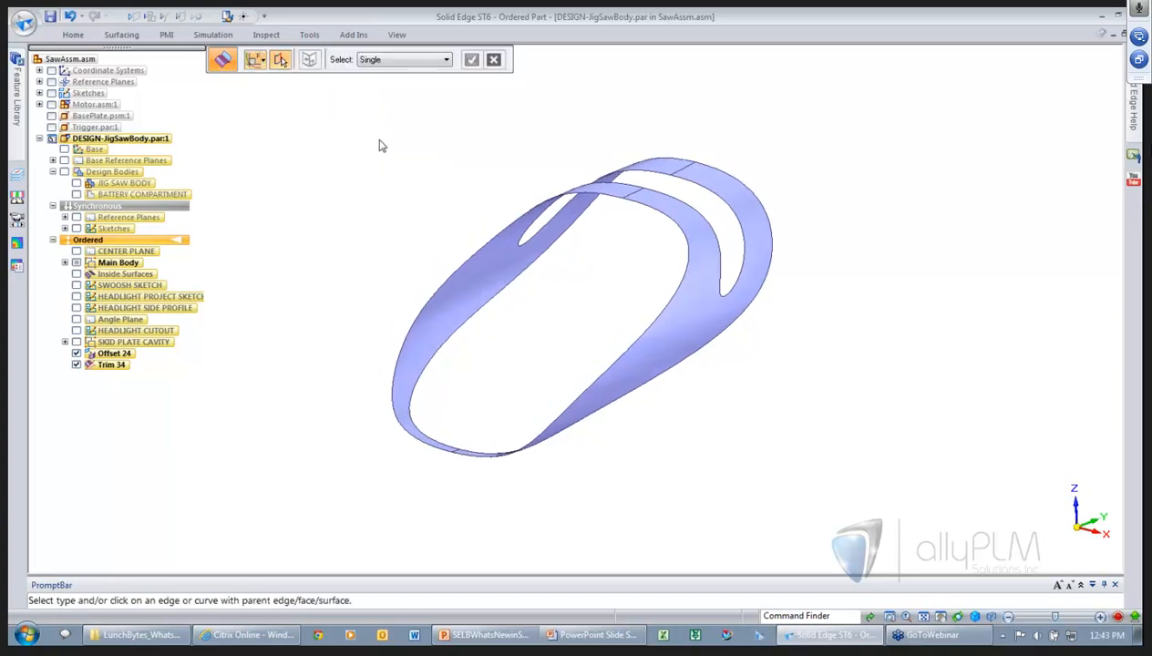
click(650, 211)
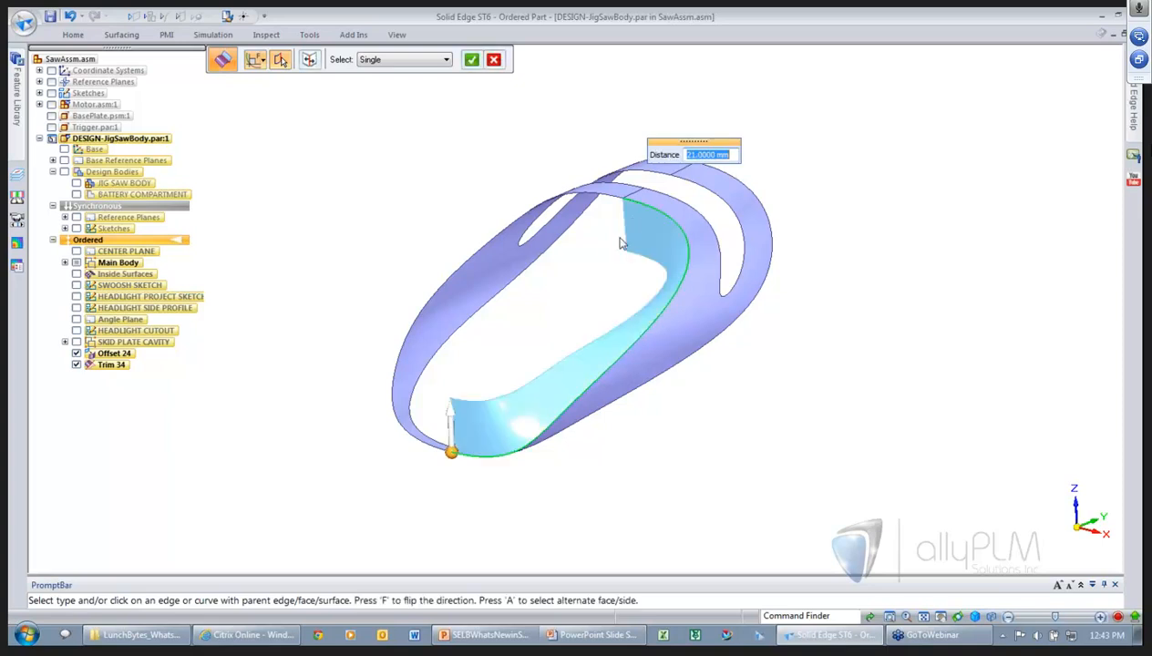
text(2.5)
key(Return)
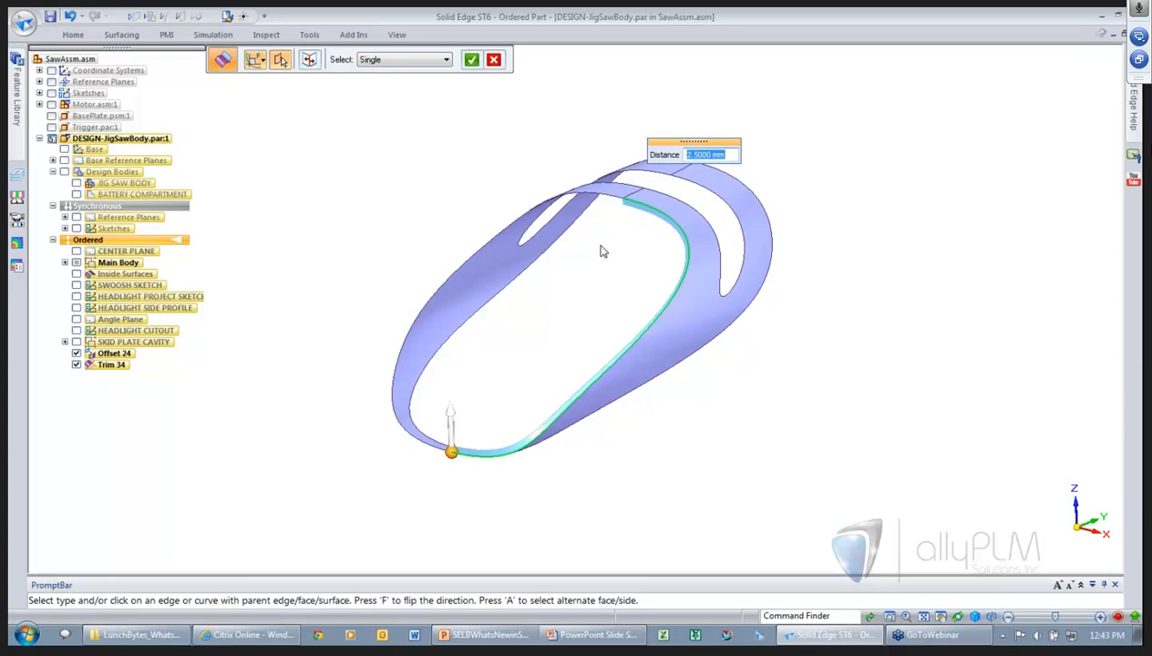
right_click(604, 251)
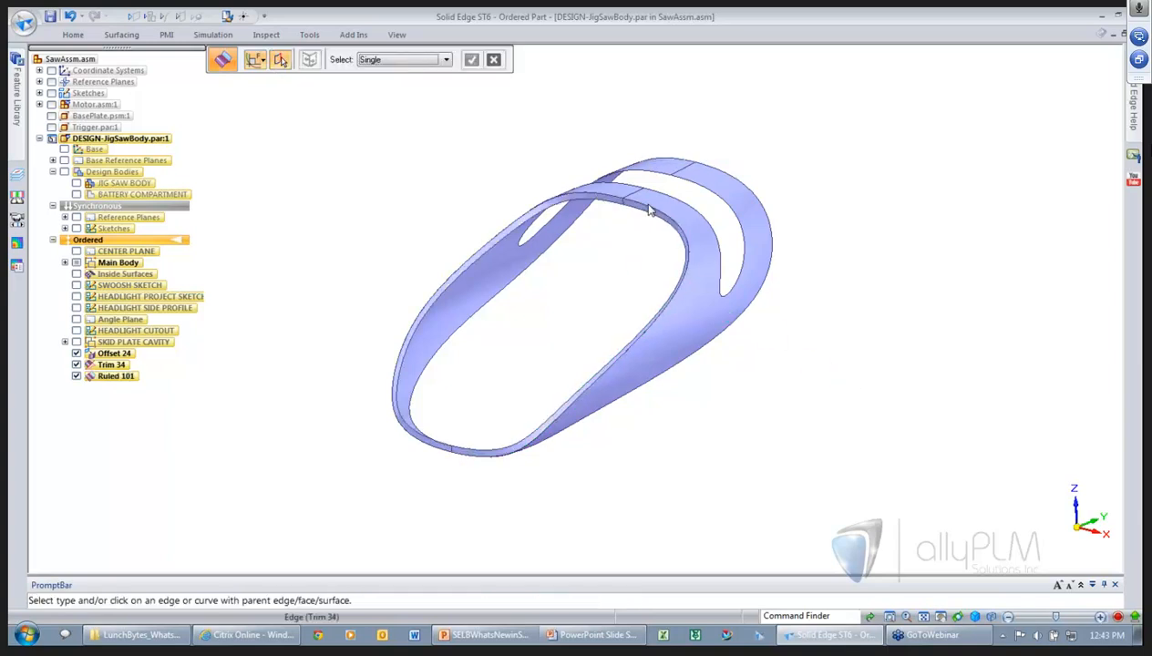
- Add ruled surfaces normal to face along the swoosh's slot edge and outer edge, keeping the same distance and direction settings
middle_drag(832, 413, 817, 406)
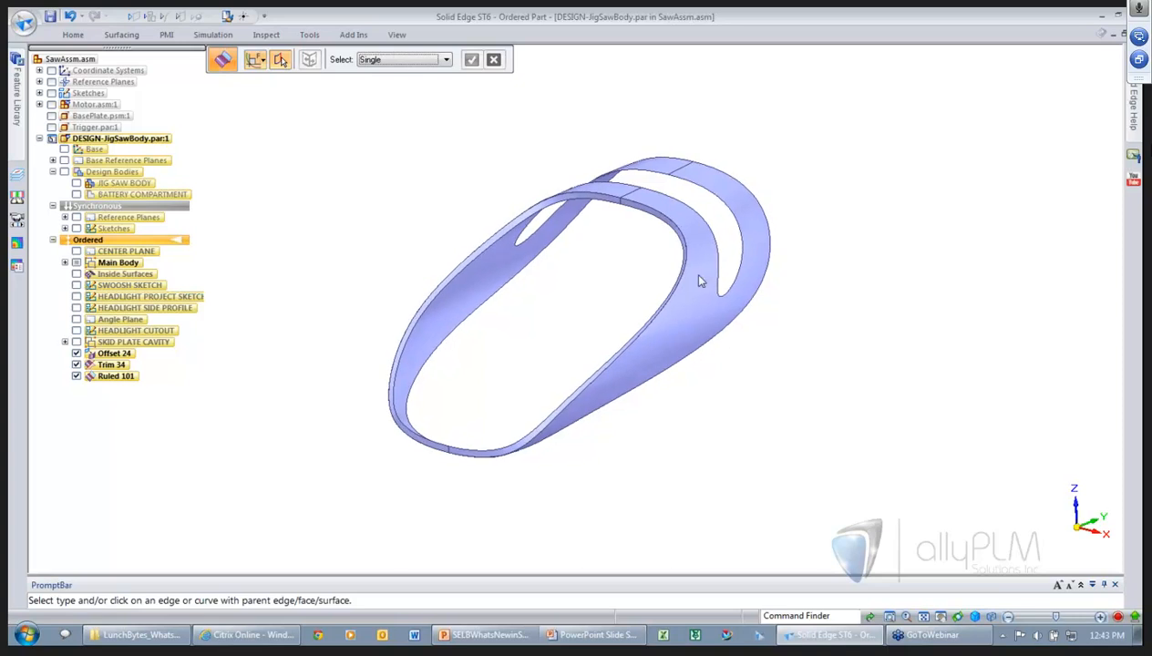
middle_drag(697, 404, 720, 231)
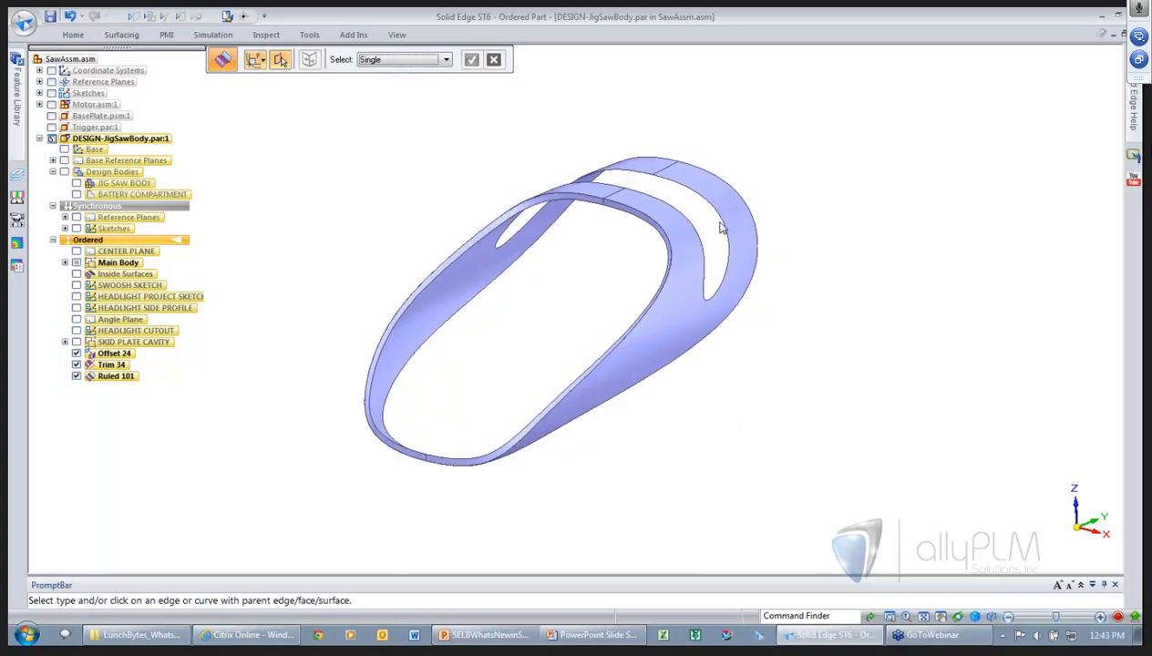
click(724, 231)
right_click(772, 288)
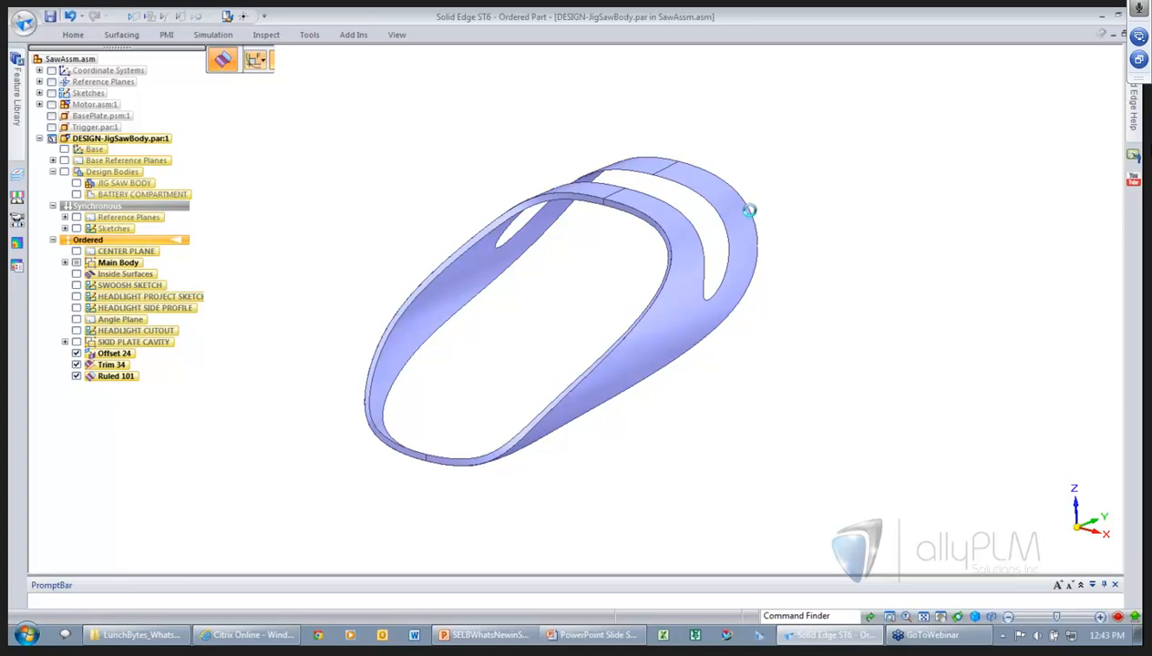
click(750, 213)
right_click(811, 249)
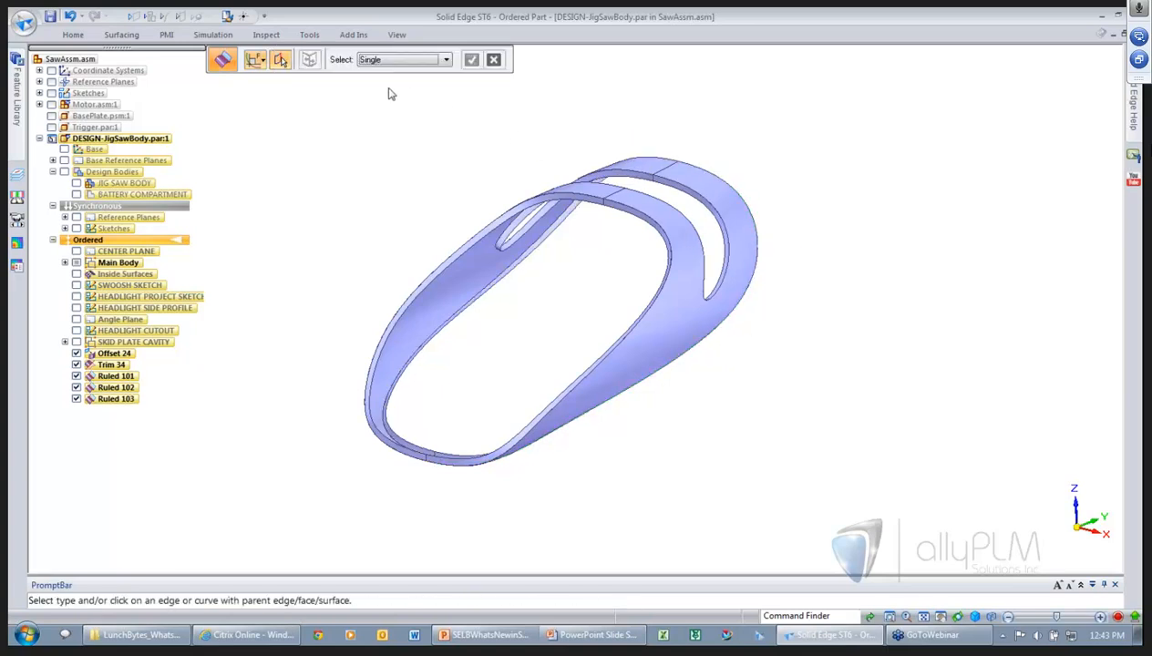
right_drag(446, 185, 422, 168)
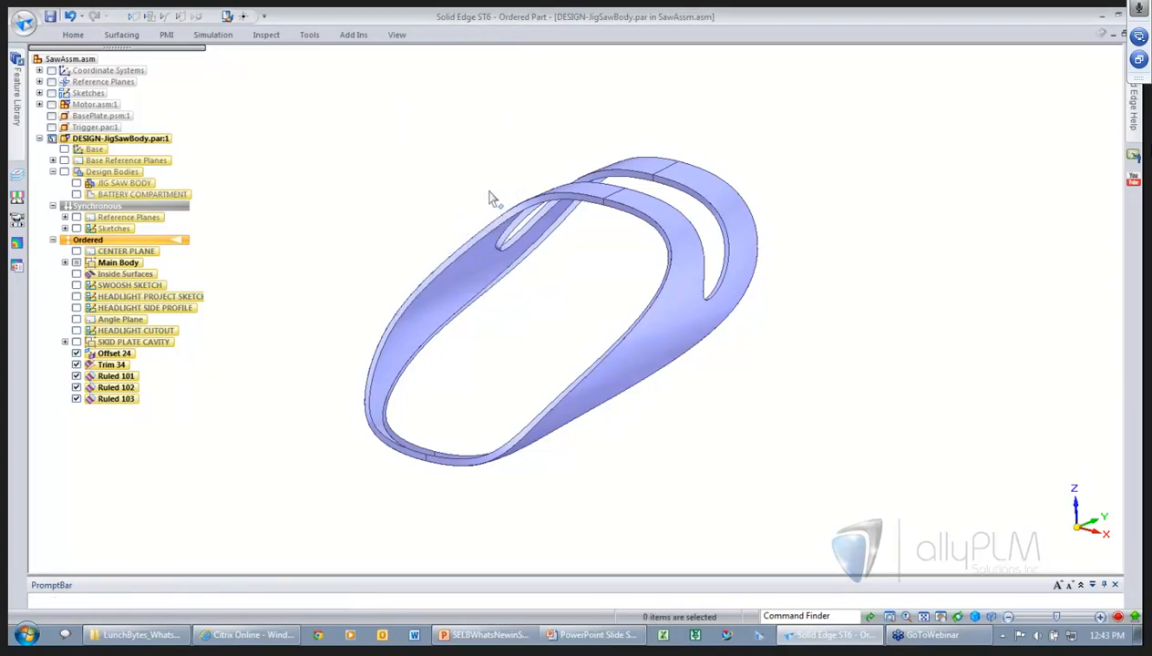
- Mirror the trimmed swoosh surface and its three ruled surfaces about the CENTER PLANE
middle_drag(431, 168, 343, 151)
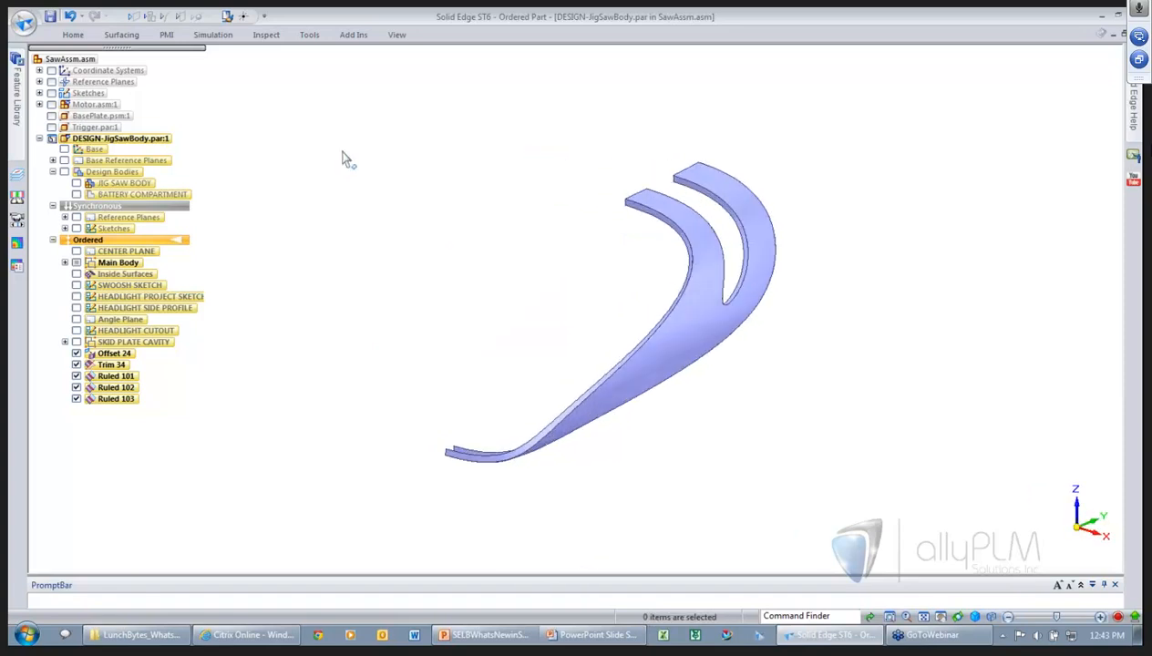
right_drag(398, 192, 367, 192)
click(689, 211)
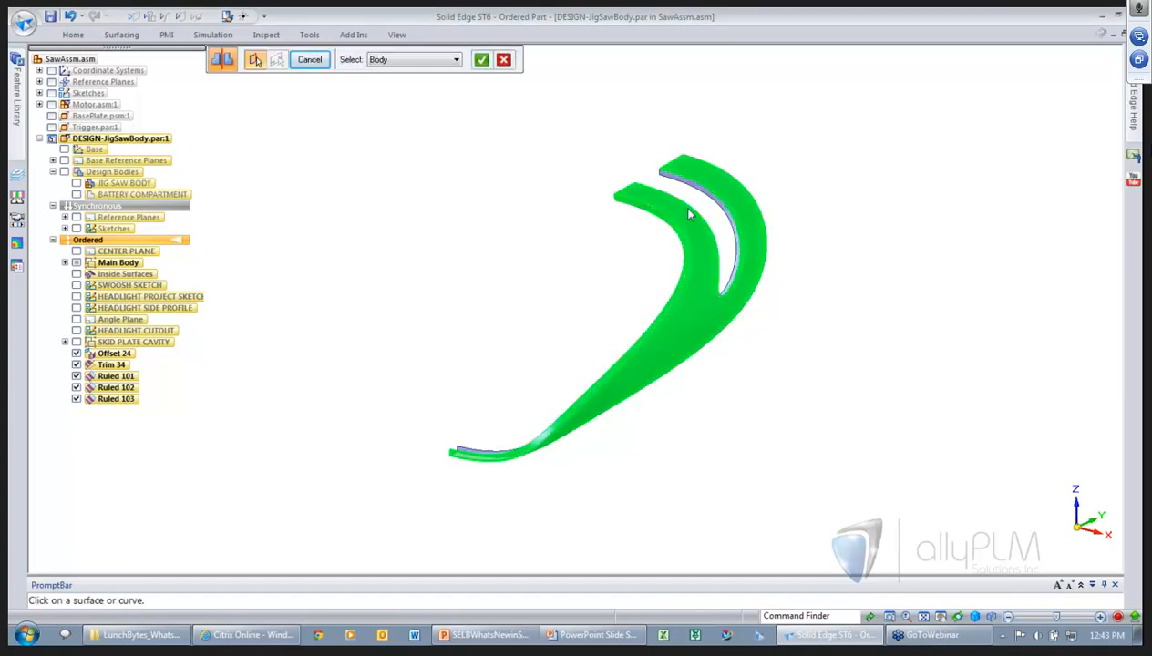
click(709, 200)
click(720, 180)
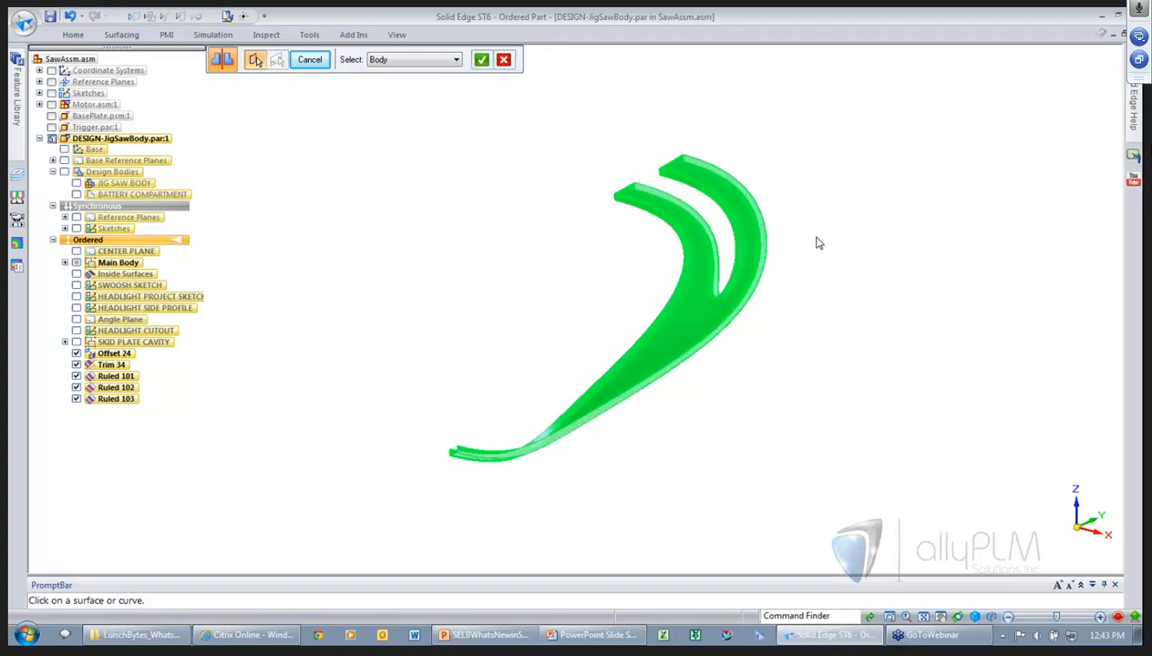
right_click(812, 235)
click(133, 256)
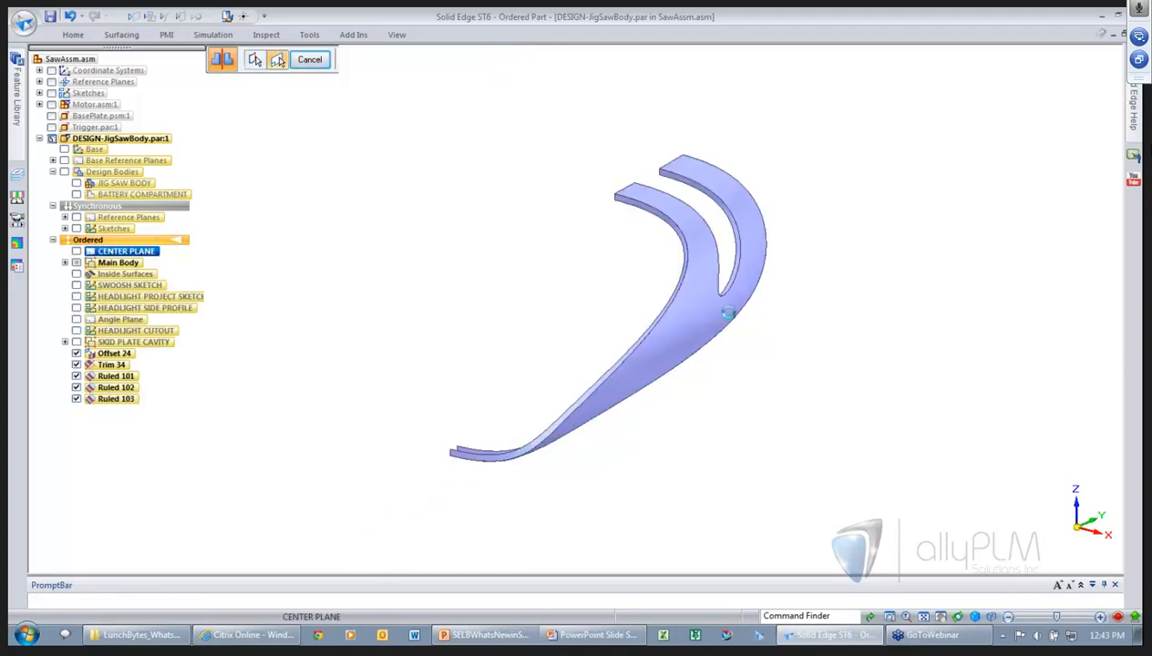
click(310, 60)
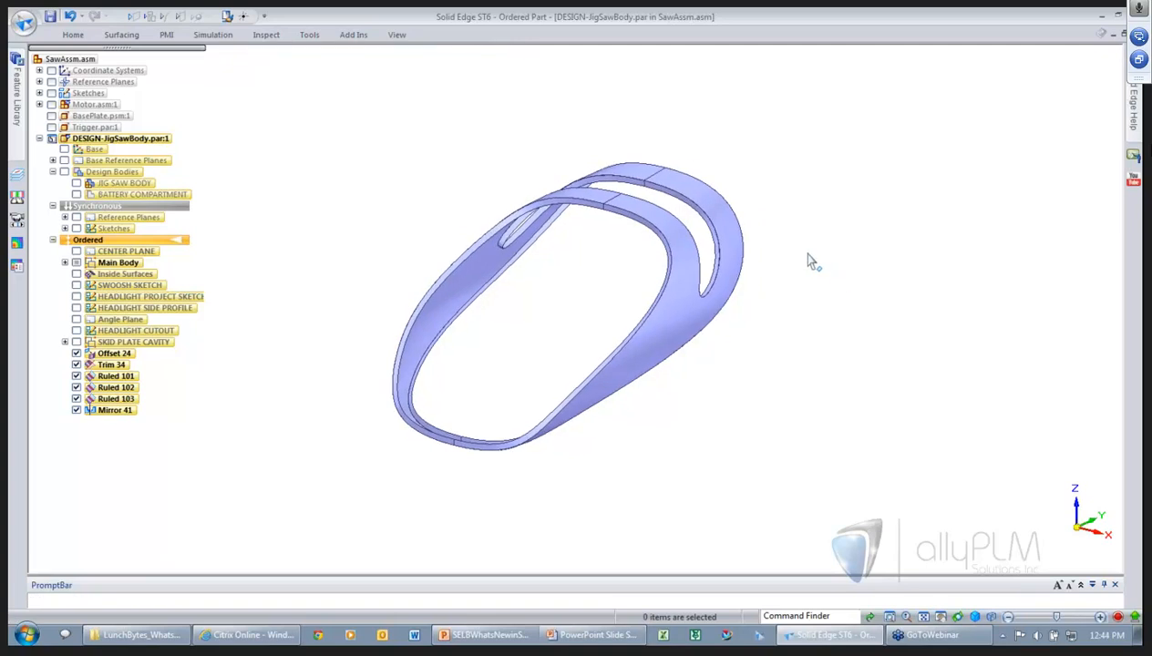
- Stitch all the original and mirrored swoosh surfaces together
right_drag(829, 267, 789, 229)
drag(347, 149, 803, 502)
right_click(872, 448)
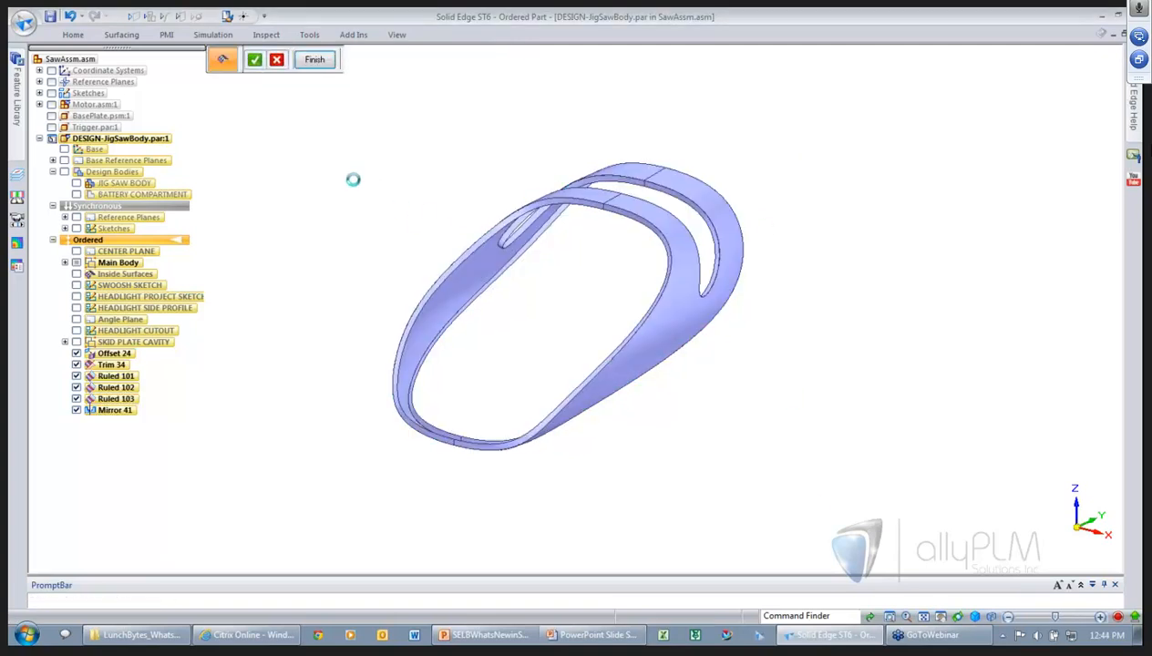
click(314, 59)
- Round the outer, inner and slot edge chains of the stitched swoosh with a 2 mm radius
right_click(383, 138)
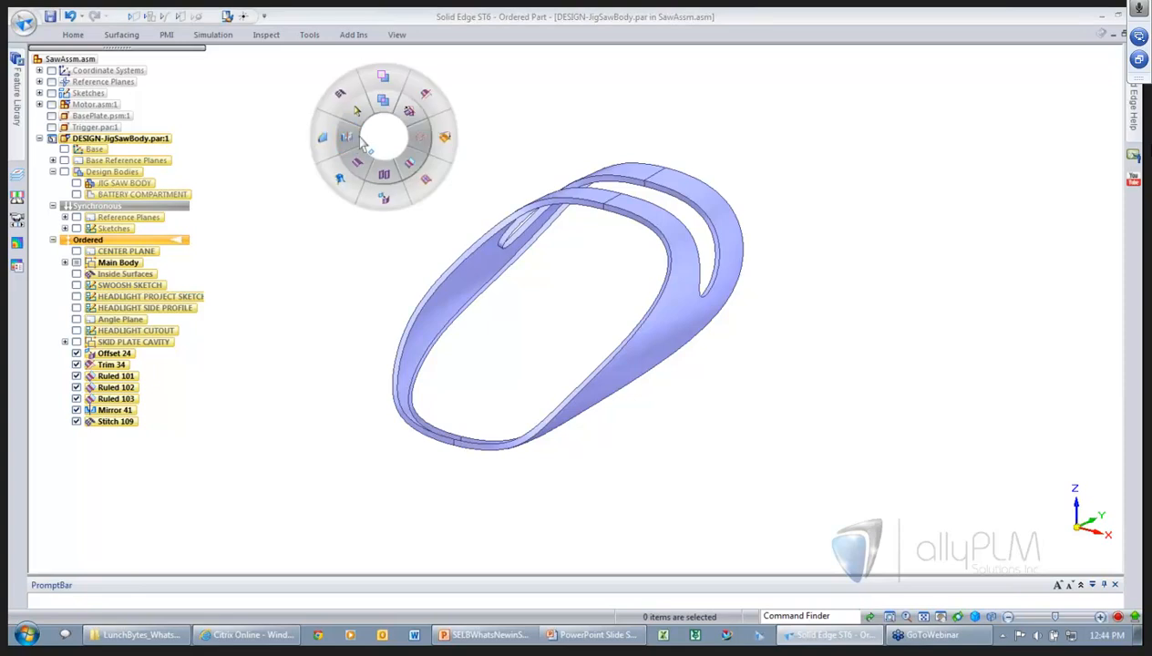
click(346, 138)
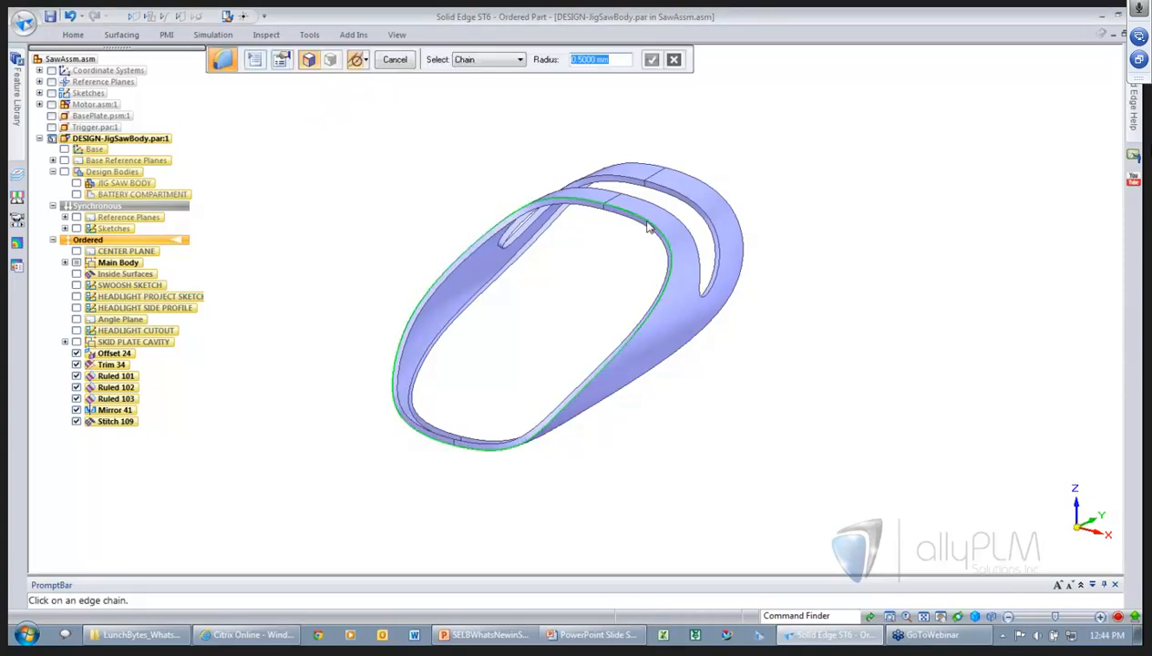
click(720, 202)
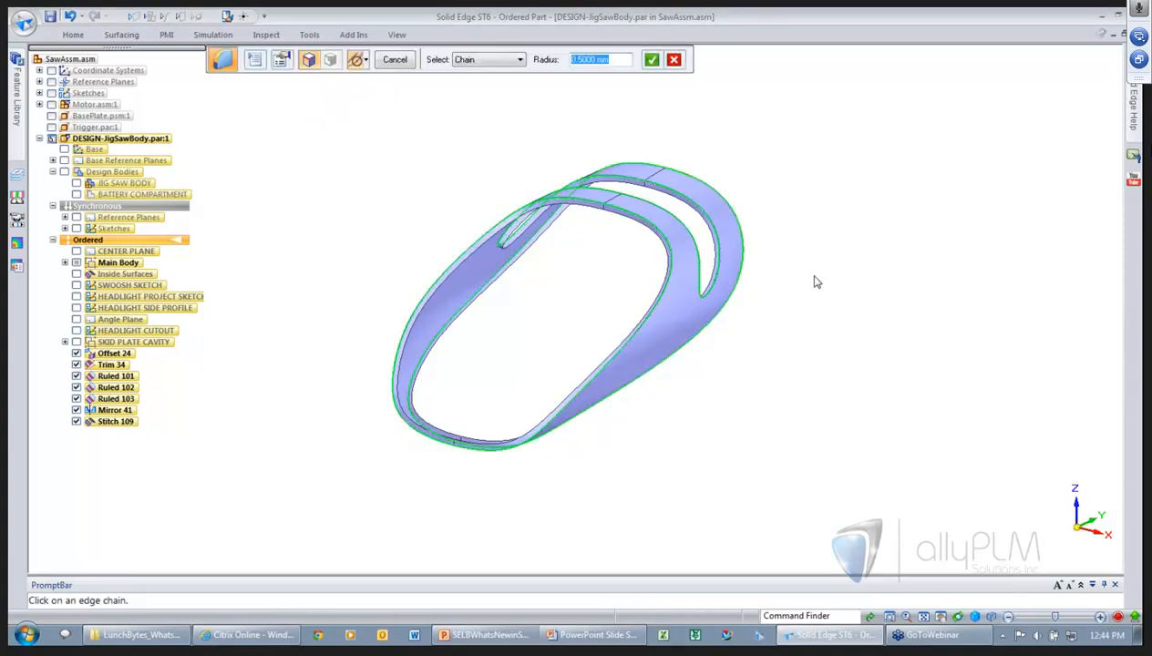
text(2.)
key(Return)
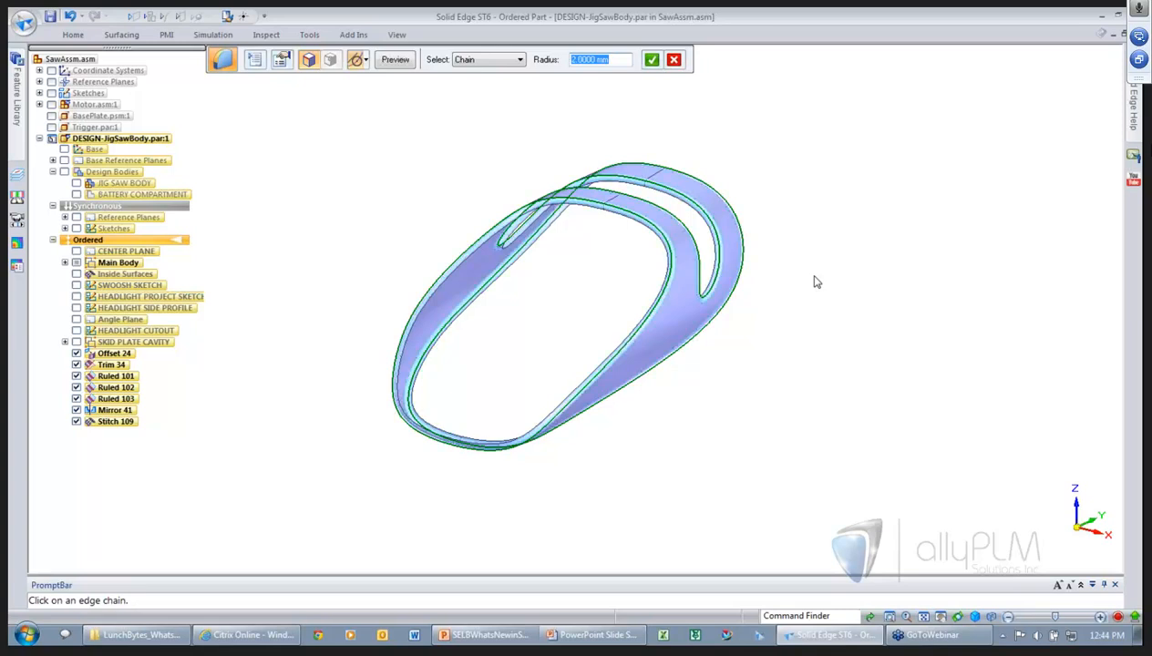
click(394, 59)
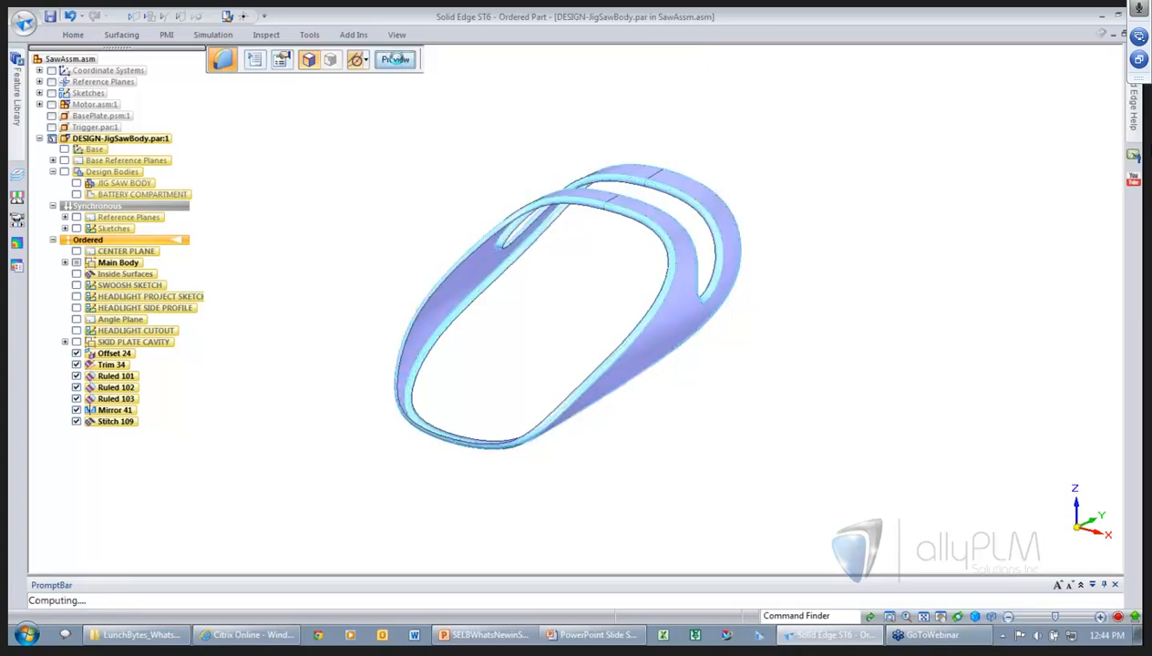
click(395, 62)
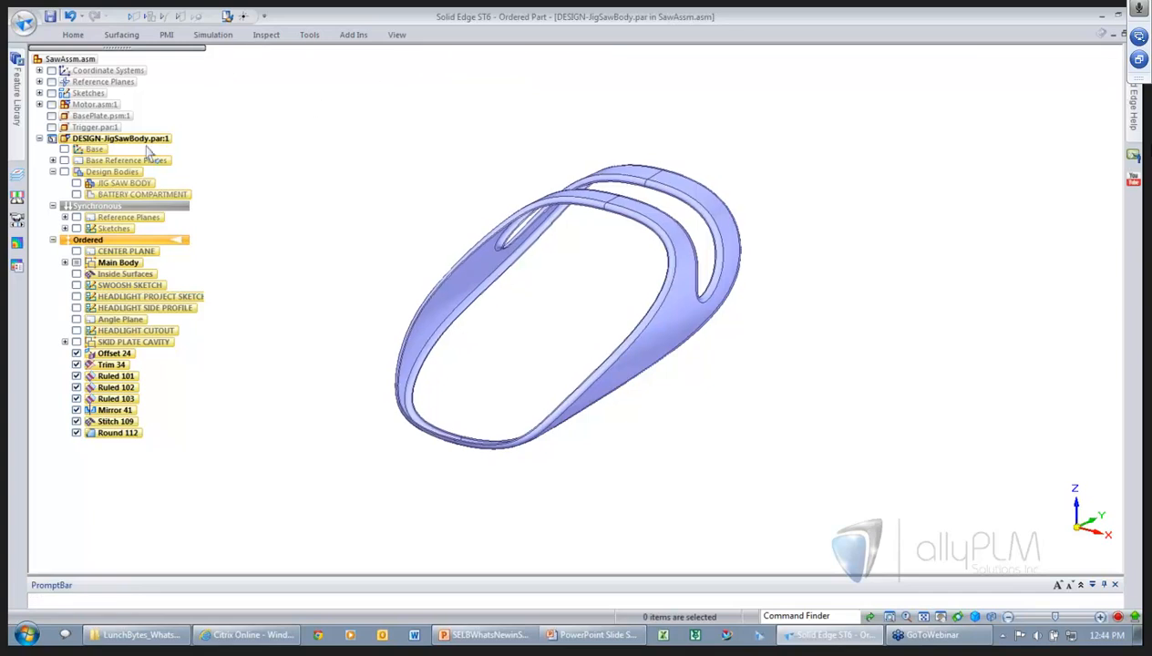
- Show the JIG SAW BODY design body and unite it with the rounded swoosh surface
click(76, 183)
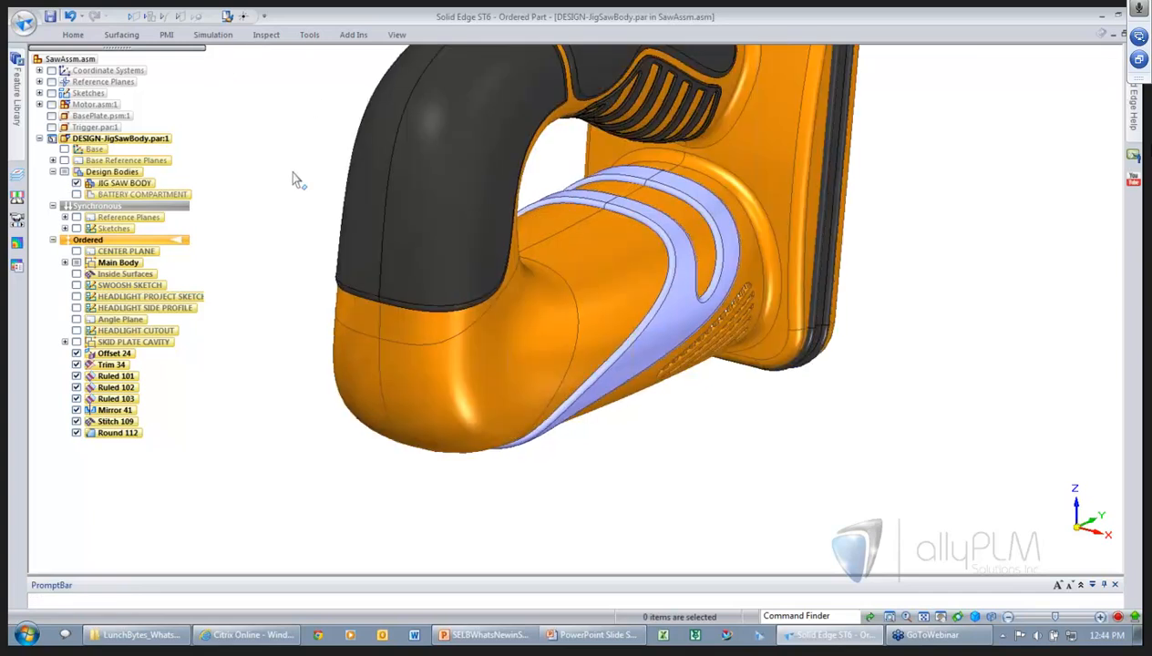
right_click(292, 175)
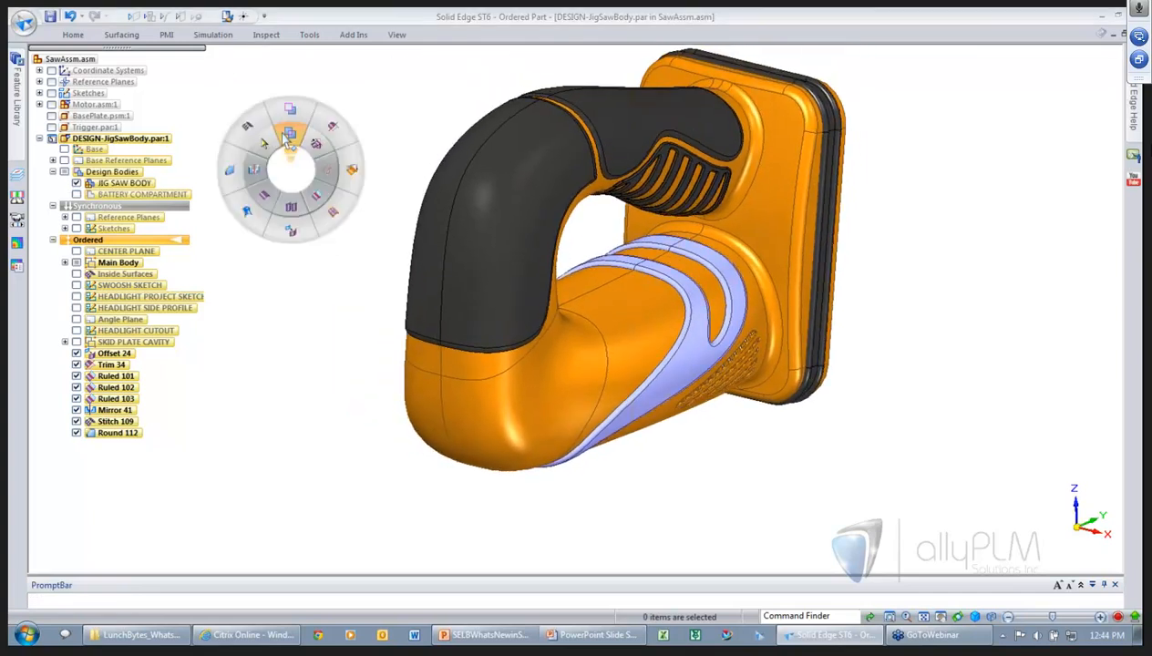
click(289, 135)
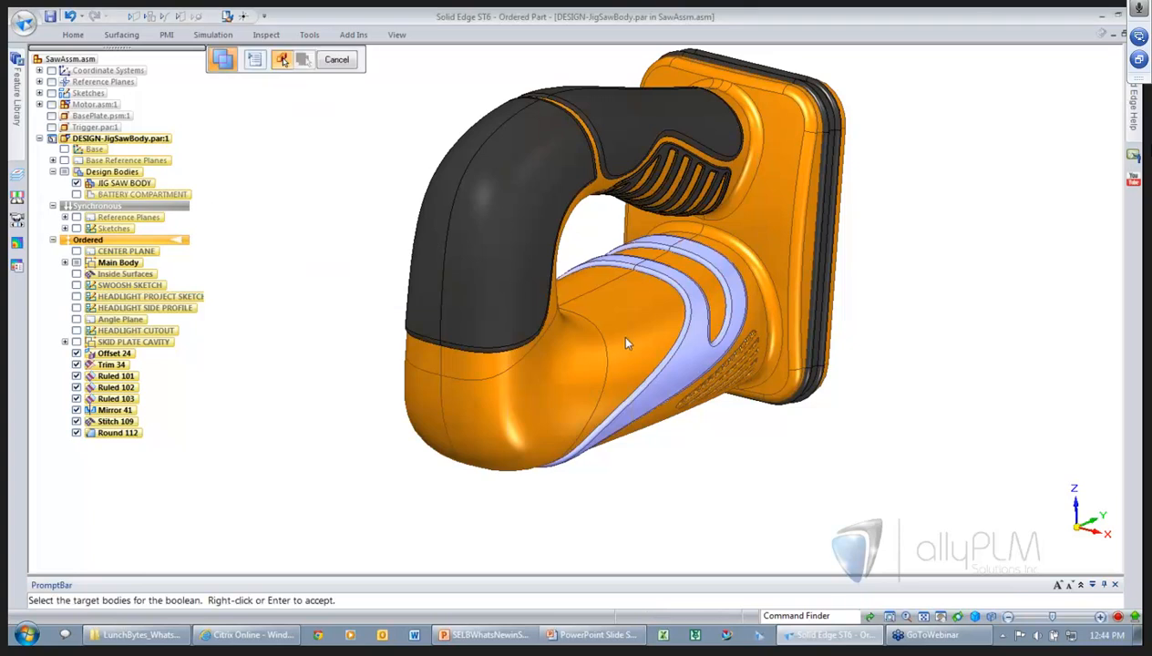
click(625, 341)
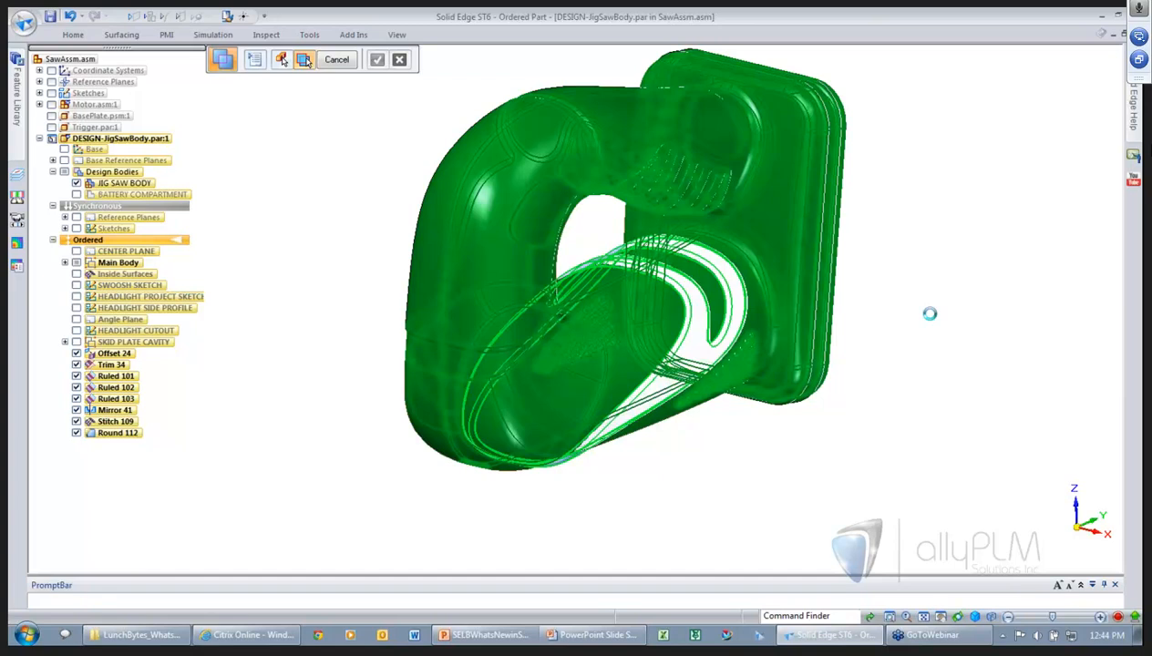
click(334, 60)
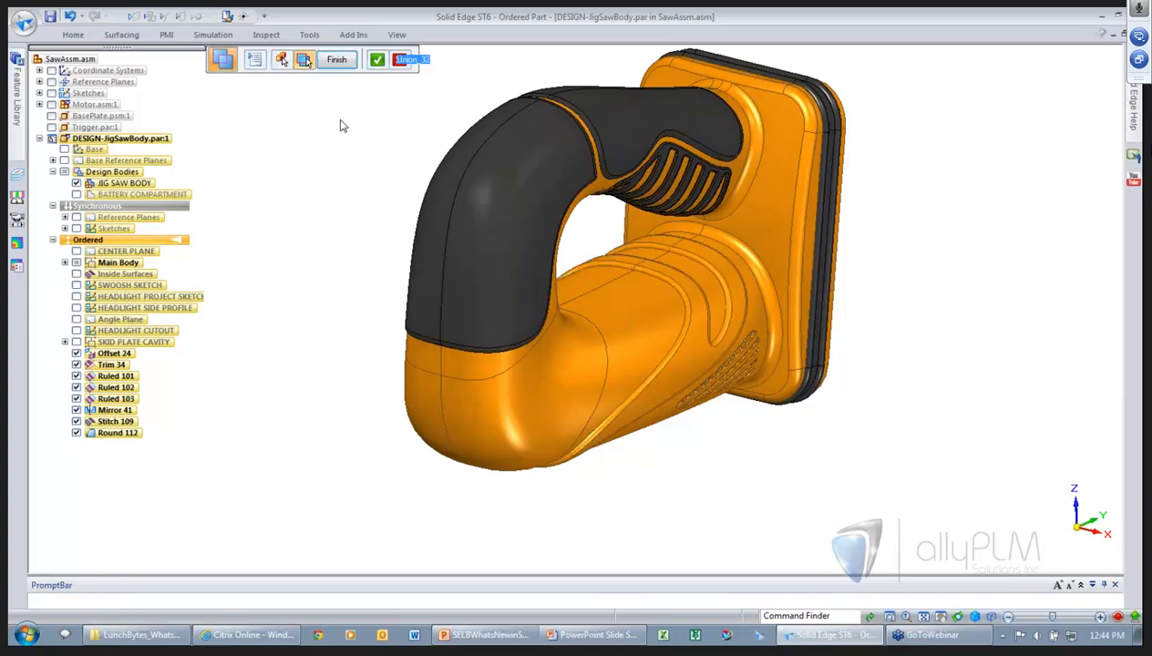
click(336, 60)
click(336, 60)
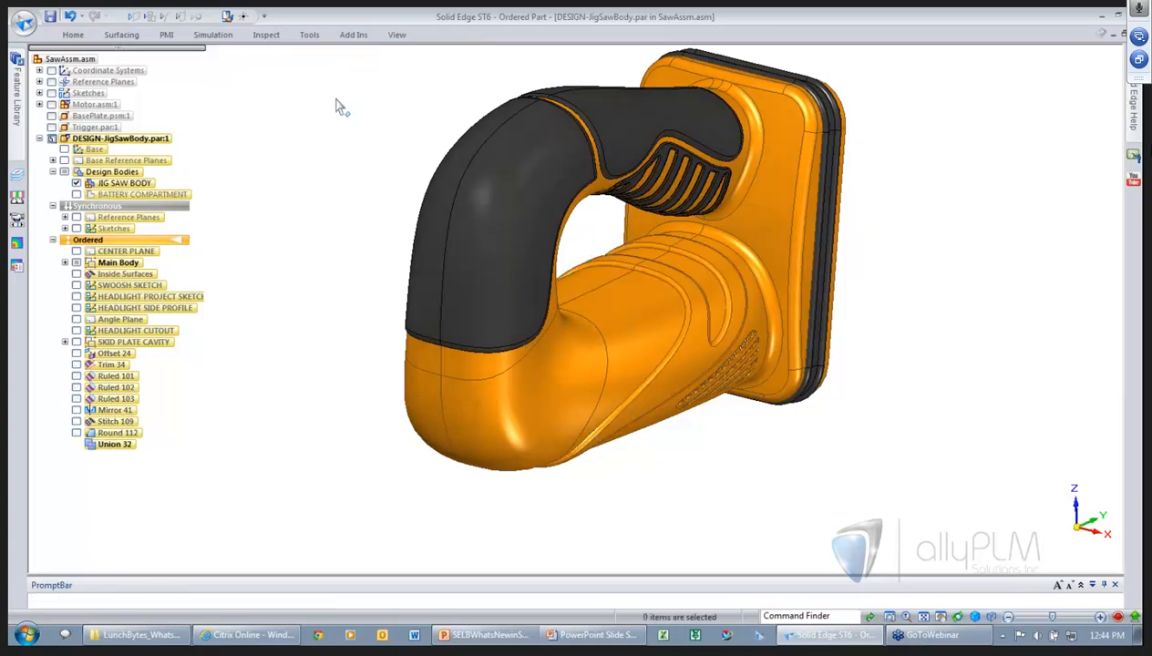
- Paint the whole swoosh feature on the lower barrel with the Black (dull) style
click(227, 16)
click(313, 62)
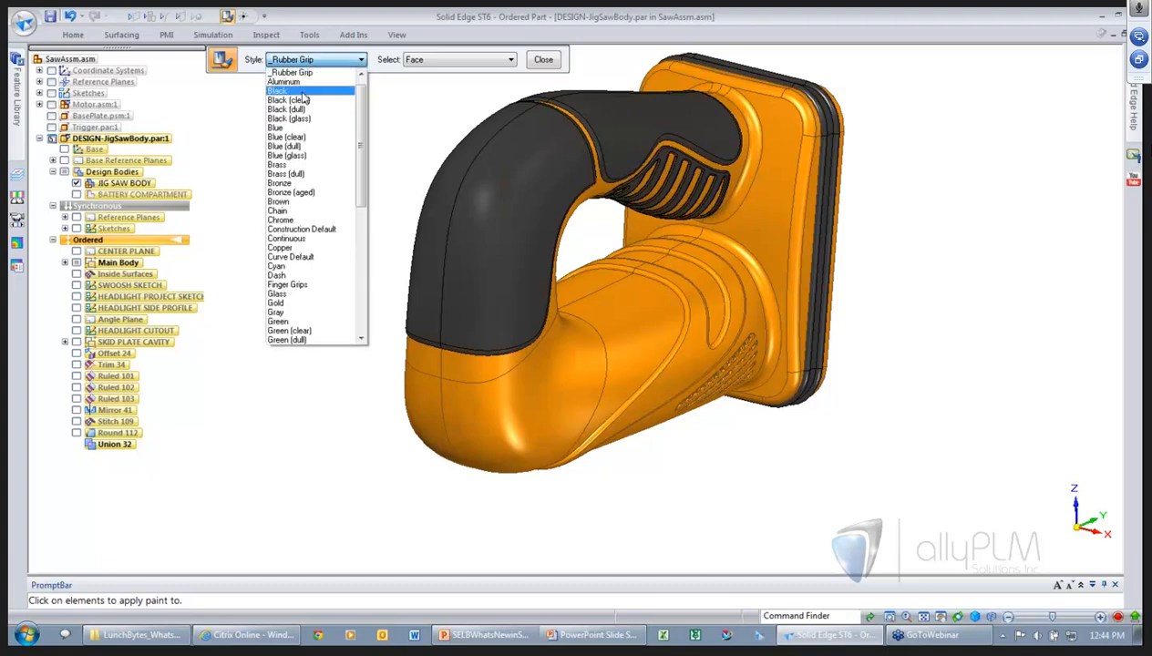
click(303, 109)
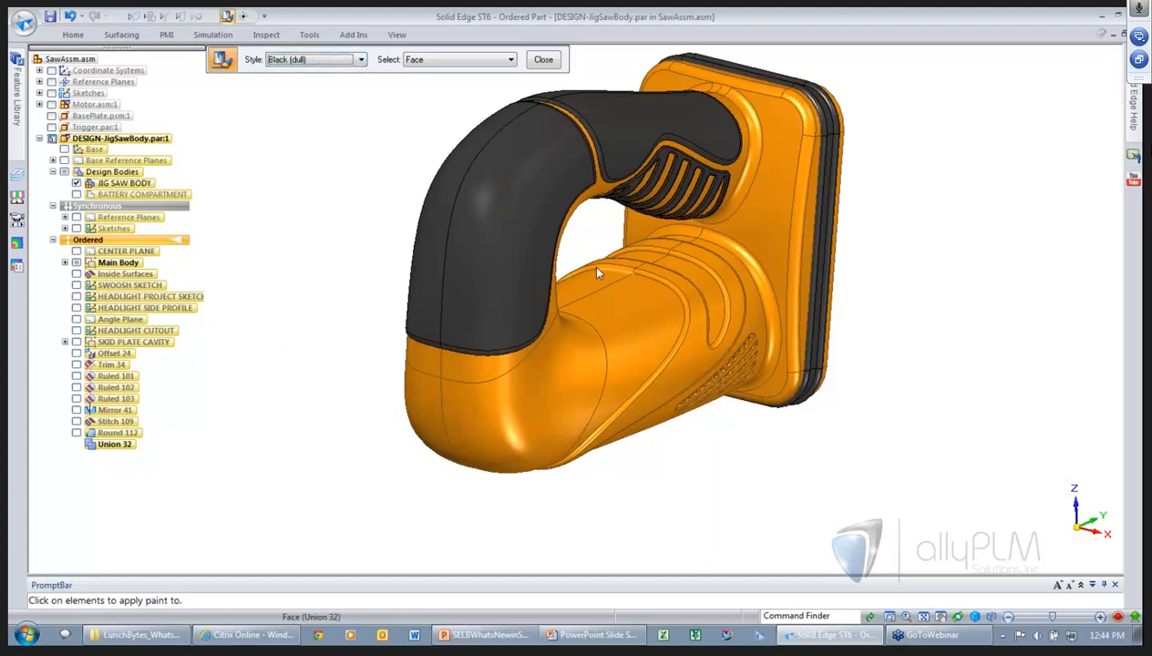
click(462, 61)
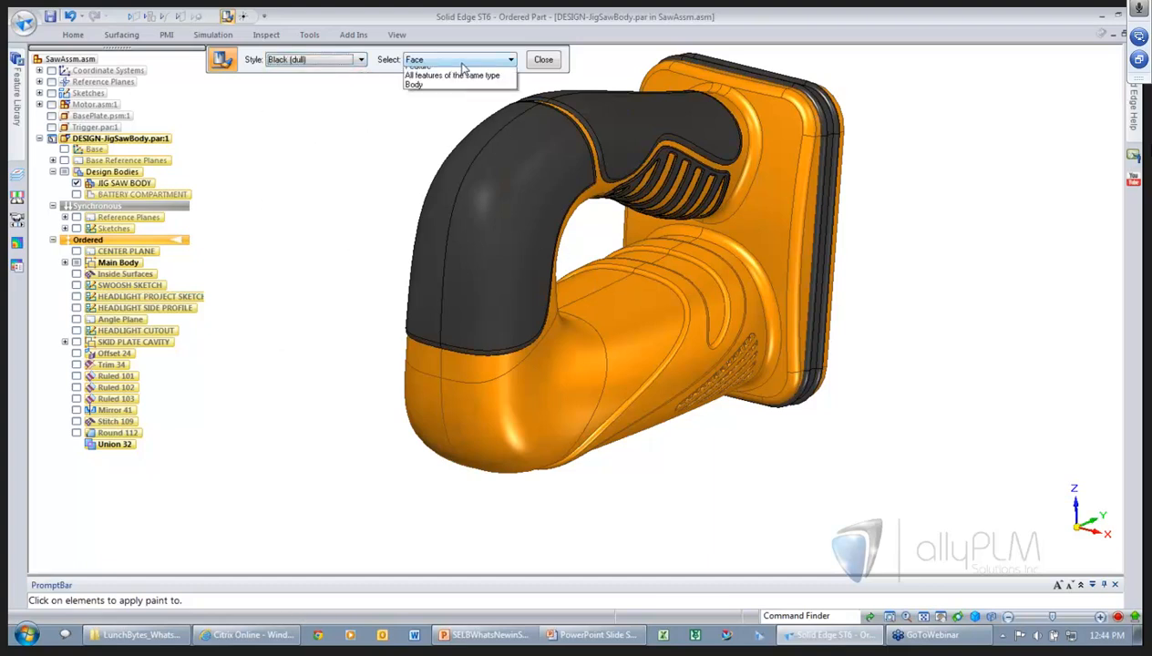
click(444, 85)
click(693, 332)
click(543, 60)
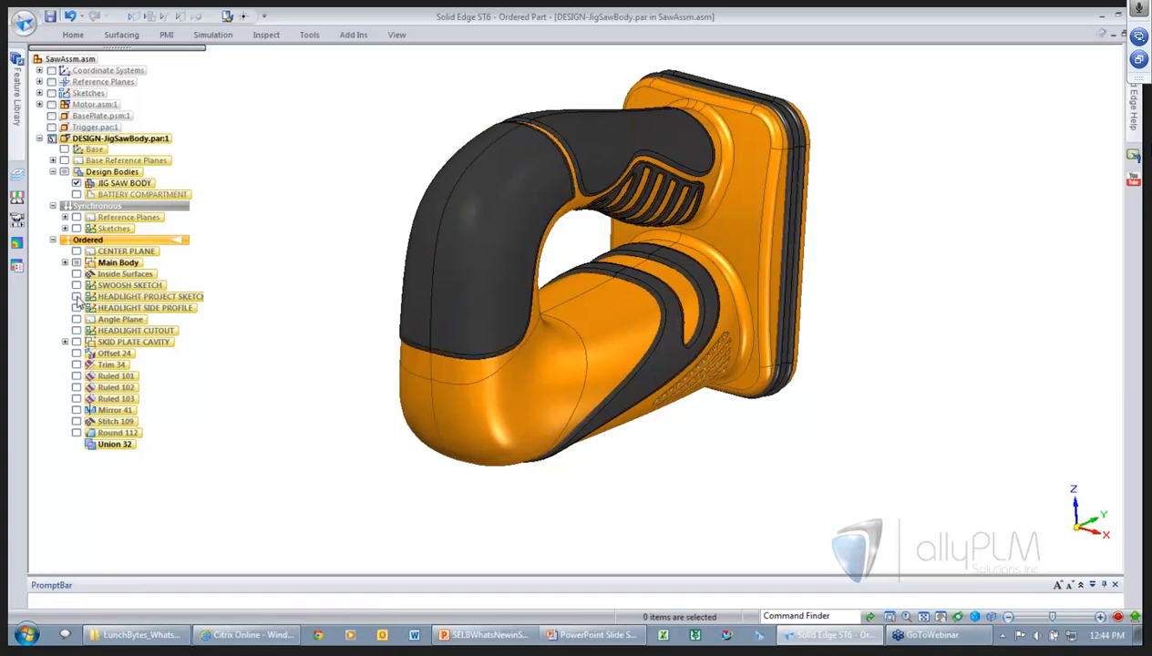
- Offset the black front grip face of the handle by 1 mm to create a construction surface
right_click(347, 228)
click(344, 253)
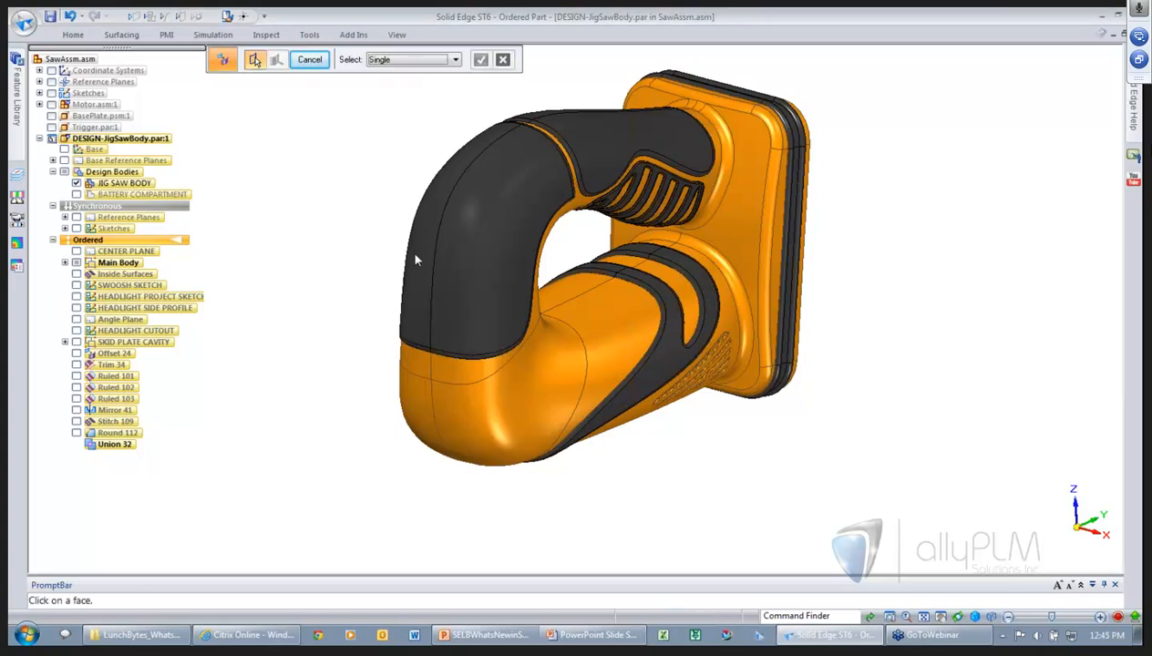
click(465, 227)
right_click(977, 291)
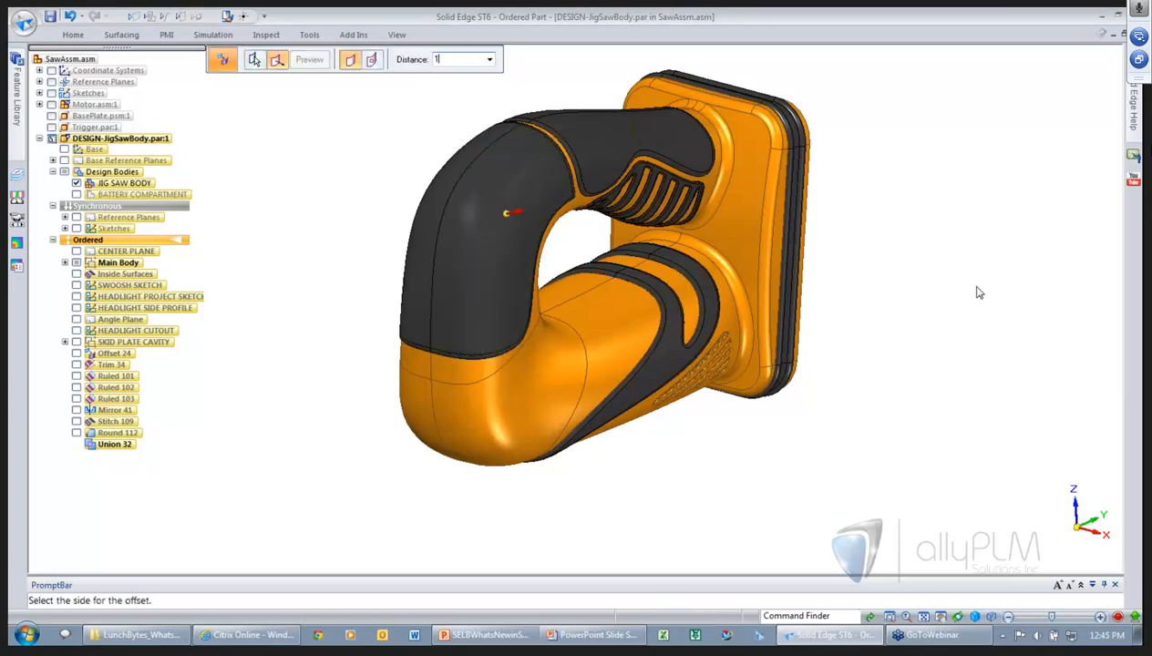
click(1023, 307)
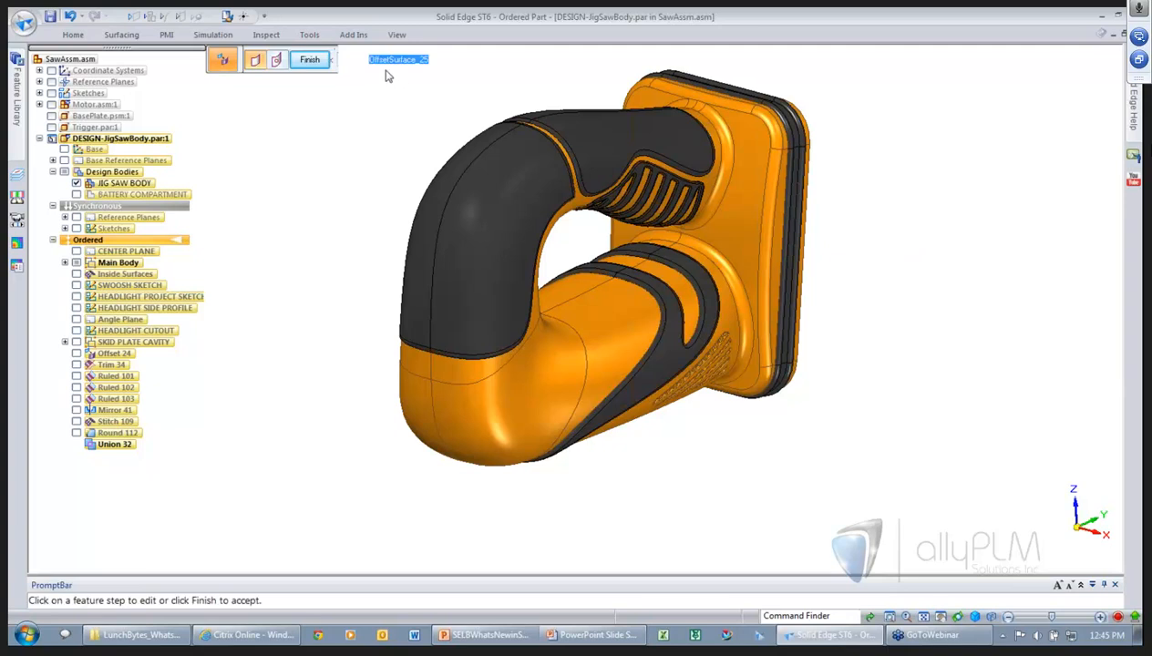
click(309, 59)
click(309, 60)
- Copy the front grip face of the handle as a separate construction surface
middle_drag(729, 187, 932, 202)
right_drag(933, 200, 927, 247)
middle_drag(905, 241, 441, 204)
click(441, 204)
right_click(736, 214)
right_click(750, 220)
click(289, 62)
middle_drag(651, 185, 330, 285)
right_click(848, 251)
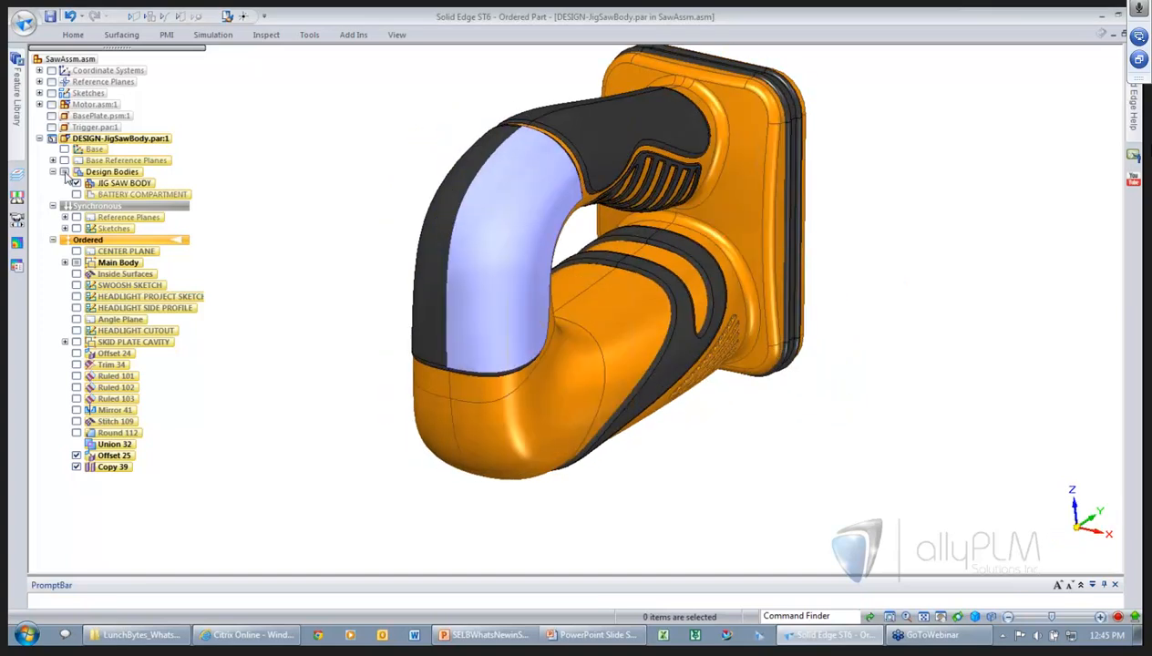
- Hide all the design bodies to isolate the offset and copied handle surfaces
click(64, 172)
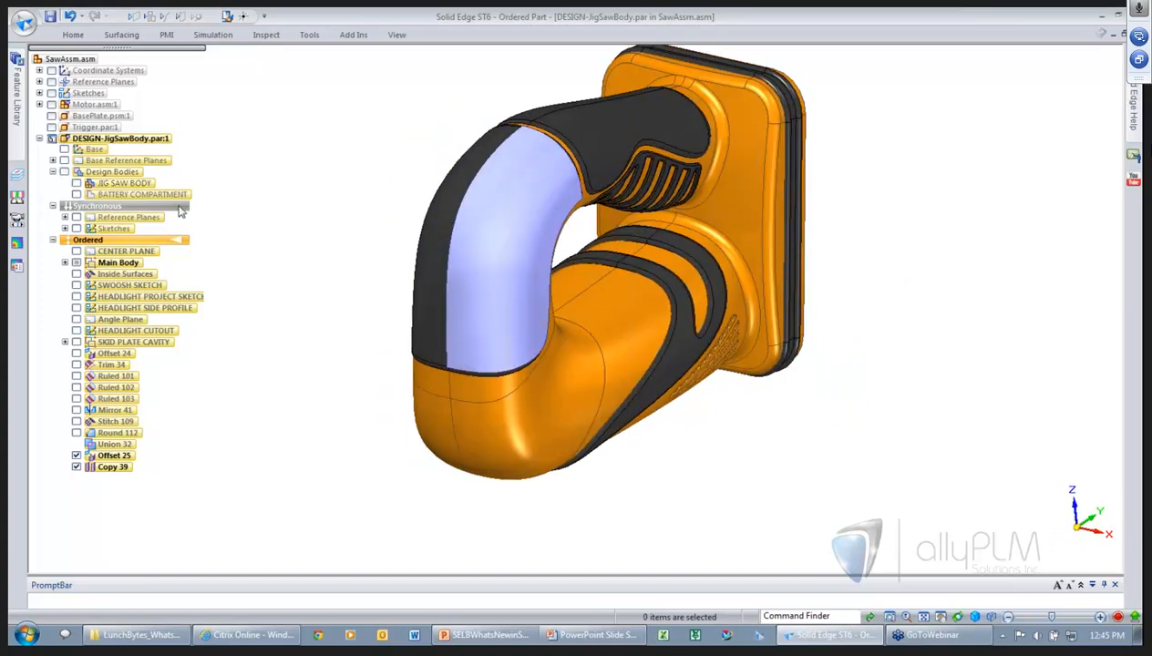
middle_drag(656, 273, 813, 350)
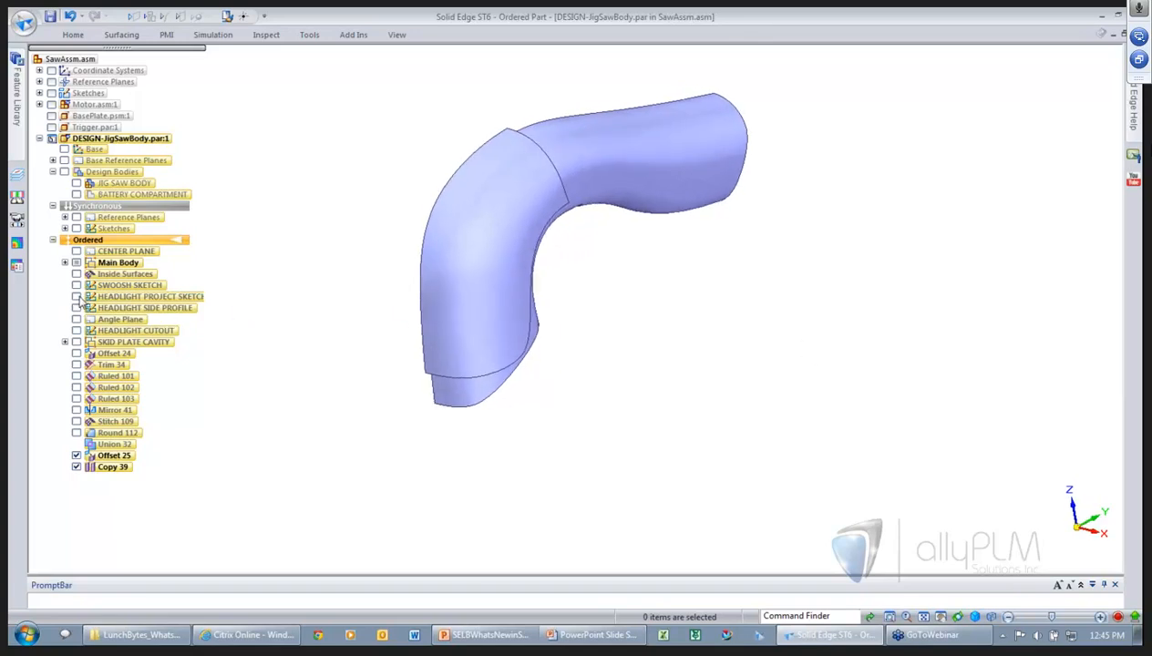
right_drag(773, 369, 833, 371)
- Project the HEADLIGHT PROJECT SKETCH curve onto the lower front of the copied handle surface
click(573, 294)
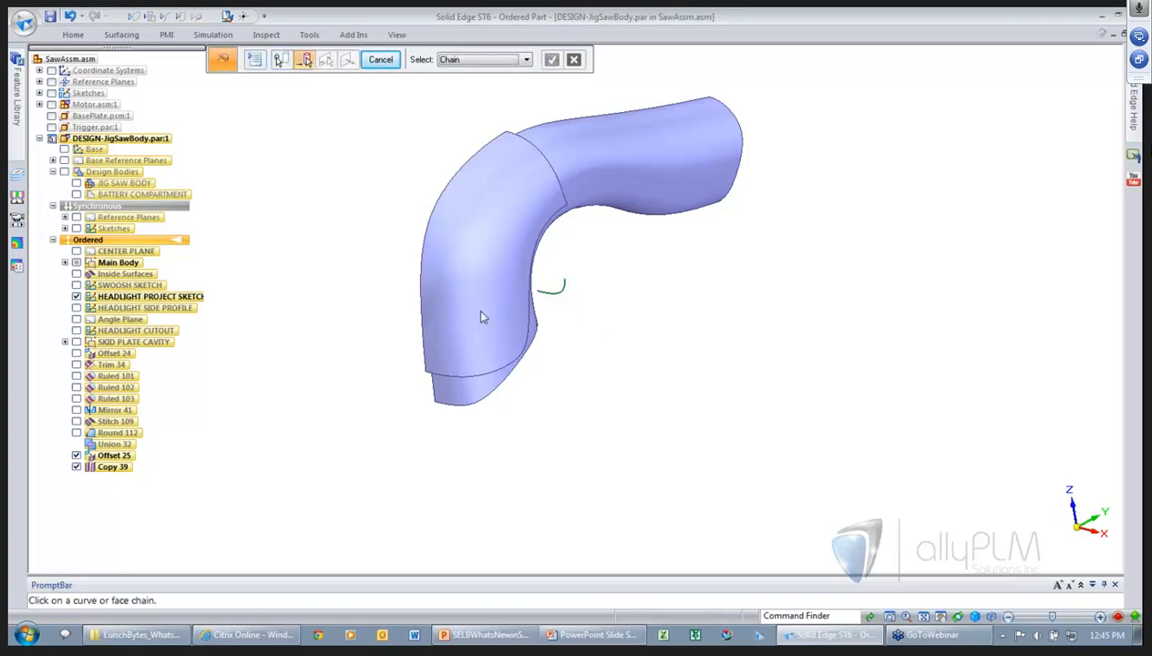
click(490, 314)
right_click(572, 395)
click(407, 454)
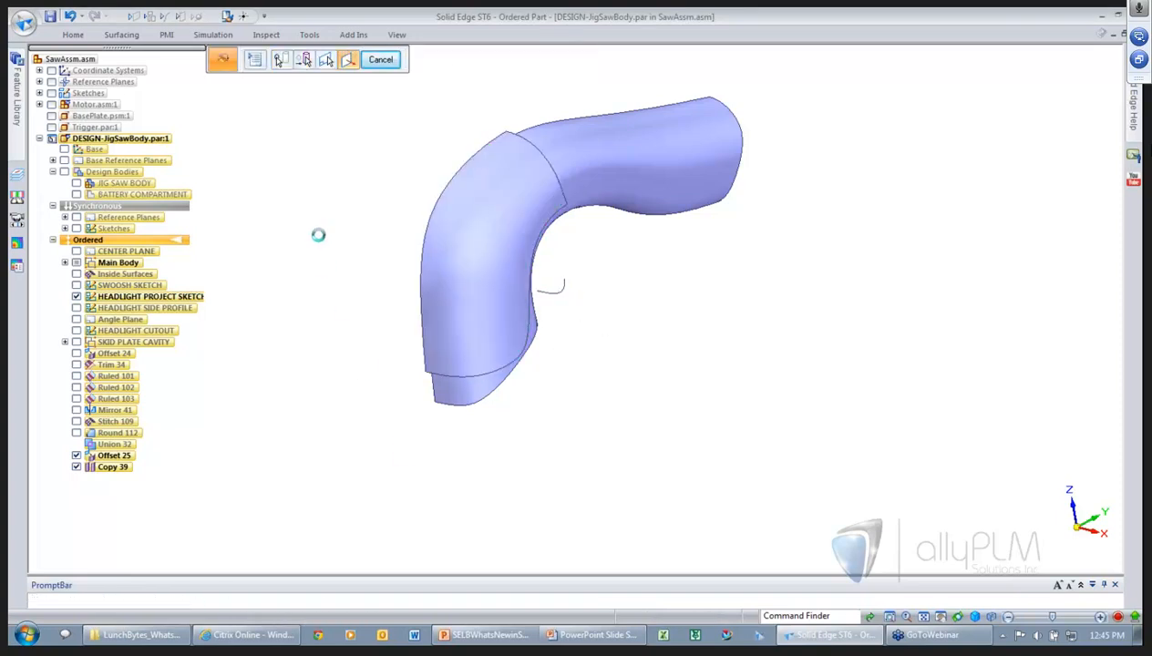
click(380, 59)
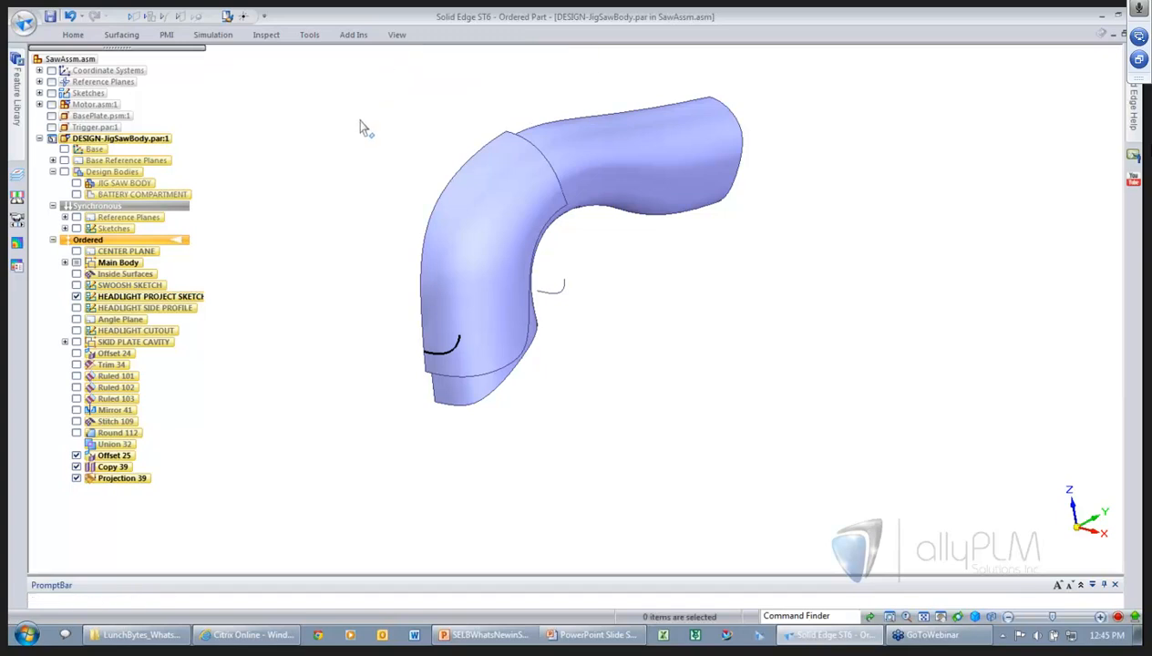
- Show HEADLIGHT SIDE PROFILE instead of HEADLIGHT PROJECT SKETCH and extrude its curve about 21 mm as a surface, away from the handle
click(76, 296)
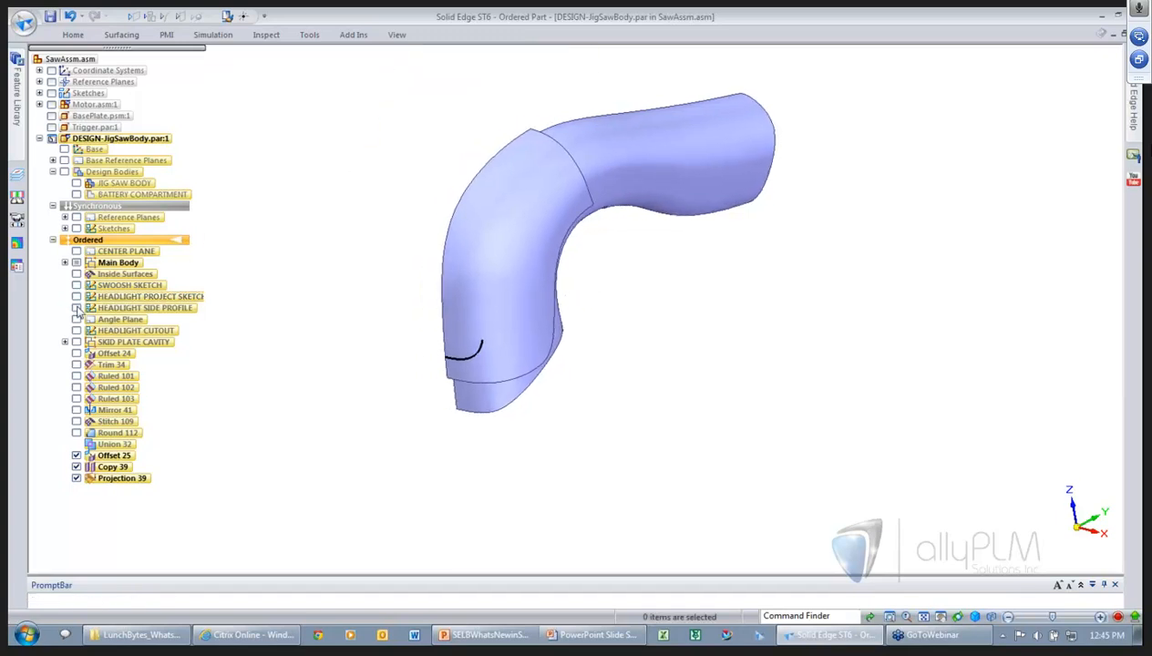
click(77, 308)
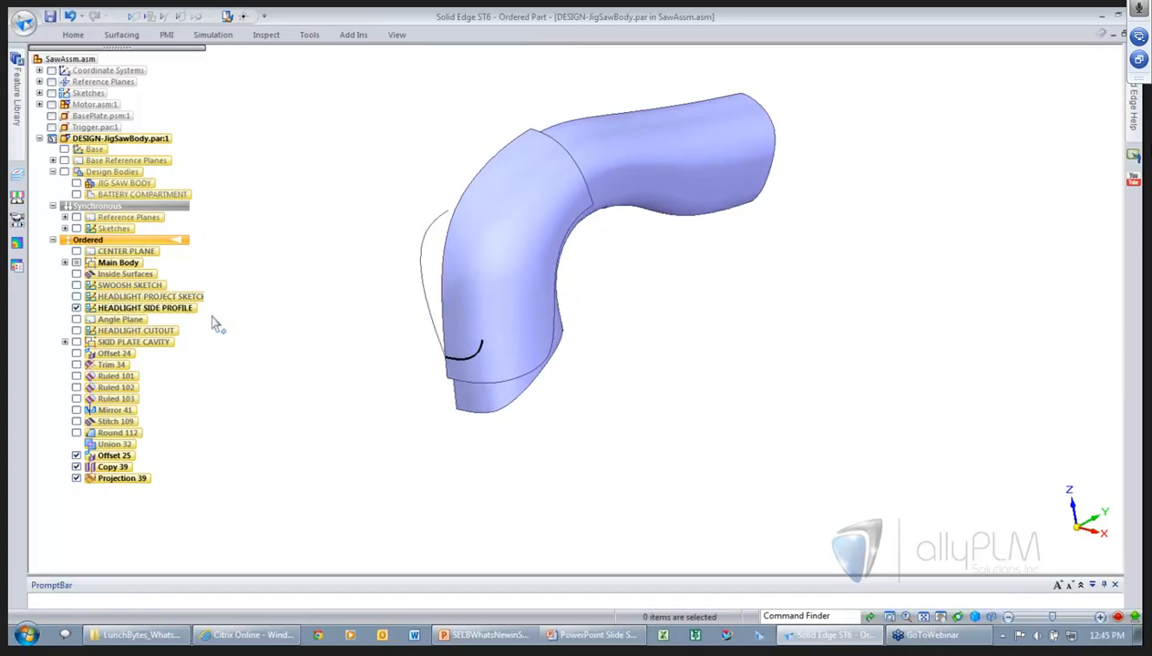
right_click(316, 292)
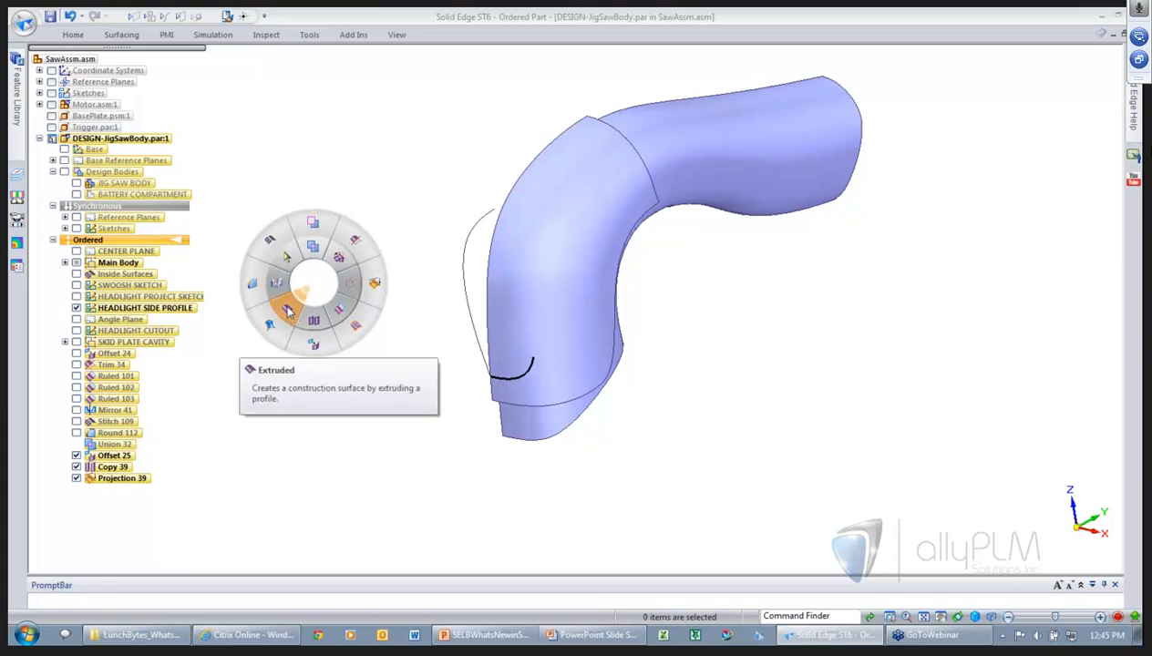
click(290, 310)
click(463, 259)
right_click(426, 258)
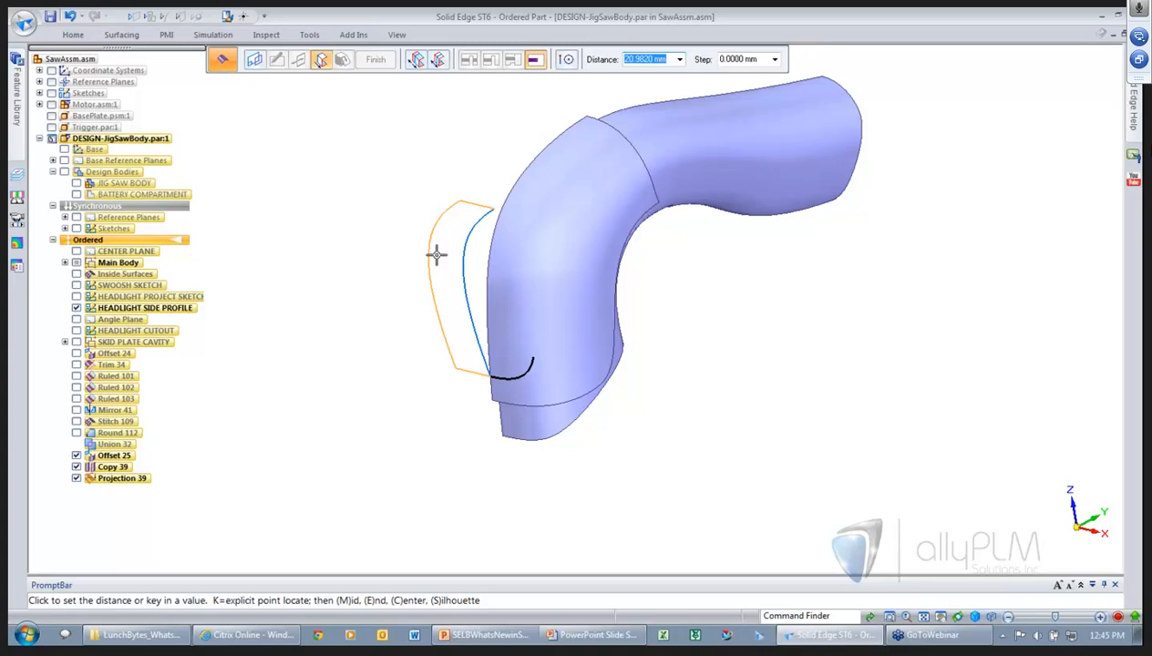
click(436, 255)
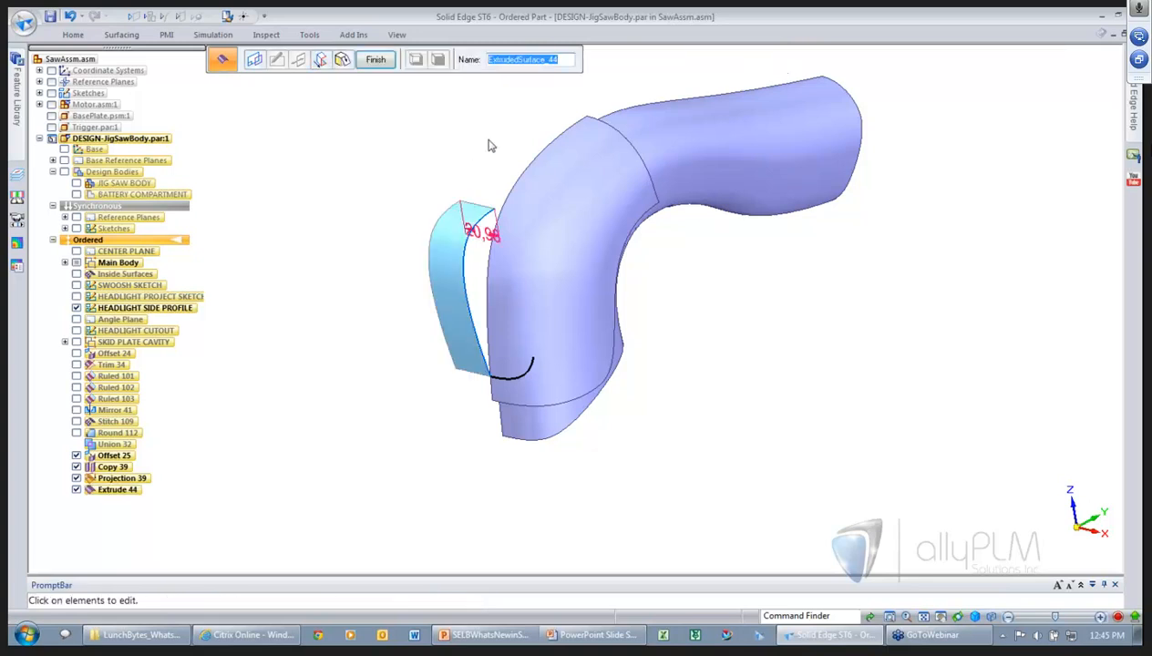
- Name the extruded surface strip_surf and finish the extrusion
text(strip_surf)
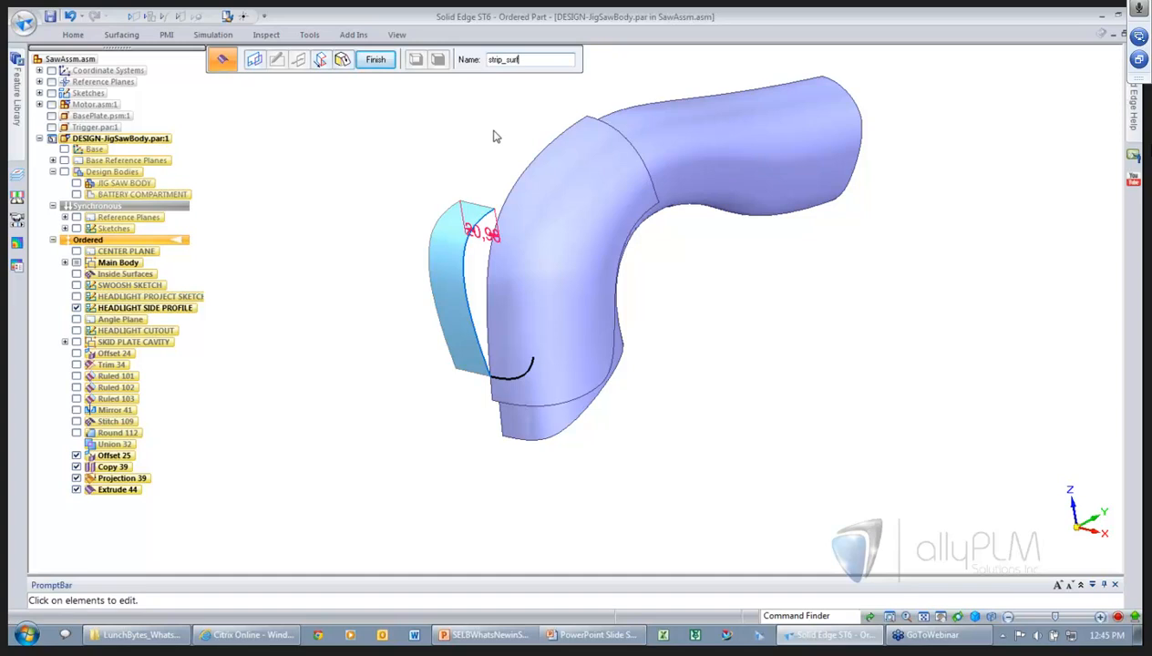
key(Return)
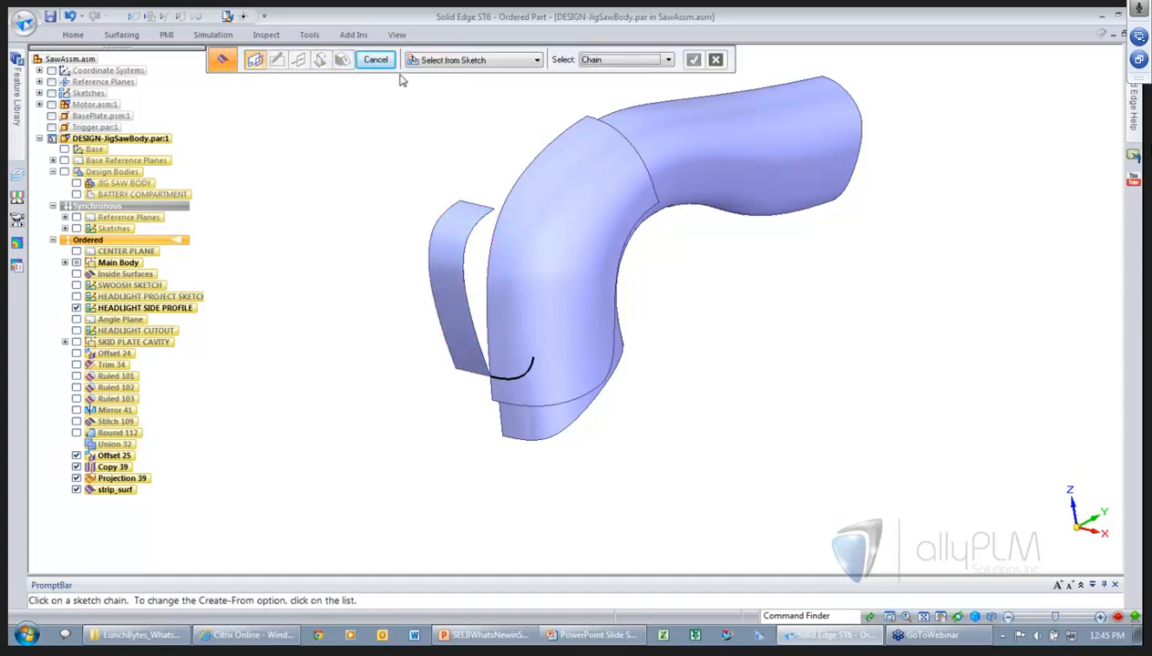
click(376, 60)
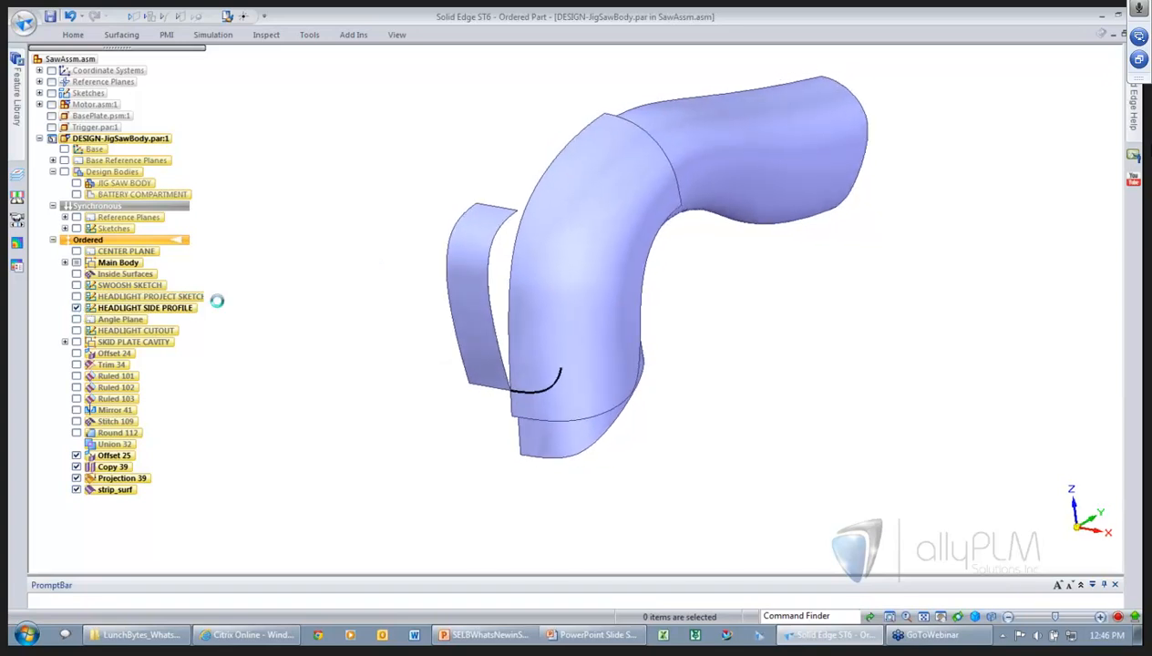
- Draw a keypoint curve from the strip's upper inner corner through two free points to the free end of the projected curve
right_click(308, 228)
click(331, 219)
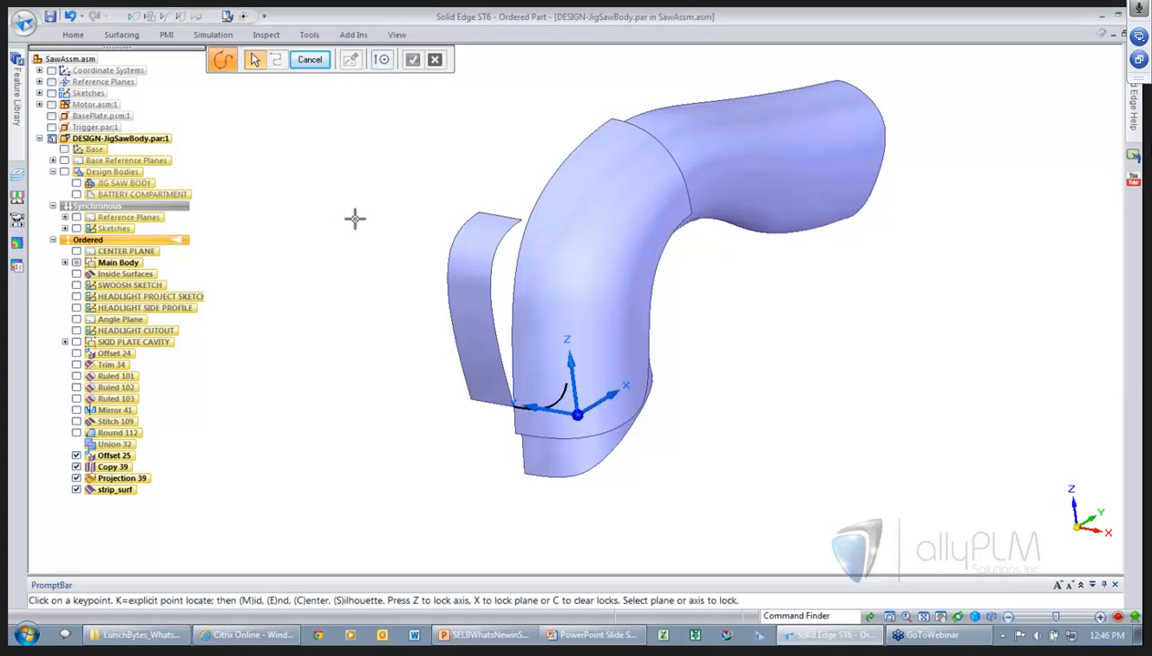
click(523, 223)
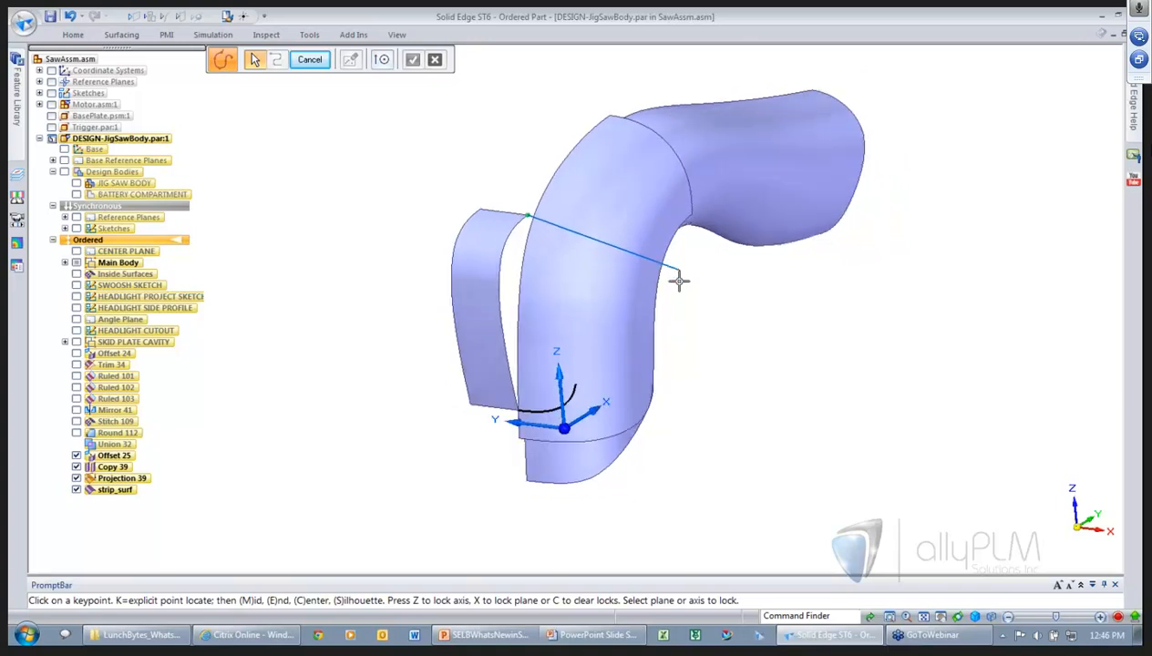
key(ctrl+f)
scroll(619, 258, up, 2)
shift+middle_drag(611, 249, 614, 319)
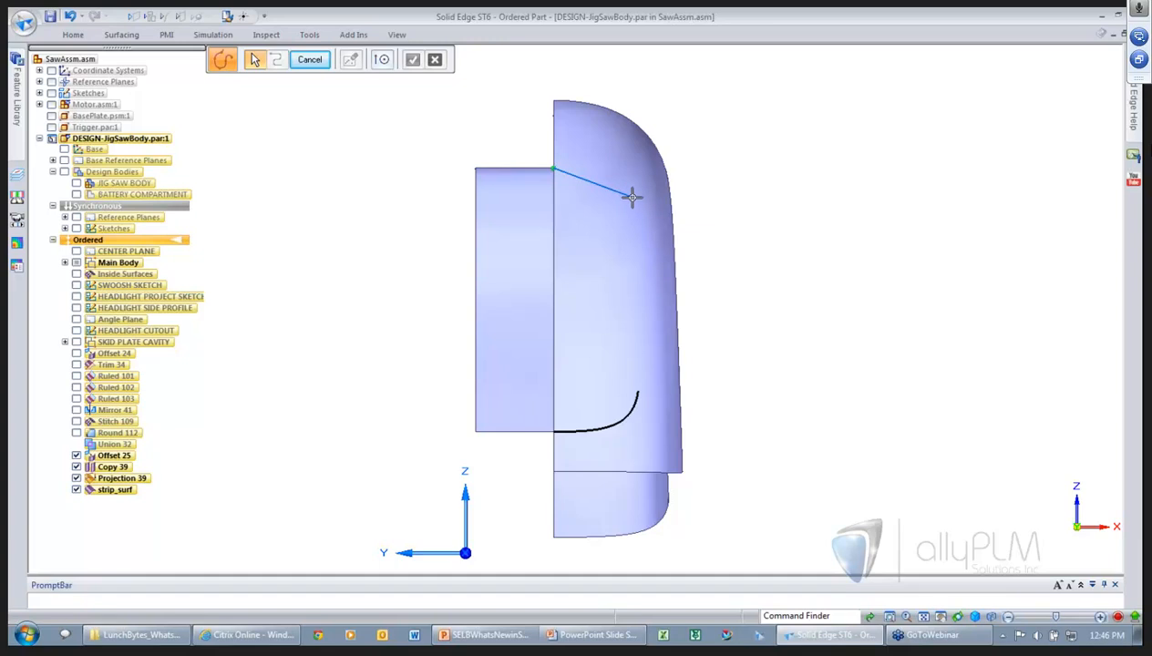
click(632, 196)
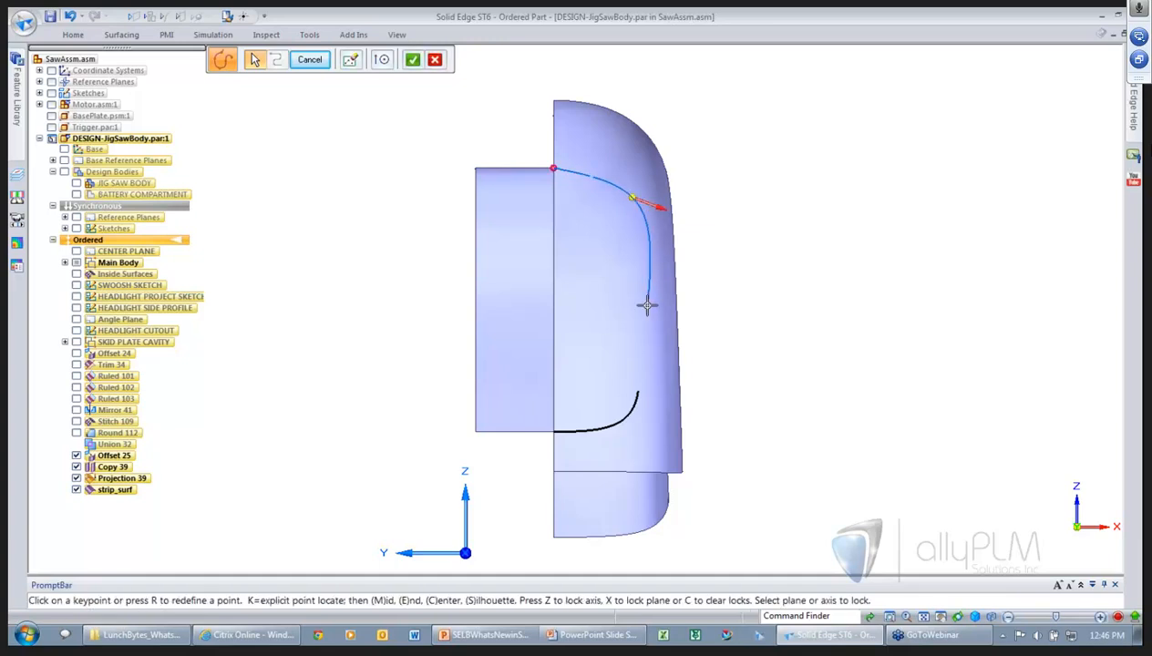
click(637, 391)
right_click(779, 369)
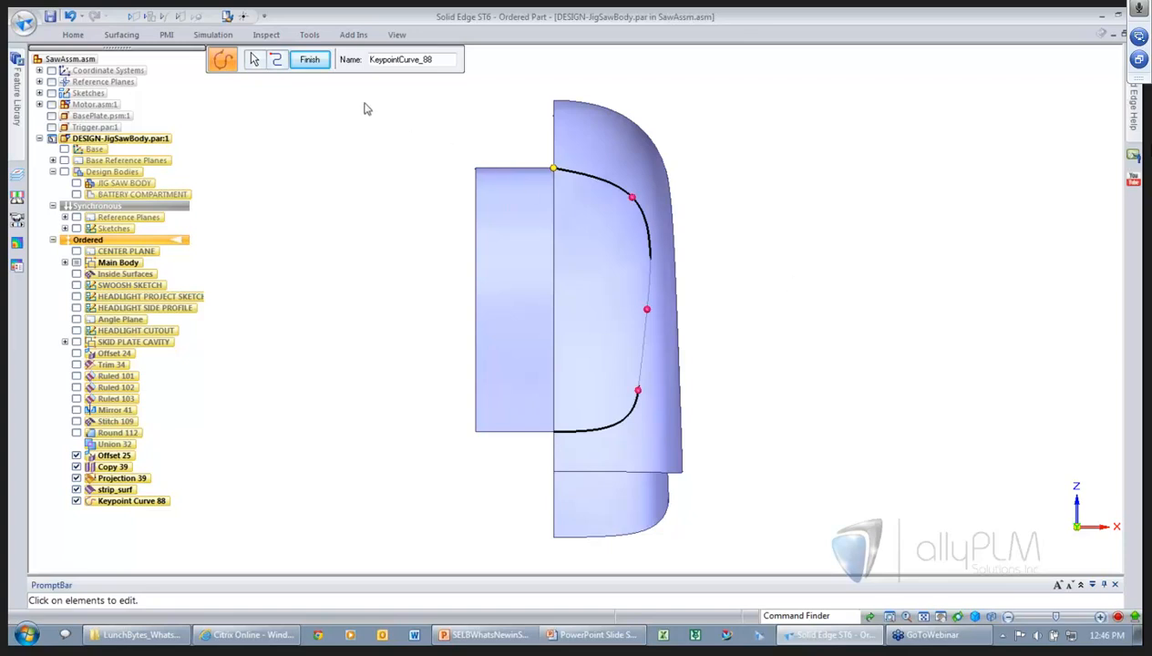
- Make the keypoint curve's upper end Tangent Continuous with the strip edge, with a magnitude of 0.100
click(277, 59)
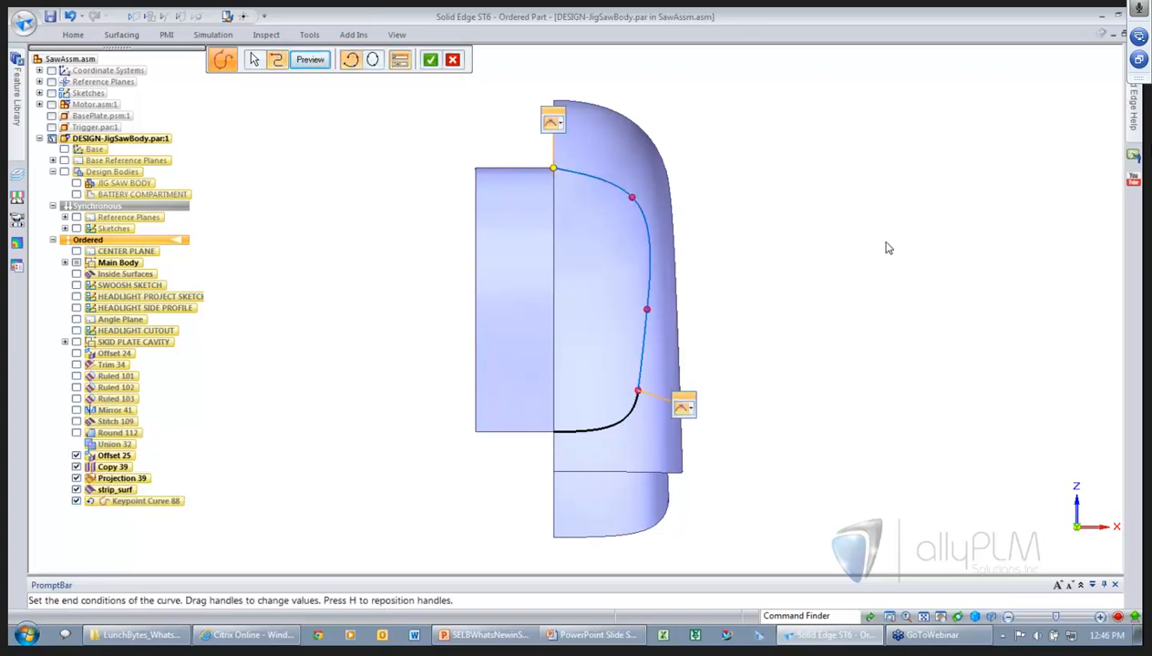
click(559, 124)
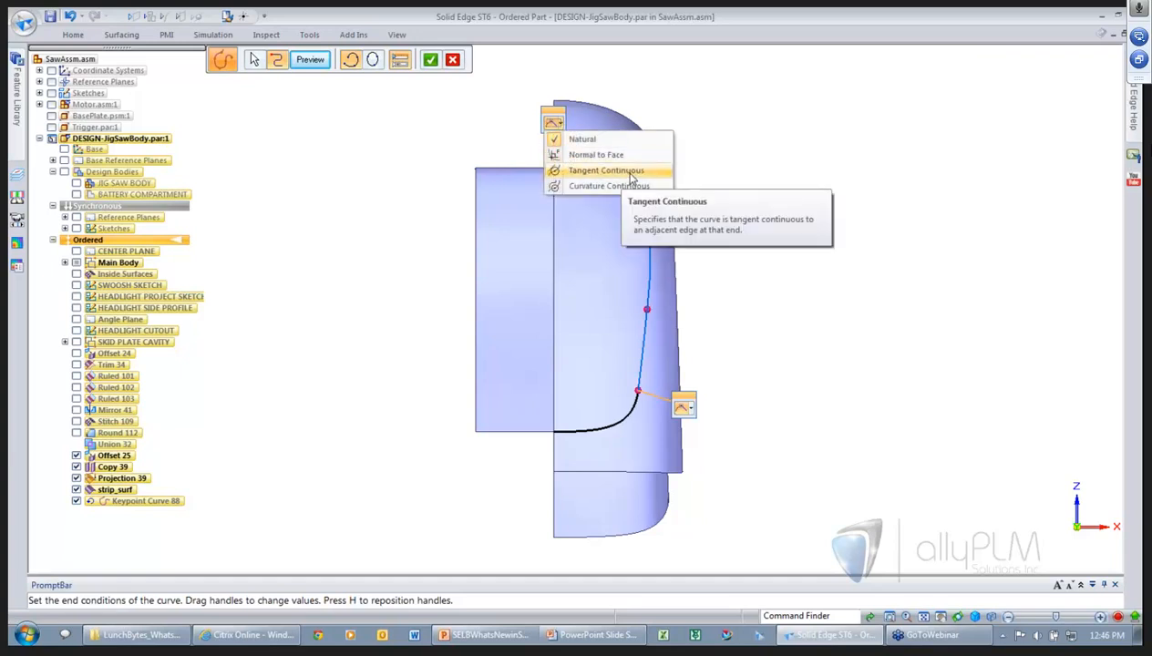
click(631, 173)
mouse_move(572, 175)
mouse_down()
mouse_move(596, 177)
mouse_move(578, 180)
mouse_up()
click(612, 123)
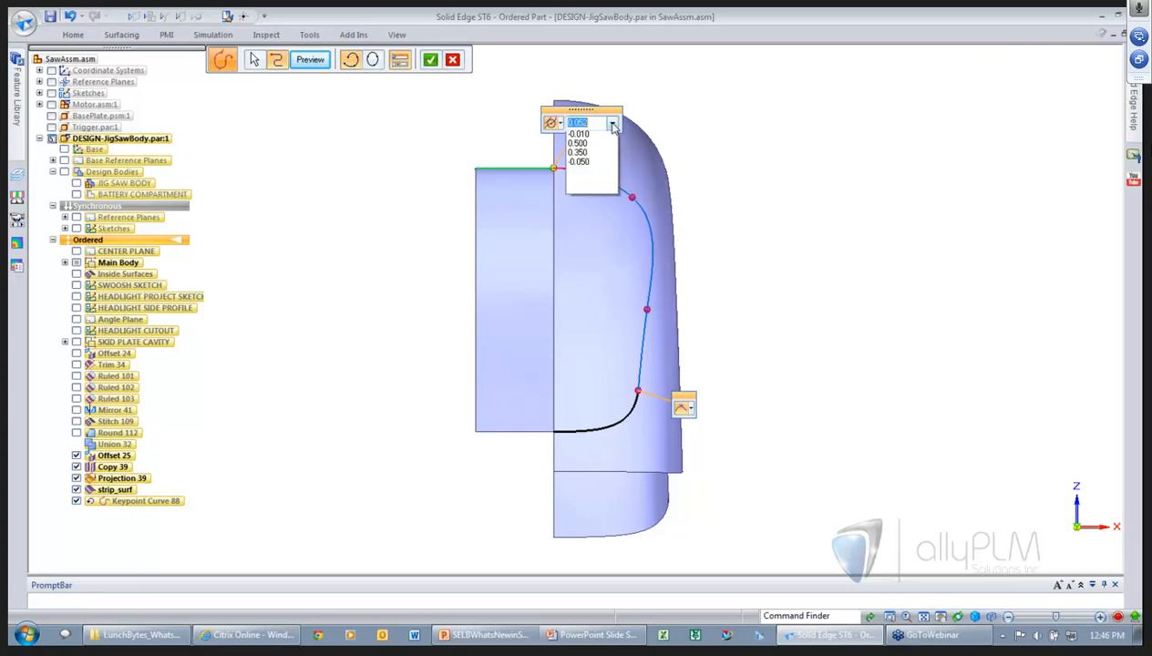
click(579, 136)
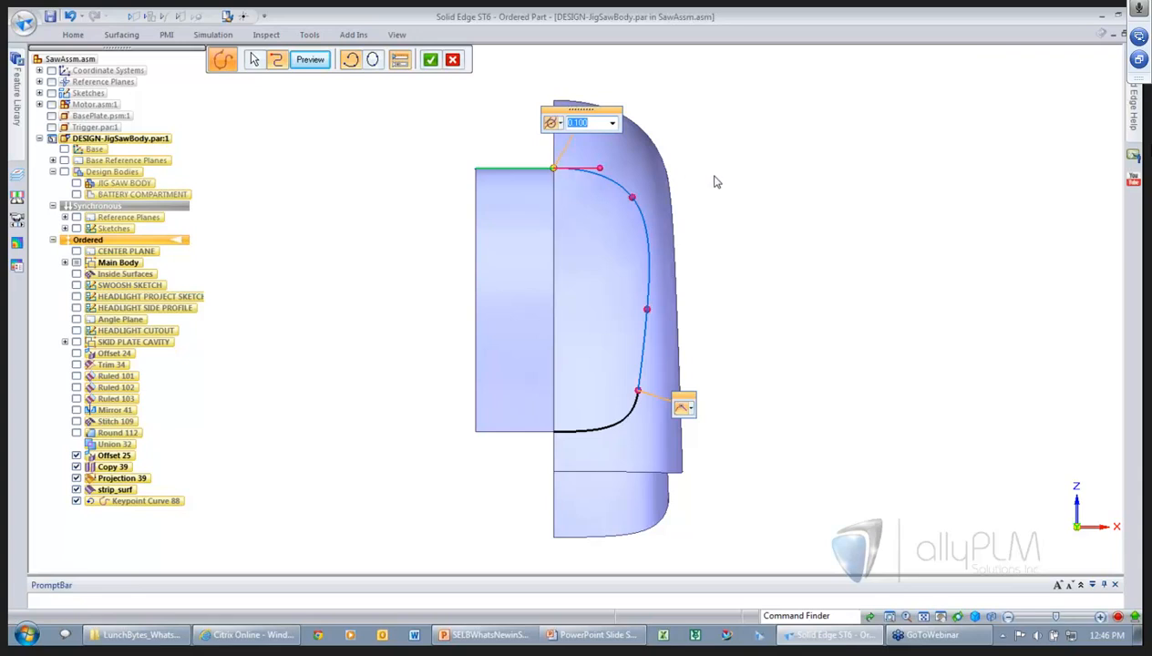
- Make the keypoint curve's lower end Curvature Continuous with the projected curve, with a magnitude of -0.050
click(696, 406)
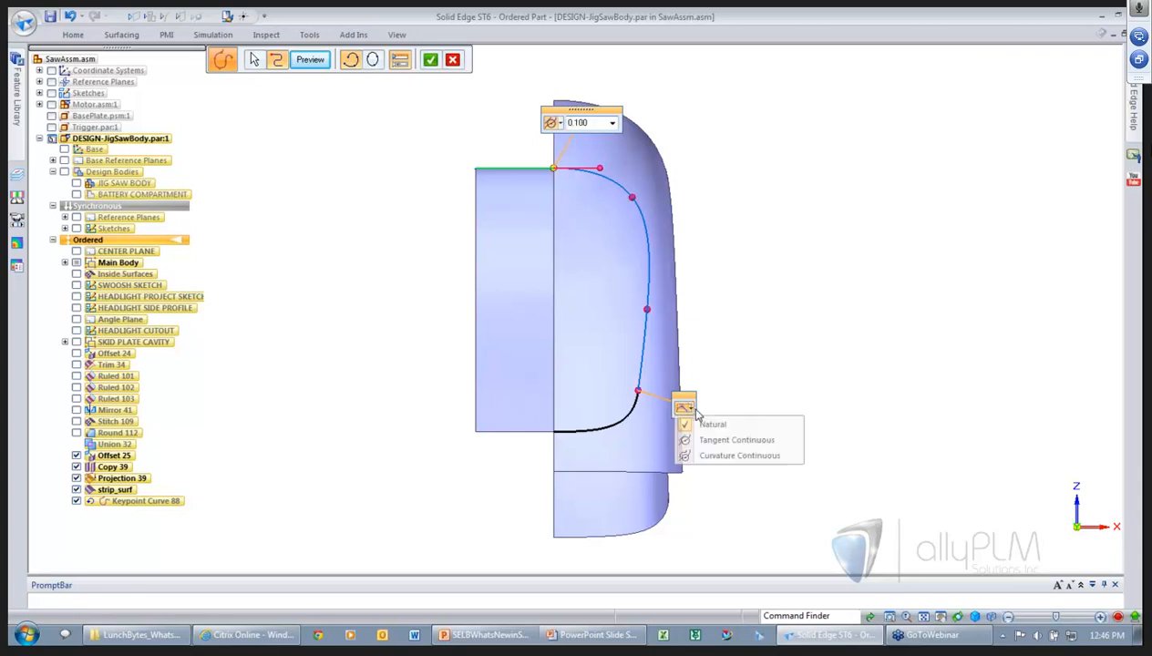
click(712, 453)
click(744, 410)
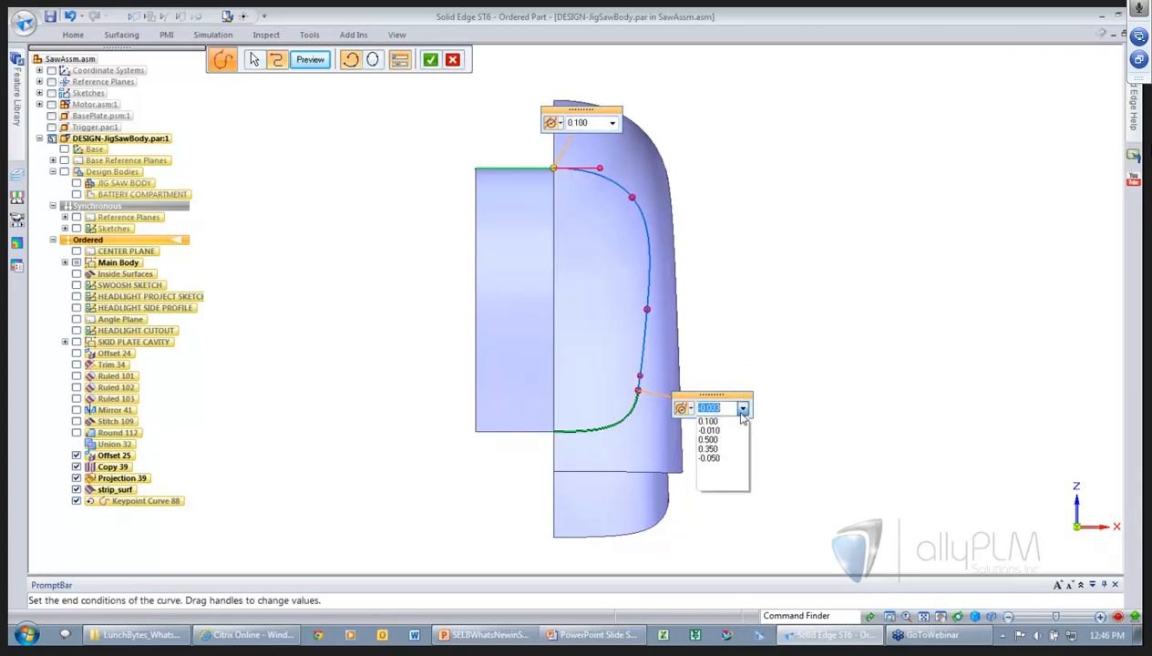
click(716, 458)
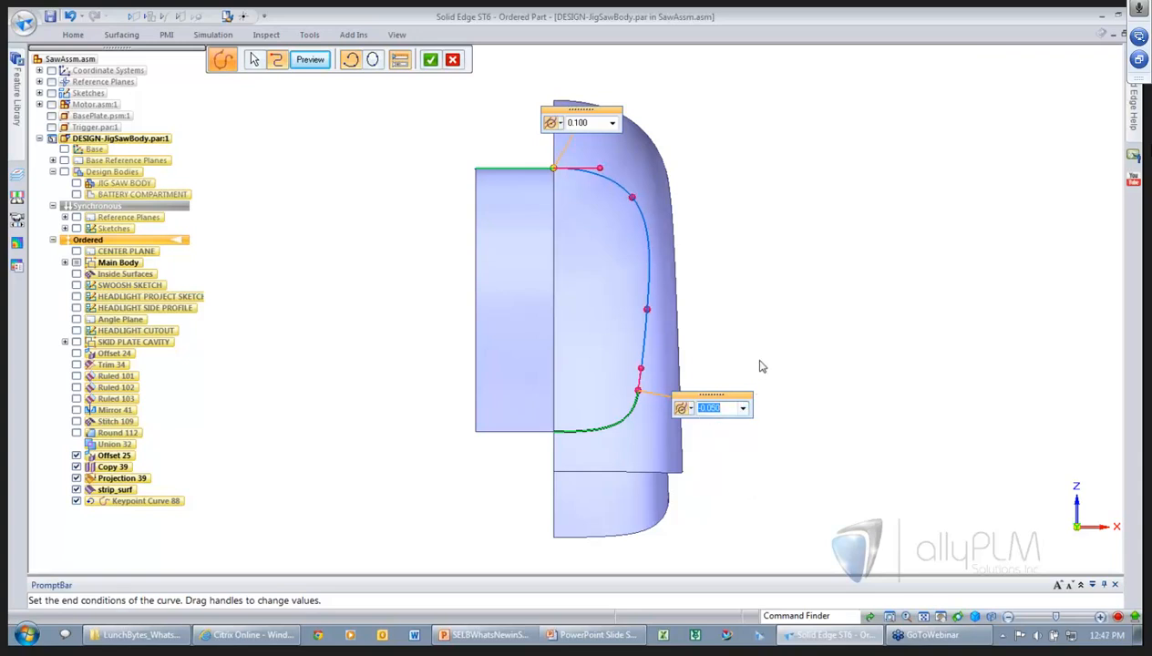
- Fine-tune the positions of the curve's two intermediate points in the front view to smooth its outline
click(310, 59)
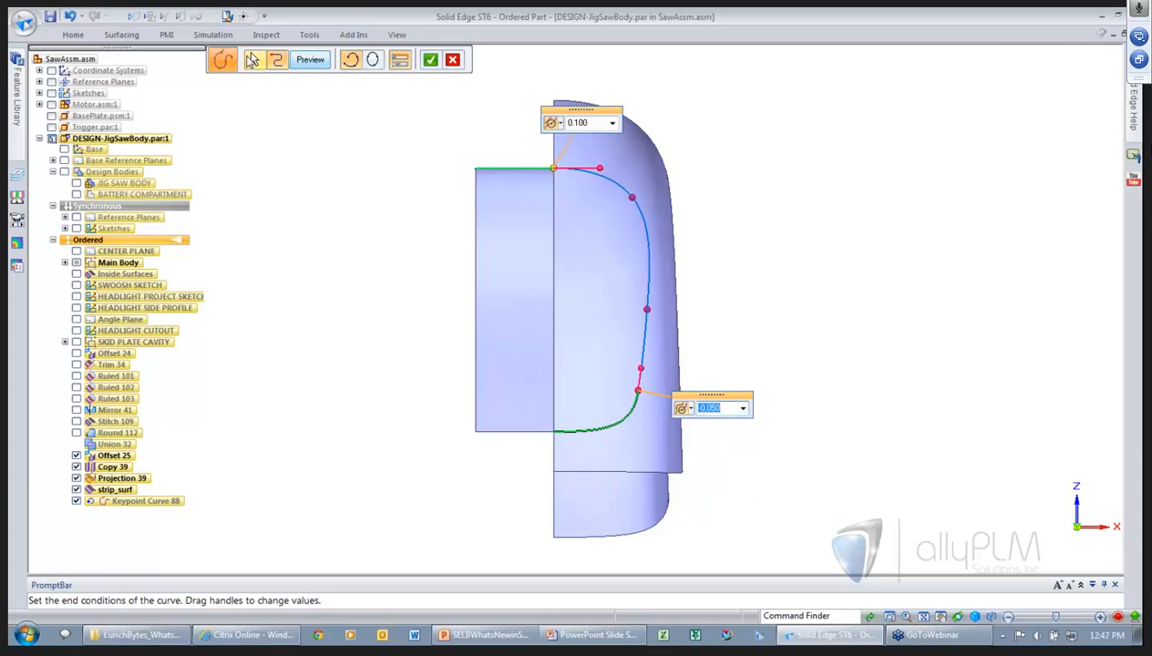
click(633, 196)
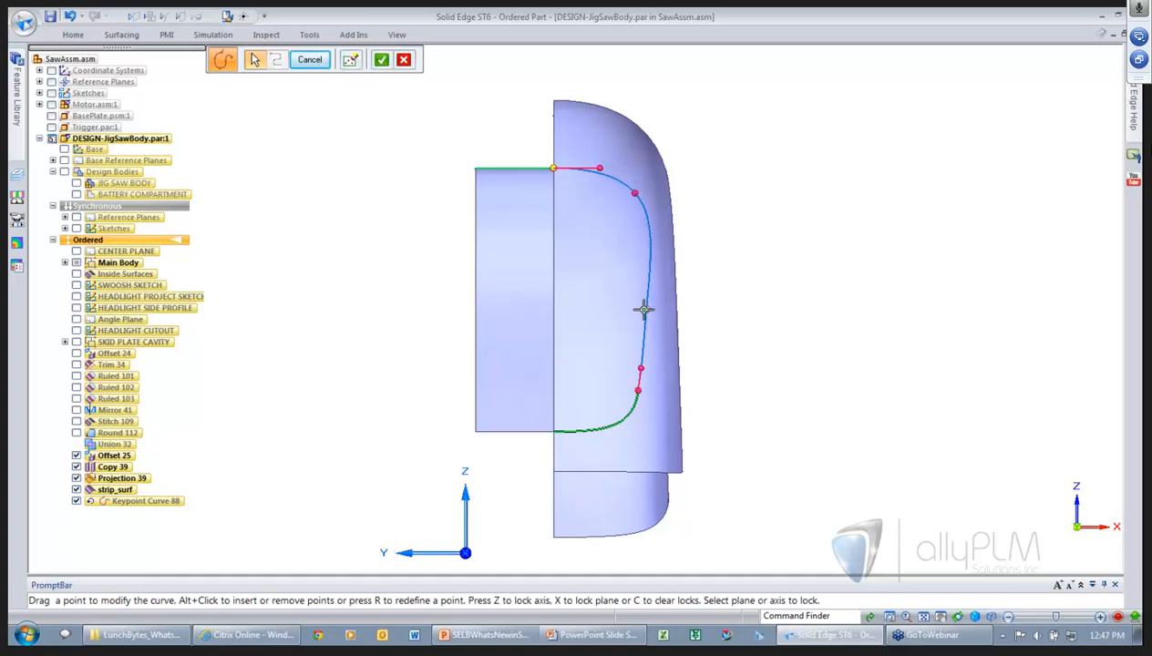
drag(645, 310, 648, 310)
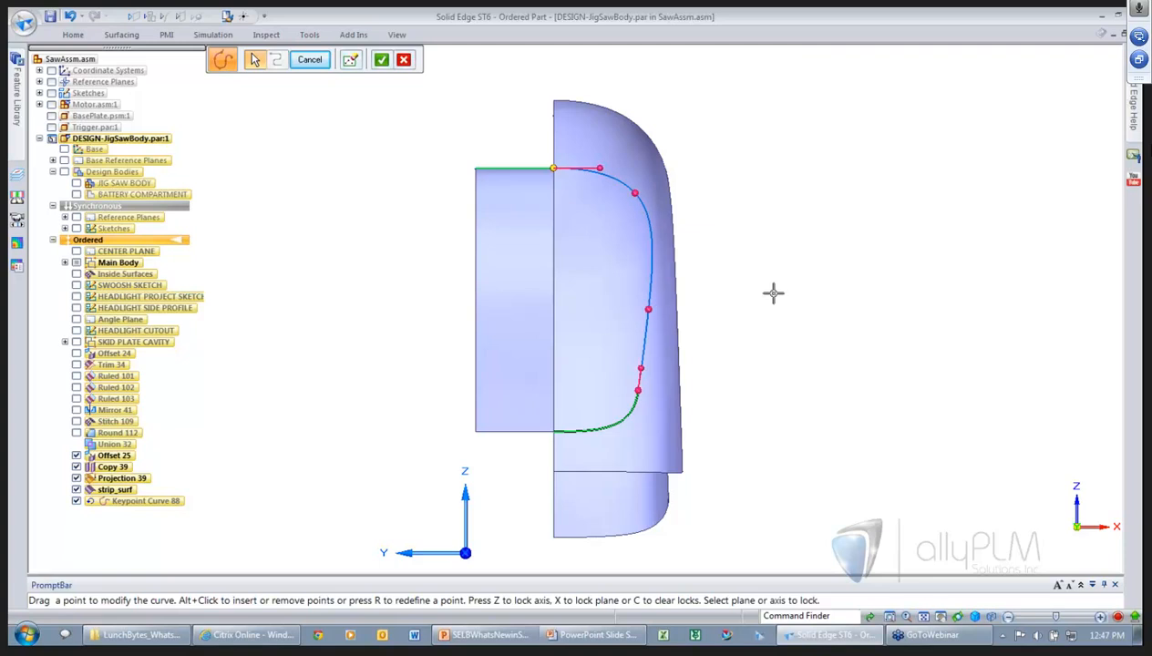
- Move the curve's lower intermediate point forward and slightly up in the right view to straighten the curve's side profile
key(ctrl+r)
scroll(491, 335, up, 2)
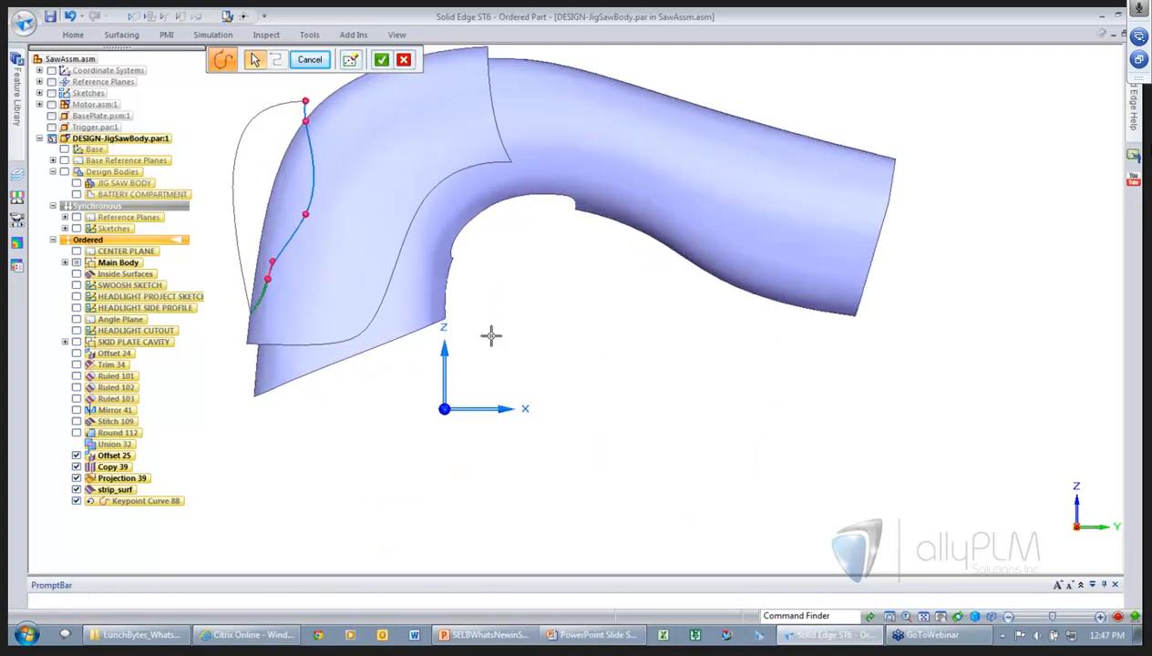
shift+middle_drag(543, 327, 748, 400)
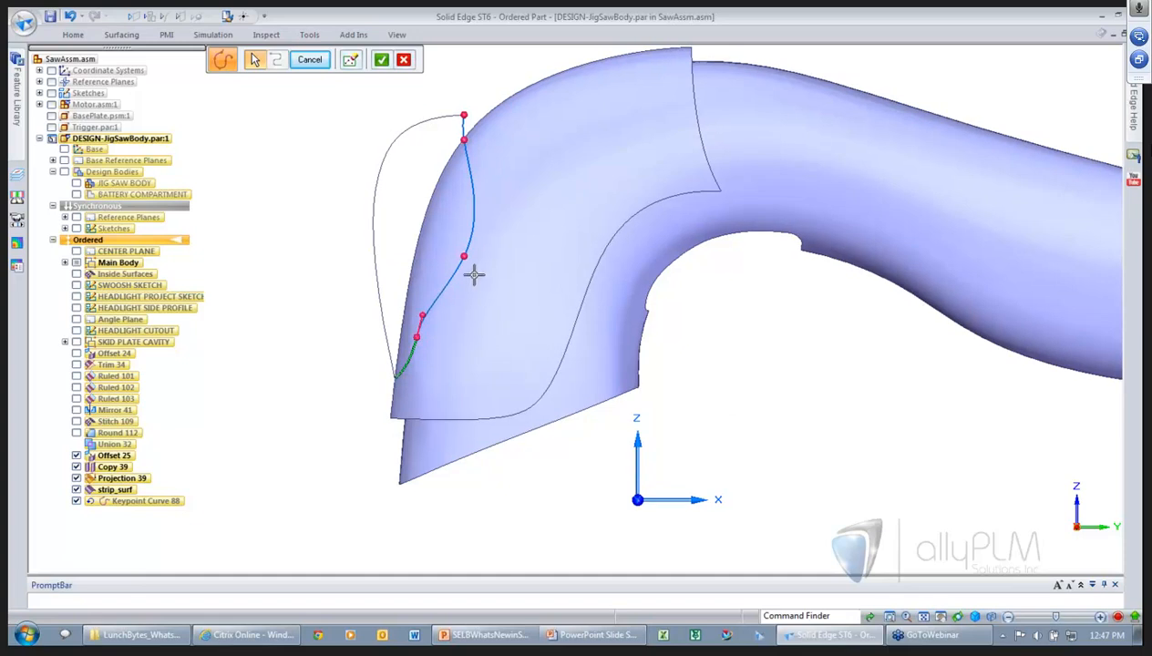
drag(465, 254, 446, 240)
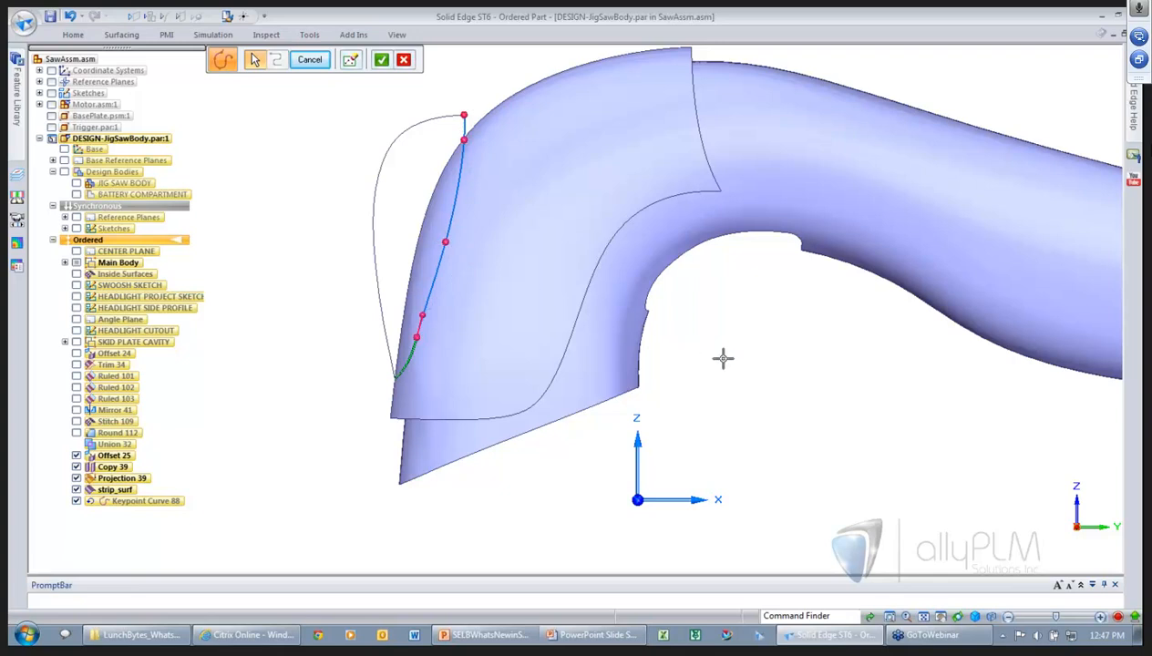
- Accept the keypoint curve's edits and finish the curve feature
click(381, 59)
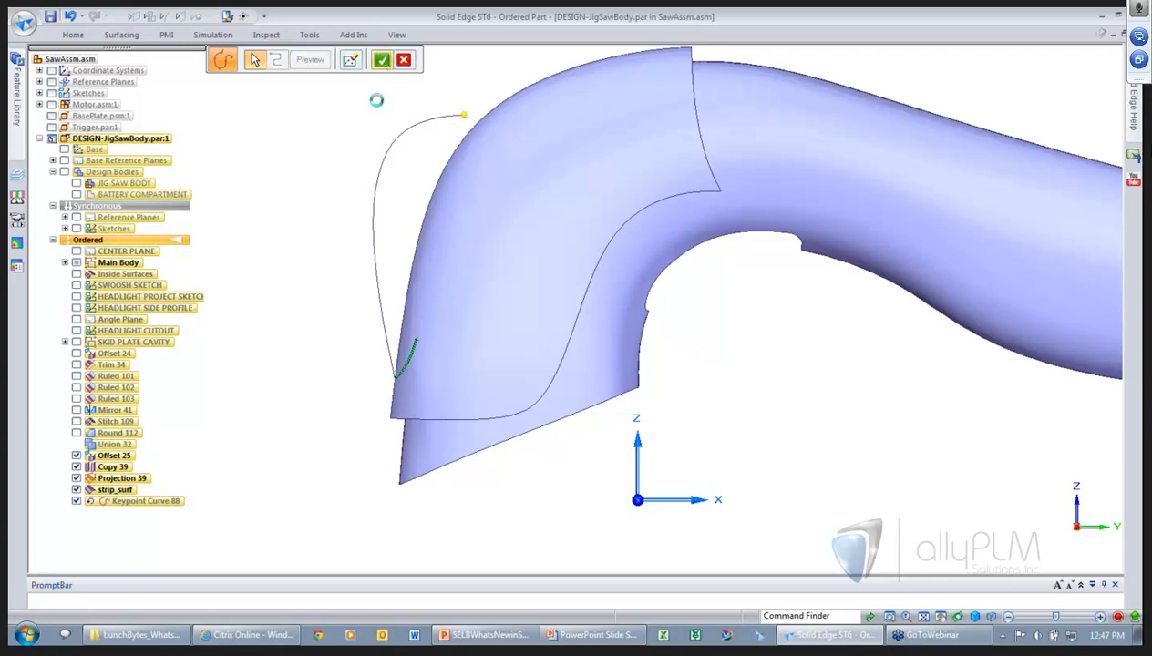
mouse_move(762, 319)
middle_down()
mouse_move(664, 284)
mouse_move(762, 310)
middle_up()
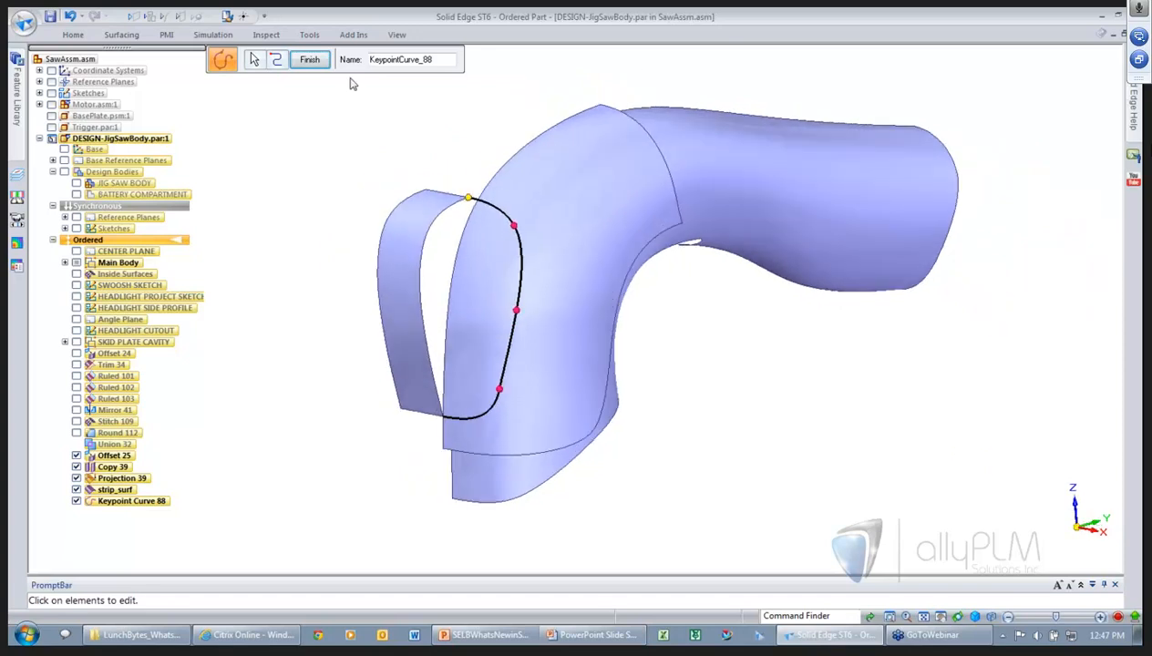
click(310, 61)
middle_drag(802, 364, 837, 372)
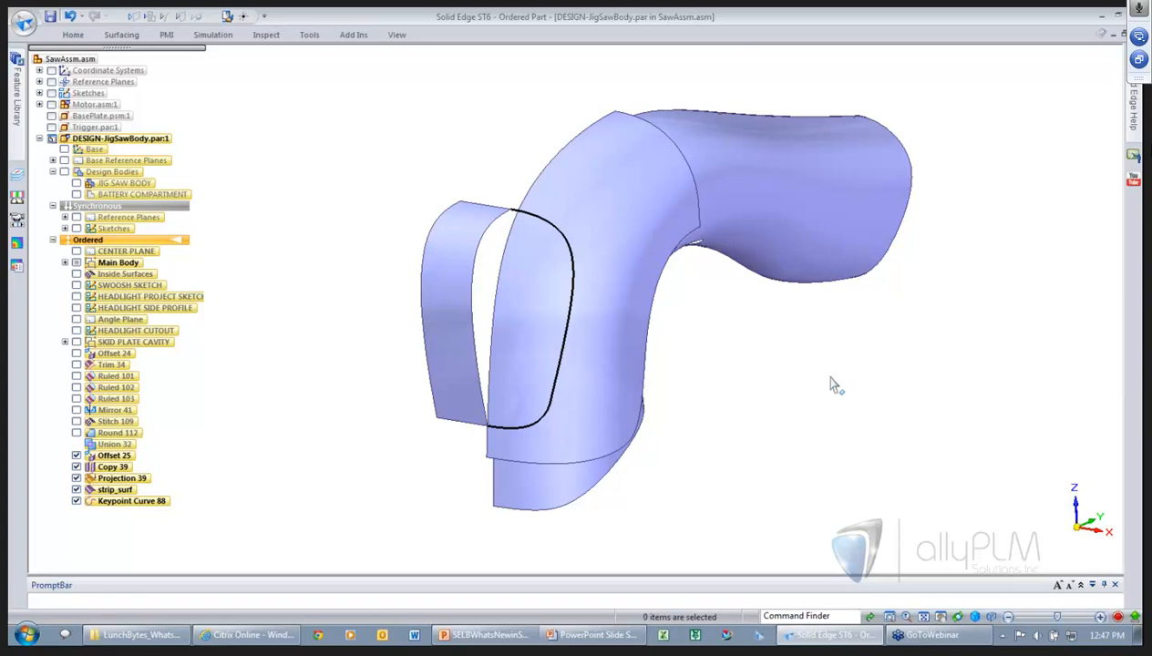
- Create a BlueSurf using the keypoint curve and the strip surface's inner edge as its two cross sections
right_click(820, 391)
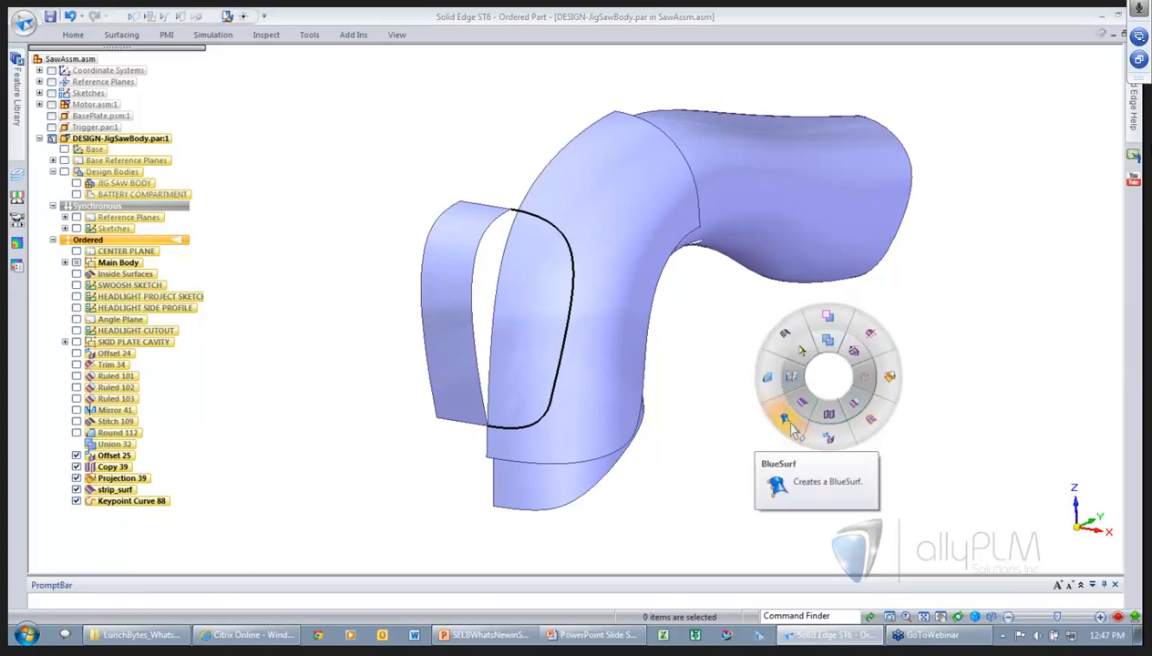
click(794, 412)
click(573, 296)
right_click(745, 426)
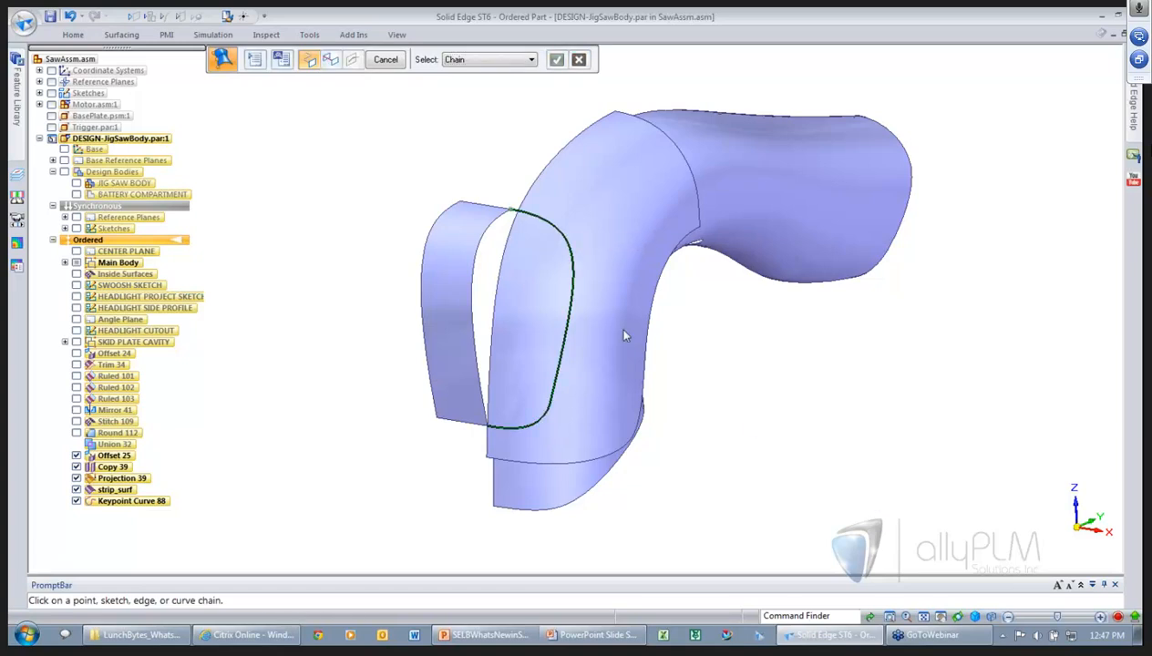
click(499, 224)
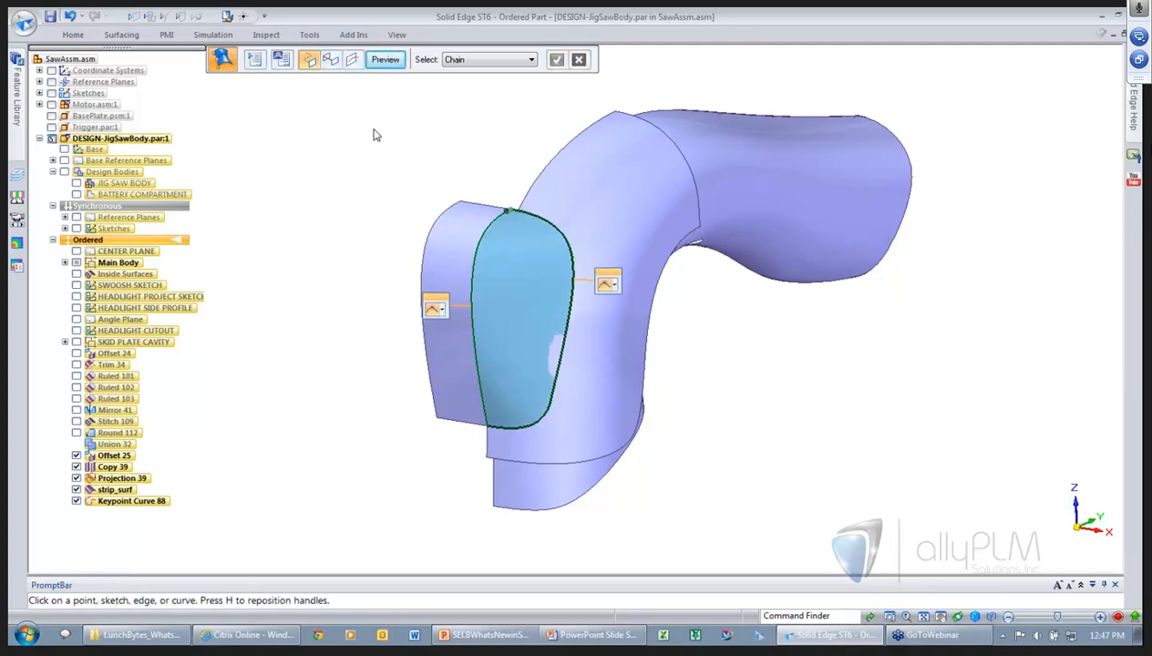
click(386, 59)
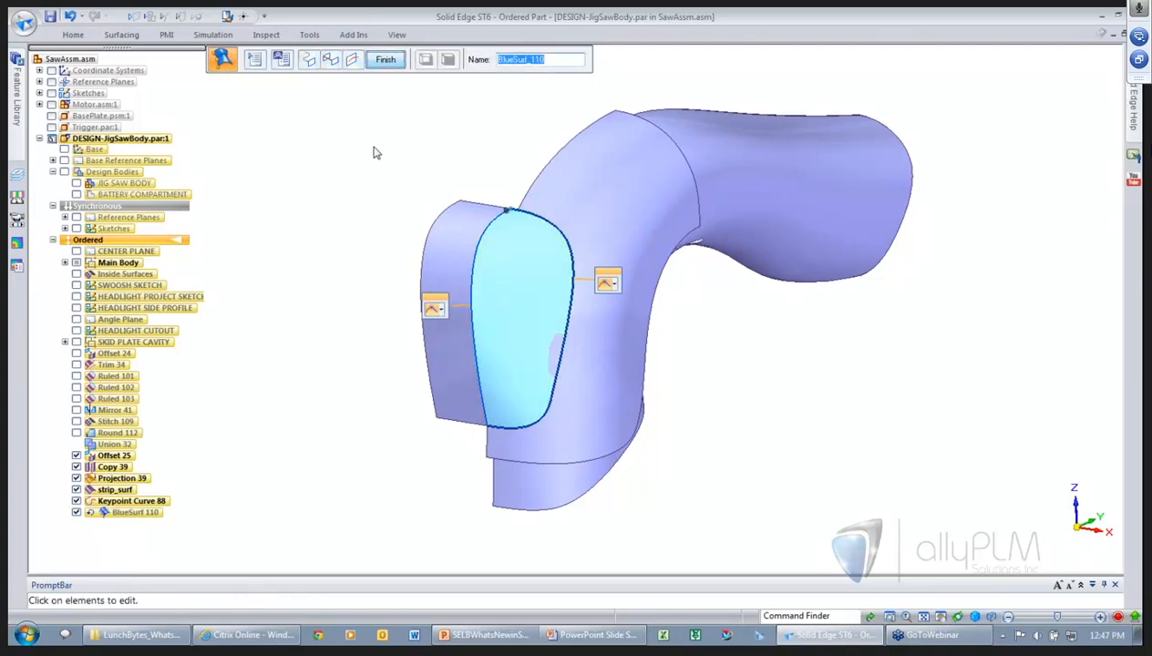
scroll(373, 151, up, 2)
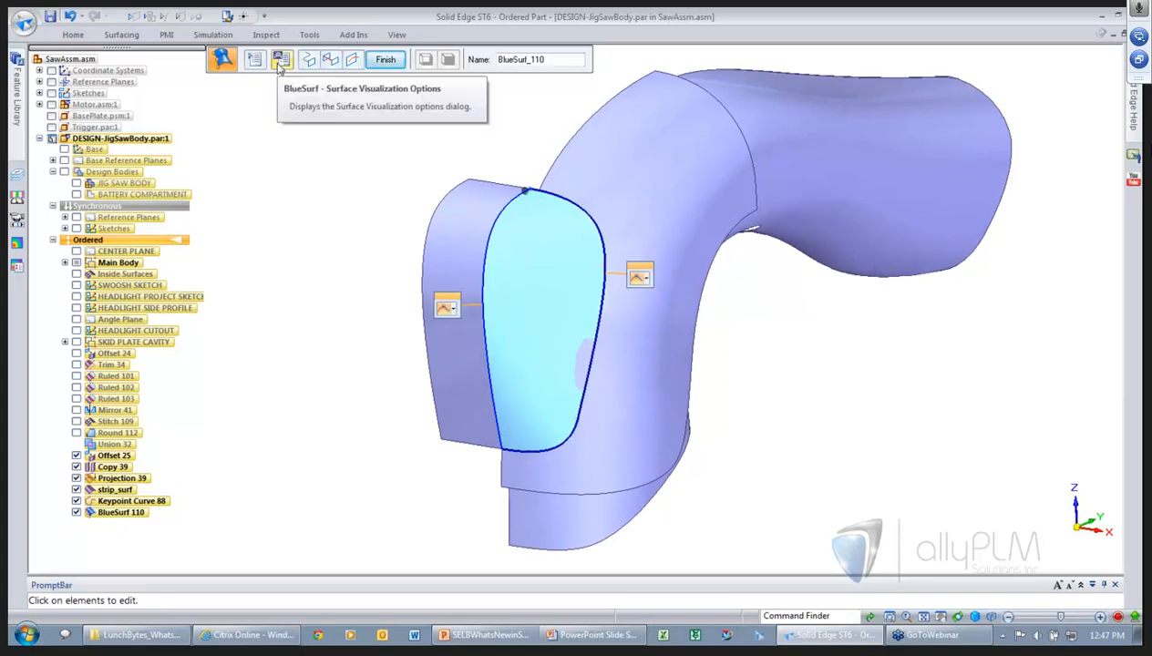
- Show surface visualization on the BlueSurf and increase the density and magnitude of its Direction 2 curvature combs
click(280, 60)
click(181, 171)
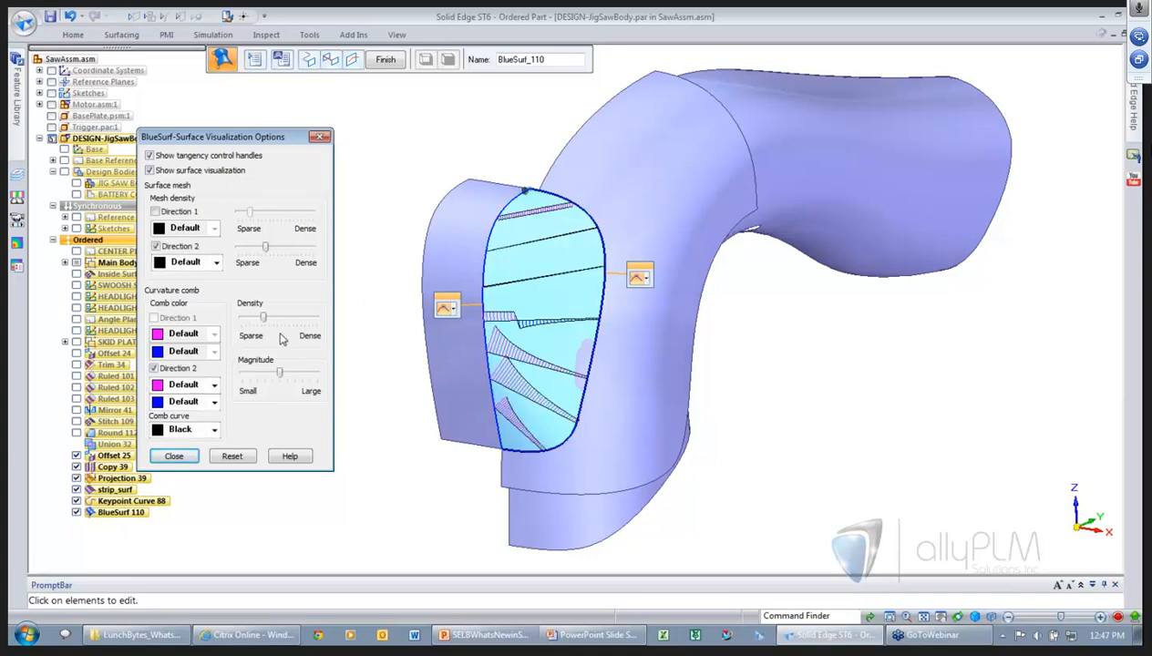
drag(267, 325, 274, 323)
drag(279, 373, 362, 373)
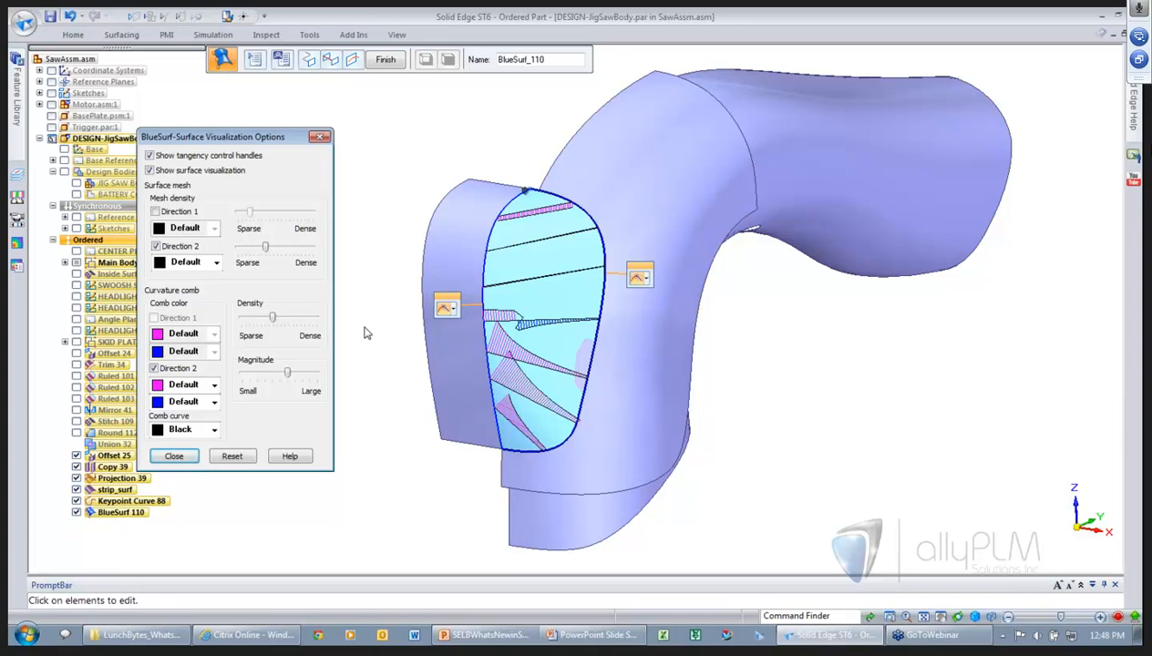
- Make the BlueSurf Tangent Continuous along the strip edge and turn off its surface visualization
click(453, 310)
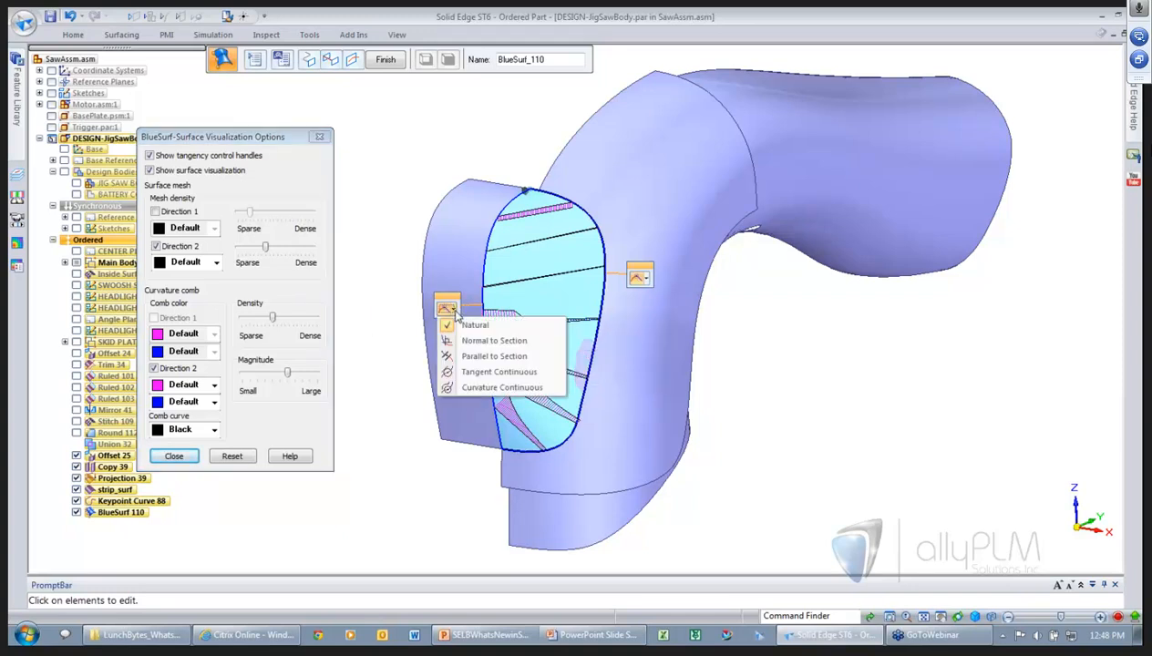
click(497, 369)
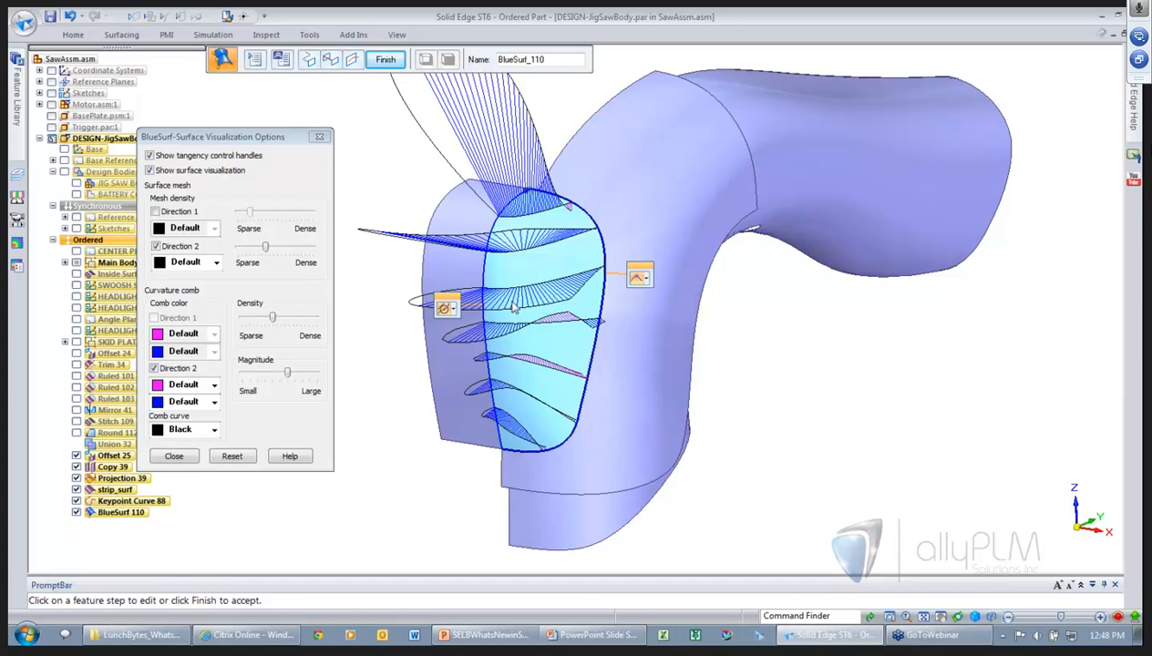
click(211, 172)
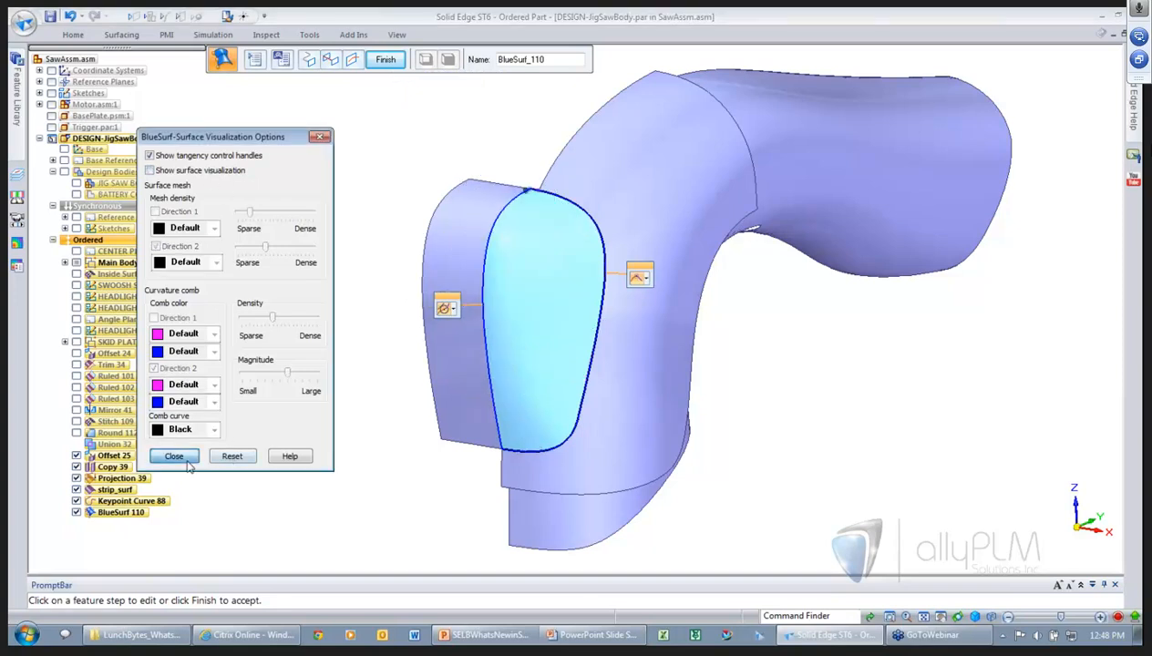
click(173, 456)
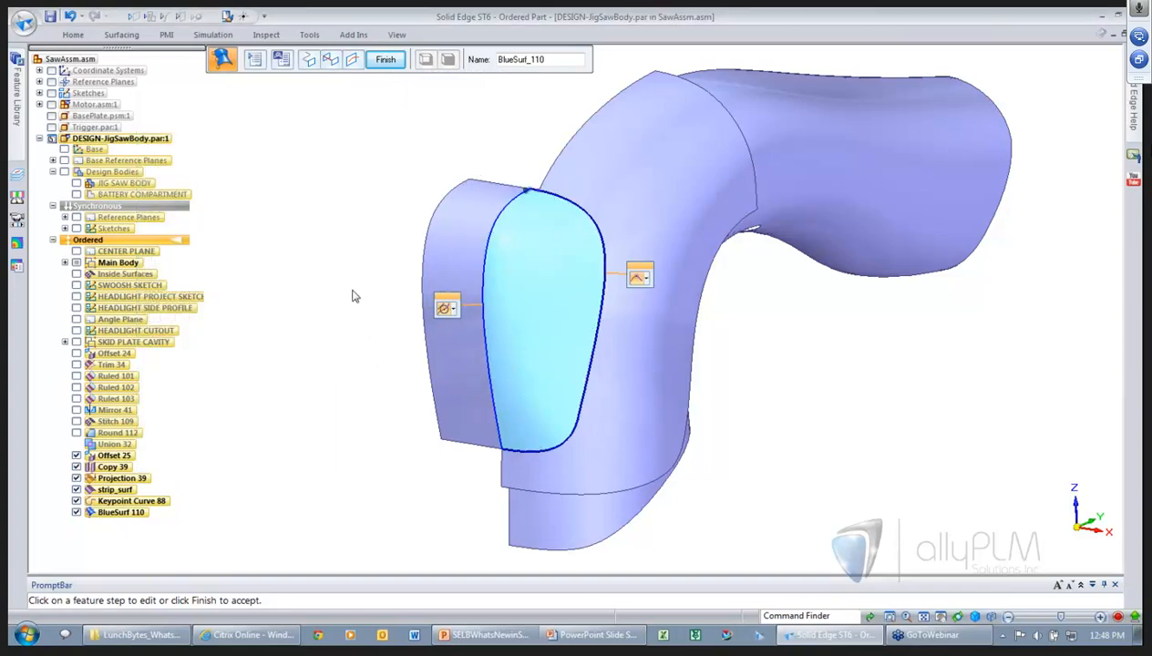
scroll(352, 297, up, 1)
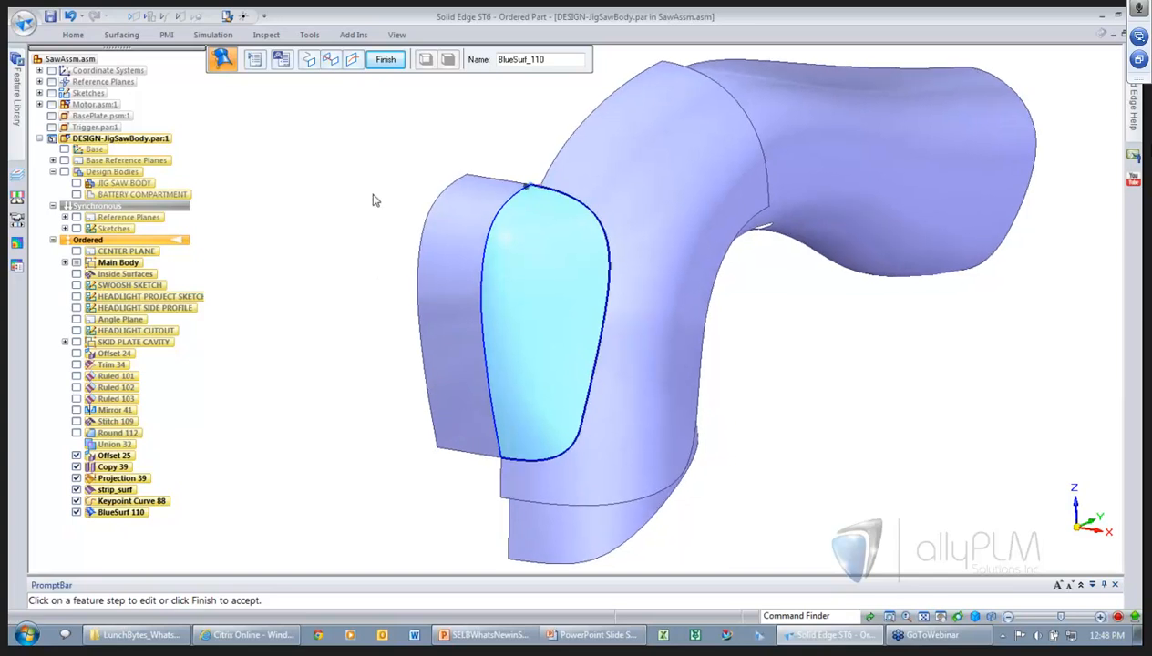
- Insert a sketch section across the upper part of the BlueSurf on a plane normal to the strip-side edge, and leave the command
click(352, 60)
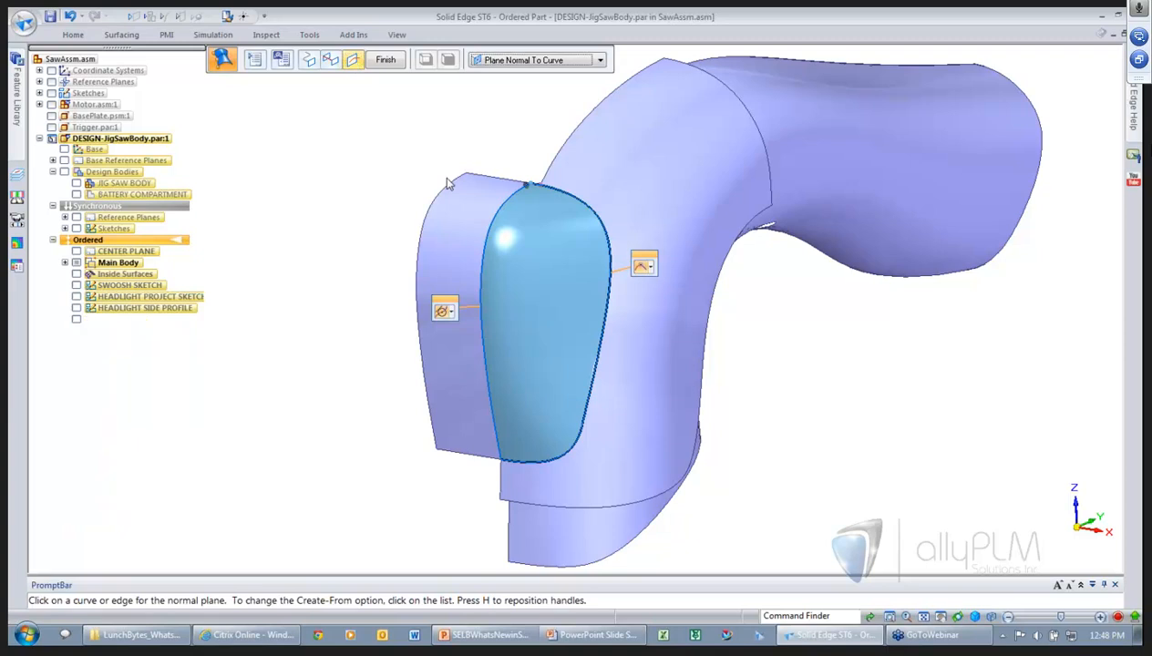
click(505, 209)
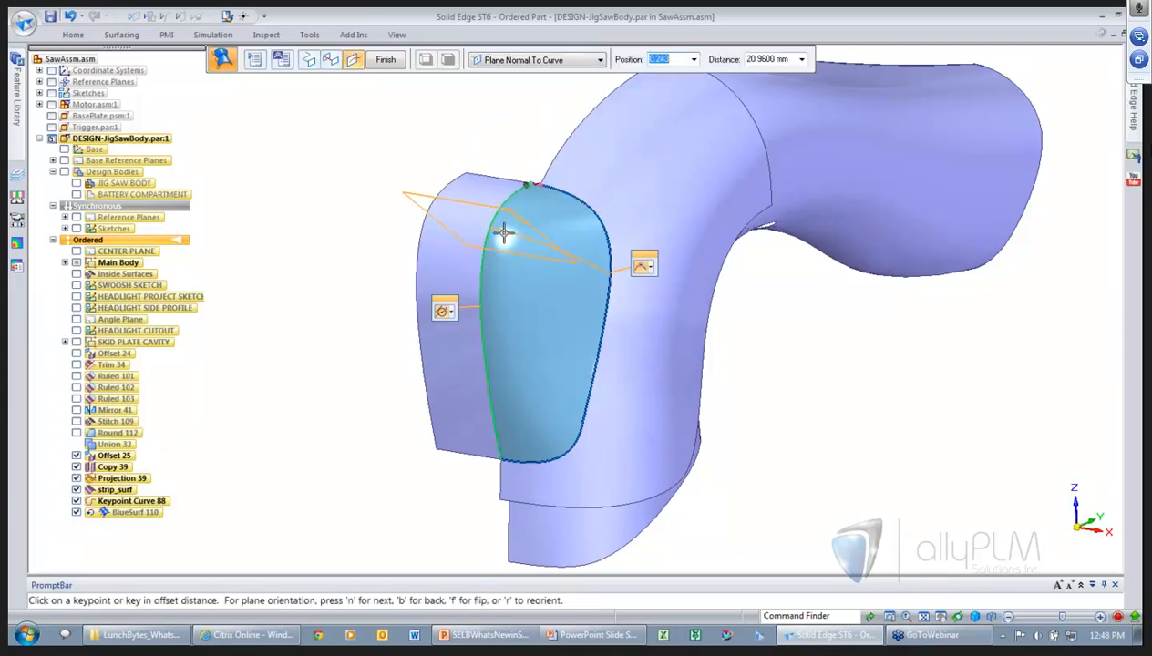
key(Return)
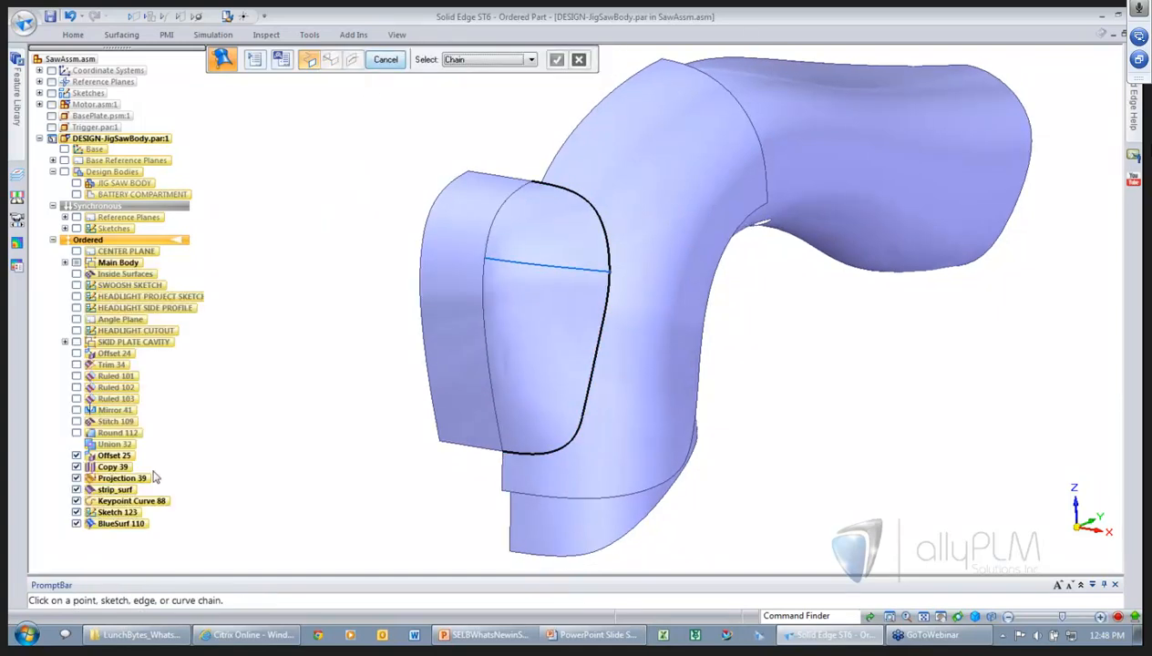
right_click(241, 296)
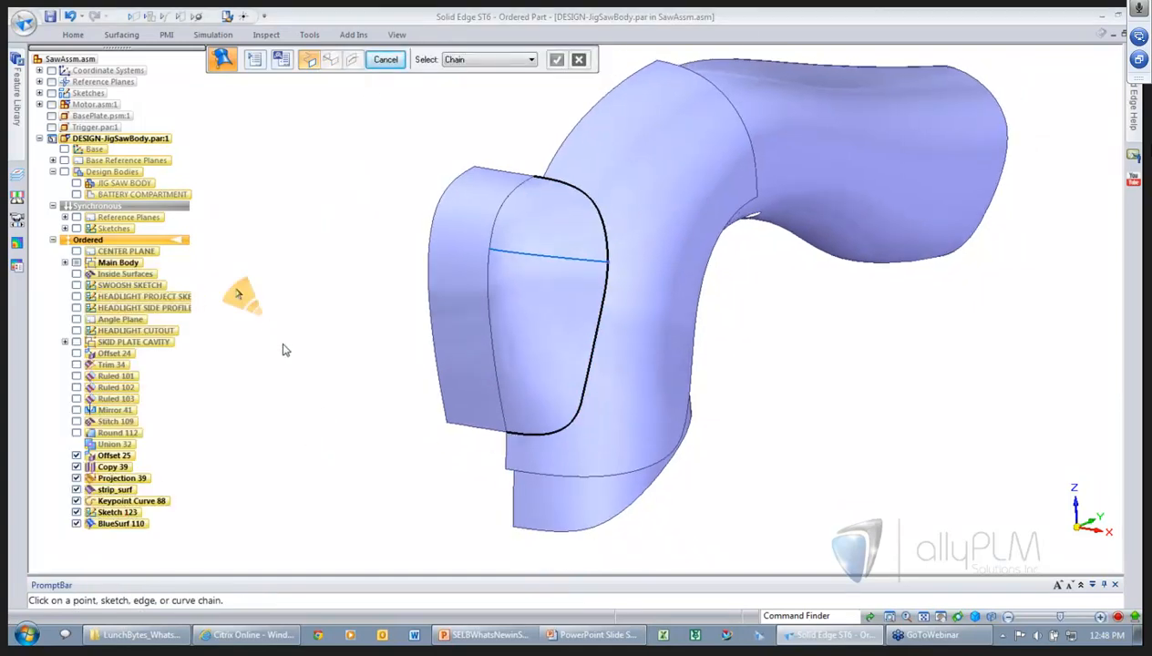
- Open the inserted section's profile and simplify its curve with a 0.2500 mm tolerance
click(121, 512)
right_click(121, 512)
click(182, 421)
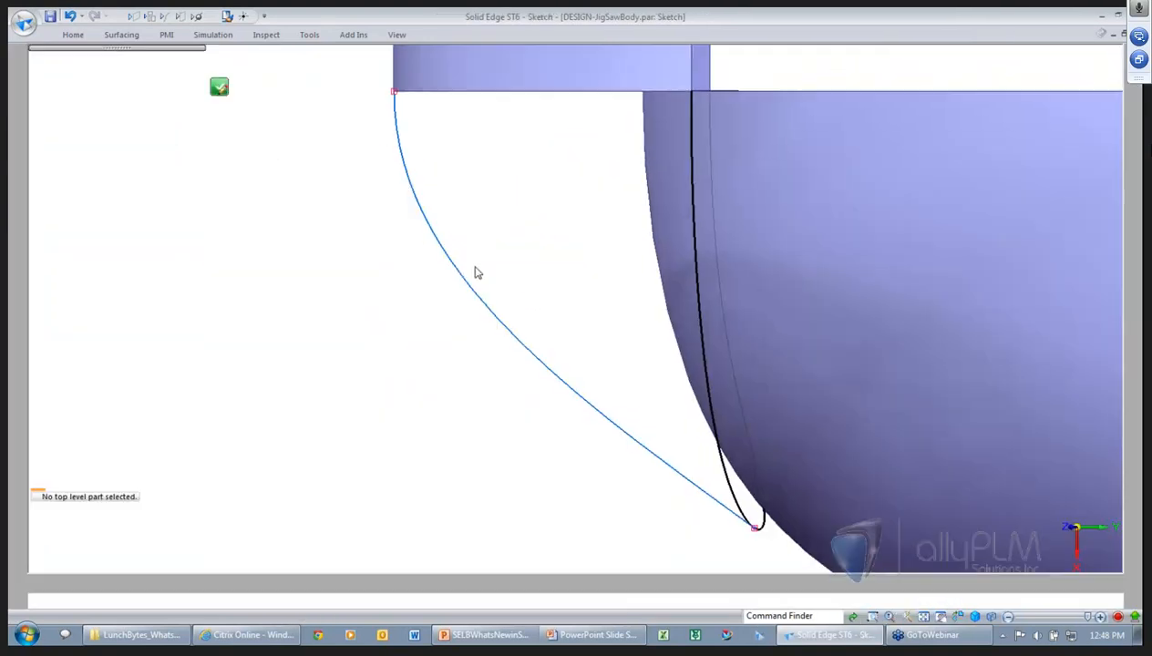
click(442, 262)
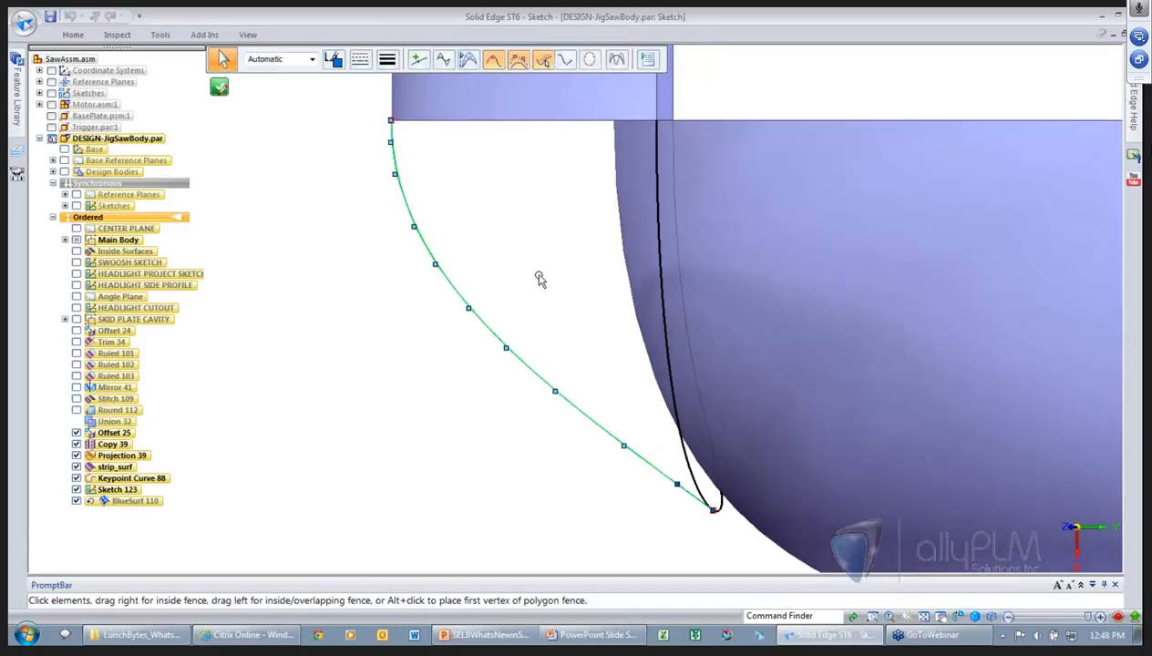
click(617, 59)
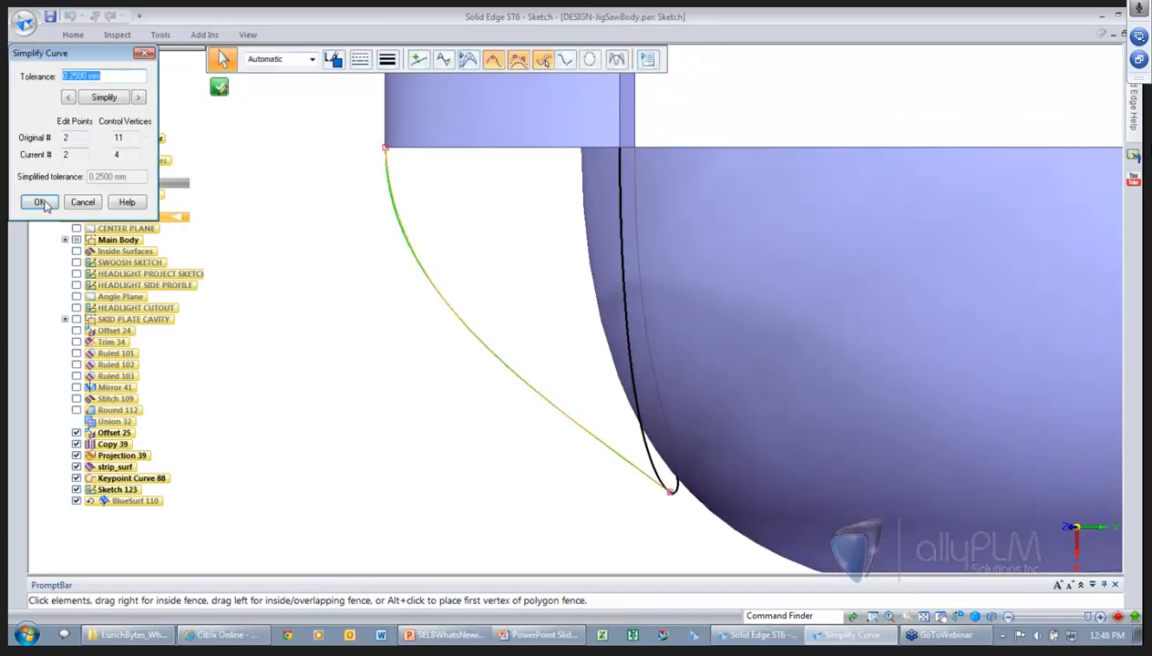
click(41, 200)
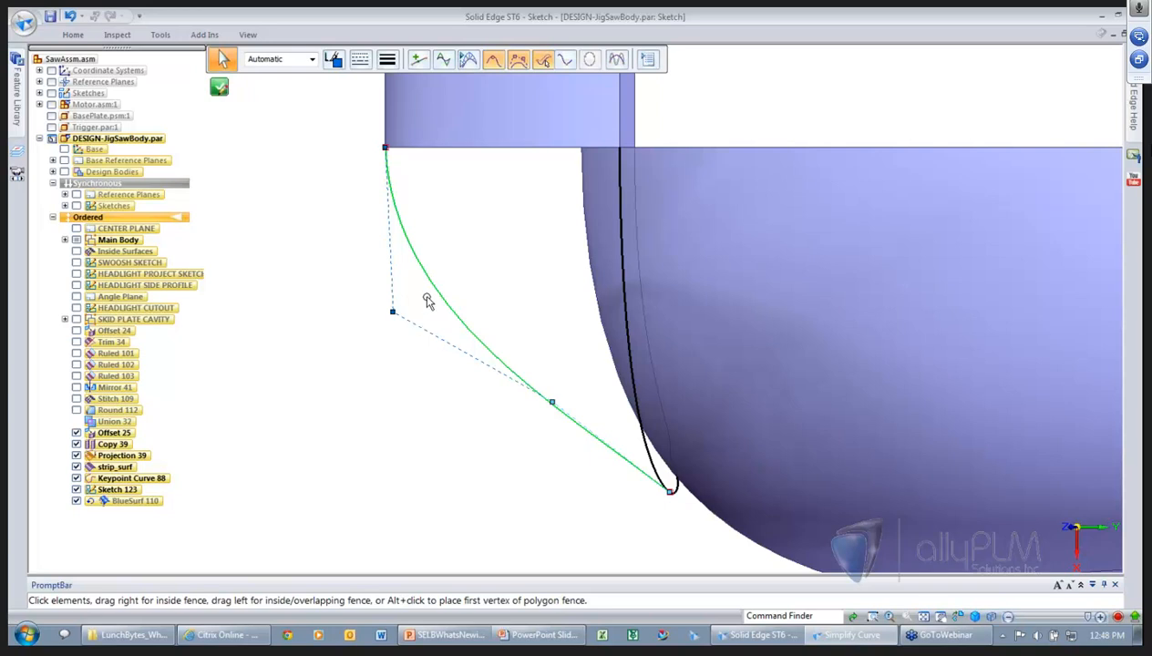
- Align the curve's upper control vertex vertically with its upper end point using a horizontal/vertical relationship
click(73, 35)
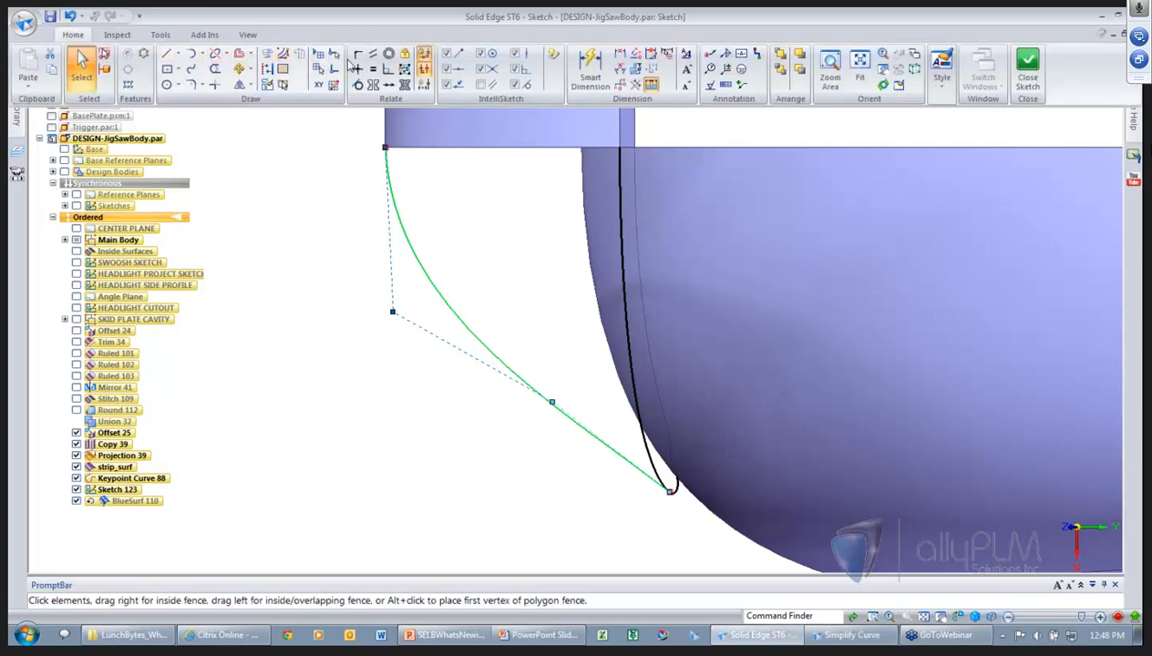
click(358, 58)
click(393, 313)
click(386, 146)
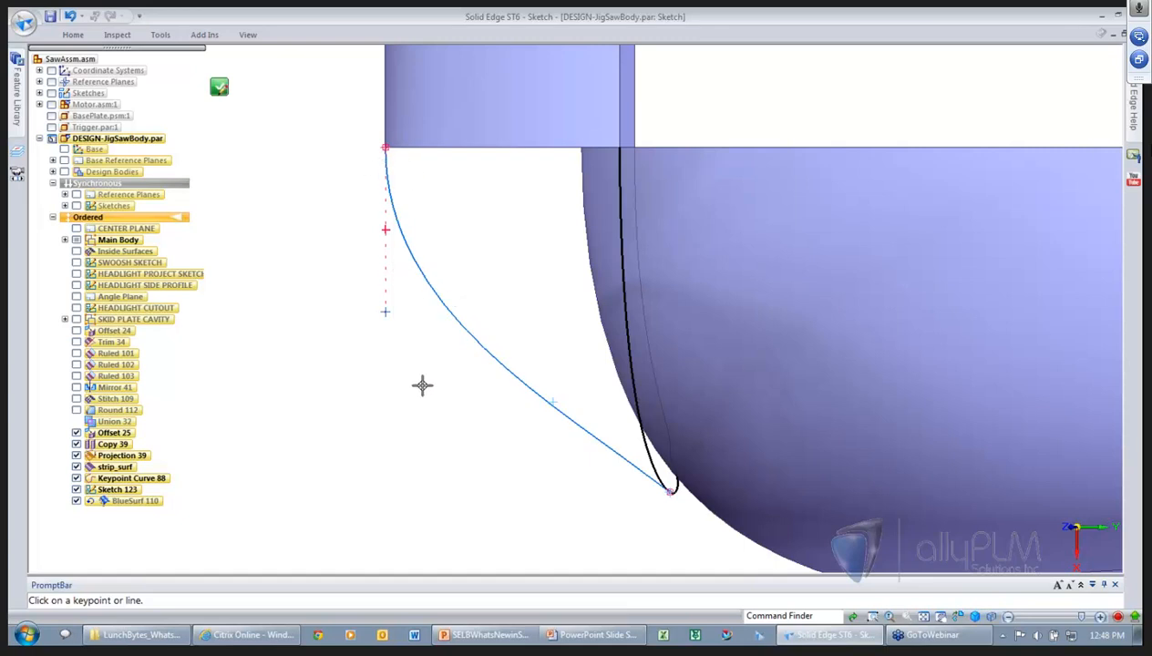
key(Escape)
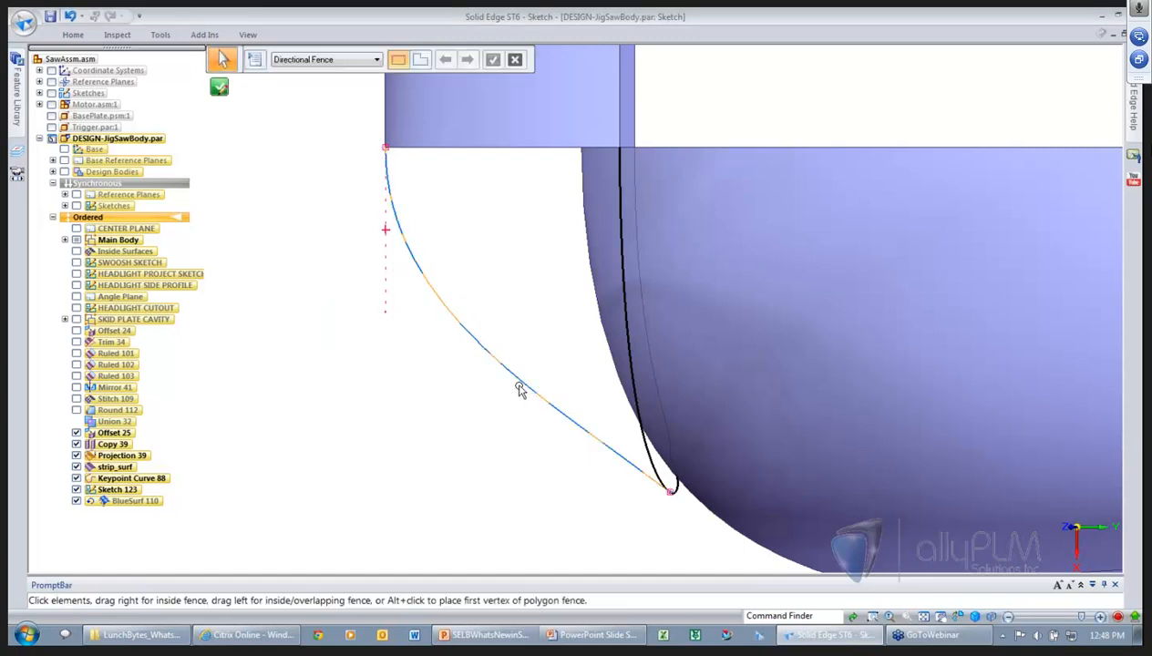
- Switch the curve to shape editing, move its lower control vertex outward to round the profile, and finish the sketch
click(516, 381)
click(565, 58)
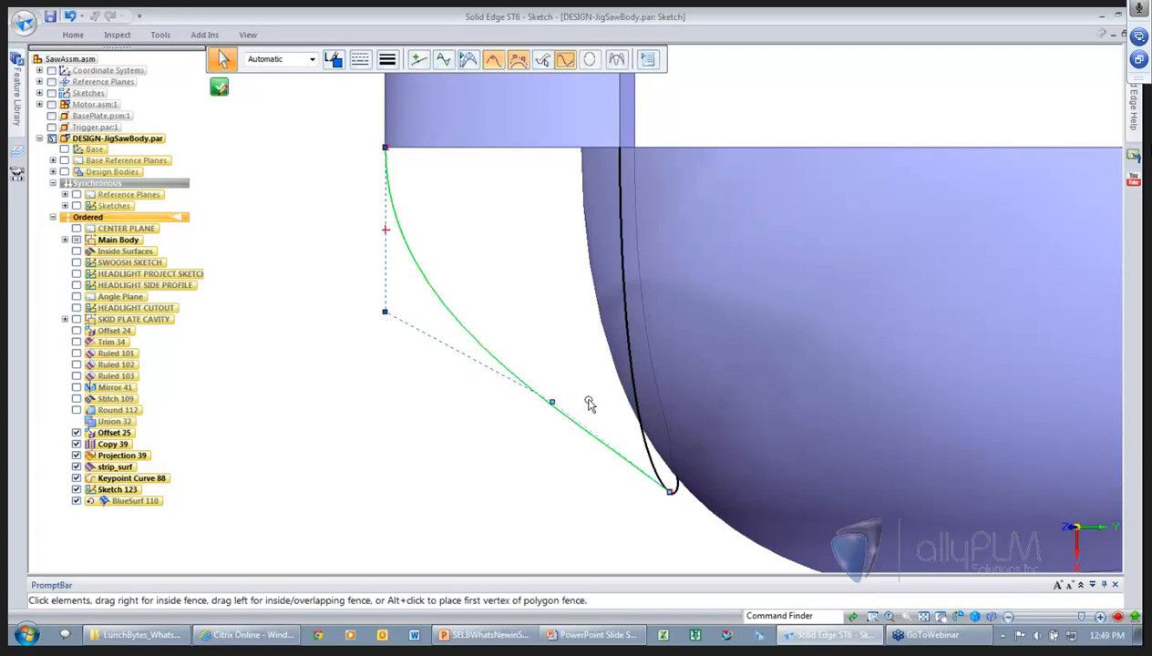
drag(553, 401, 502, 445)
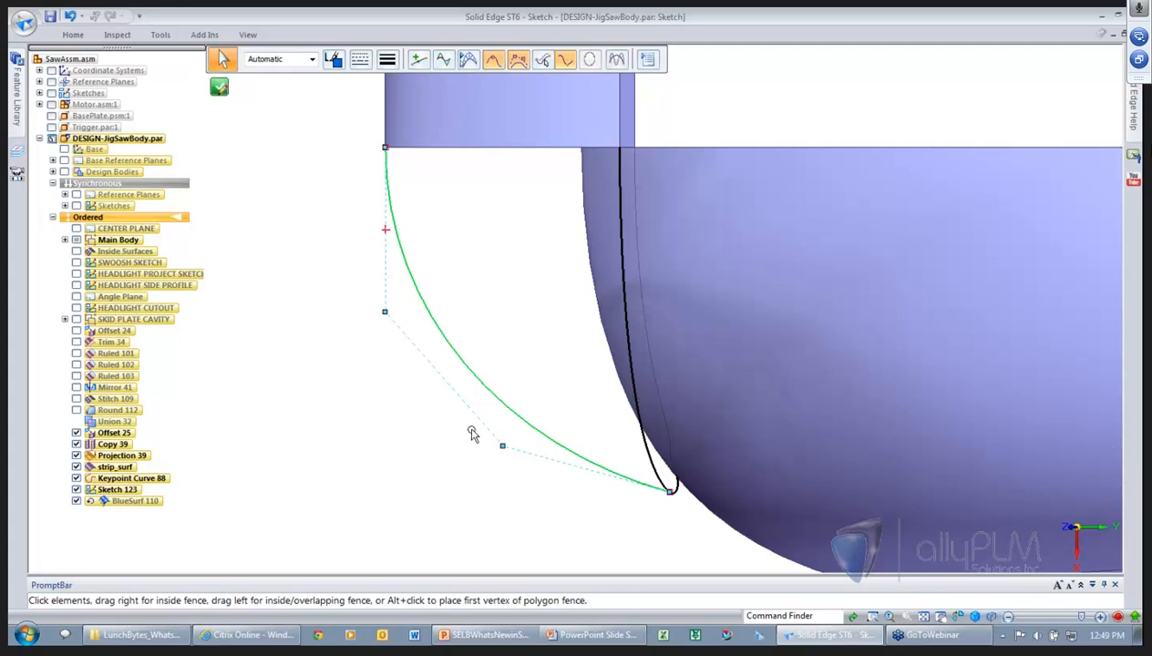
drag(500, 446, 494, 449)
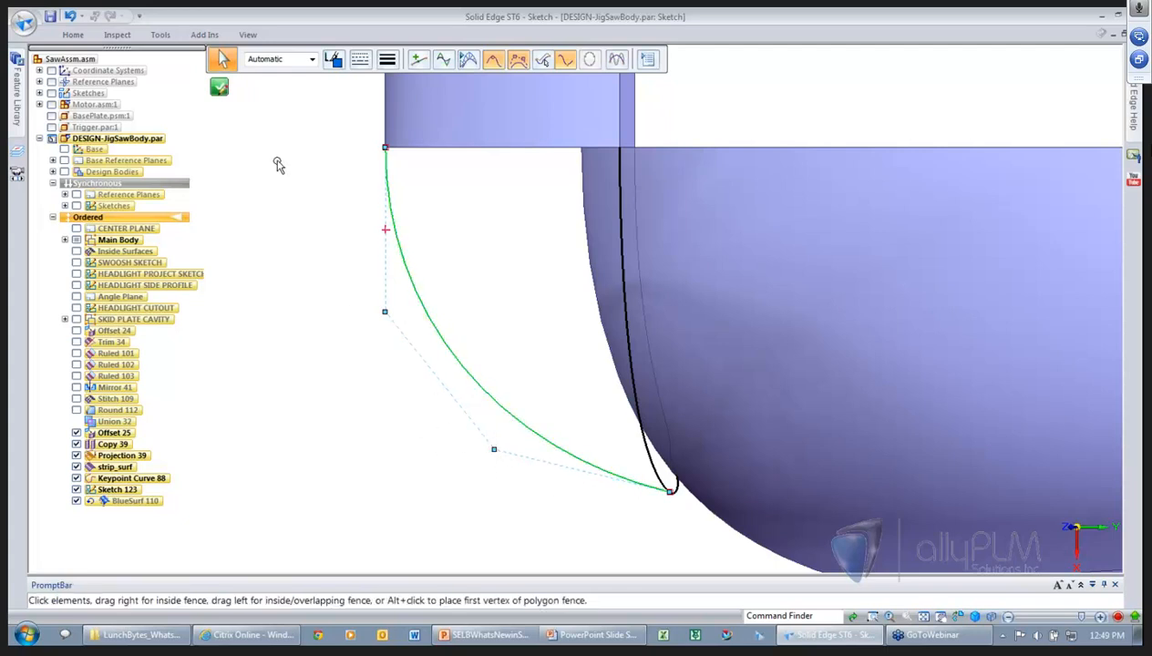
click(224, 91)
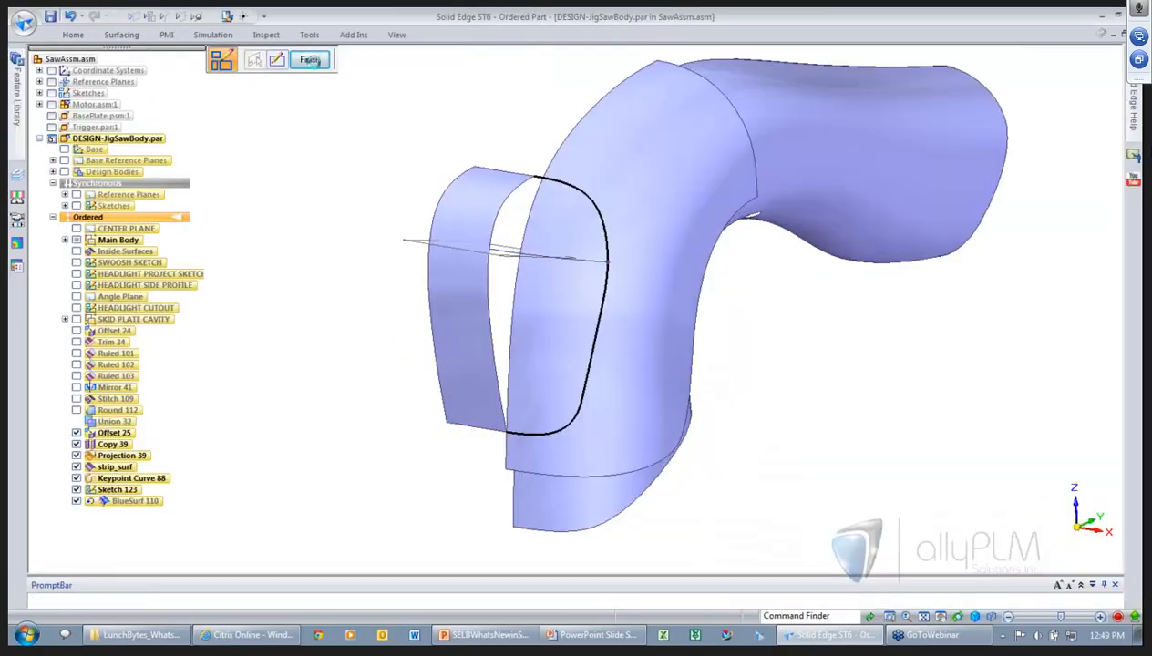
click(312, 61)
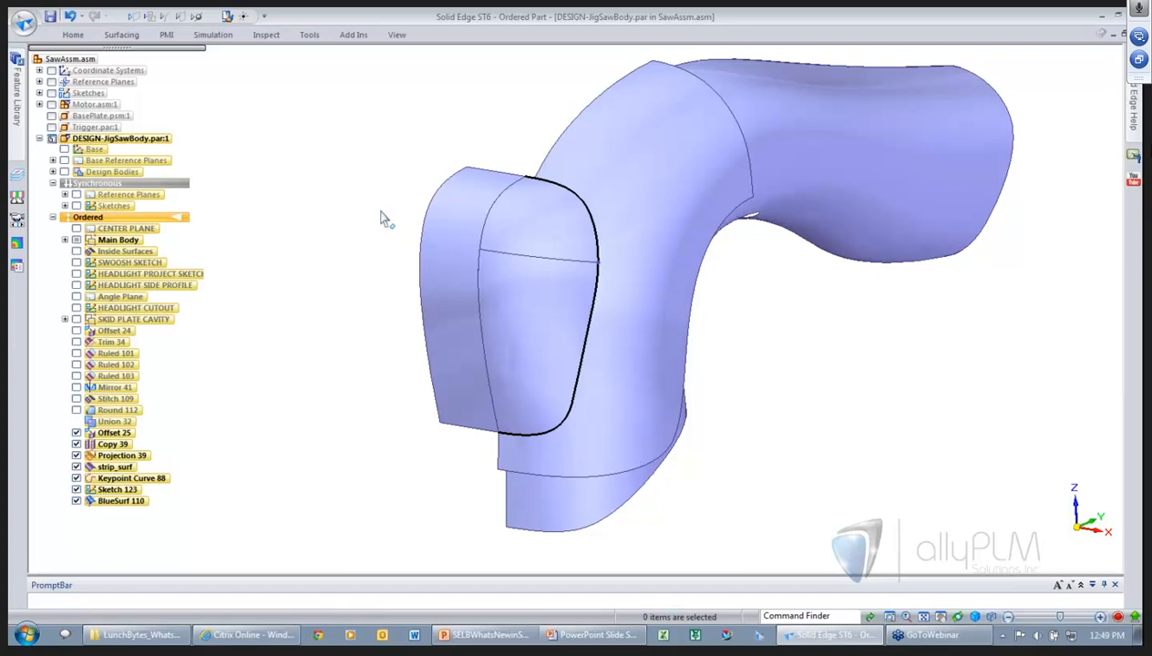
- Hide the strip surface, the offset surface, and all sketches and curves to leave the headlight surface and body displayed
right_click(438, 224)
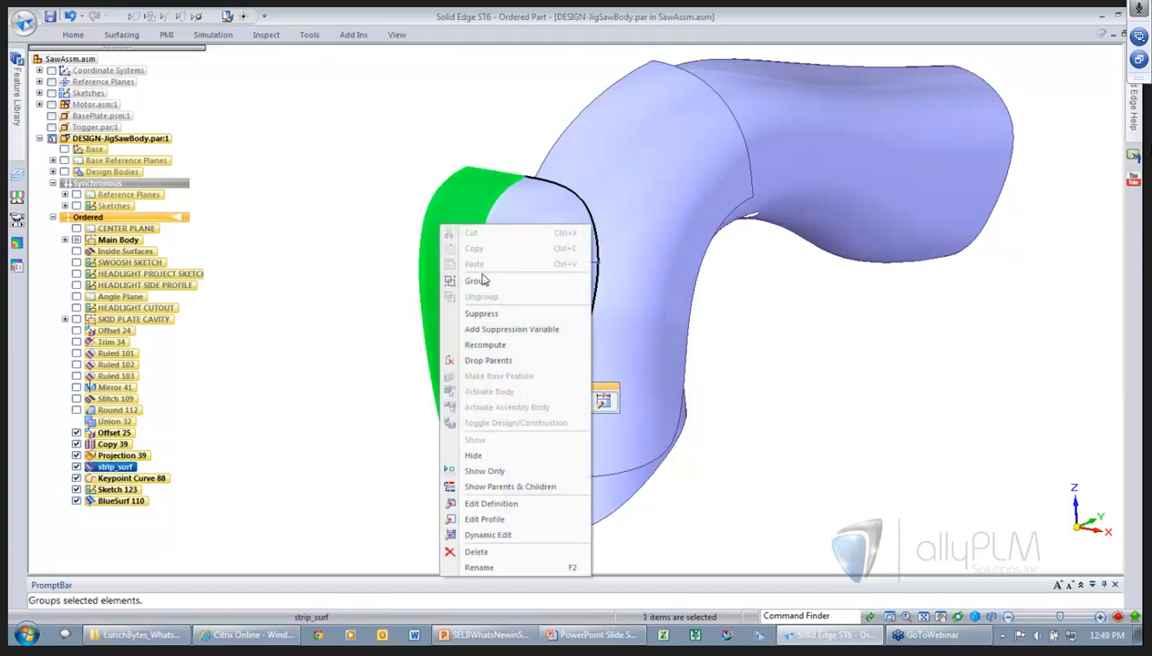
click(474, 455)
right_click(628, 298)
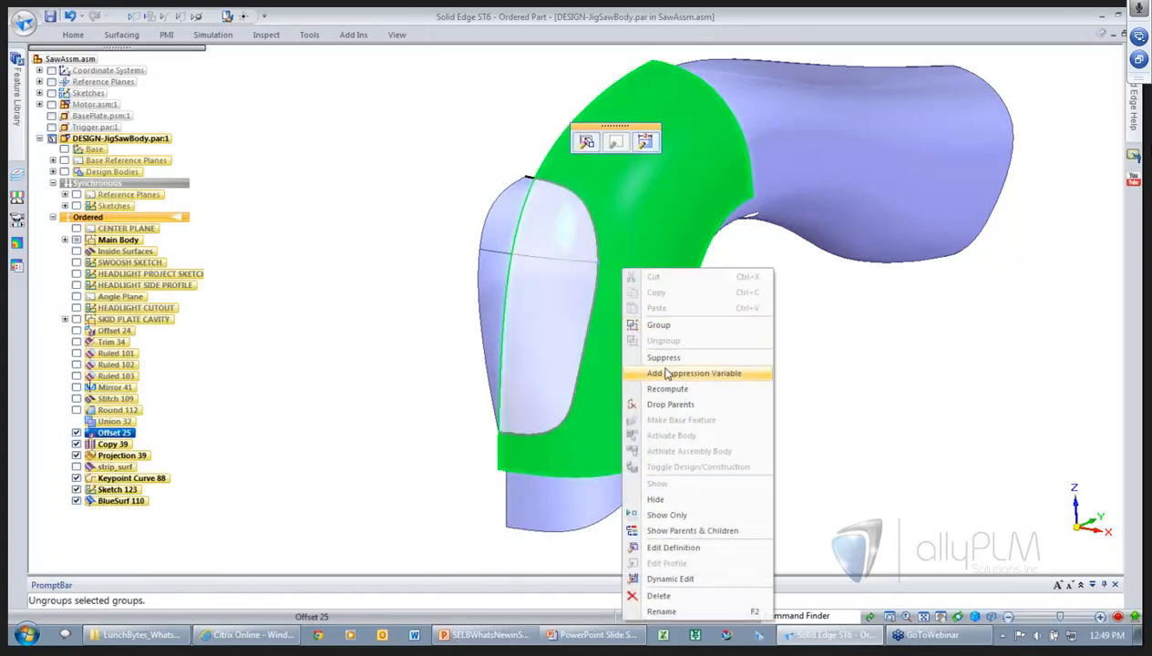
click(636, 499)
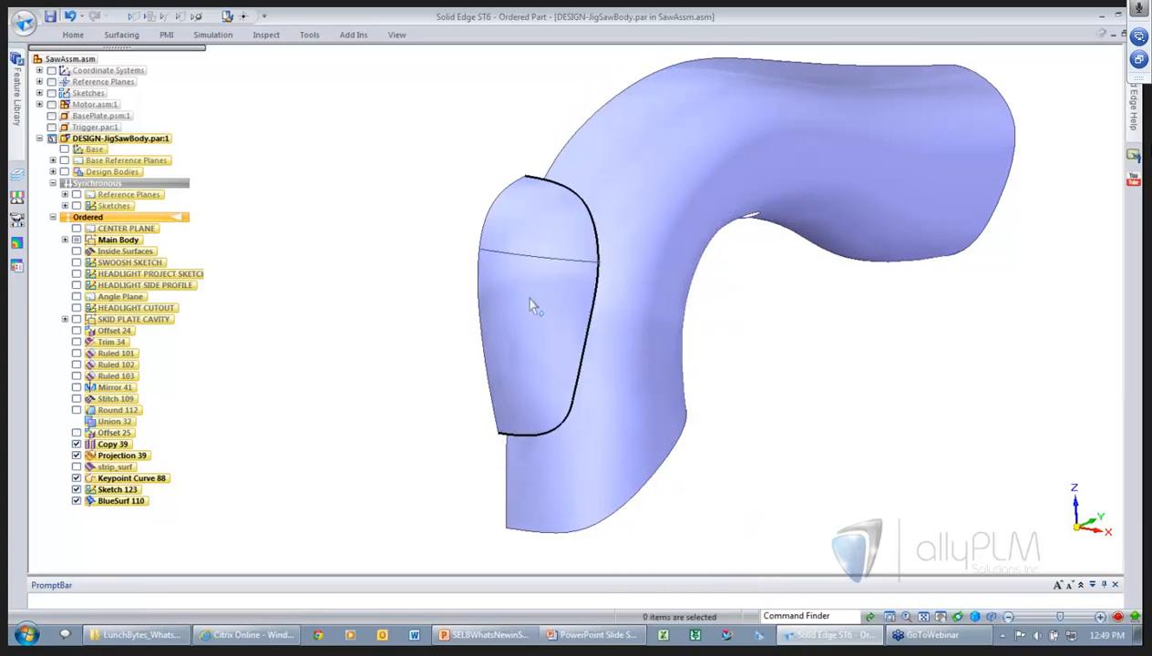
click(164, 17)
click(196, 16)
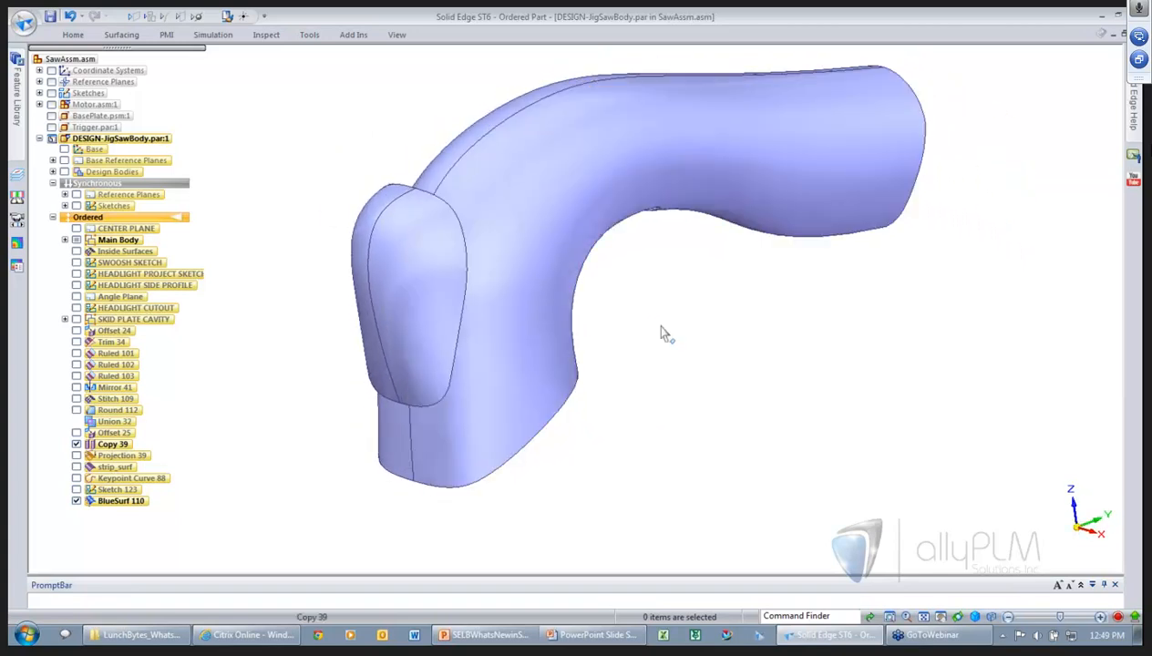
- Create a ruled surface along the headlight surface's outer edge, tapered to the Angle Plane
right_drag(666, 332, 672, 346)
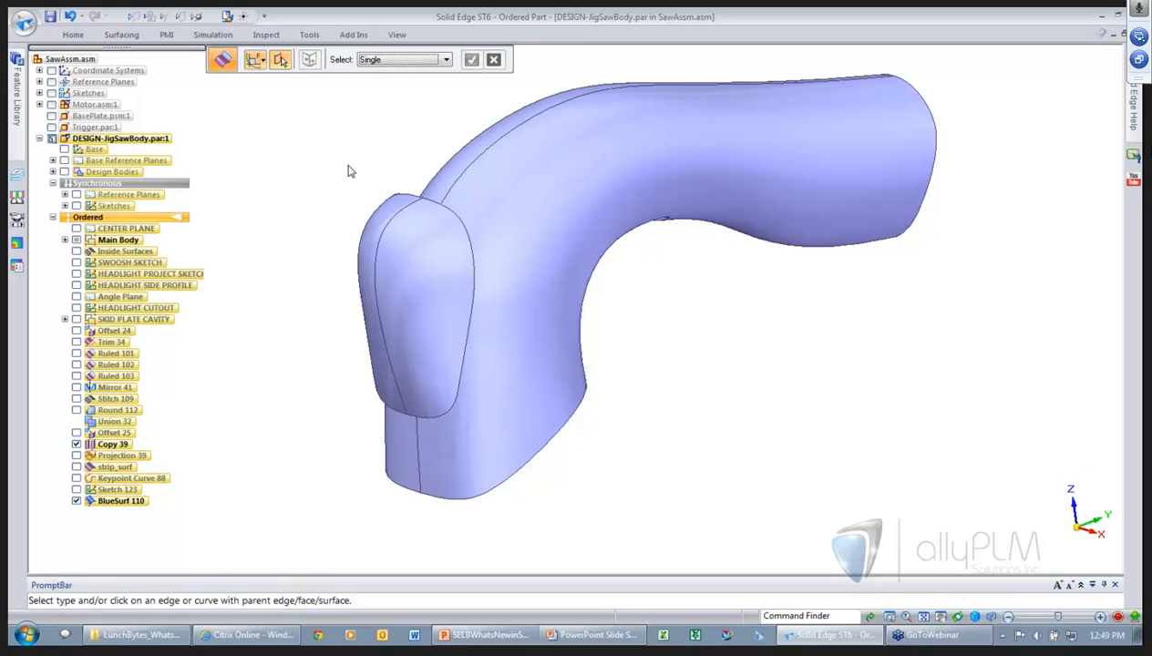
click(261, 62)
click(288, 112)
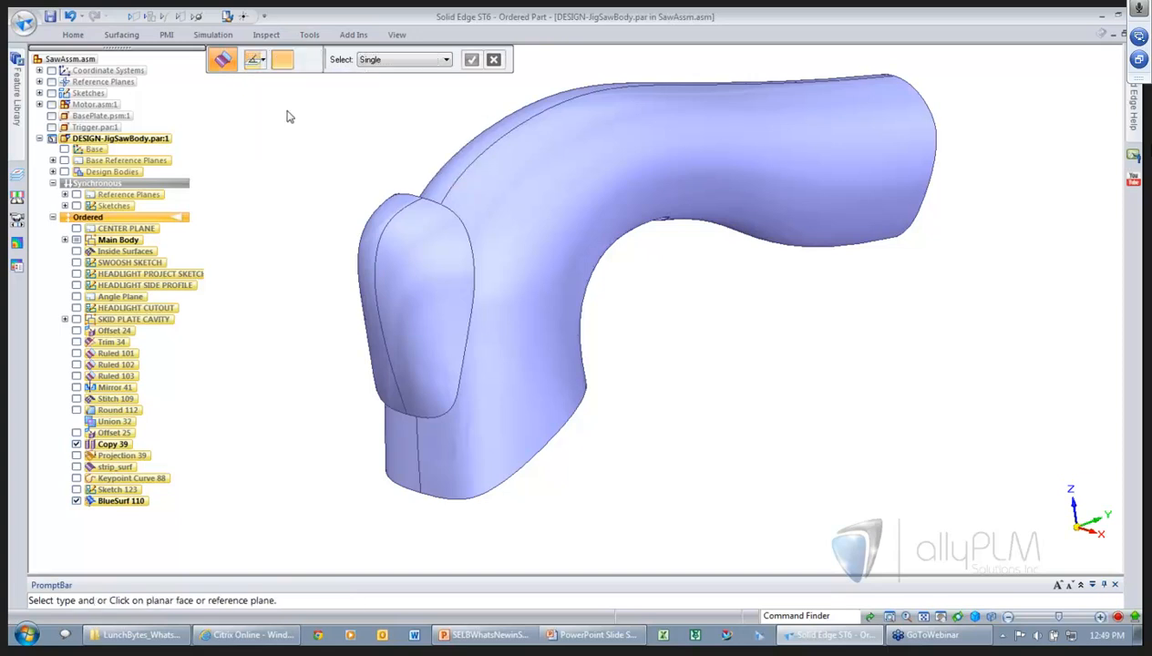
click(76, 297)
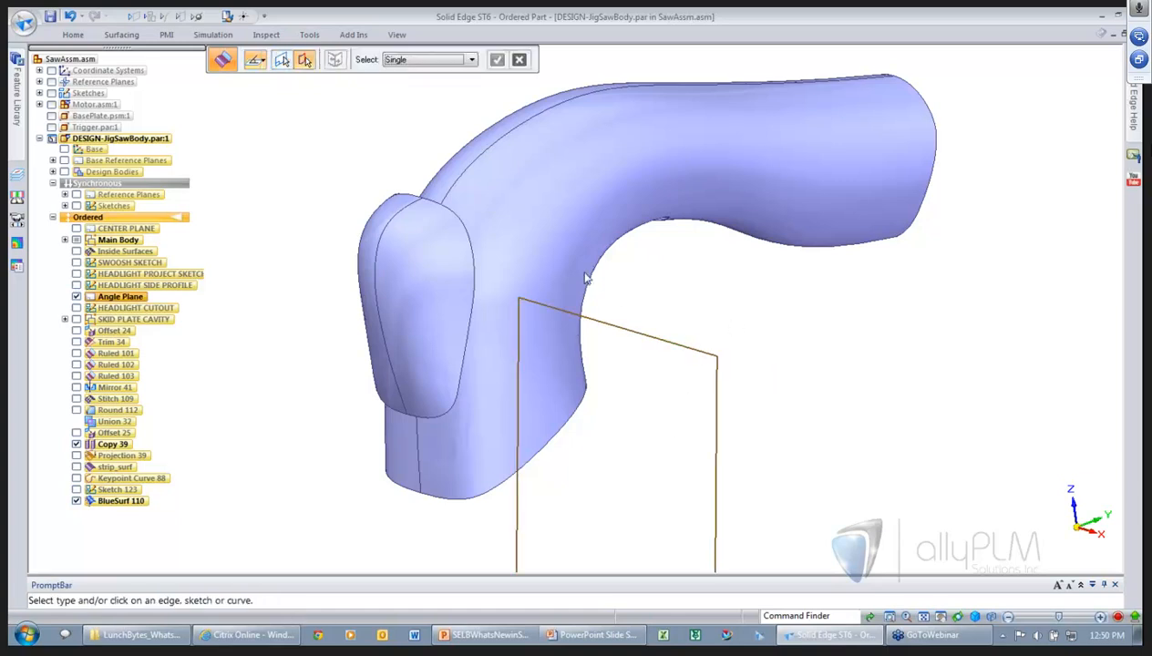
click(466, 226)
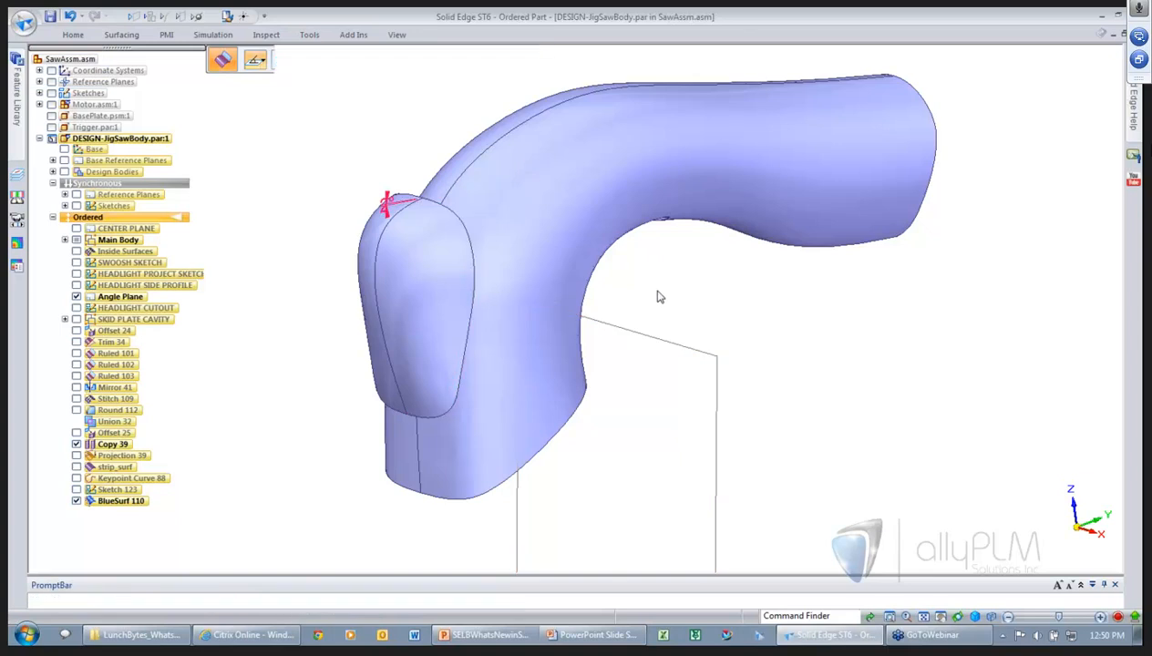
right_click(326, 139)
click(311, 121)
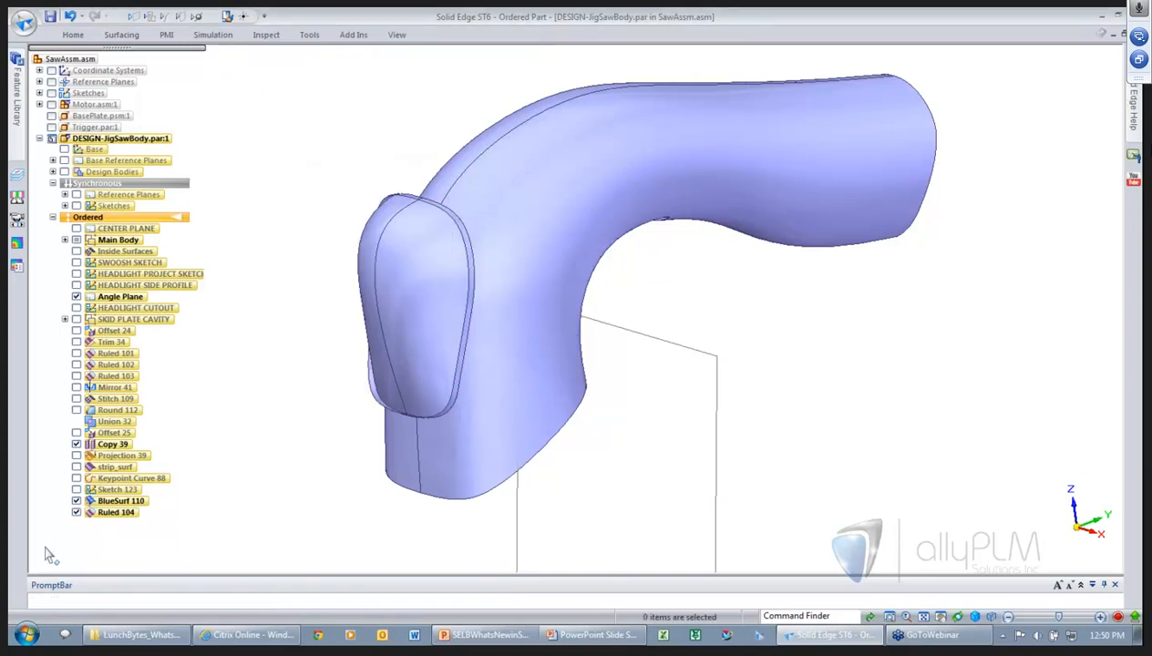
- Edit the new ruled surface to run inward through the body with a distance of 21 mm, and hide the Angle Plane
right_click(133, 514)
click(221, 421)
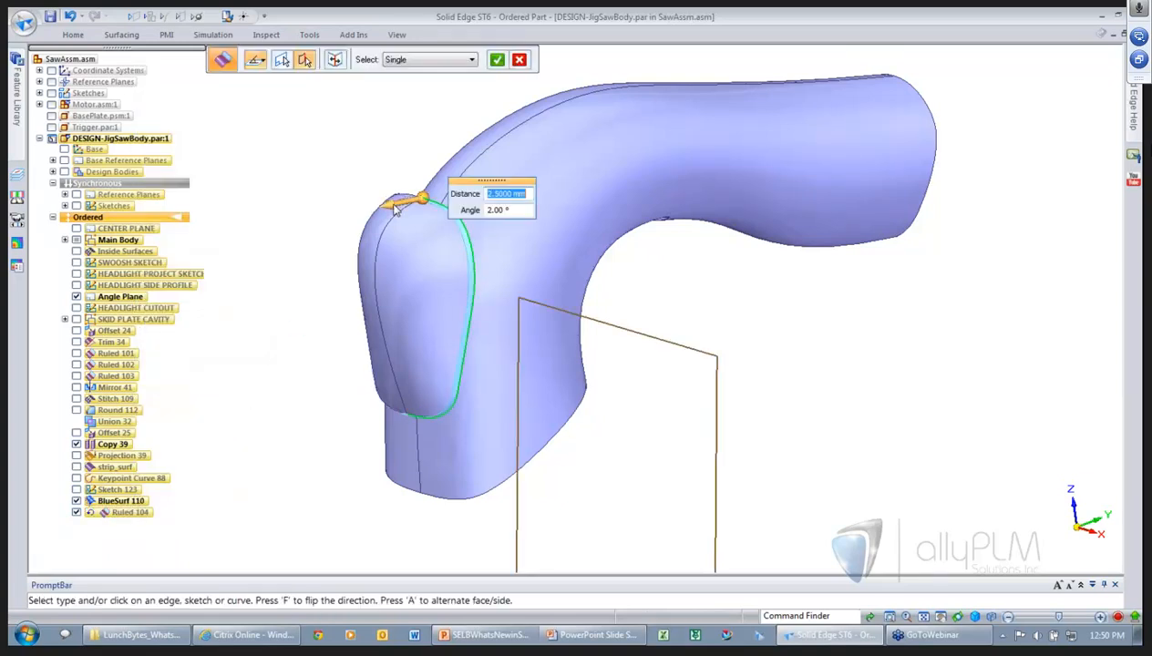
text(15)
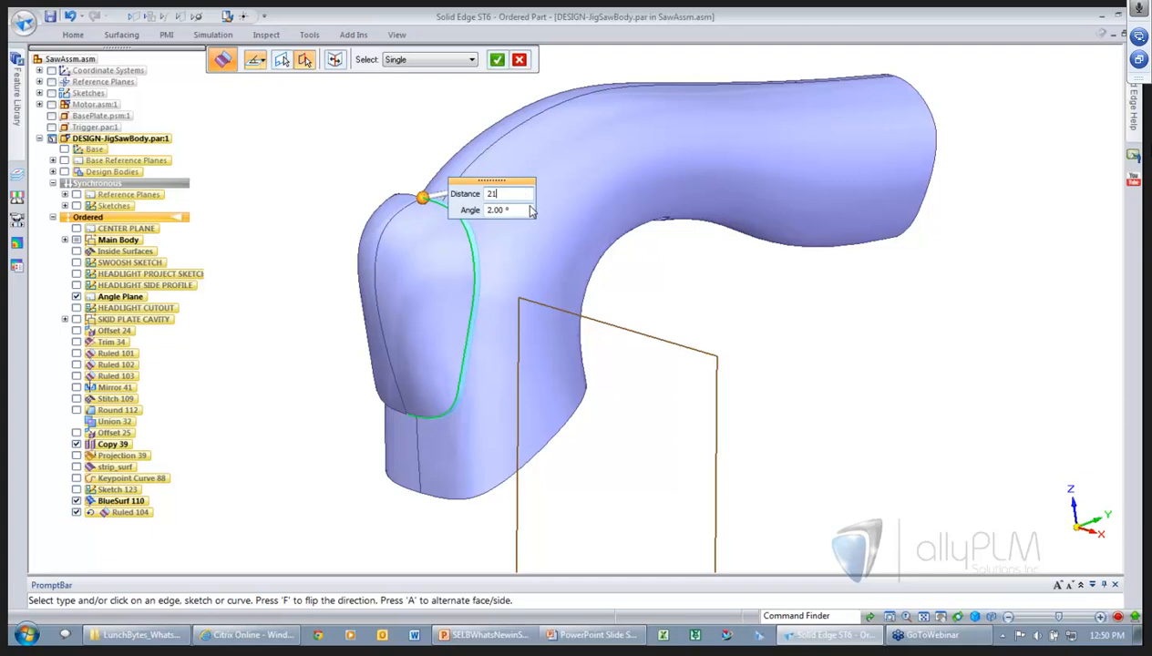
key(Return)
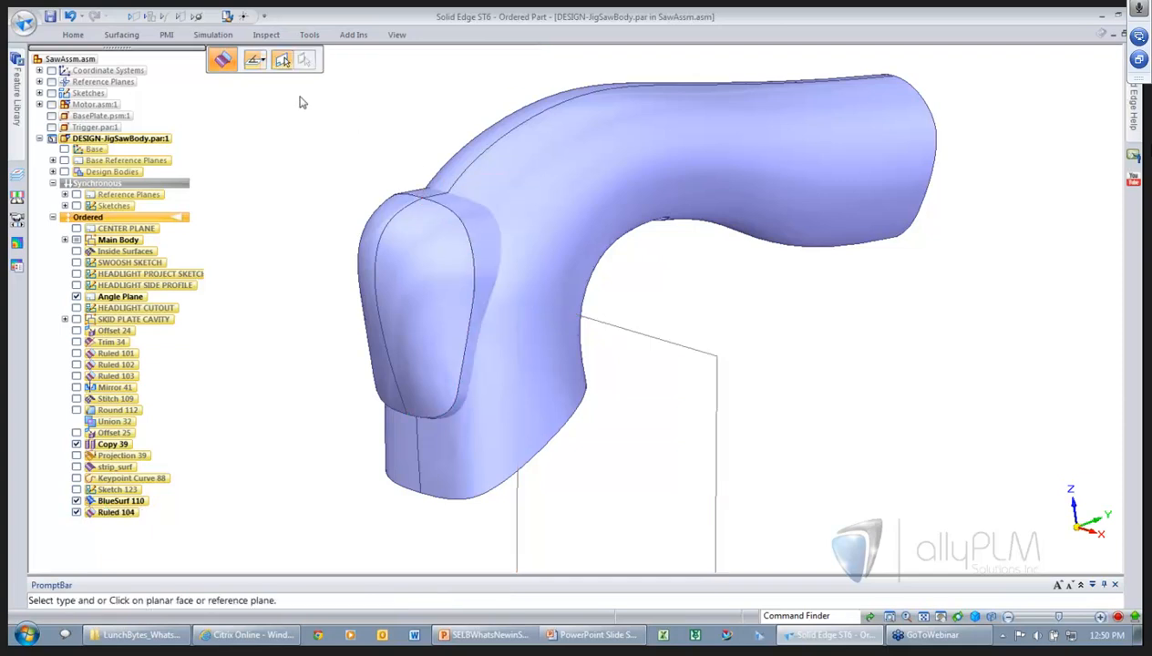
key(Escape)
click(777, 319)
middle_drag(777, 319, 745, 329)
click(76, 296)
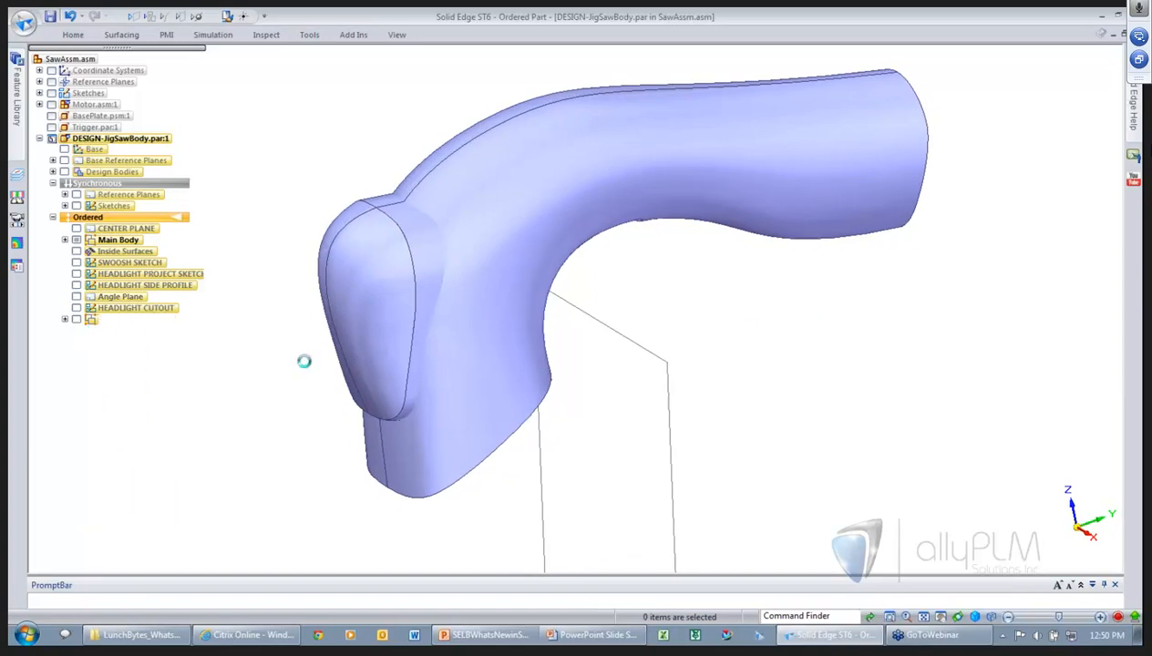
- Intersect the copied body surface with the ruled surface, removing the body region outside the headlight outline
middle_drag(598, 398, 873, 392)
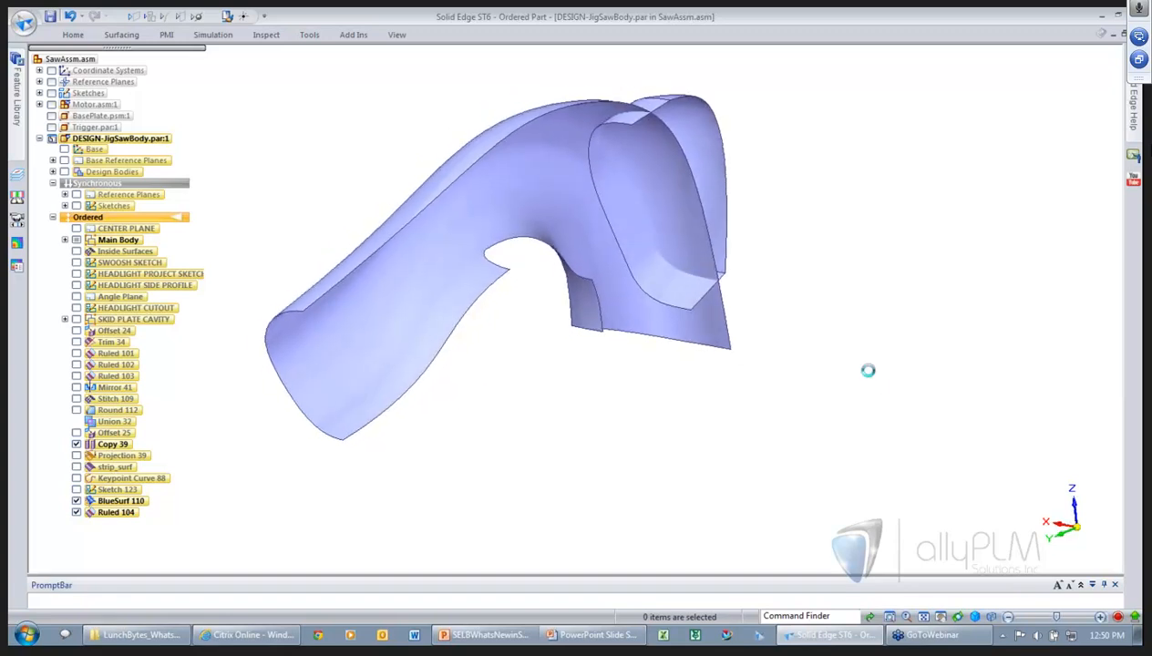
right_click(868, 370)
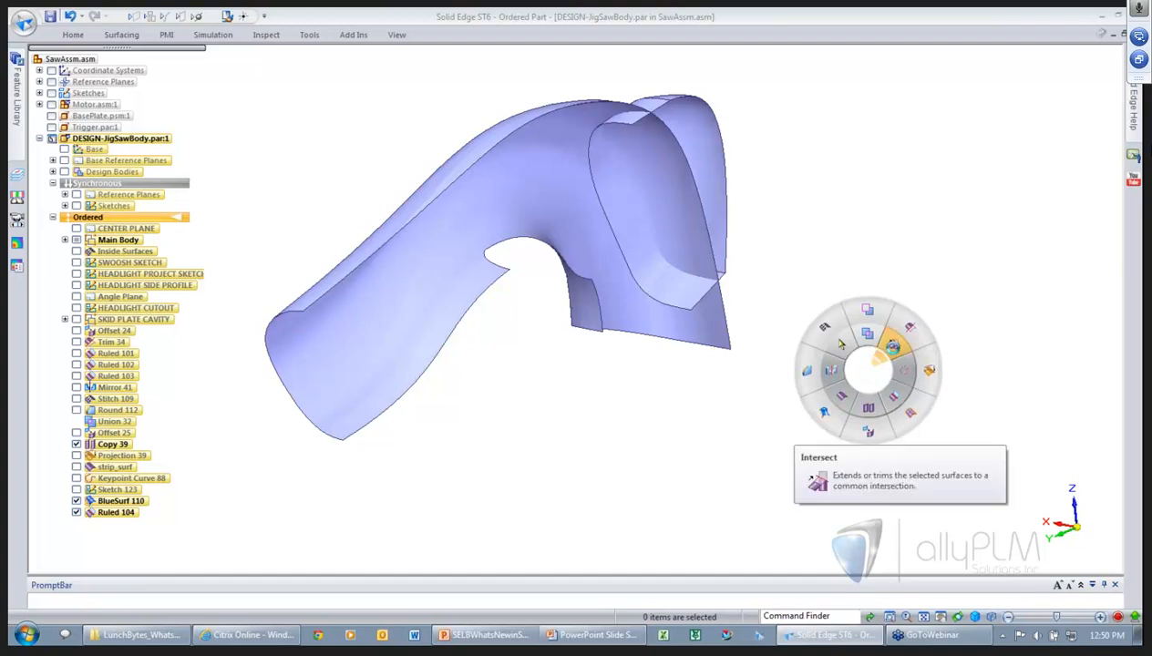
click(892, 347)
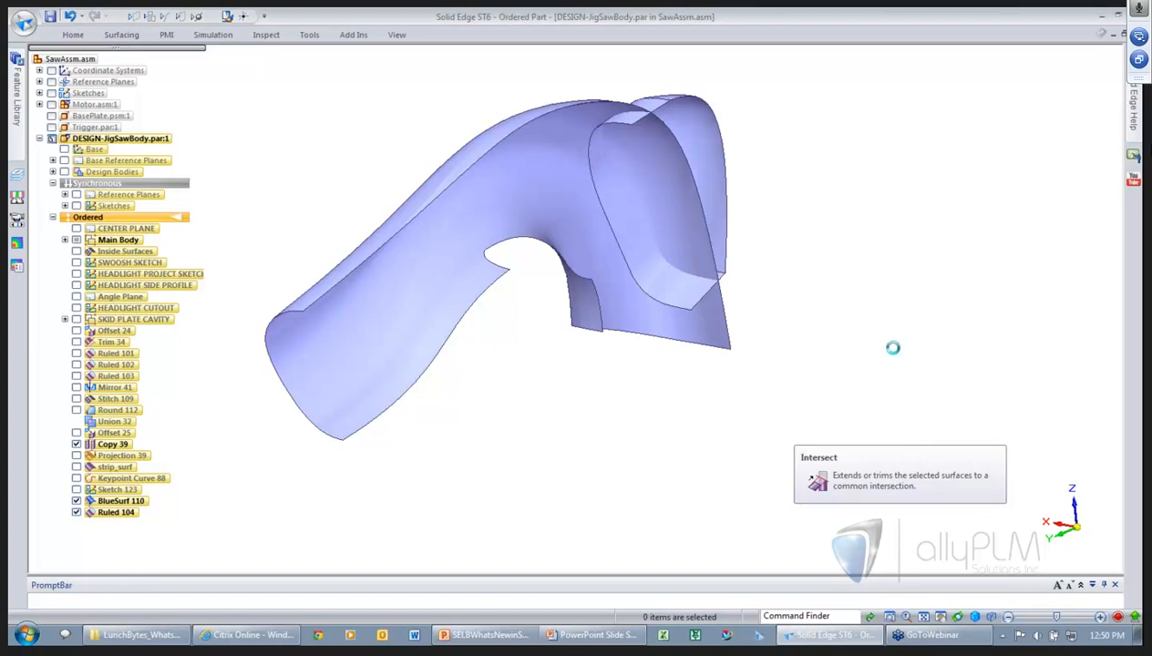
click(512, 207)
click(602, 210)
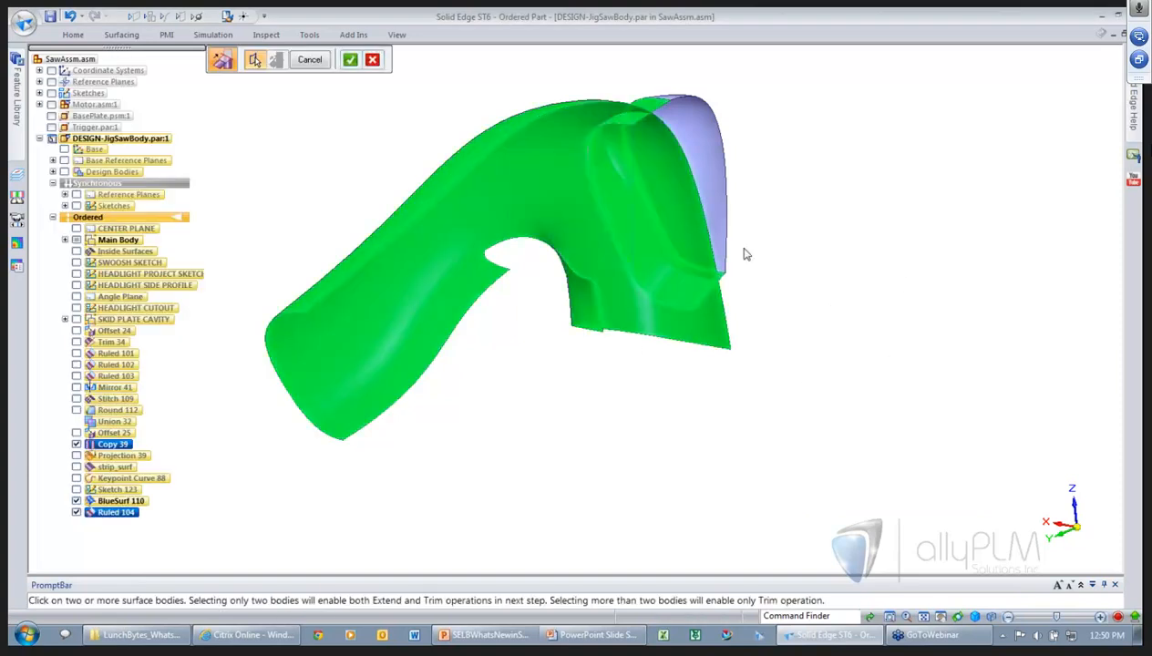
right_click(903, 283)
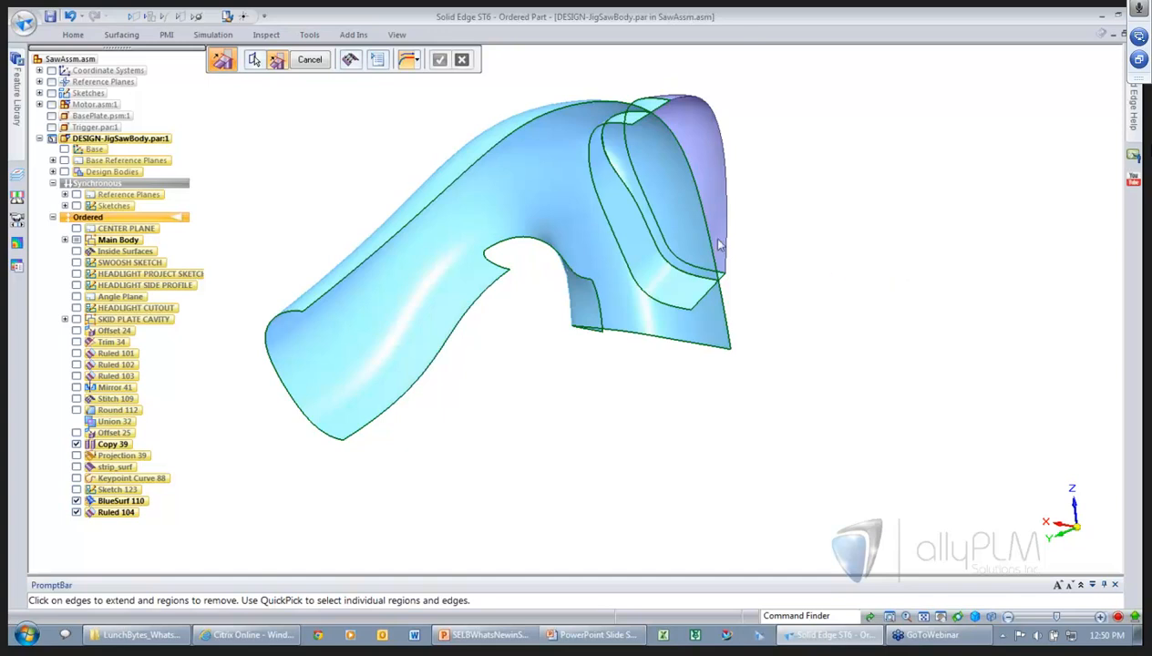
click(544, 184)
right_click(900, 315)
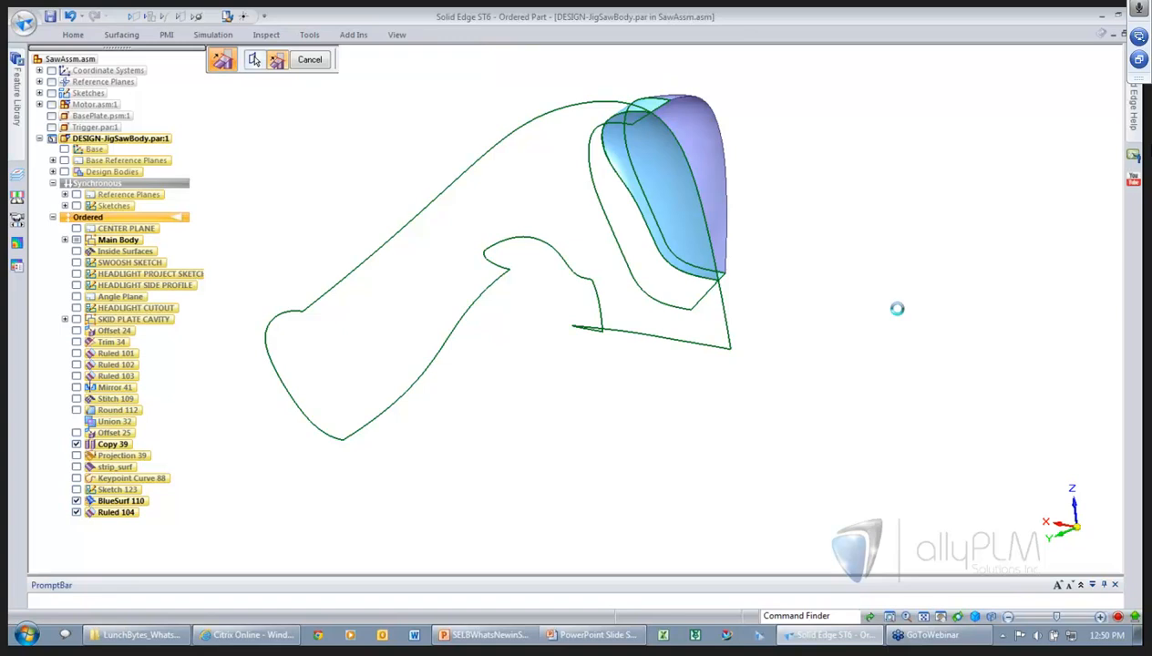
click(310, 59)
- Mirror the half headlight surface body about the CENTER PLANE
middle_drag(468, 226, 742, 291)
right_drag(742, 291, 713, 300)
click(593, 214)
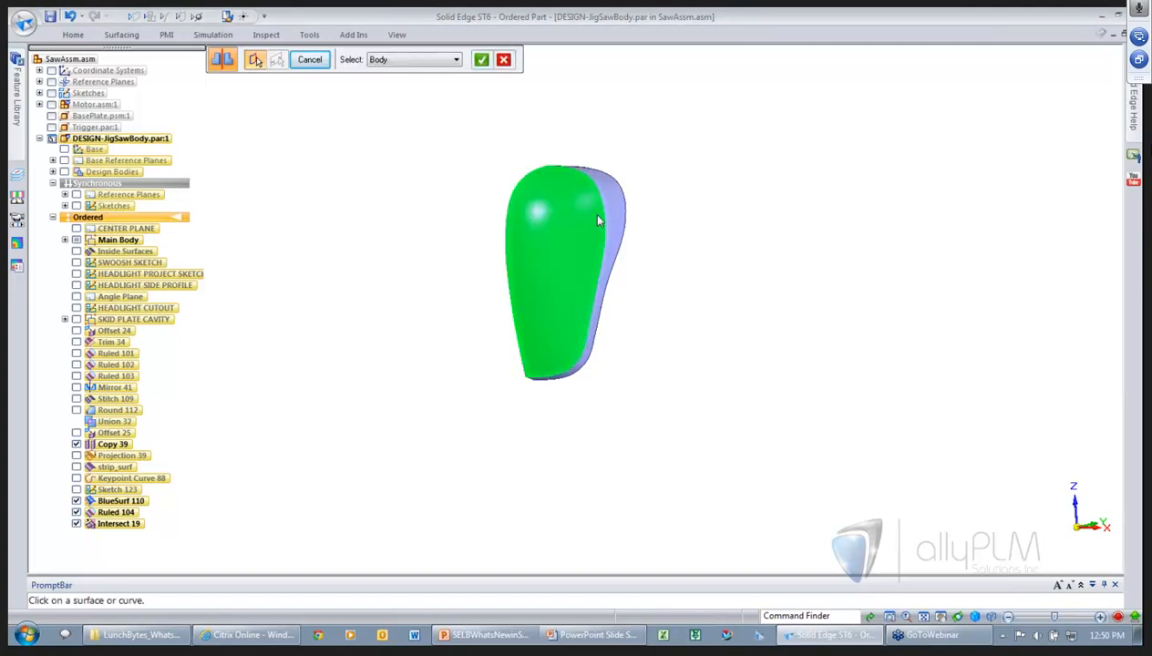
right_click(371, 223)
click(145, 228)
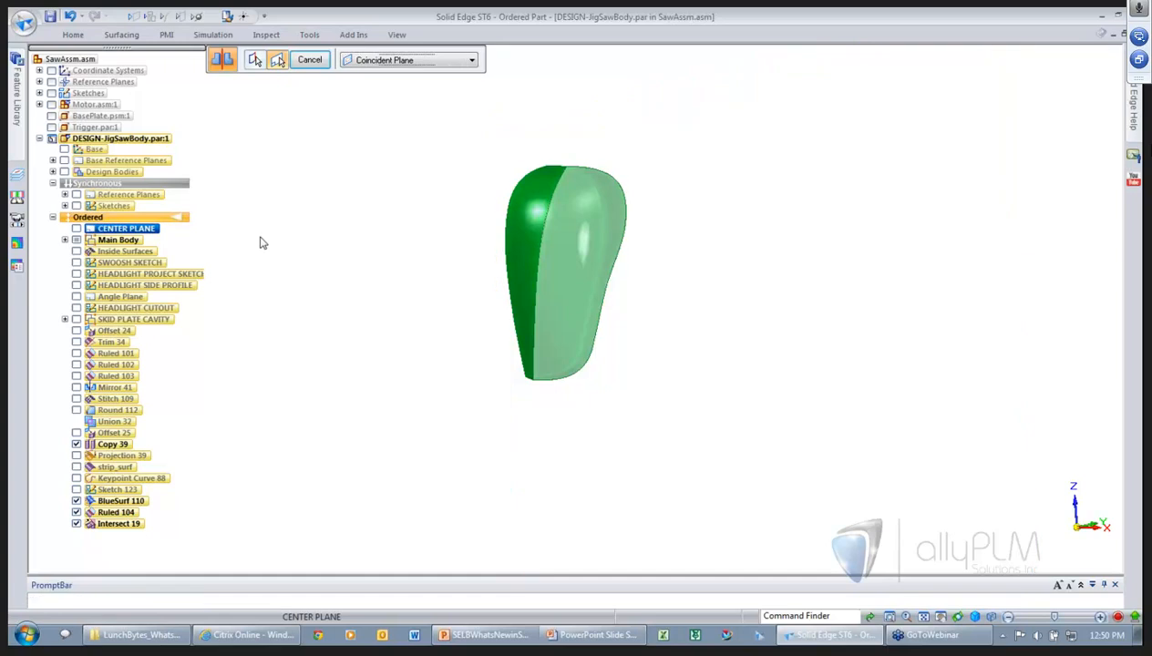
click(310, 60)
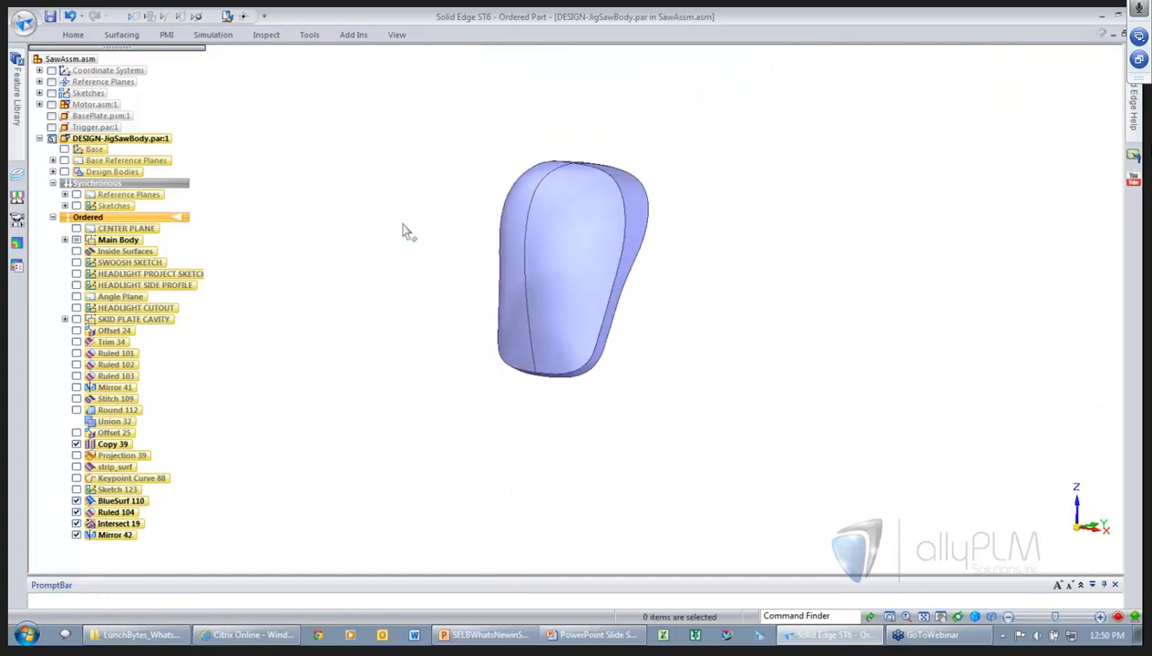
- Stitch all the displayed headlight surfaces together into a solid body
right_click(373, 200)
click(370, 190)
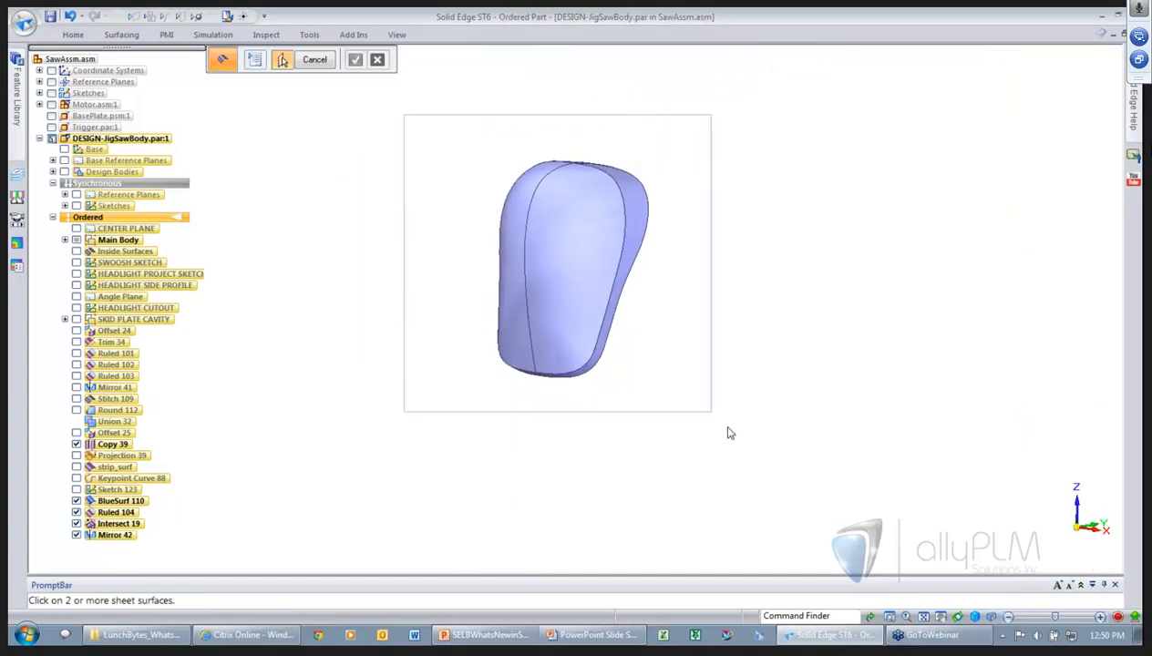
drag(730, 432, 735, 436)
right_click(840, 355)
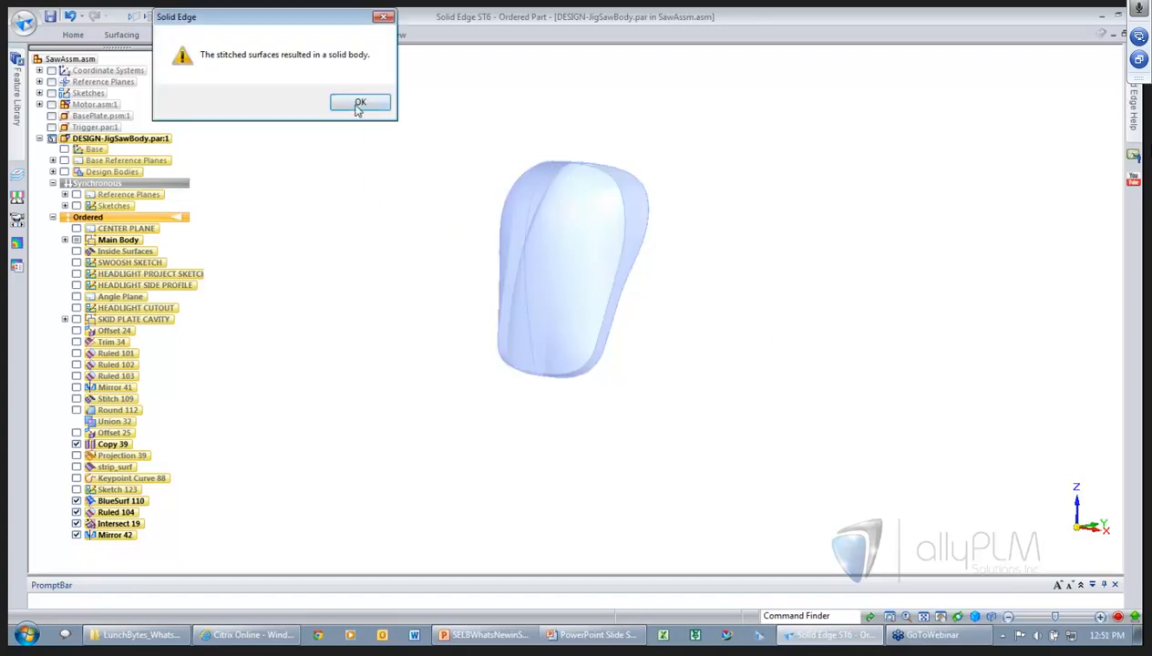
click(360, 103)
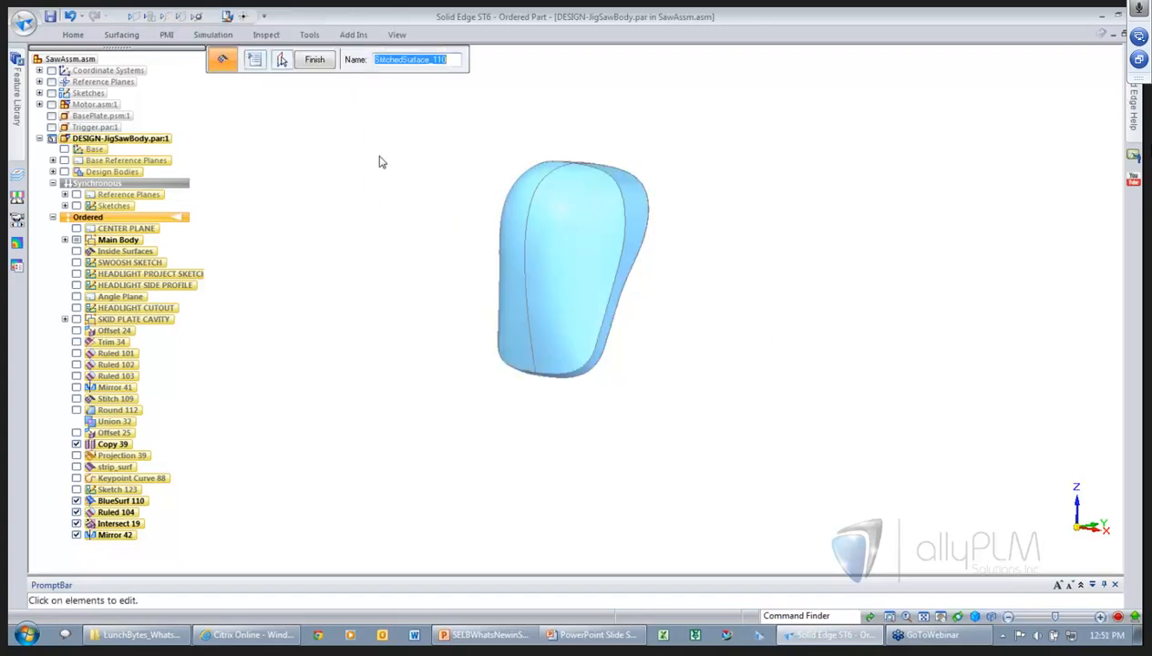
click(314, 61)
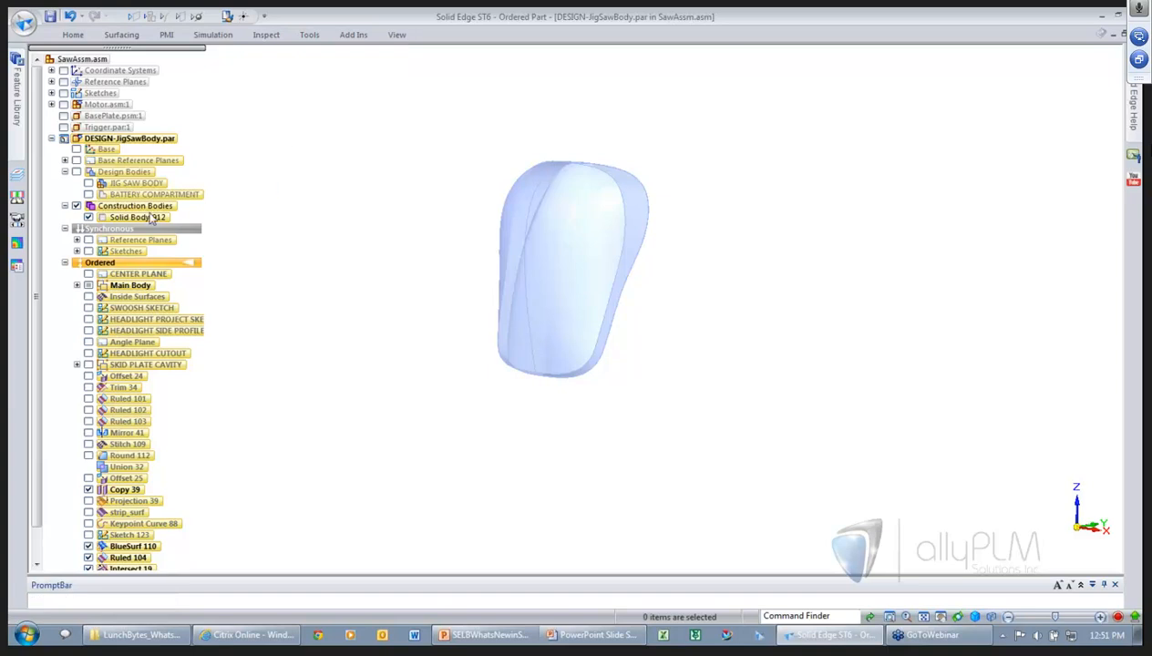
- Toggle the stitched solid from a construction body to a design body and rename it Headlight
click(141, 217)
right_click(143, 222)
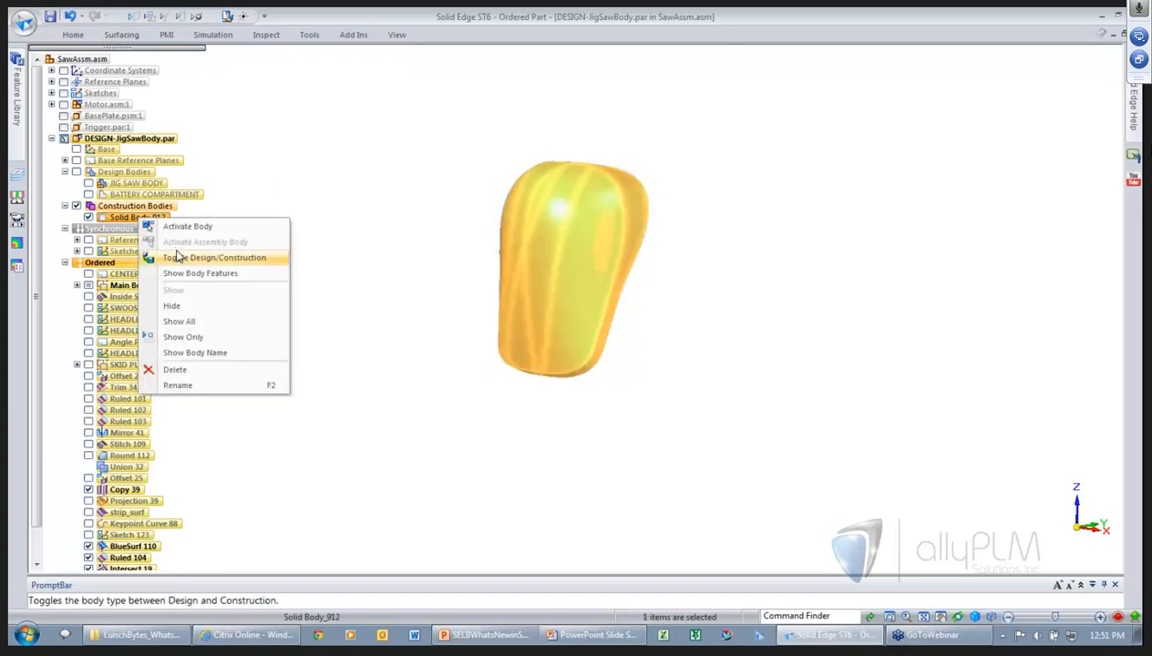
click(191, 258)
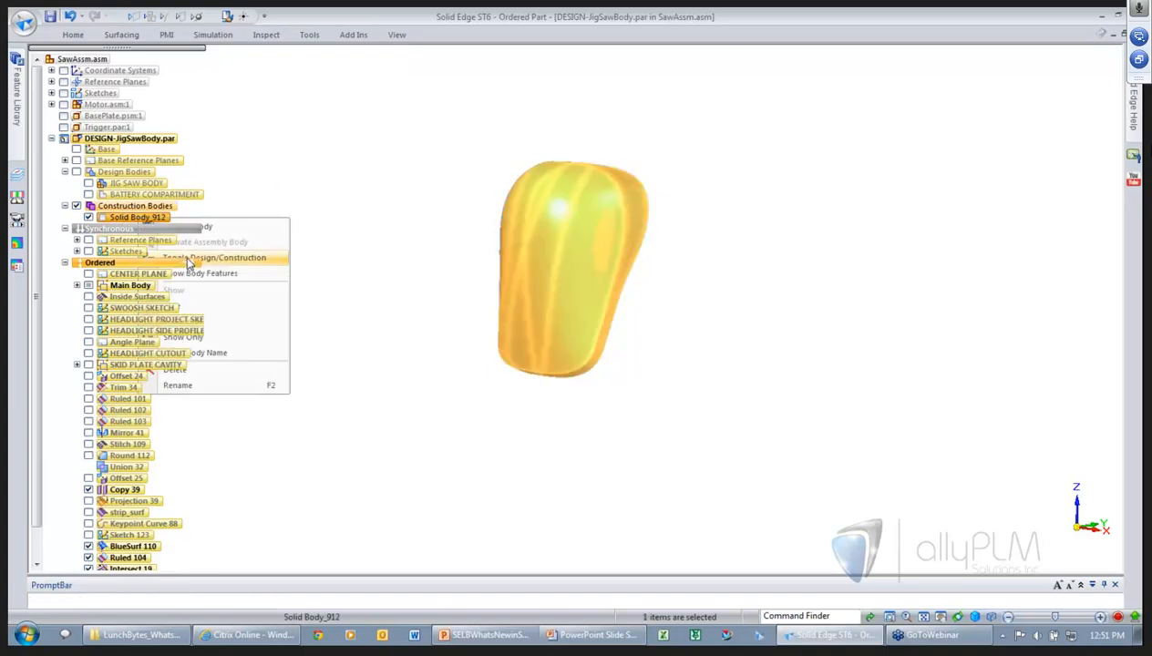
click(143, 207)
right_click(146, 210)
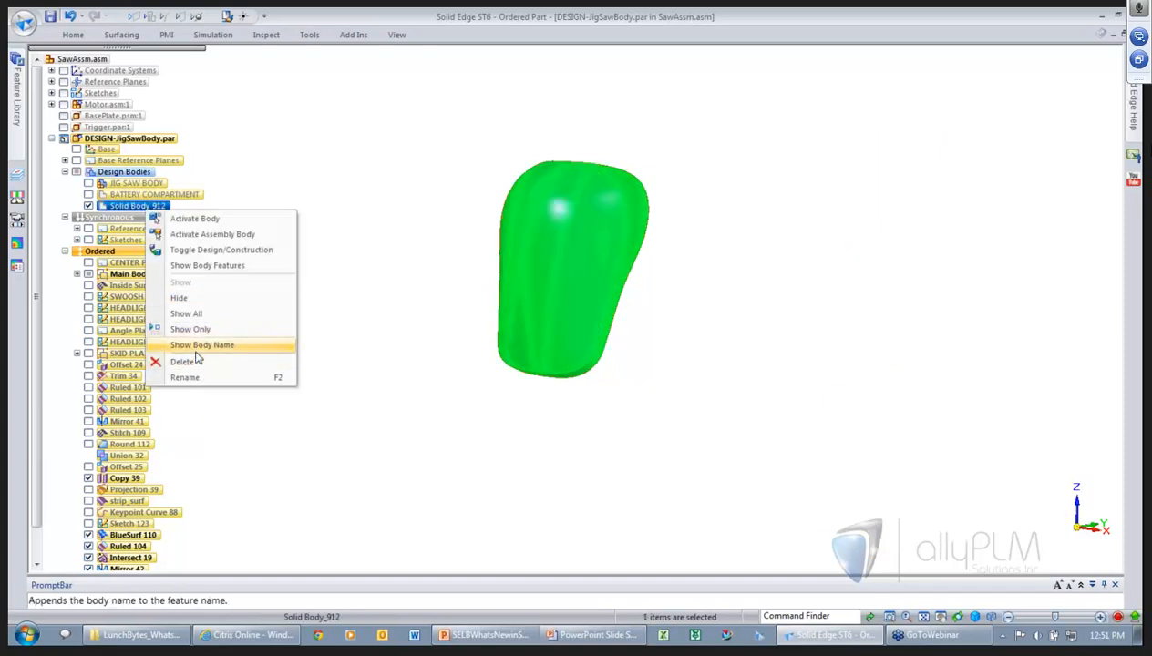
click(186, 377)
text(Headlight)
key(Return)
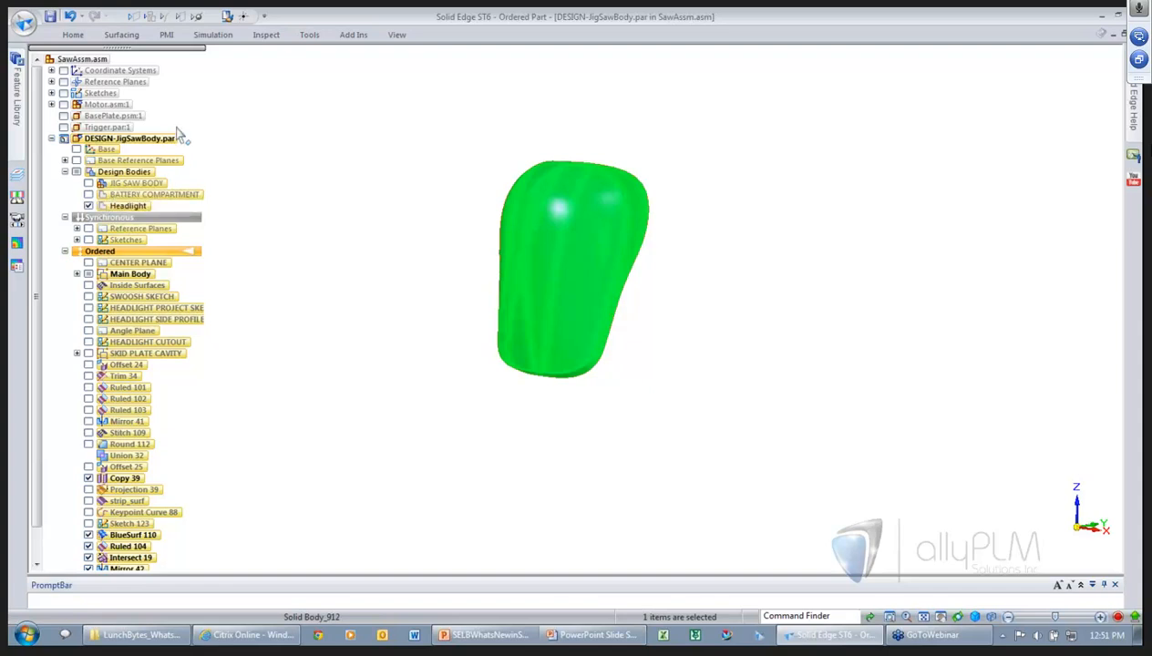
- Show the JIG SAW BODY and subtract the Headlight body from it with a Boolean Subtract
click(88, 183)
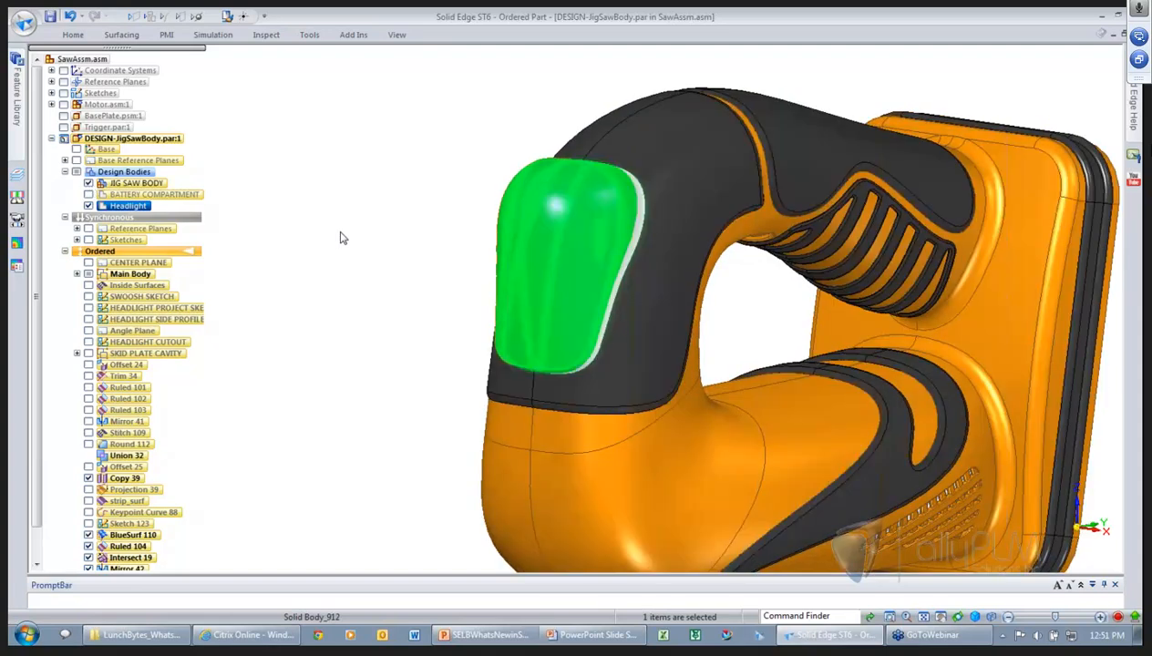
middle_drag(341, 232, 357, 205)
right_drag(357, 204, 355, 155)
click(355, 148)
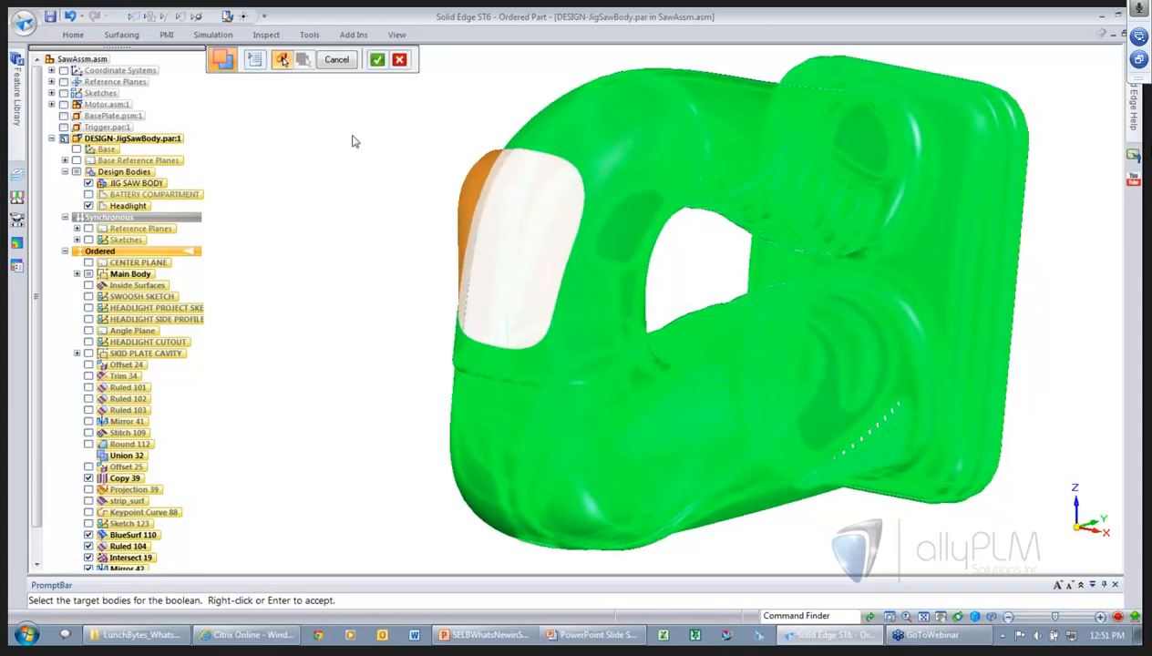
click(476, 192)
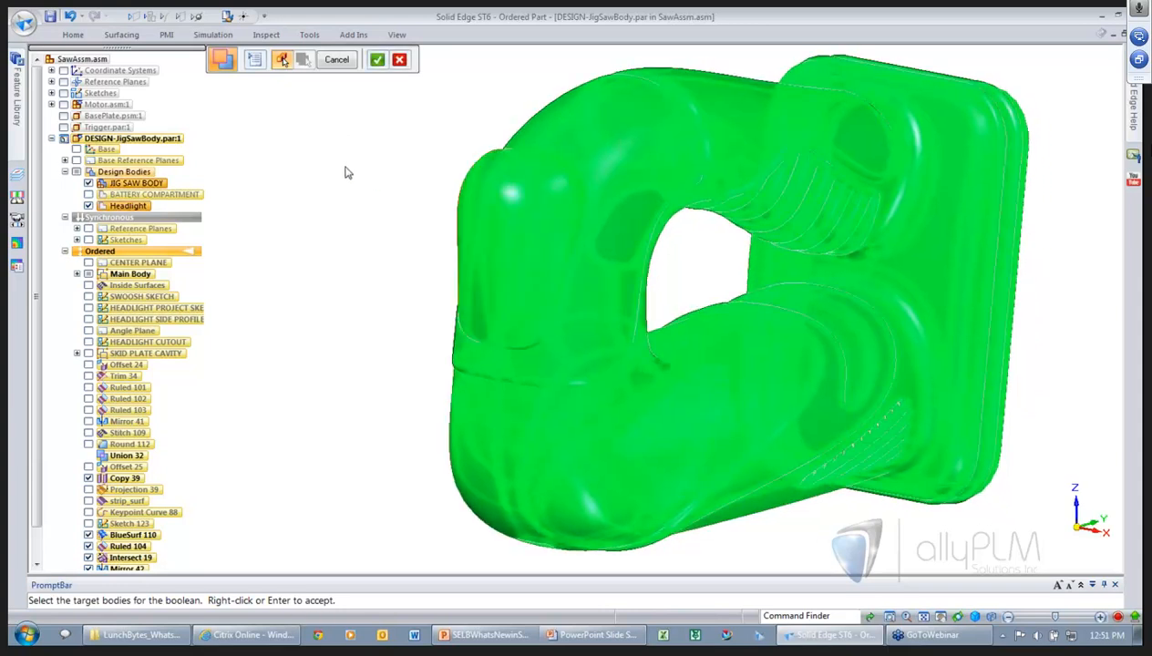
click(397, 60)
click(572, 151)
right_click(389, 152)
click(476, 185)
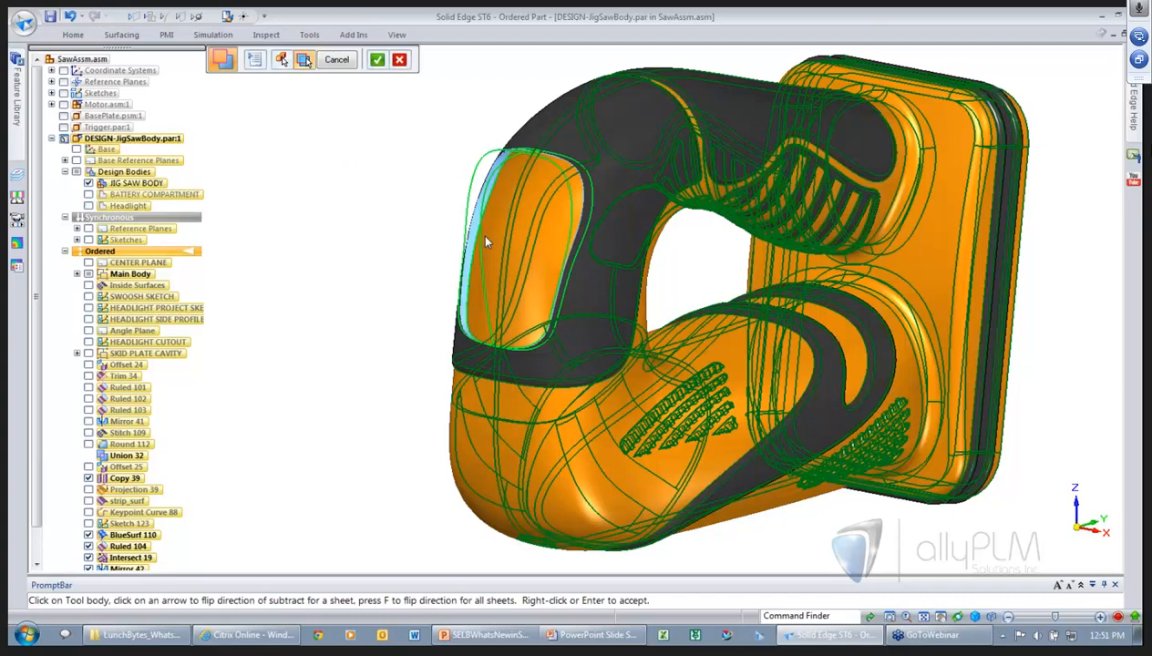
click(376, 60)
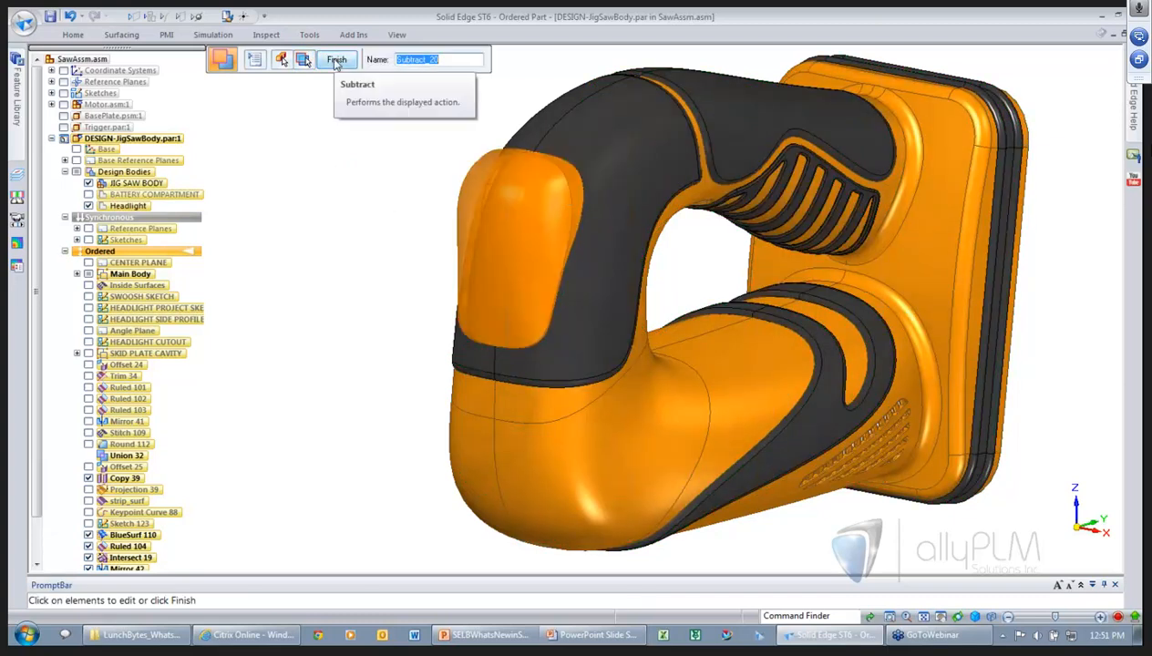
click(336, 60)
key(Escape)
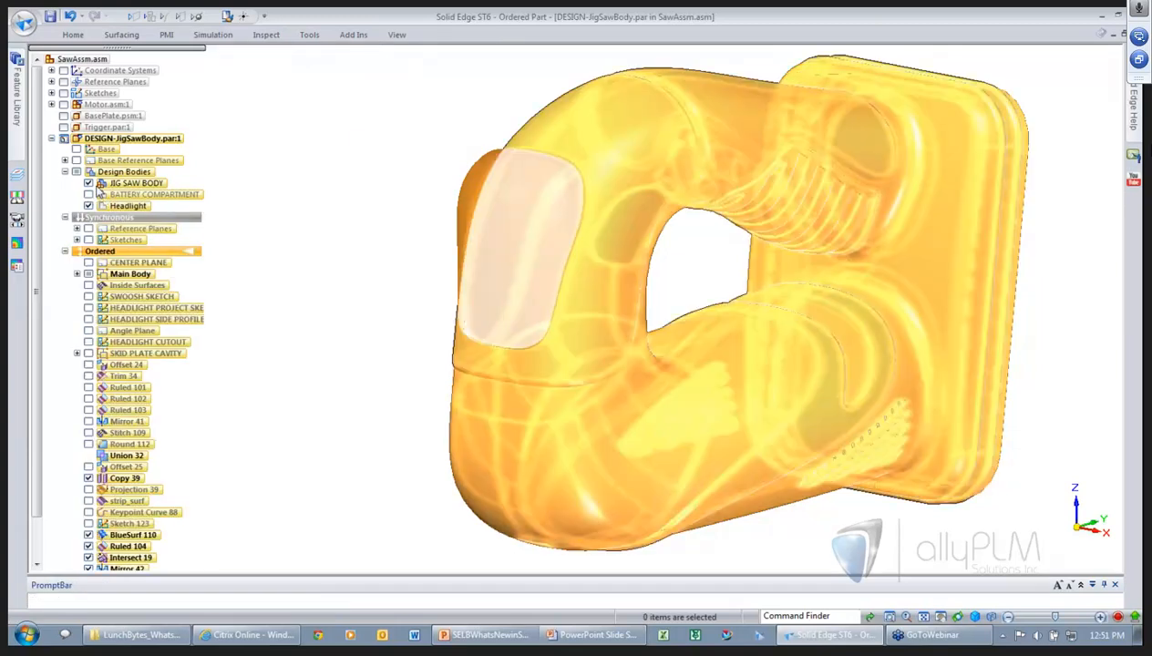
- Isolate and activate the Headlight body and cut it with an extruded Cut of the HEADLIGHT CUTOUT sketch, hiding the sketch
click(89, 183)
double_click(118, 206)
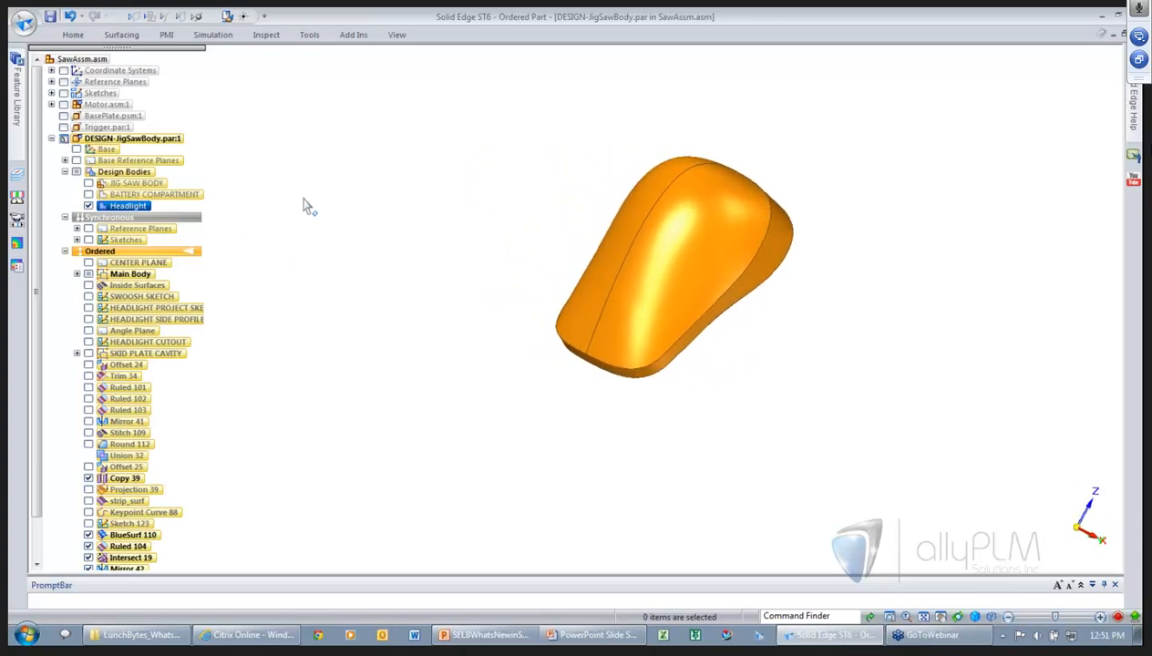
click(73, 35)
click(316, 69)
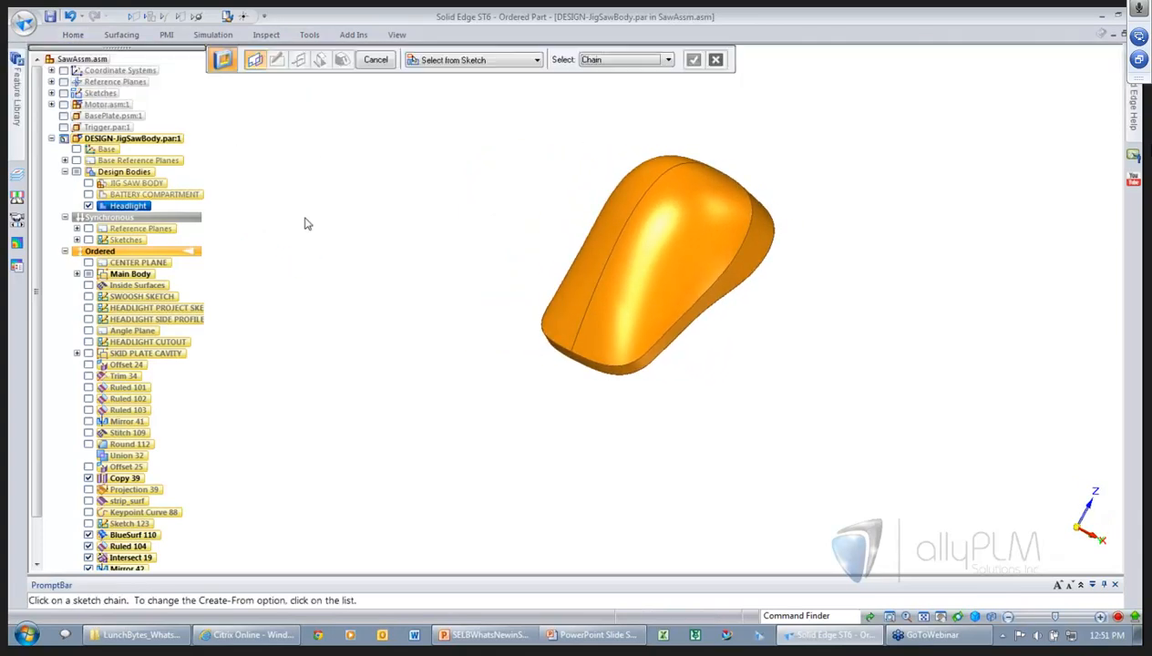
click(88, 343)
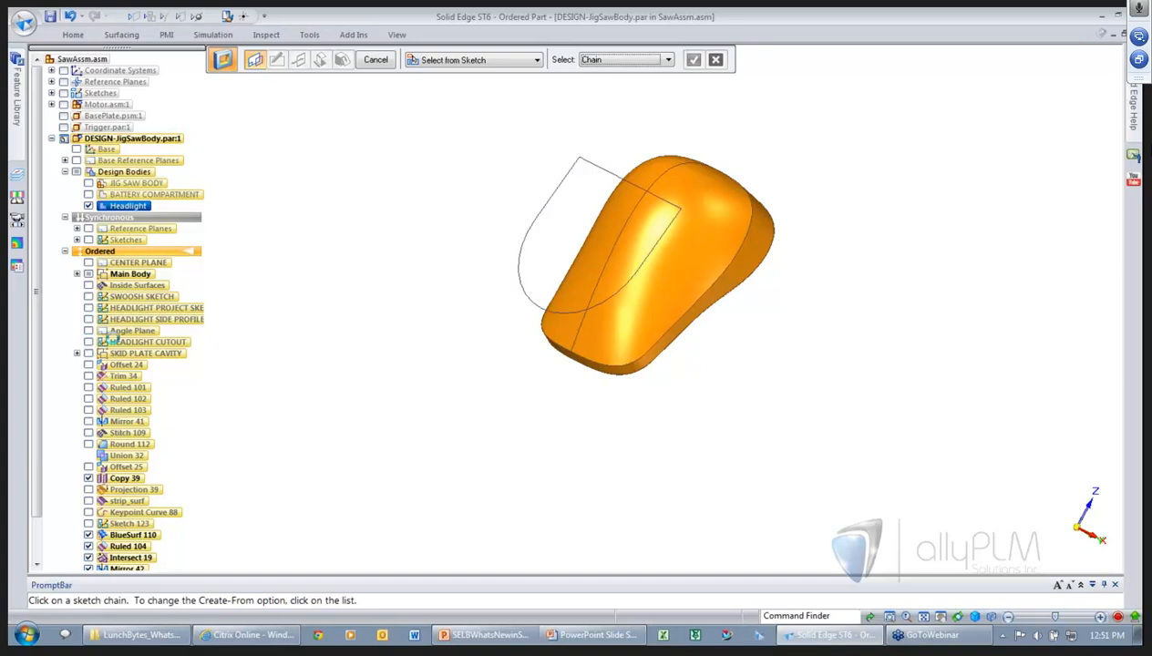
click(604, 173)
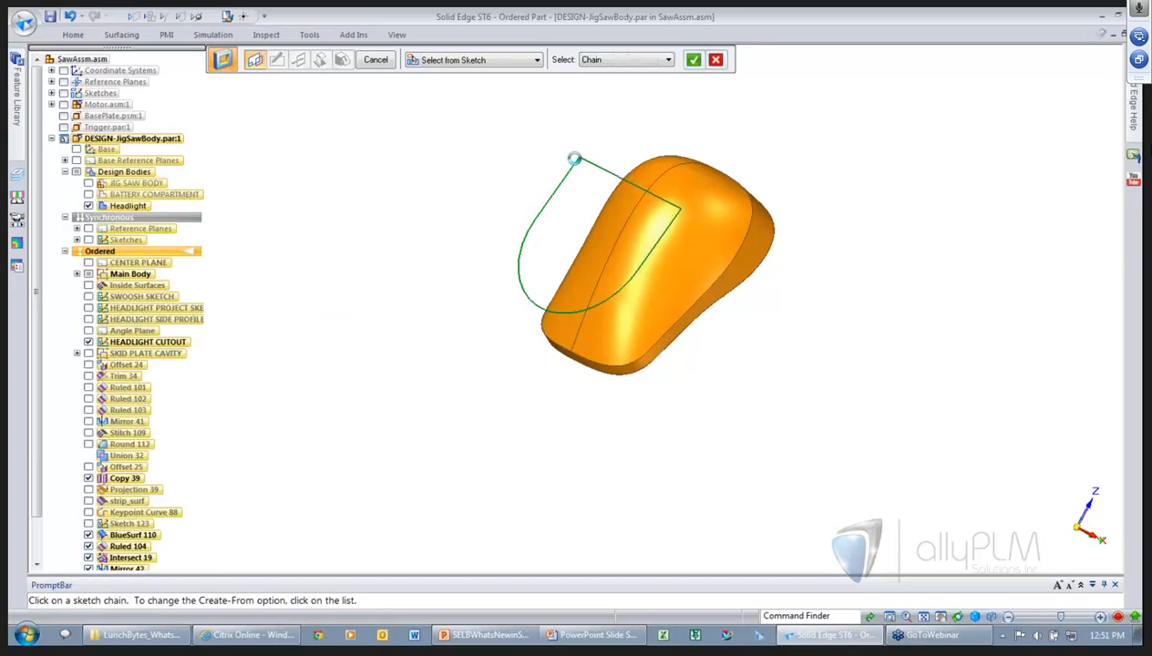
right_click(676, 269)
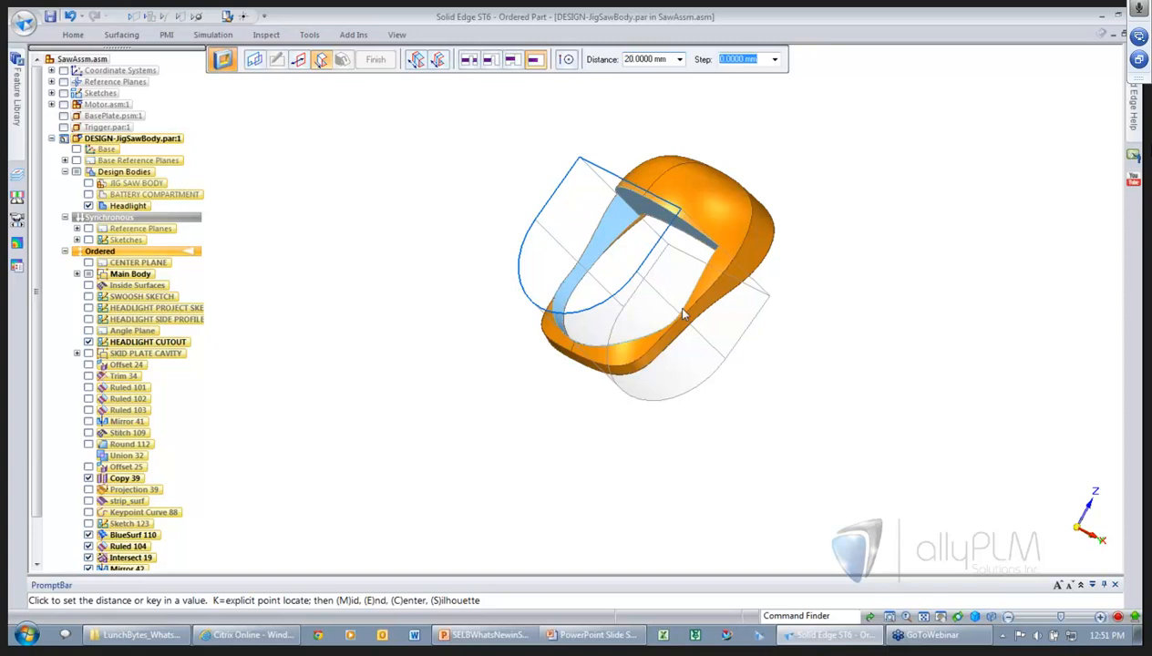
click(683, 310)
click(689, 346)
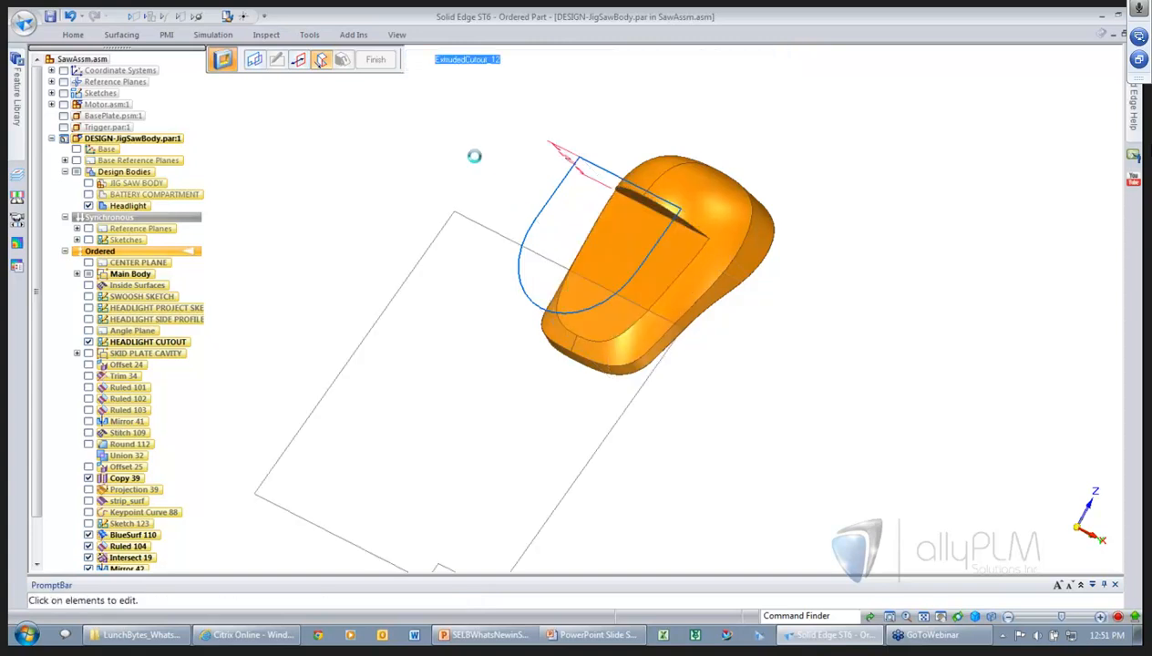
click(375, 59)
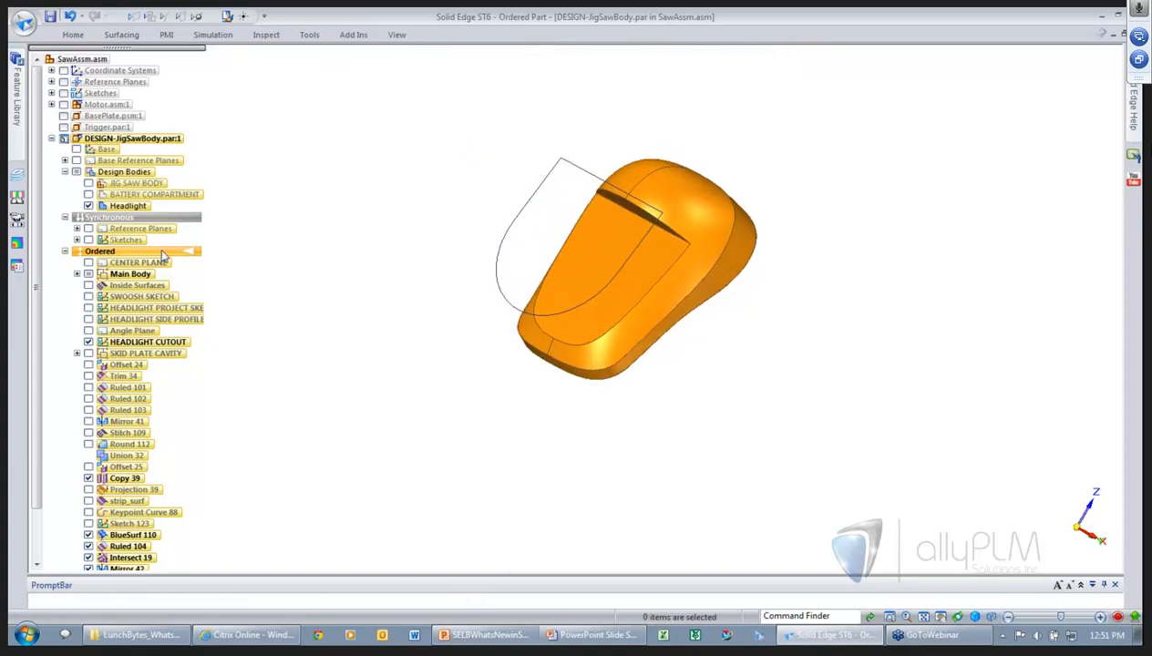
click(89, 342)
- Redefine the flat face of the headlight cutout with Full Merge and Replace faces on solid body enabled, and preview it
mouse_move(432, 255)
middle_down()
mouse_move(535, 249)
mouse_move(537, 277)
middle_up()
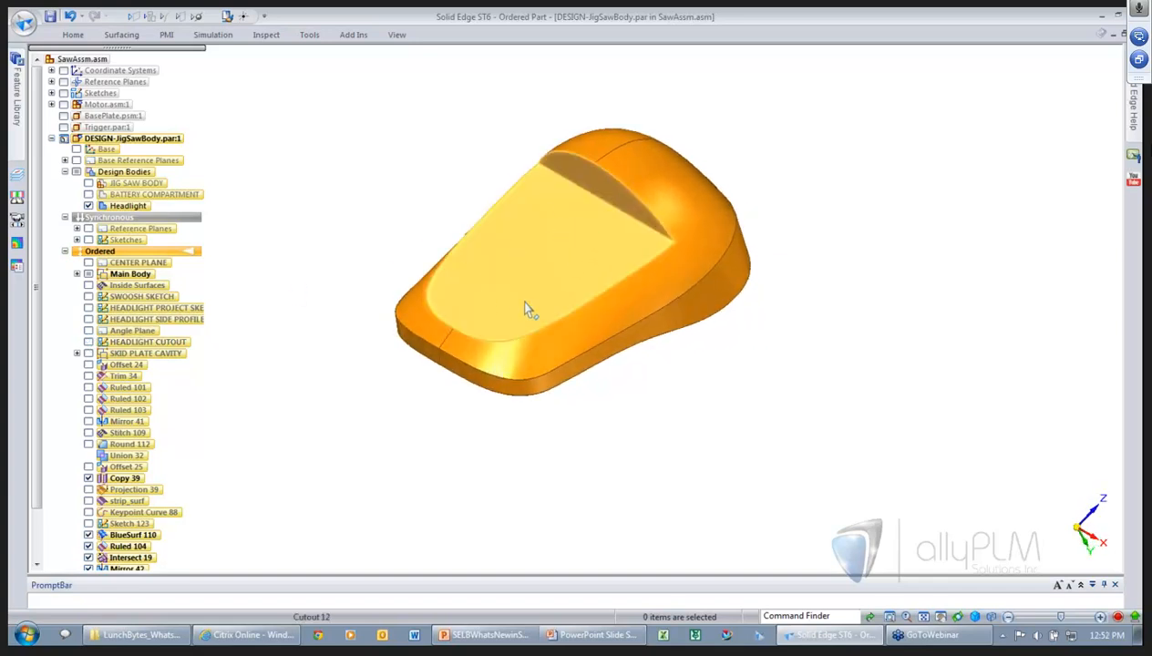
middle_drag(720, 332, 861, 376)
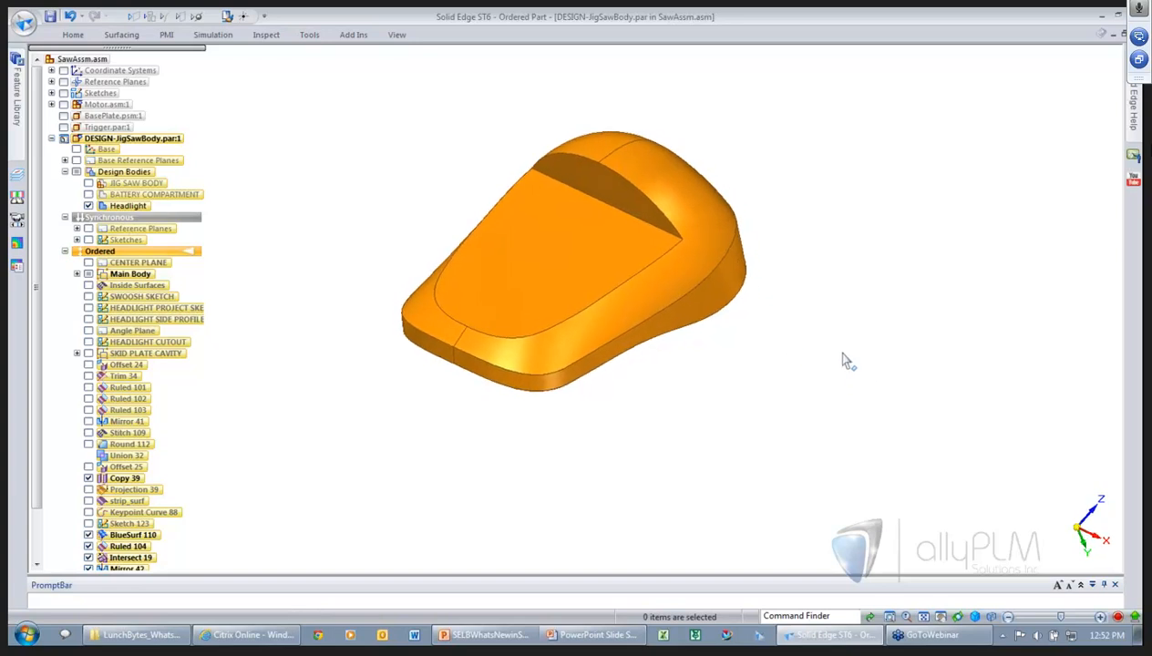
right_click(368, 170)
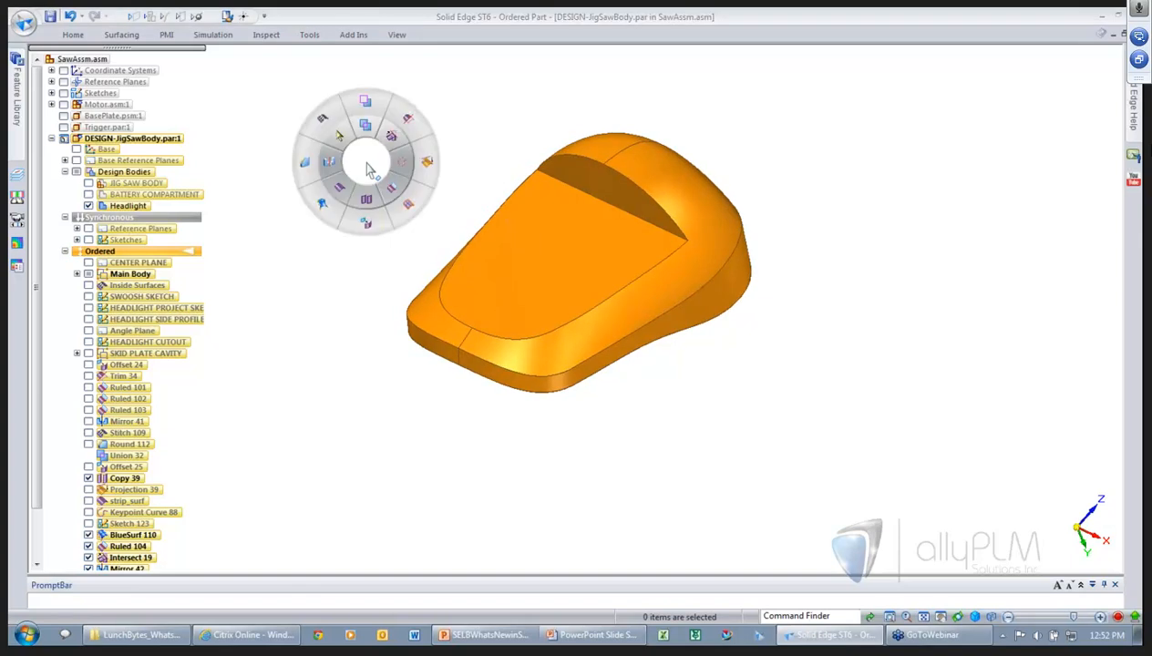
click(404, 211)
click(256, 62)
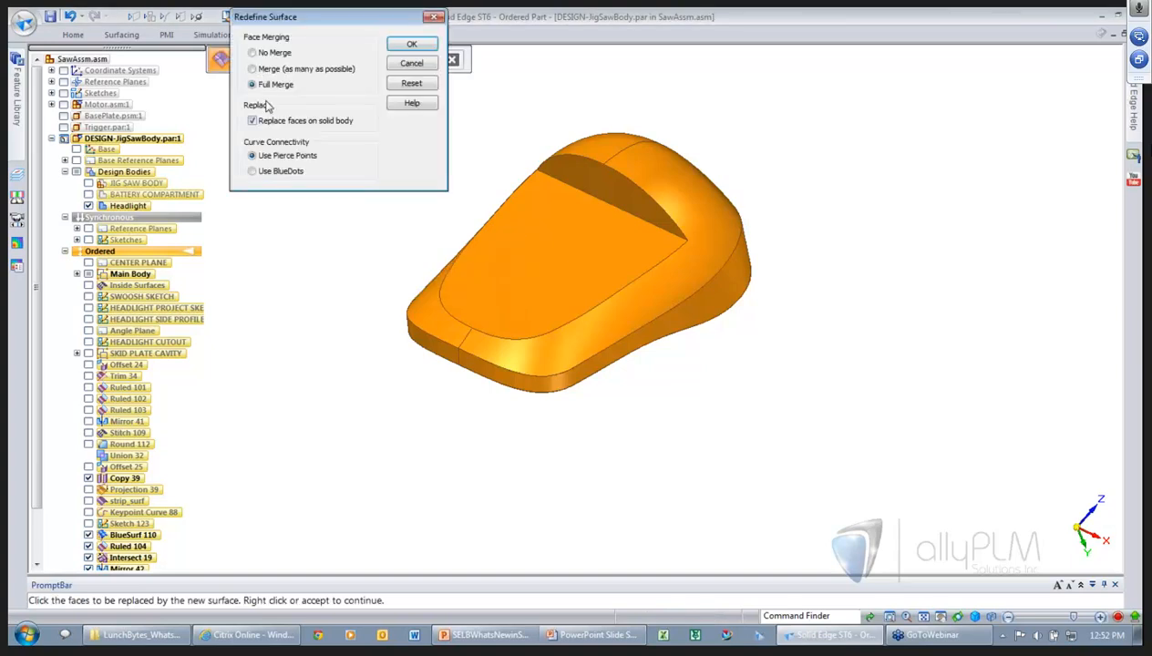
click(399, 47)
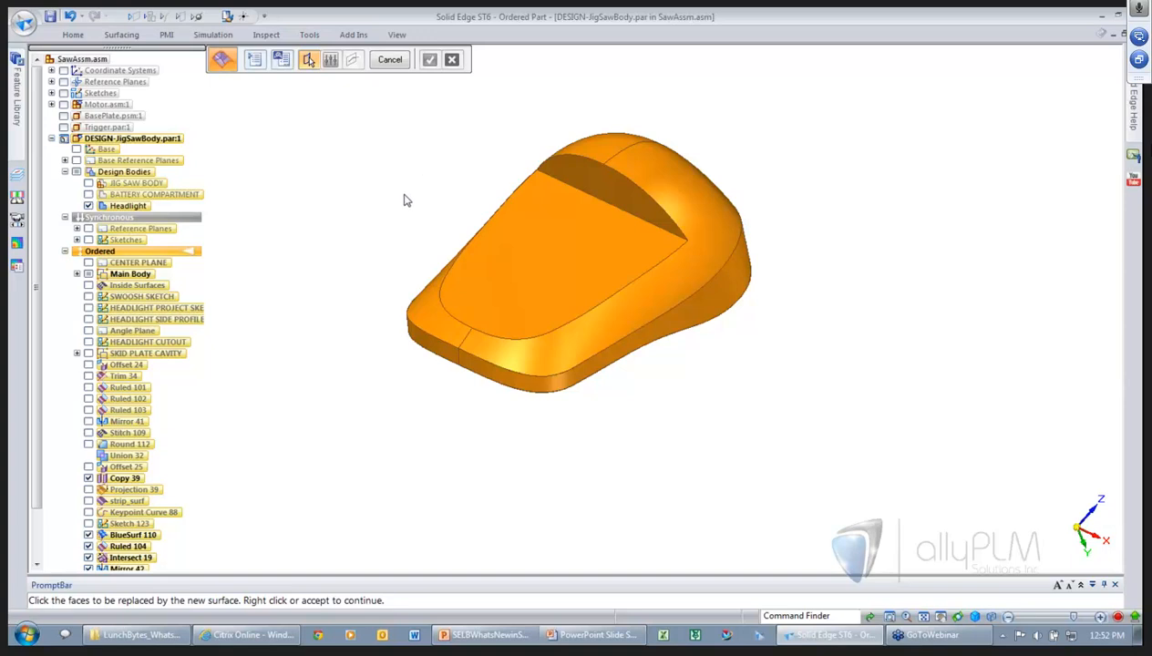
click(519, 268)
right_click(370, 162)
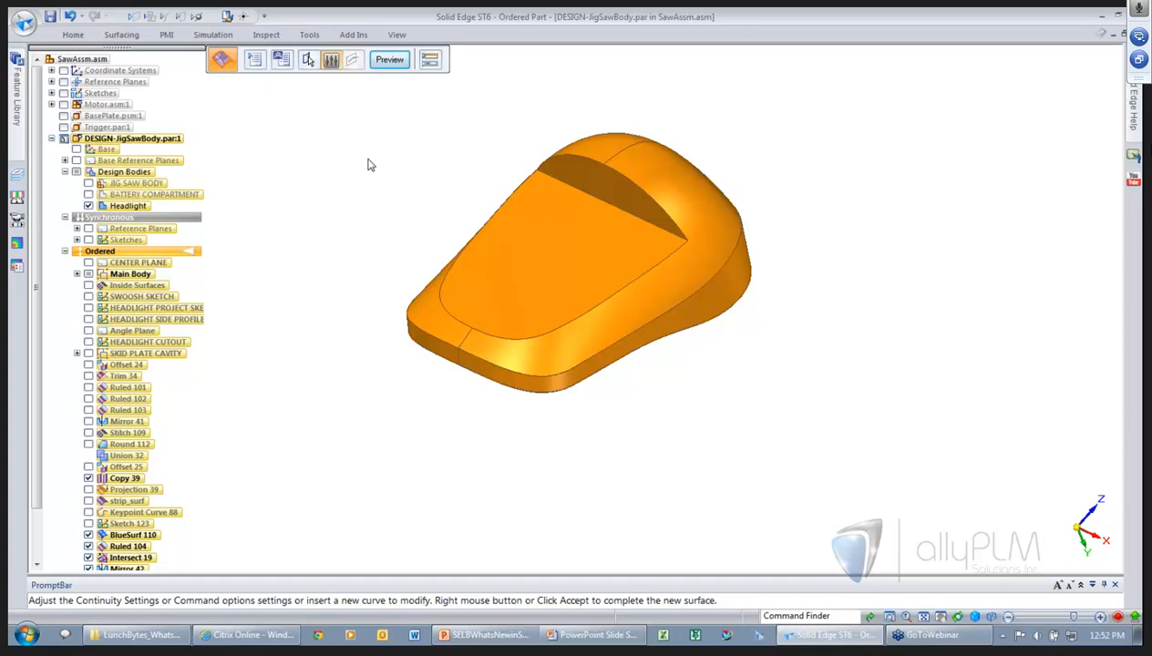
click(386, 62)
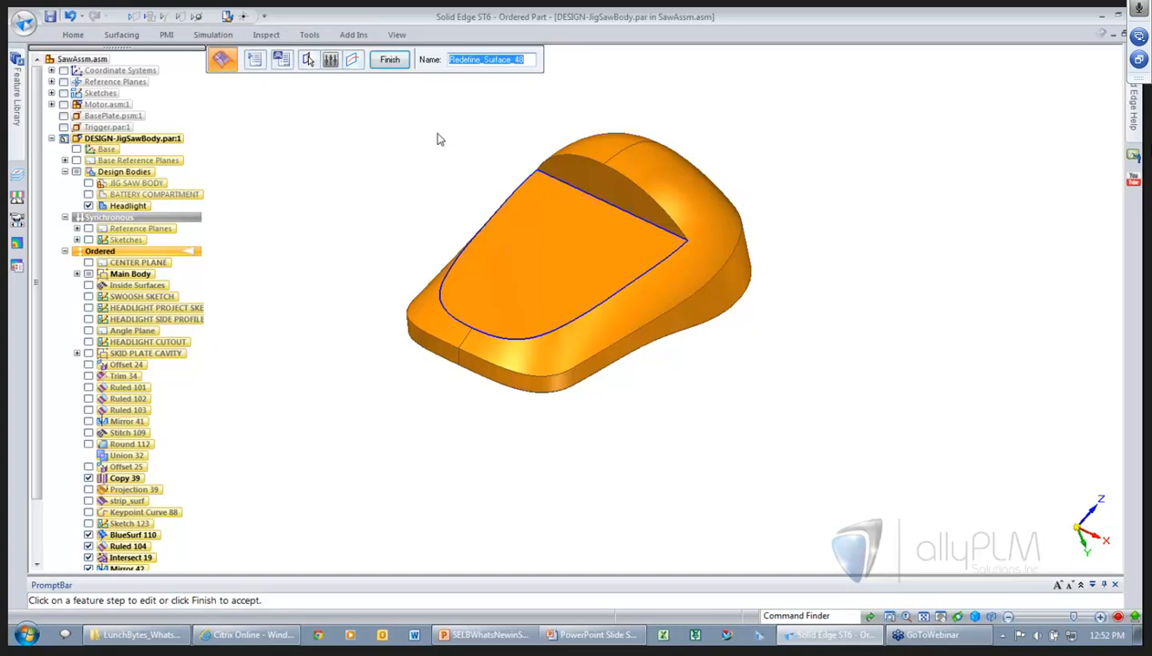
- Insert a single Face U/V control curve across the middle of the face being redefined
click(353, 60)
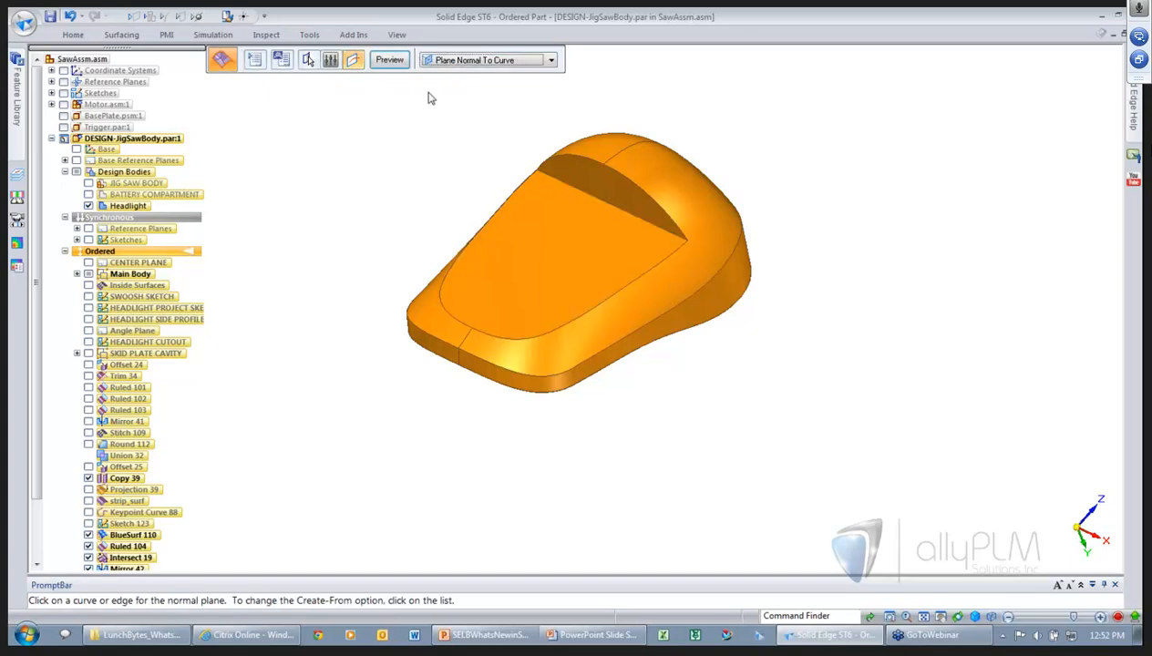
click(473, 66)
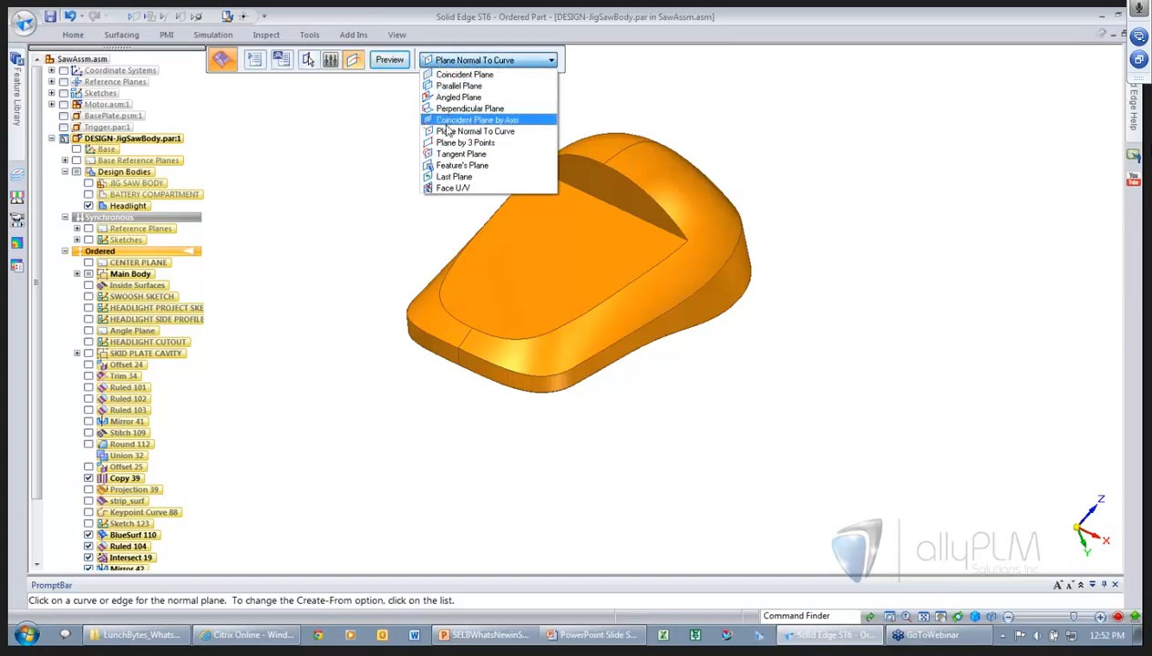
click(449, 189)
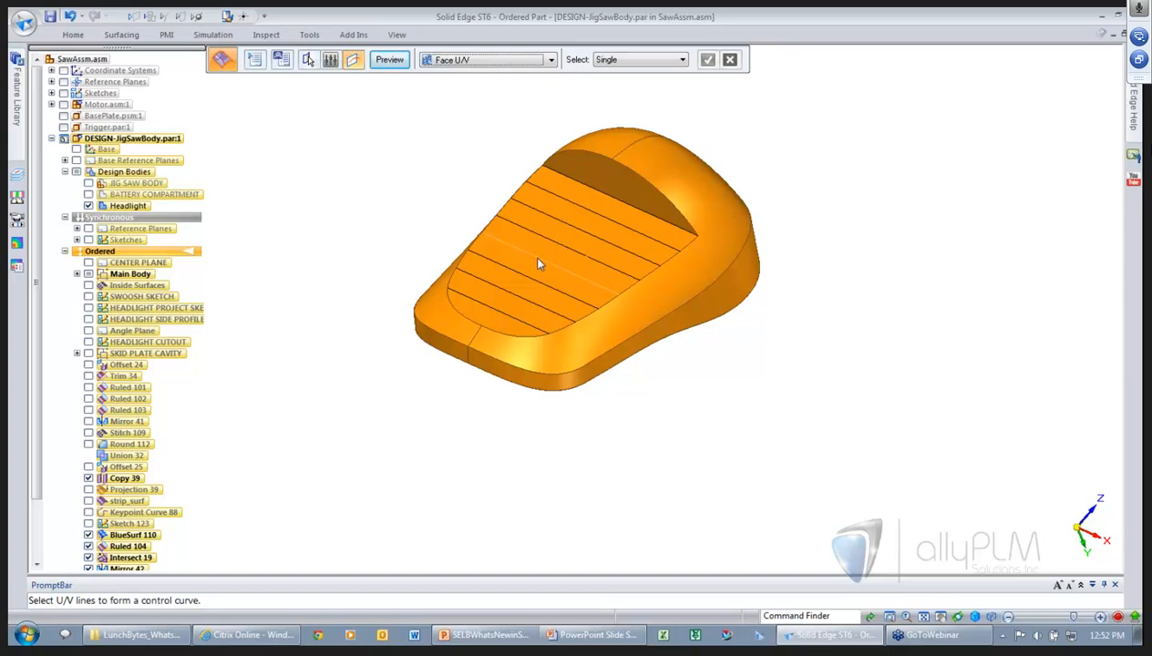
click(547, 266)
right_click(439, 184)
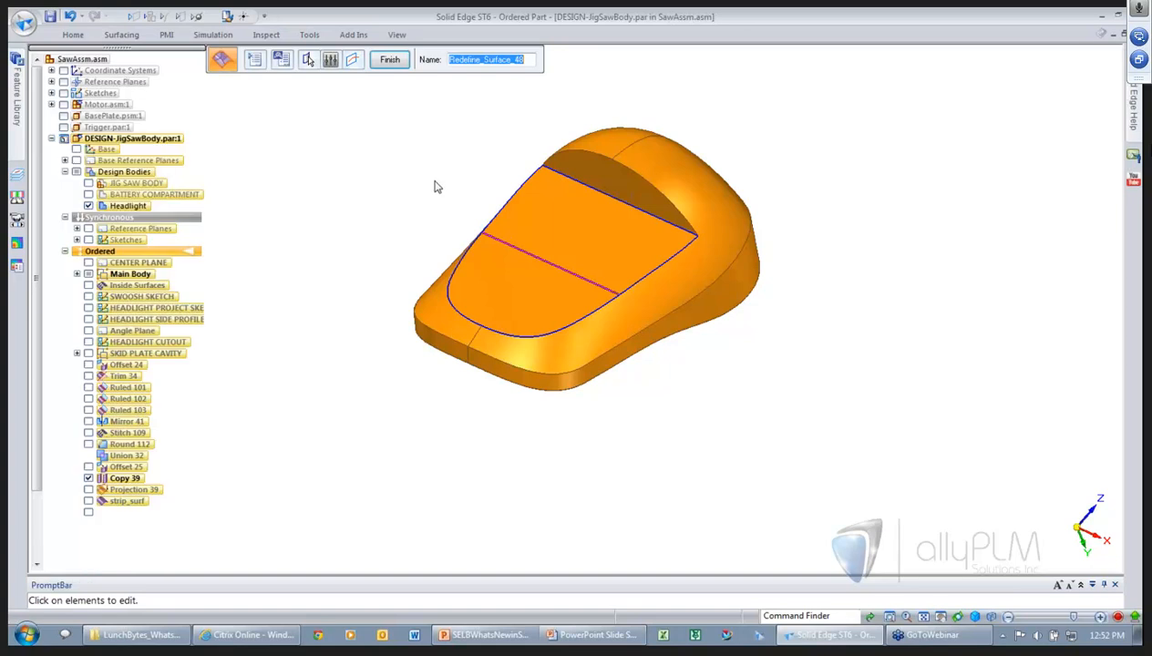
- Lock point editing to the X axis and move the control curve's midpoint into the body, to X about -75.04 mm
click(330, 60)
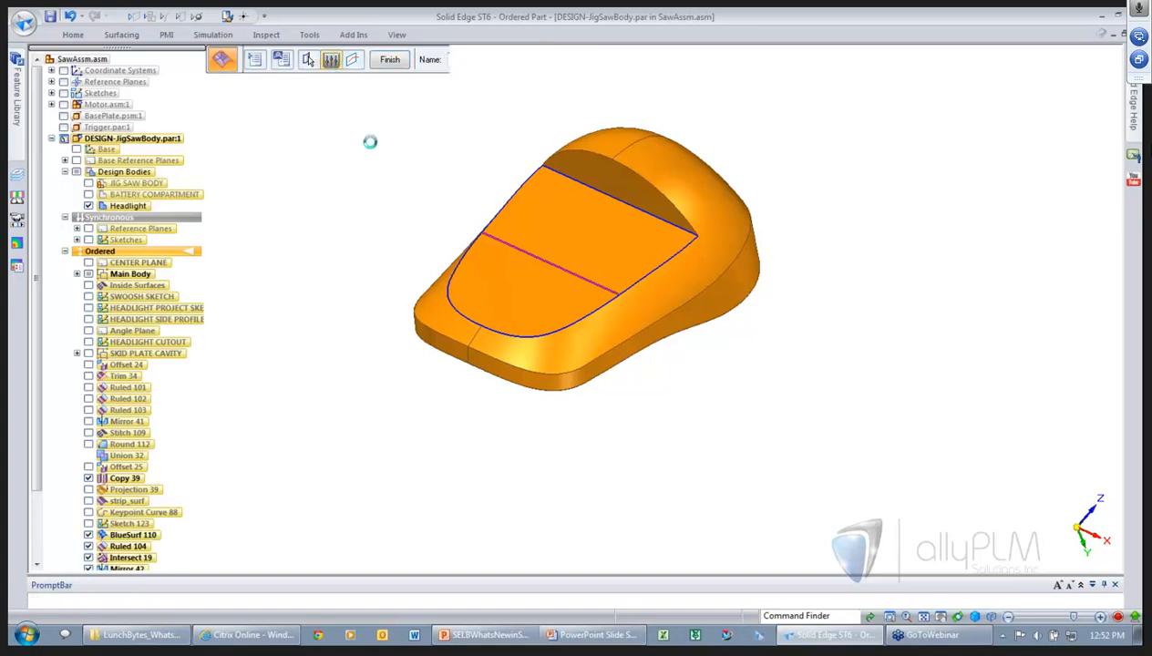
click(544, 265)
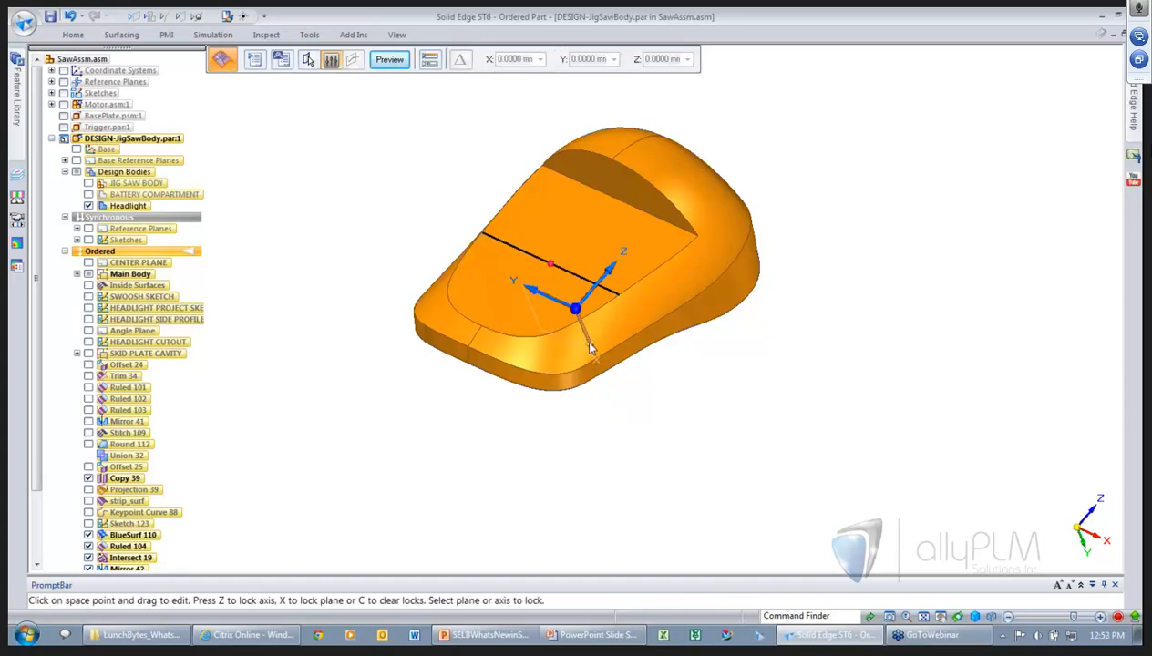
scroll(594, 356, up, 4)
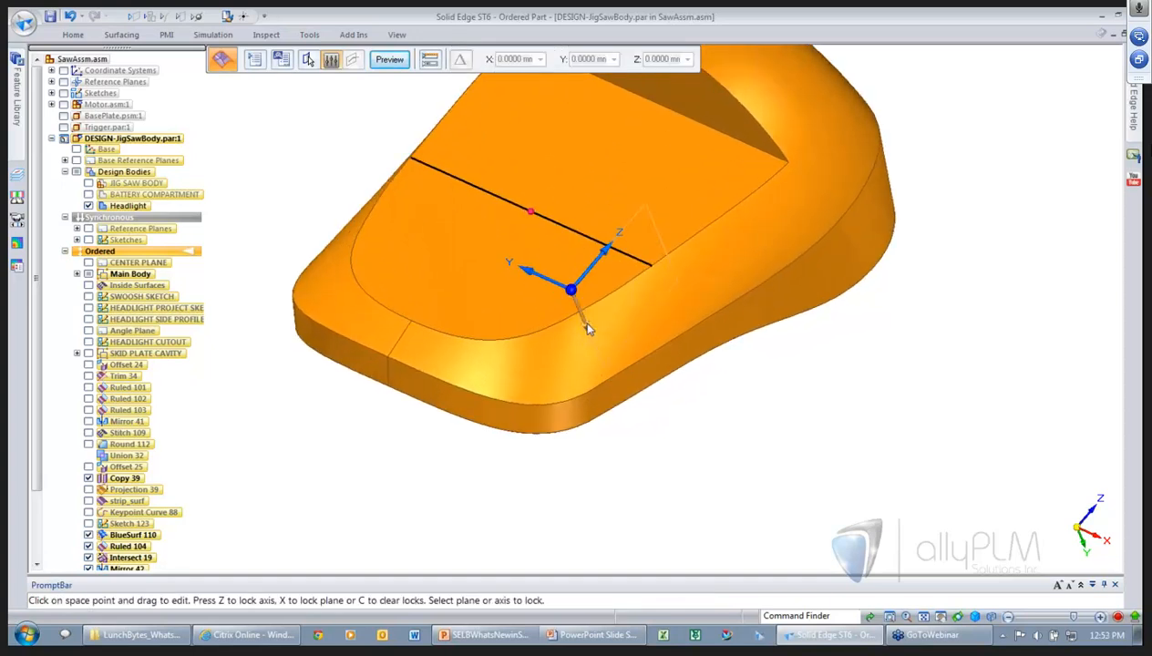
middle_drag(586, 331, 520, 379)
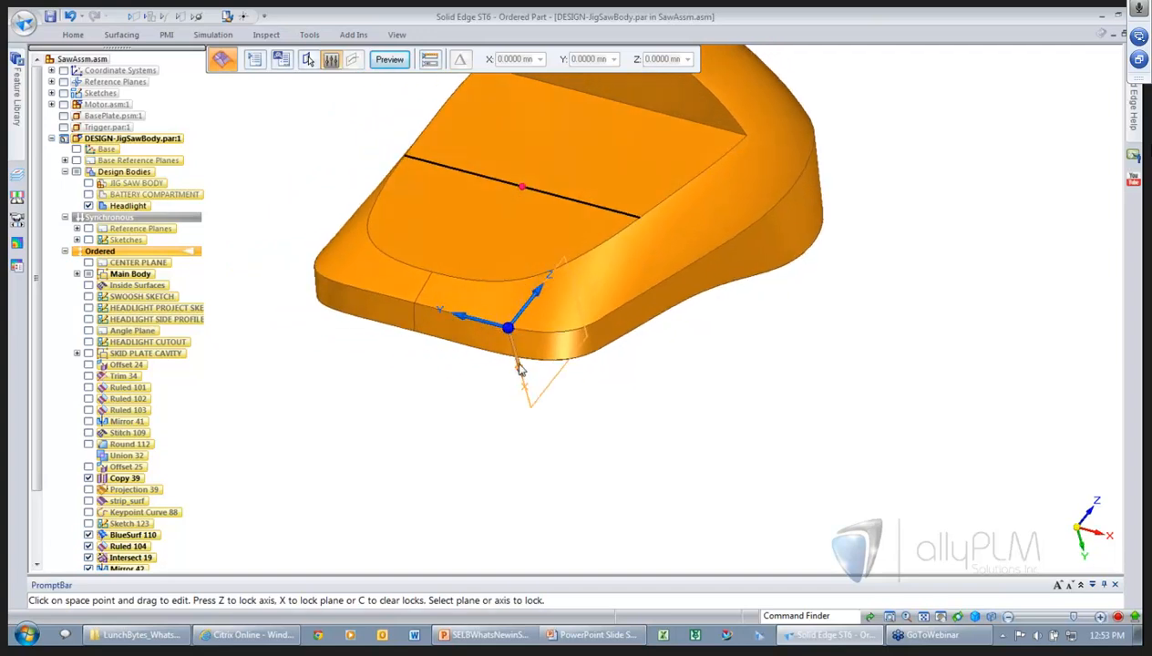
click(524, 380)
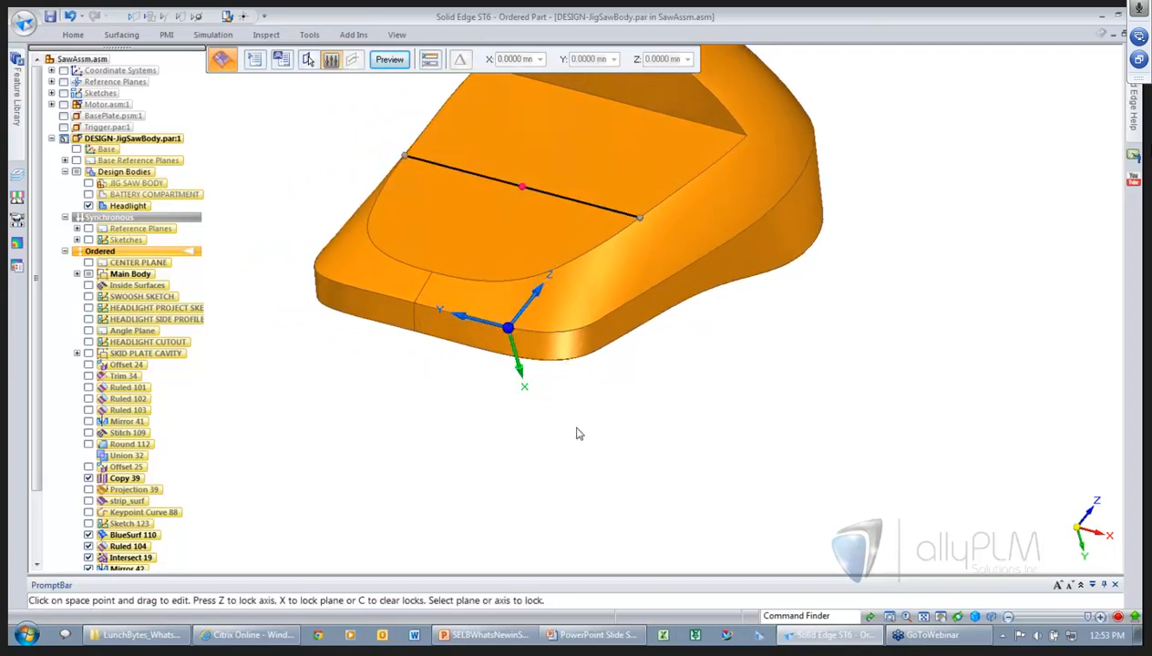
middle_drag(583, 442, 576, 430)
middle_drag(546, 285, 535, 210)
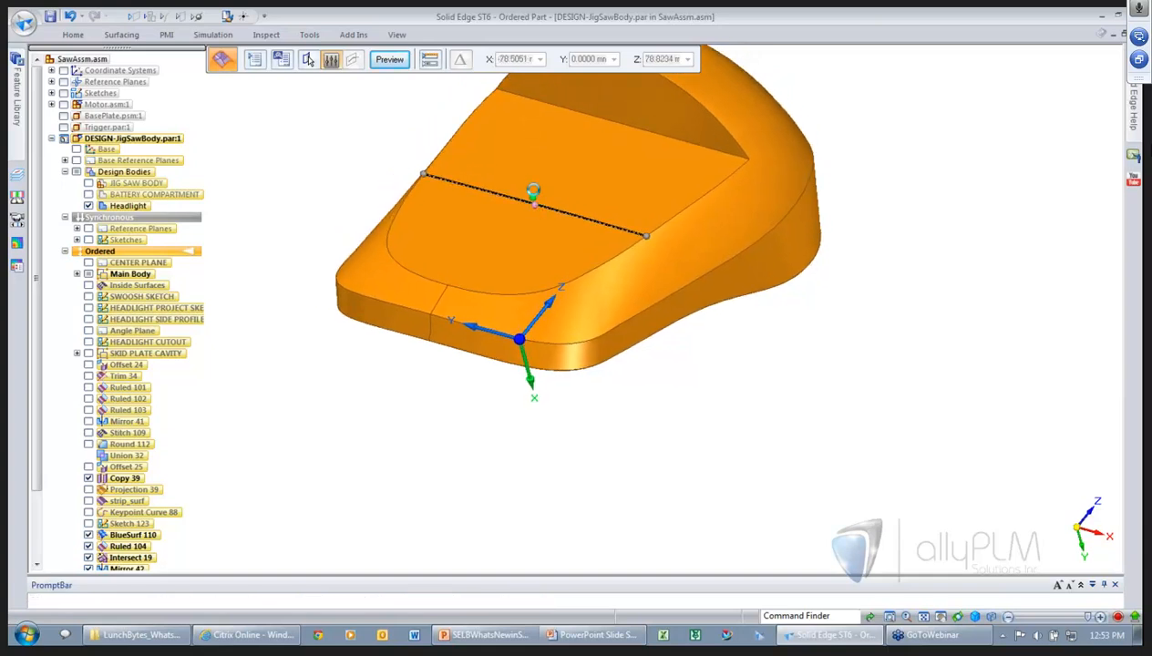
click(531, 185)
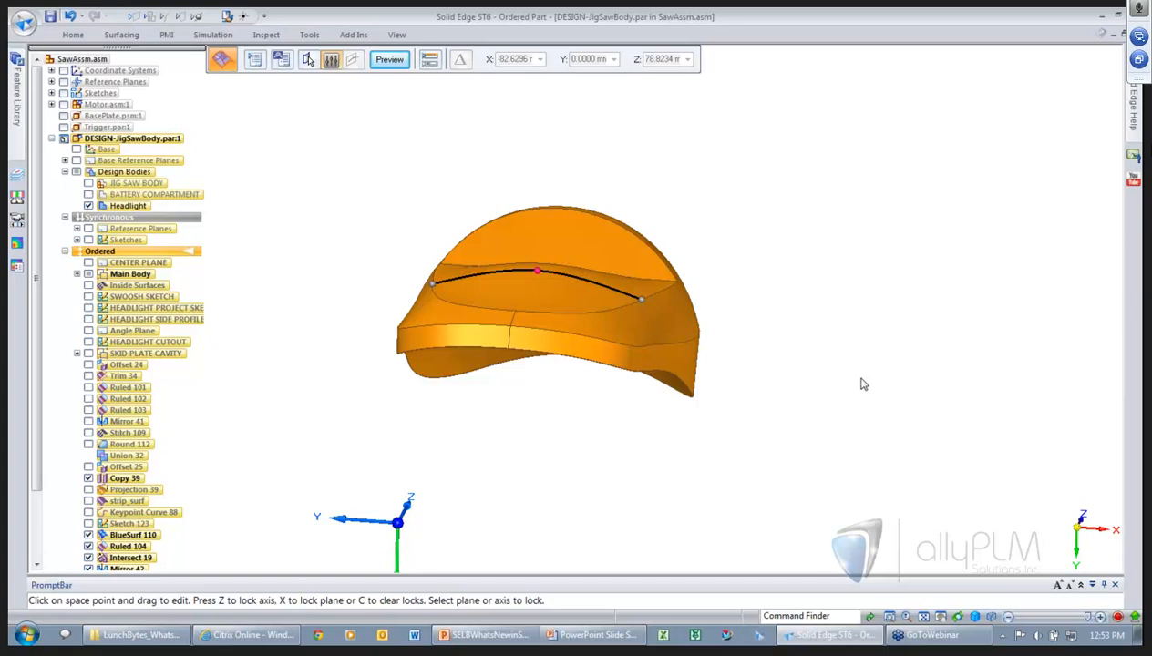
click(542, 226)
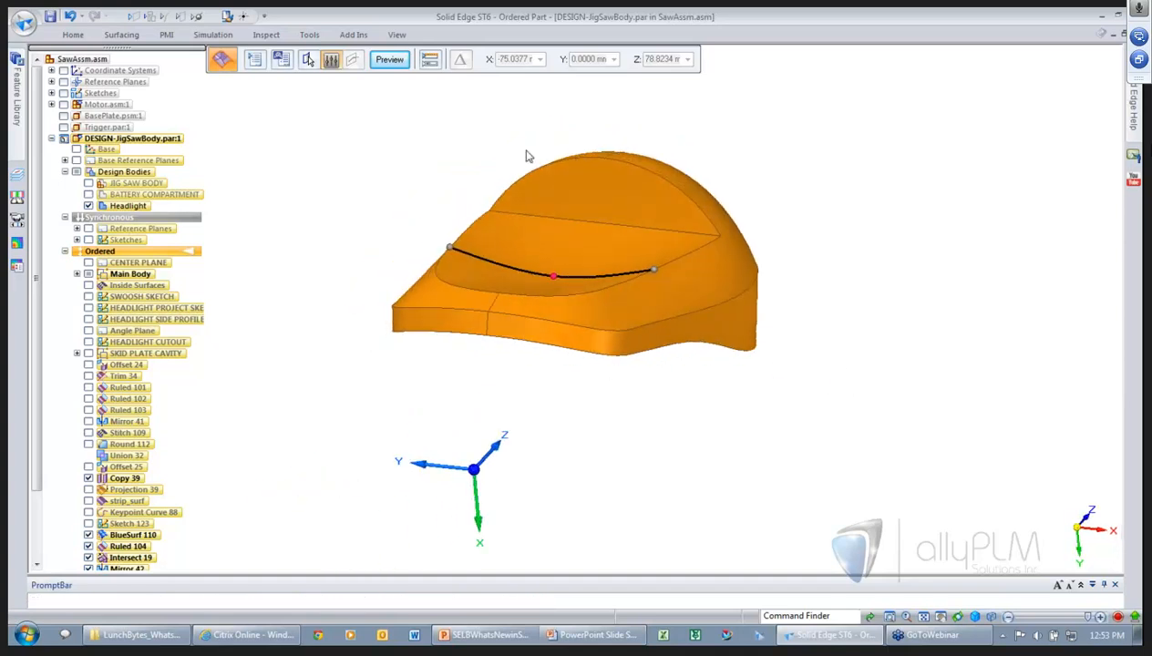
- Finish the redefined surface and hide all construction curves
click(390, 59)
click(389, 61)
click(390, 62)
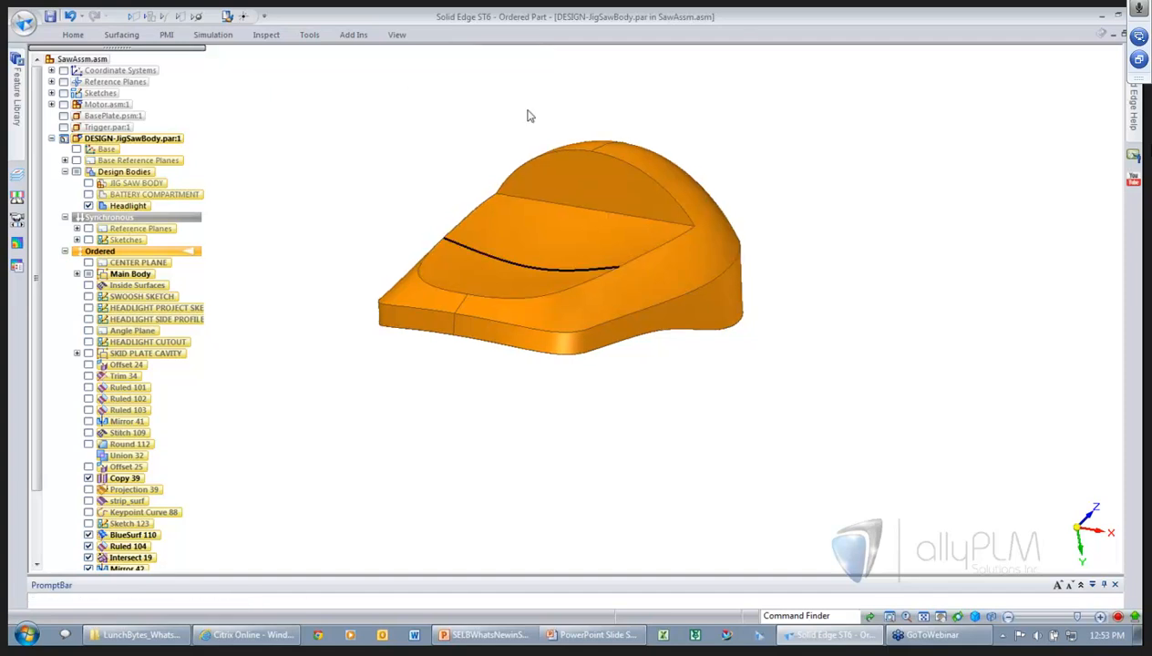
click(513, 264)
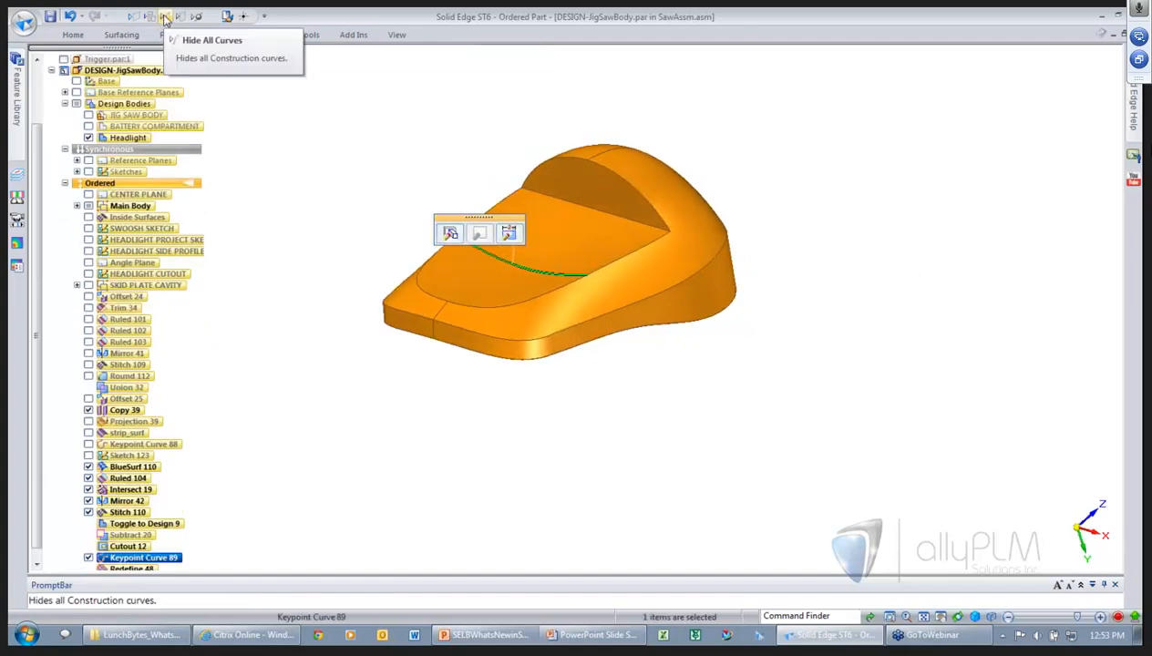
click(357, 146)
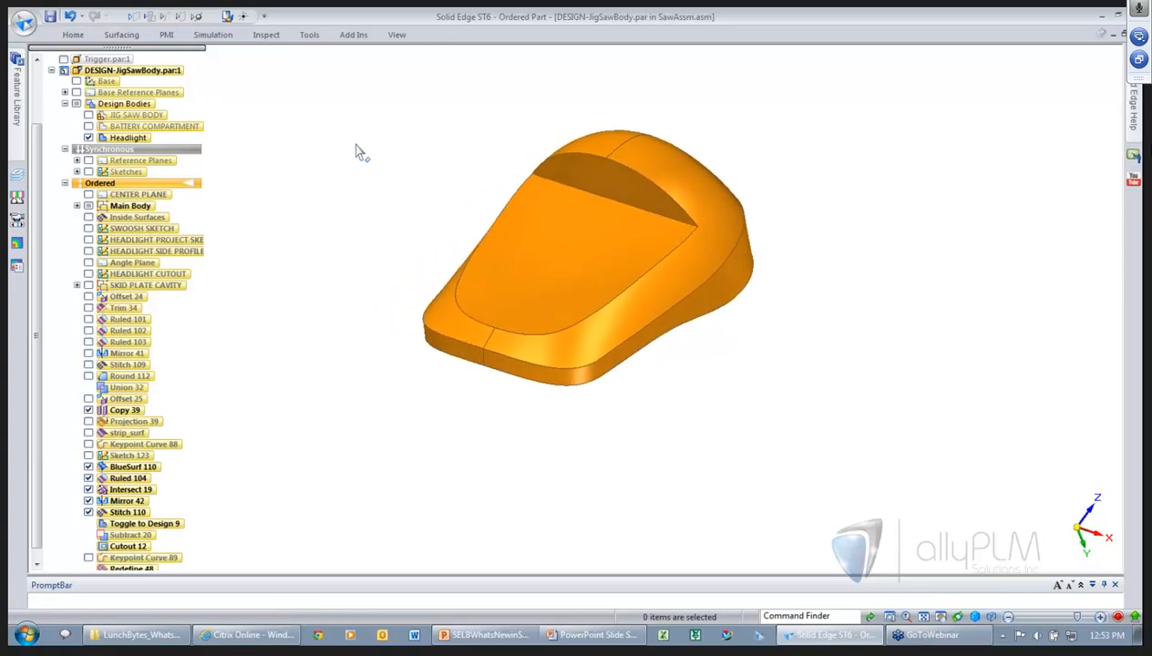
- Create a keypoint curve from the top vertex of the cutout's arched edge to the front vertex of its flat face
right_click(394, 144)
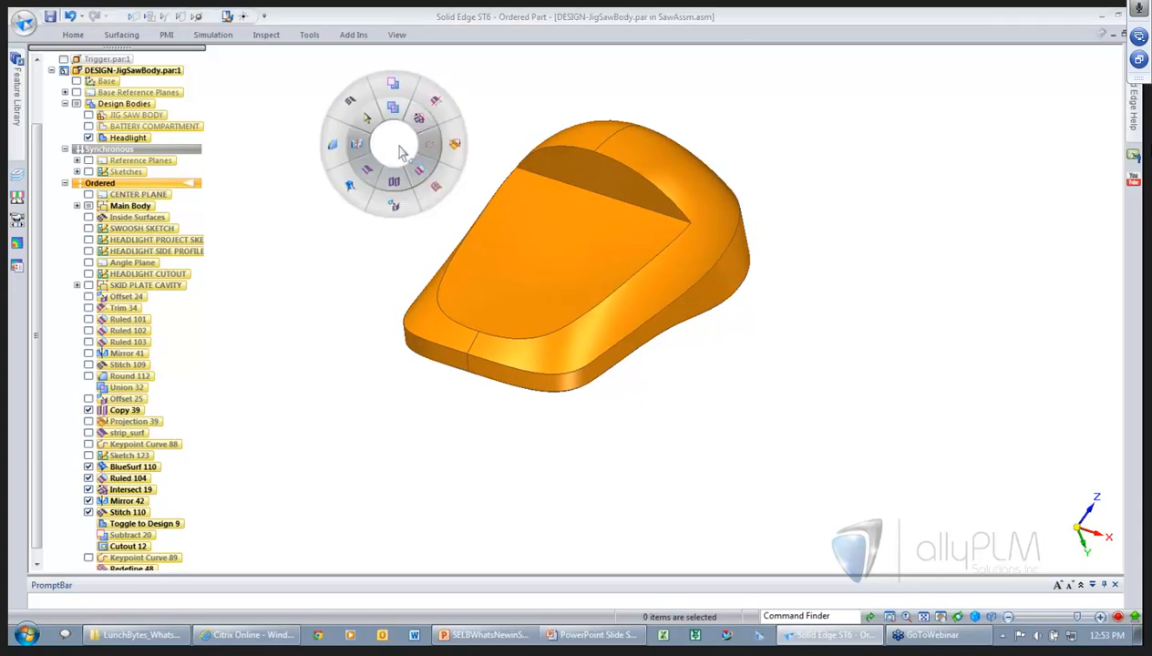
click(428, 153)
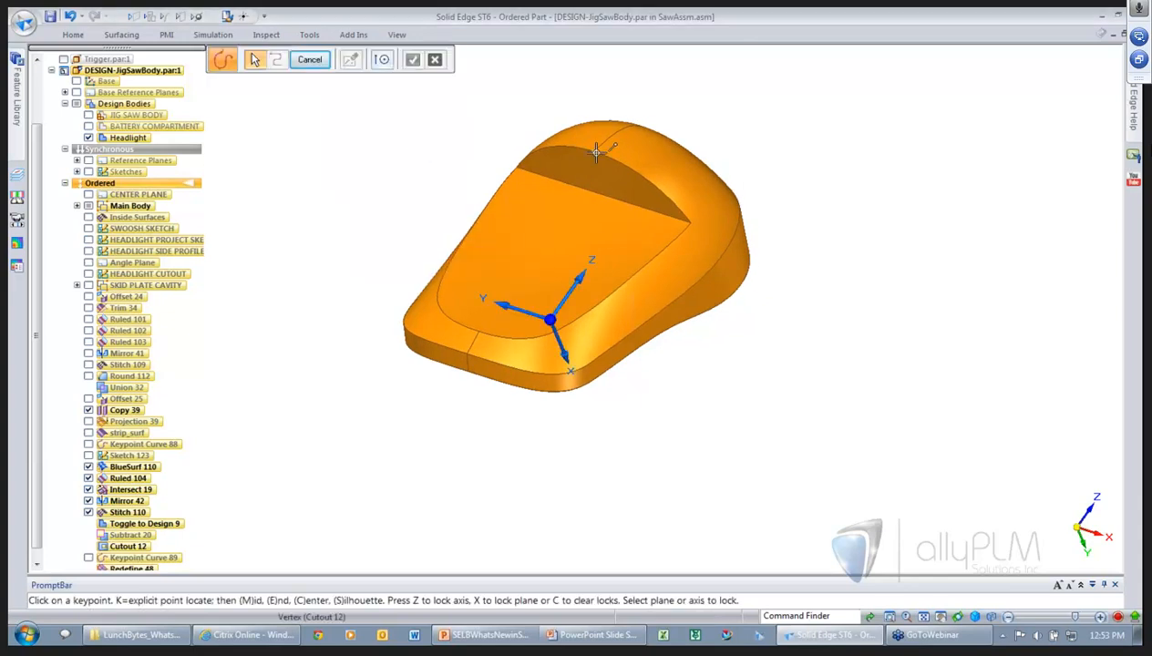
drag(554, 317, 736, 427)
click(480, 339)
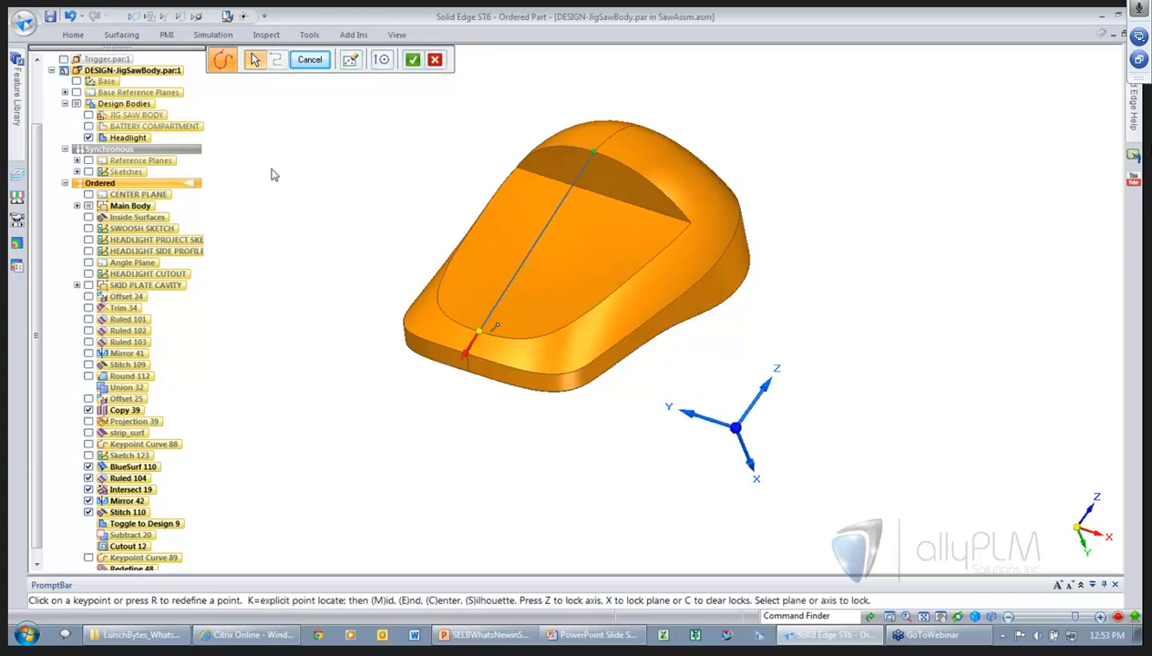
click(294, 62)
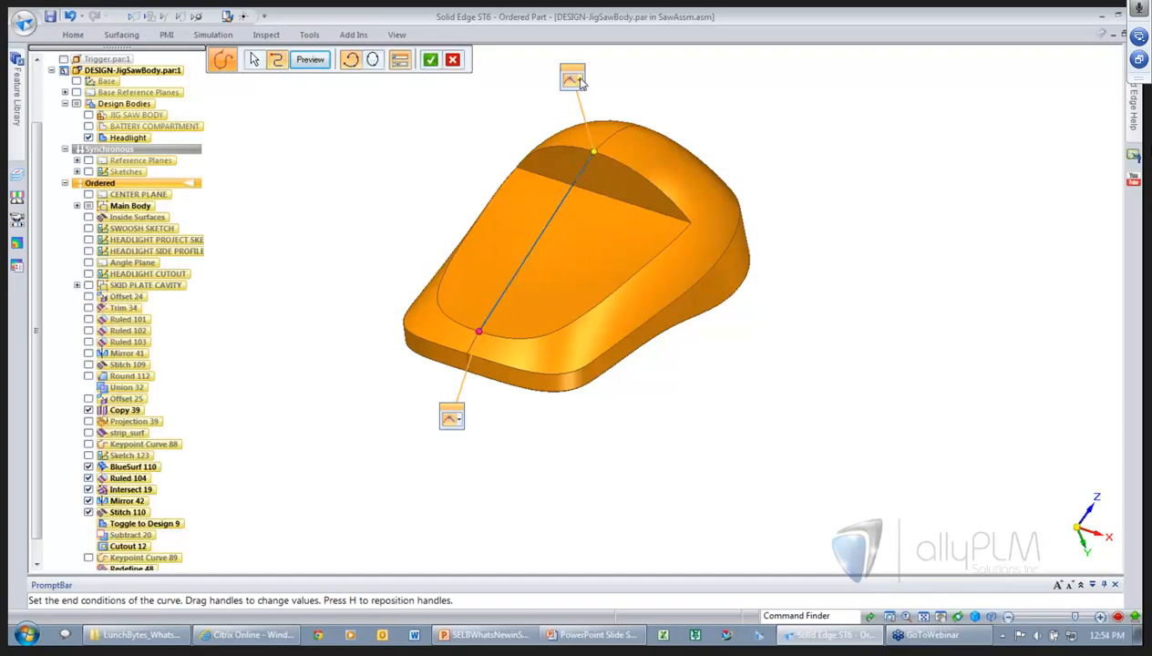
- Constrain the keypoint curve's upper end to the body's centre edge and its front end to the cutout's flat face
click(574, 80)
click(599, 143)
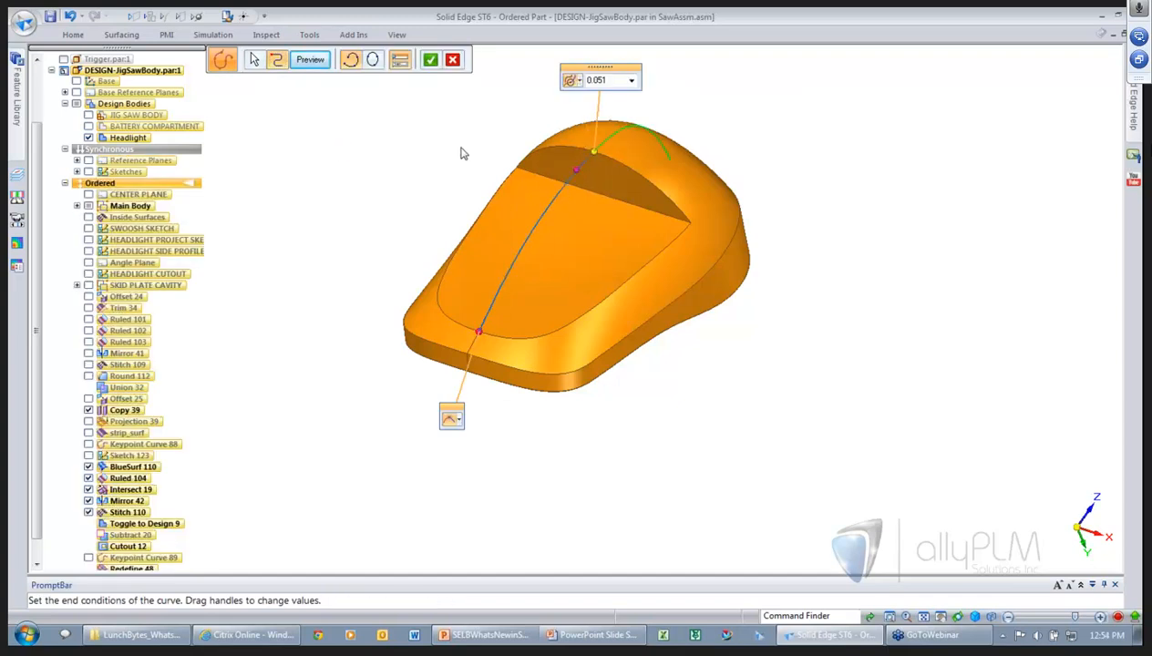
click(450, 419)
click(474, 448)
drag(478, 307, 482, 322)
- Set the end condition value at the keypoint curve's front end to -0.010 and finish the curve
click(511, 419)
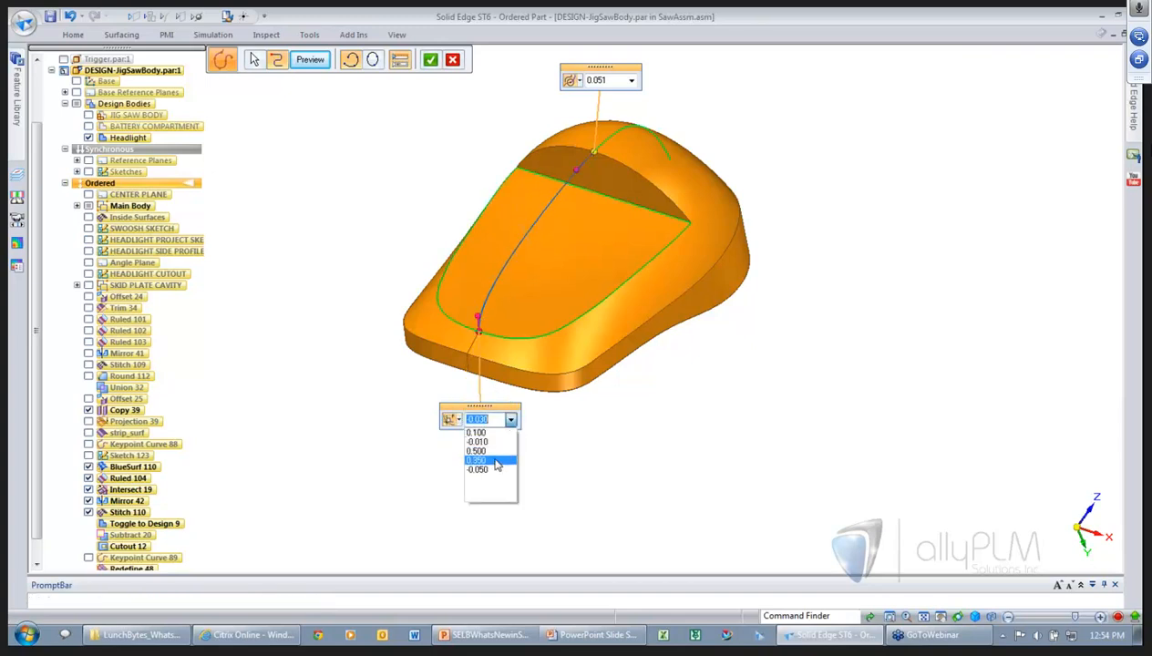
click(481, 469)
click(510, 419)
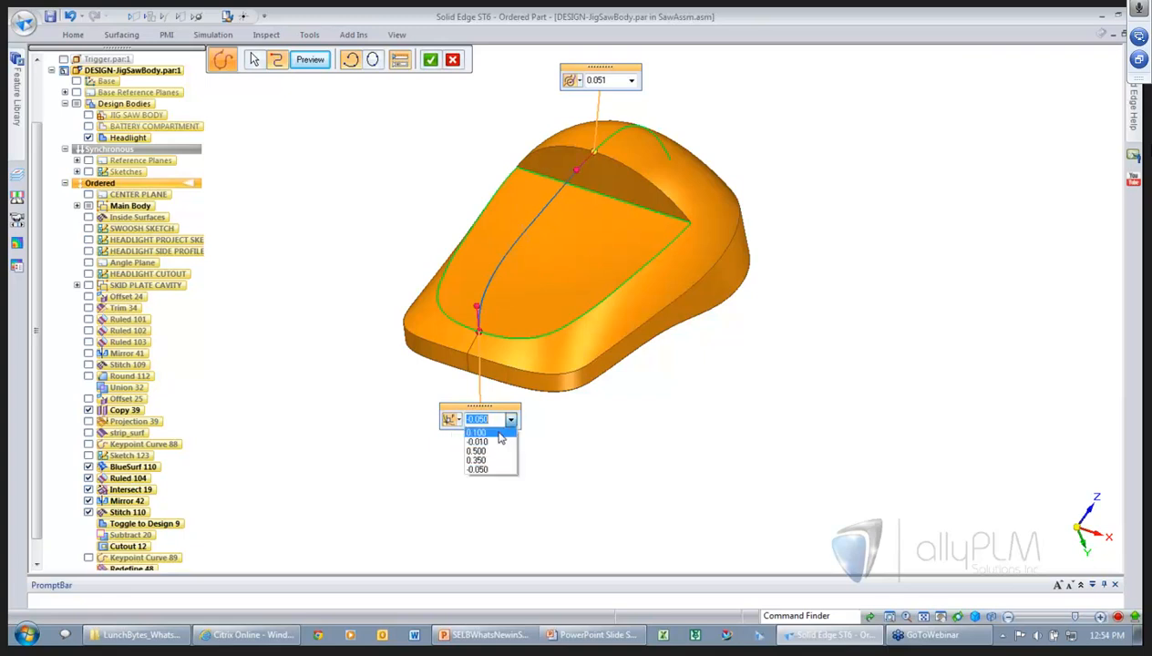
click(485, 445)
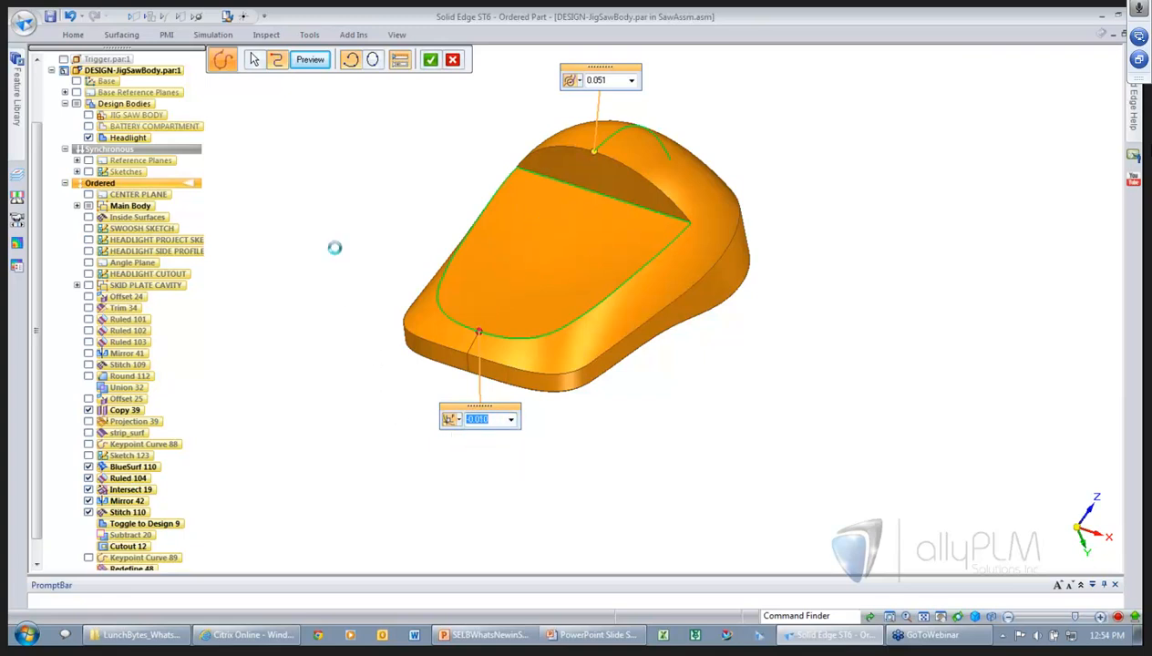
click(310, 60)
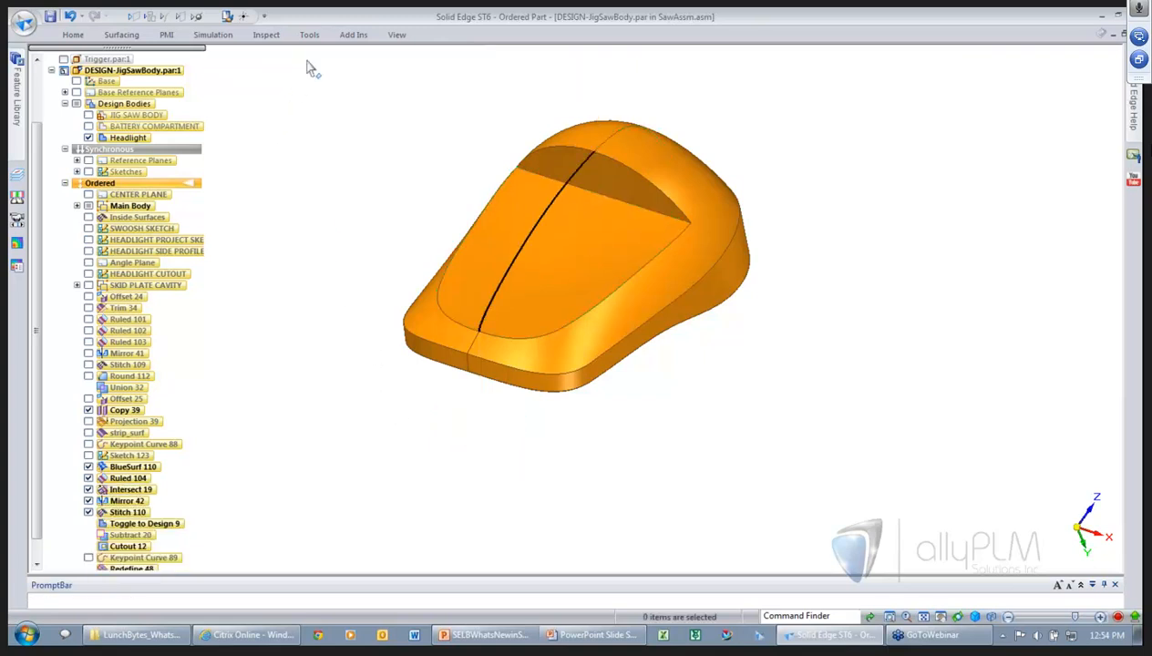
- Start a BlueSurf across the cutout, using its arched edge and the flat face's curved edge as cross sections with Natural end conditions
right_click(373, 159)
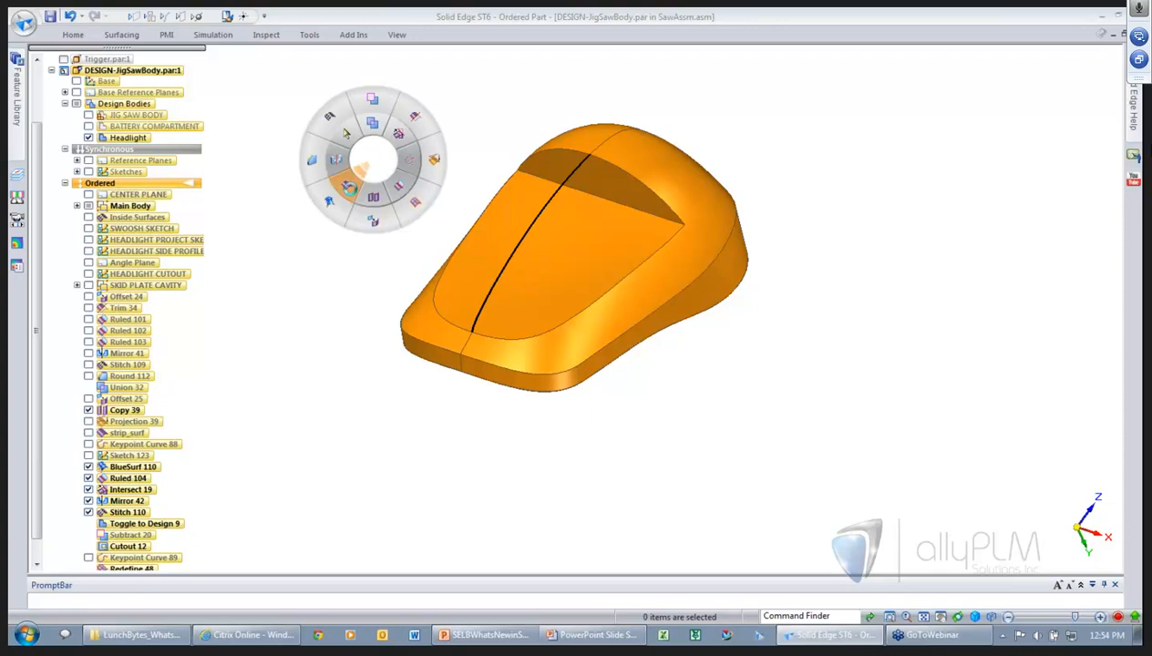
click(333, 198)
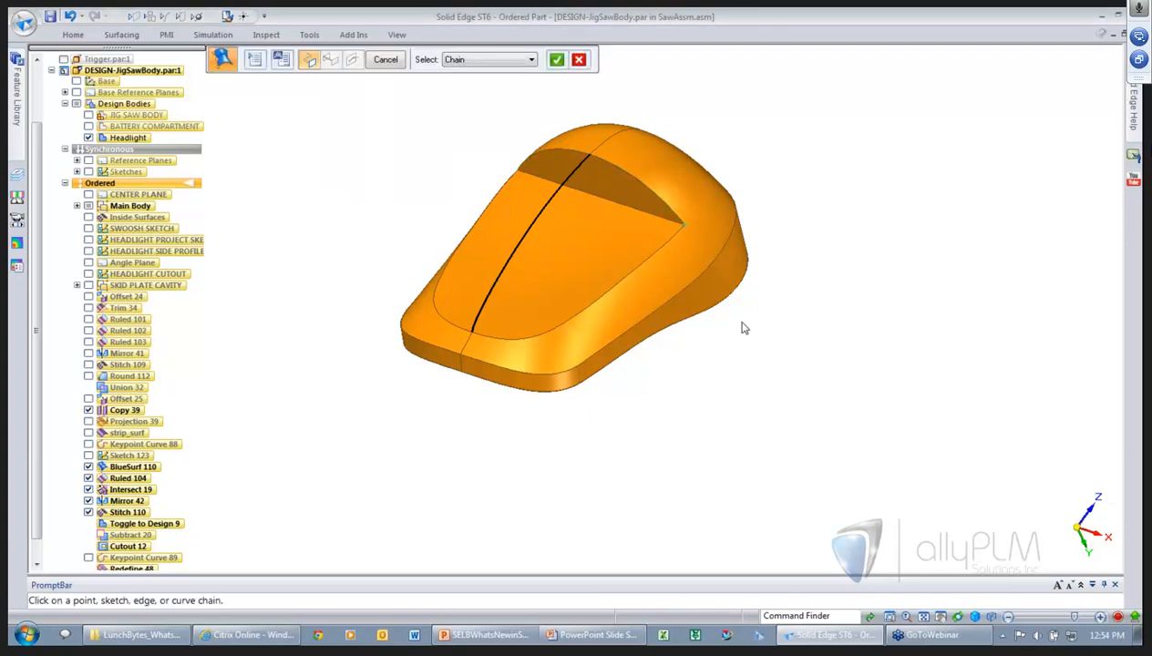
click(667, 235)
click(462, 323)
click(466, 229)
right_click(380, 175)
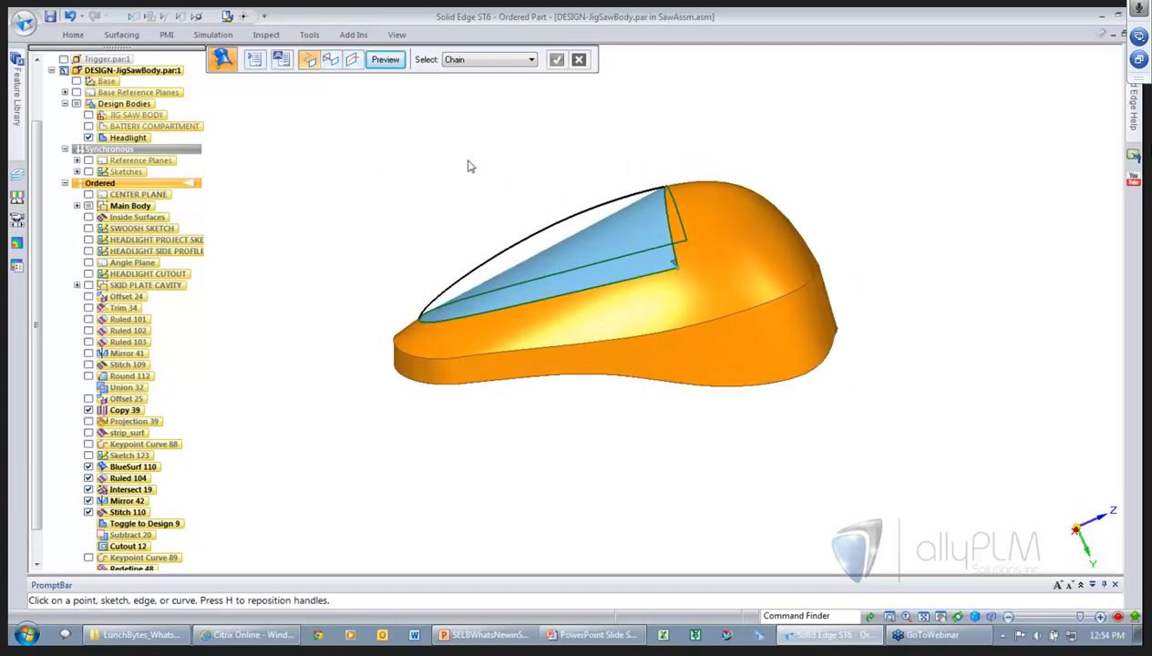
click(696, 207)
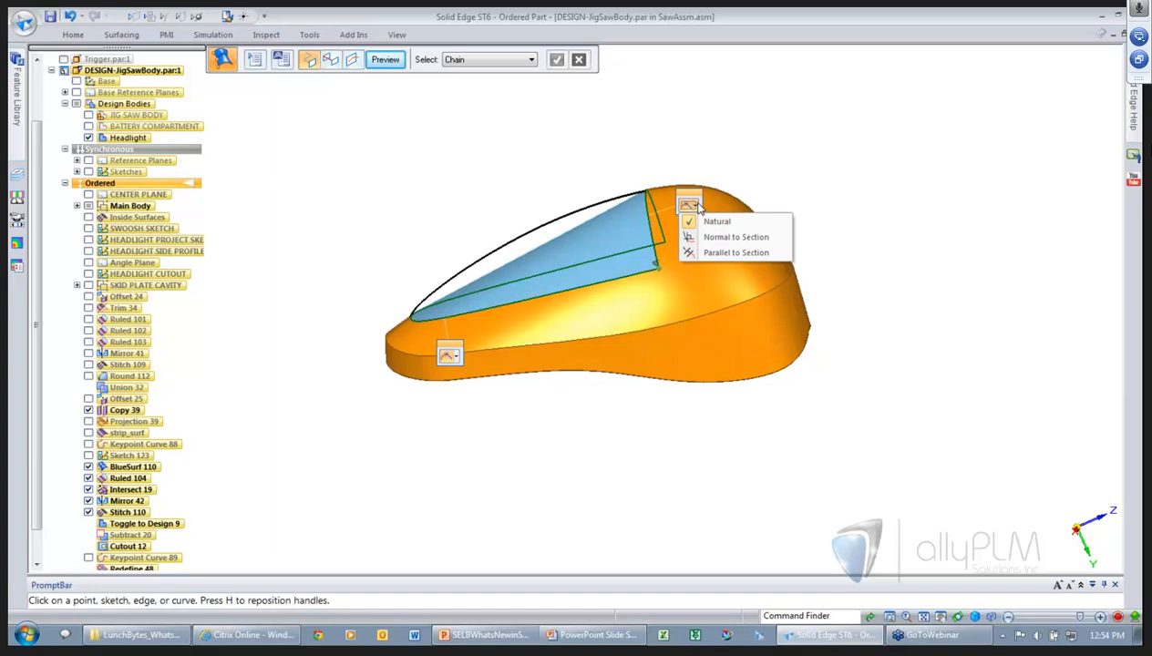
click(666, 151)
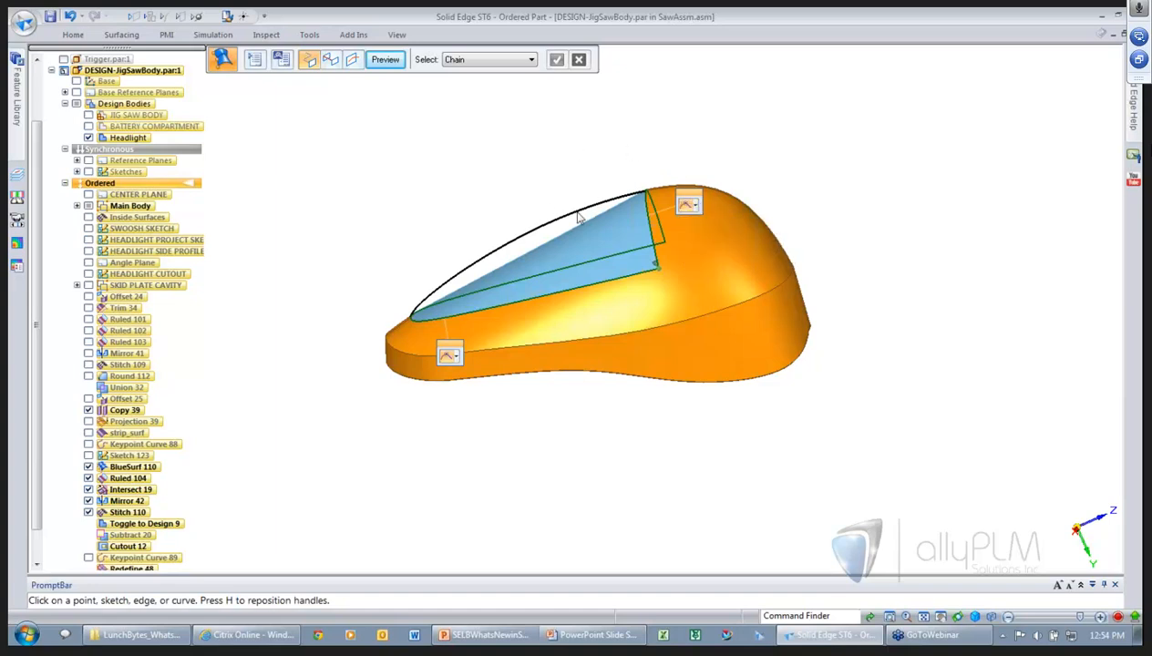
- Add the keypoint curve as the guide curve of the BlueSurf, finish the surface and hide the curves
click(336, 64)
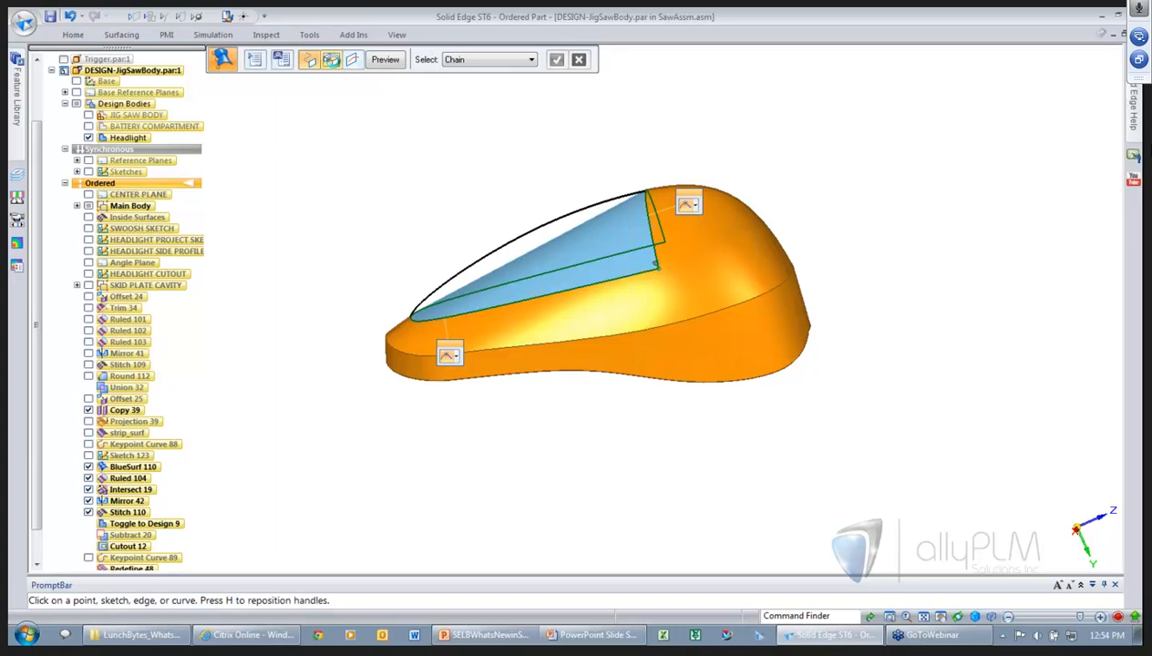
click(580, 210)
right_click(491, 171)
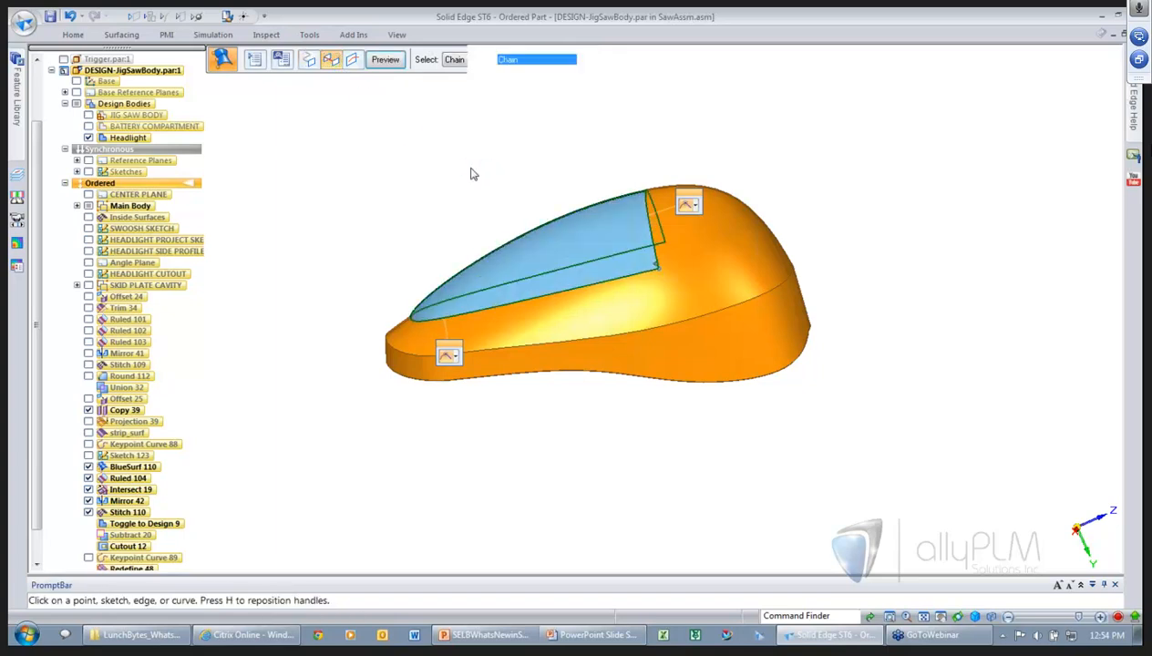
click(382, 63)
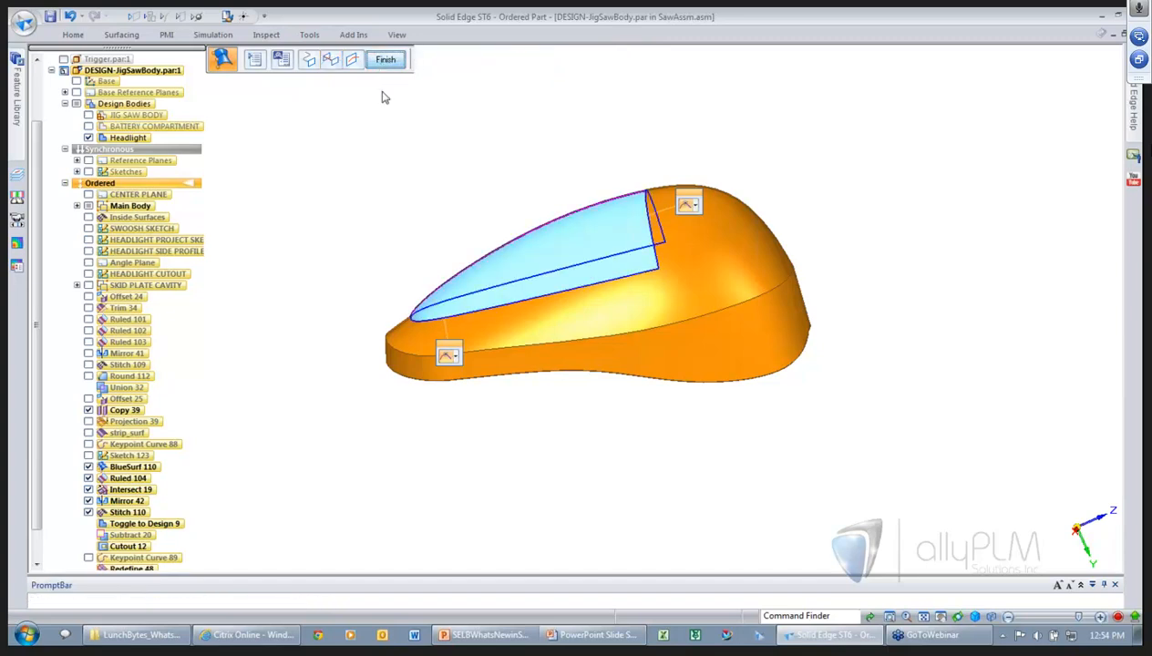
click(164, 17)
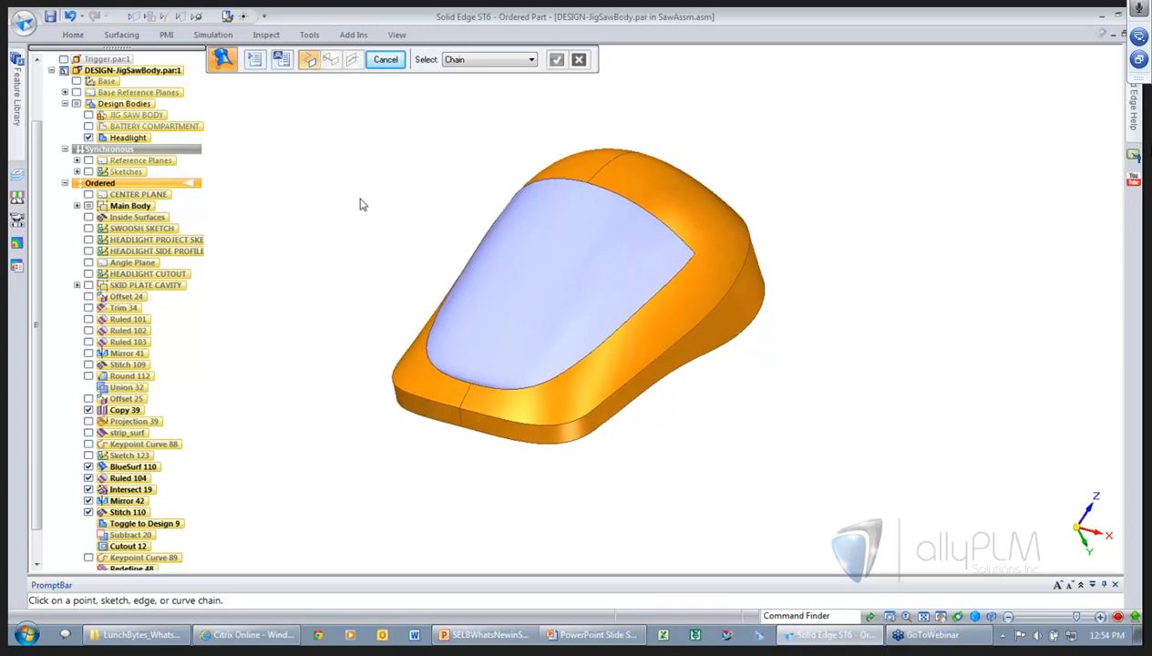
- Add a new part body named "LEns" to the model
click(72, 35)
click(530, 85)
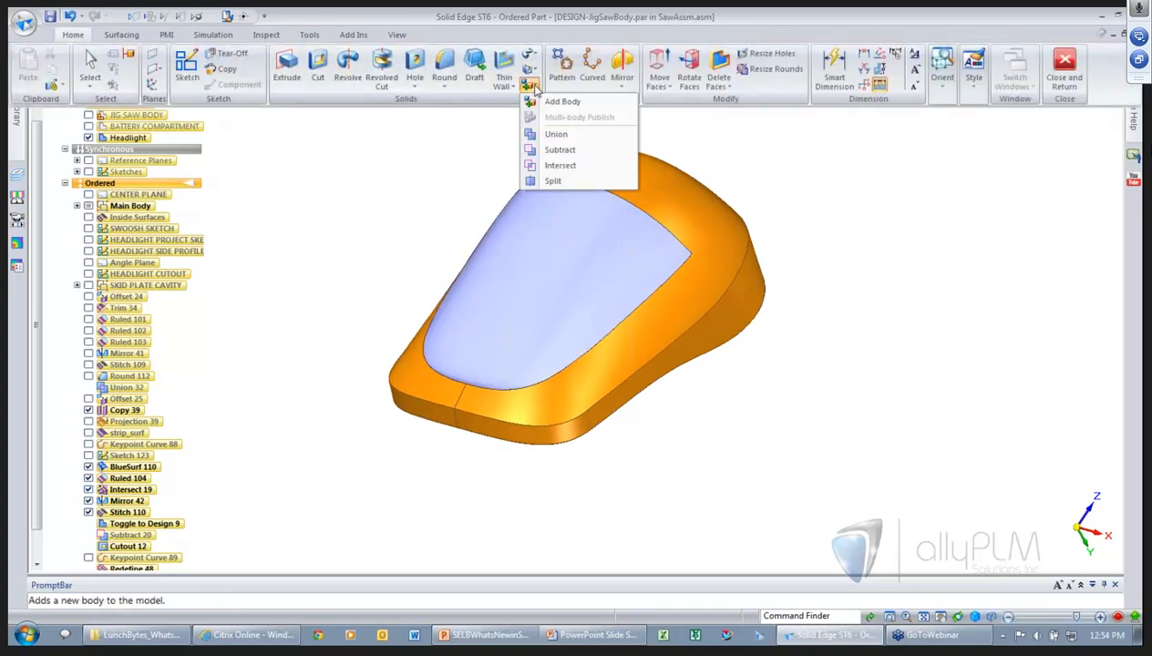
click(562, 101)
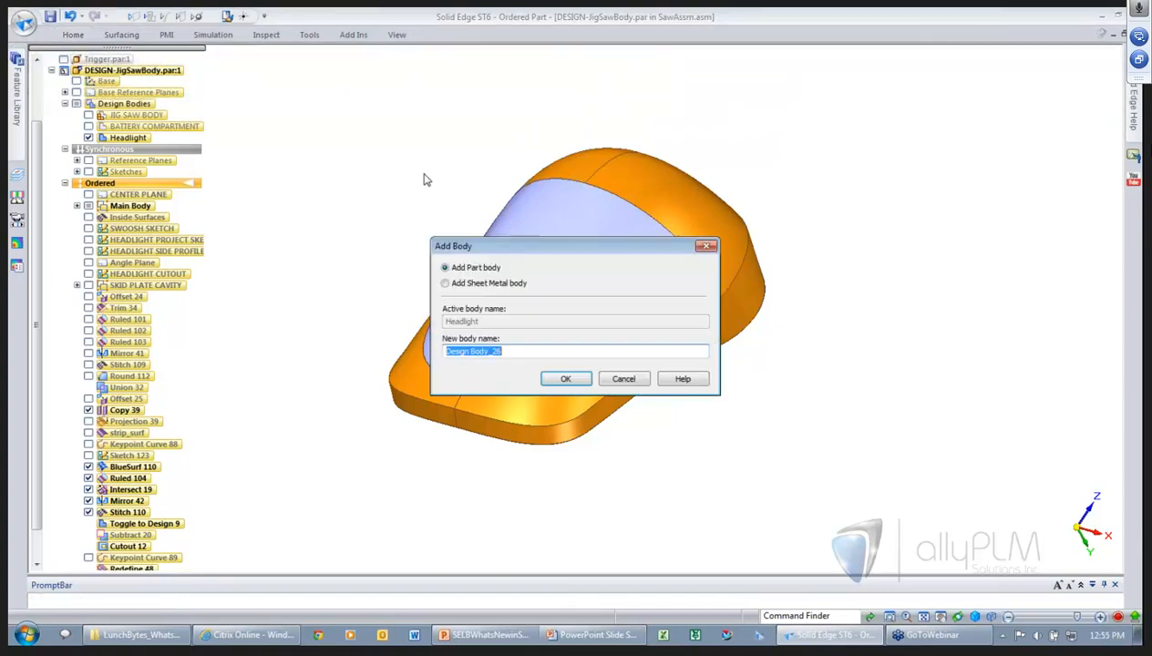
text(LEns)
key(Return)
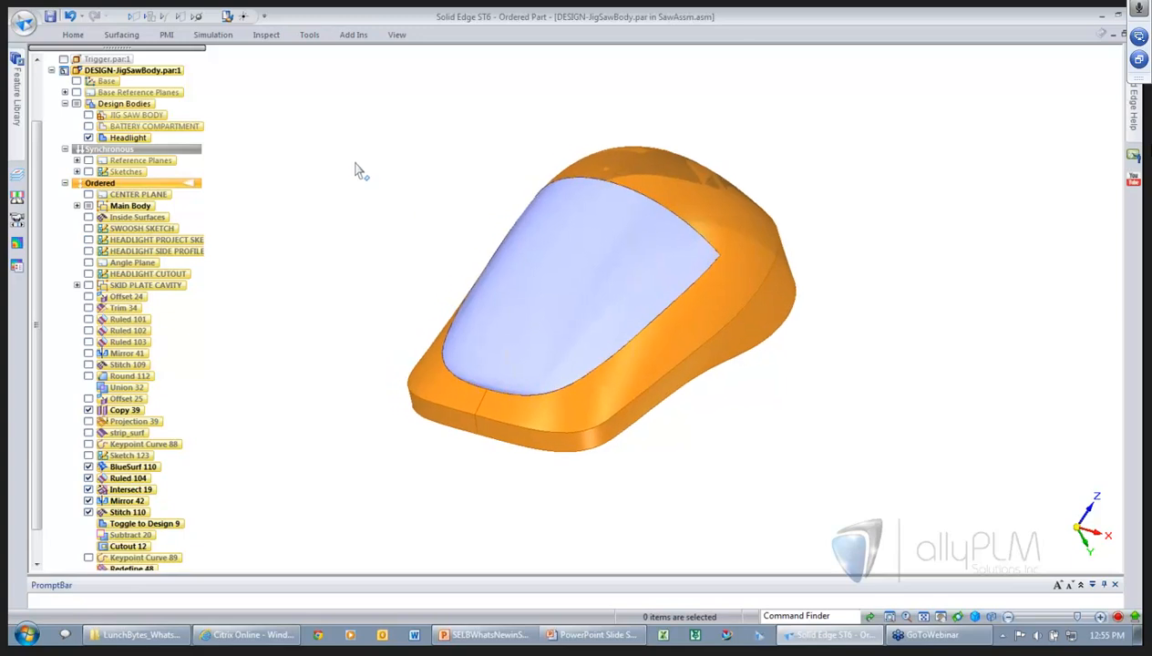
- Thicken the surface covering the headlight cutout into the new lens body
click(536, 56)
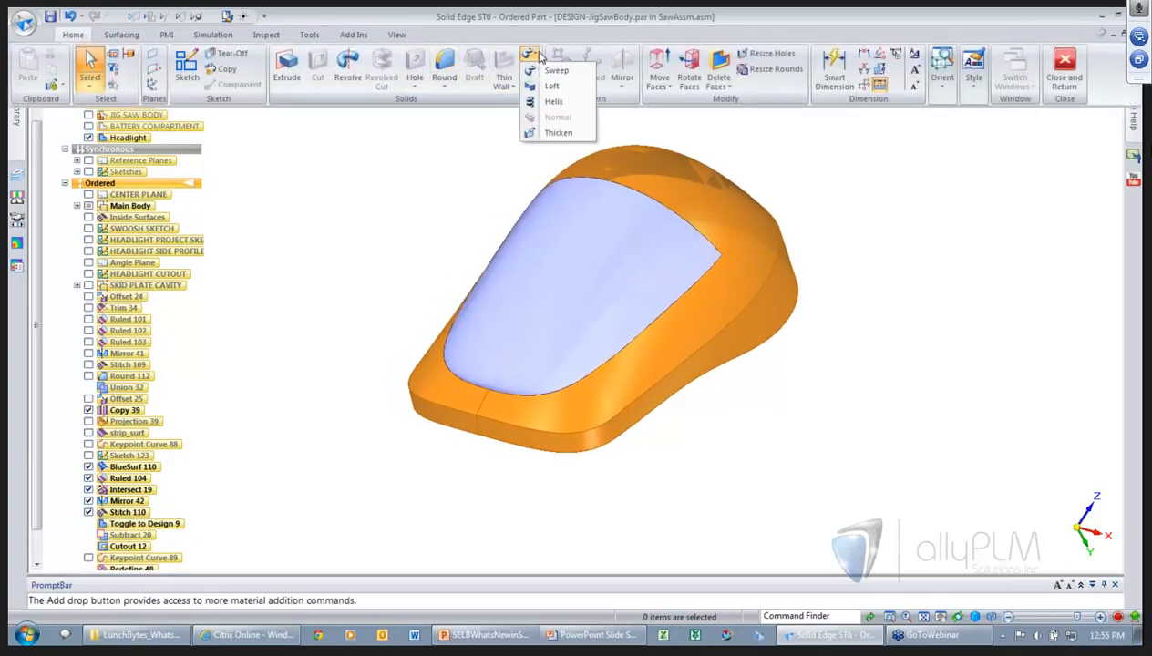
click(553, 133)
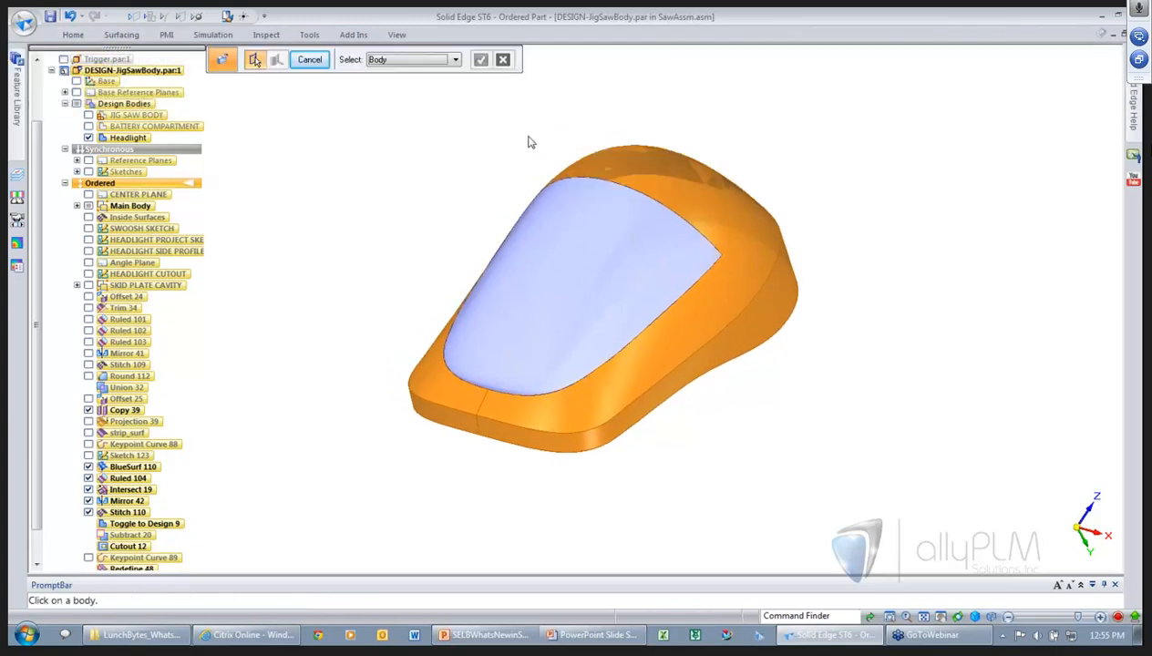
- Thicken the headlight surface into the lens body and apply the Glass style to it
click(547, 246)
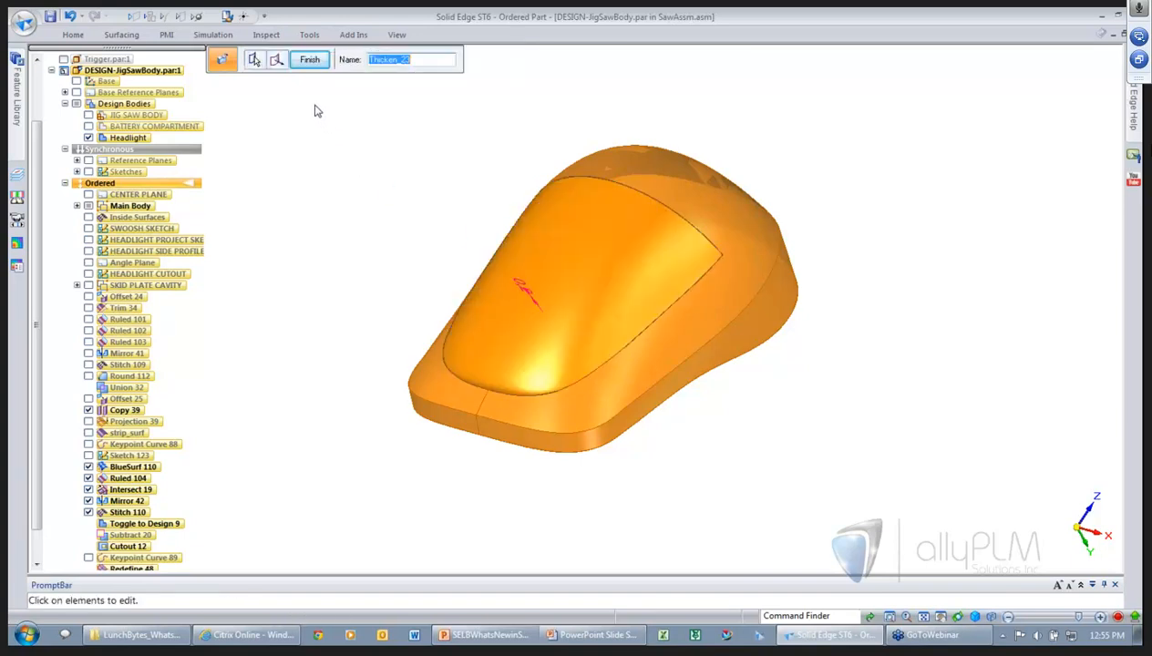
click(308, 57)
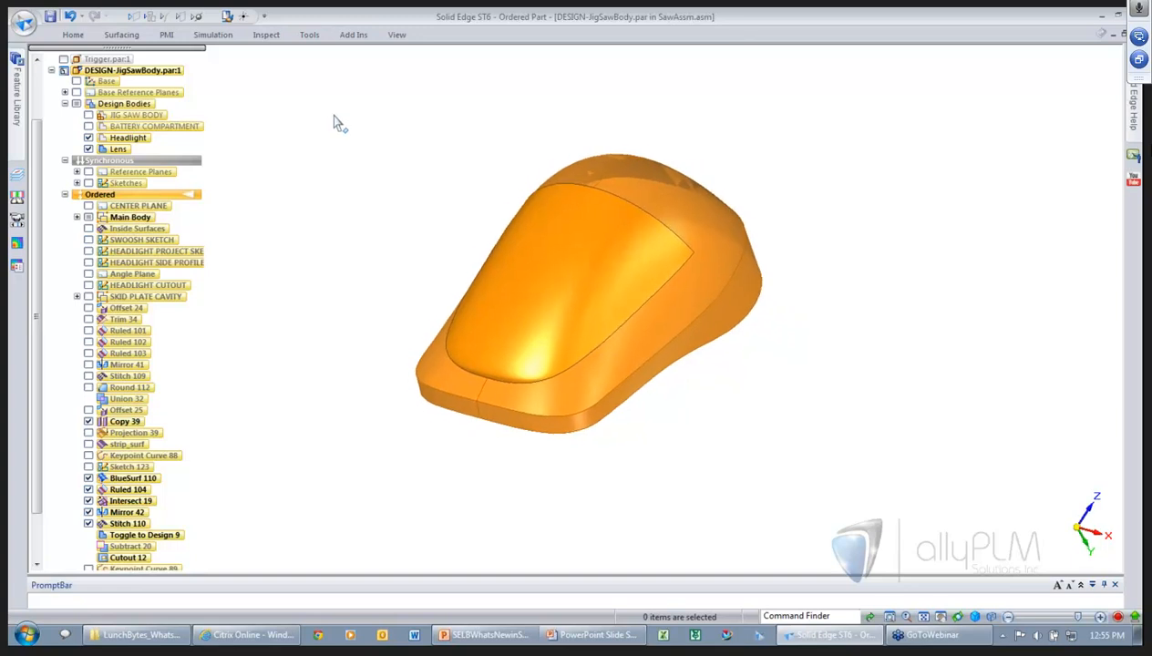
click(227, 16)
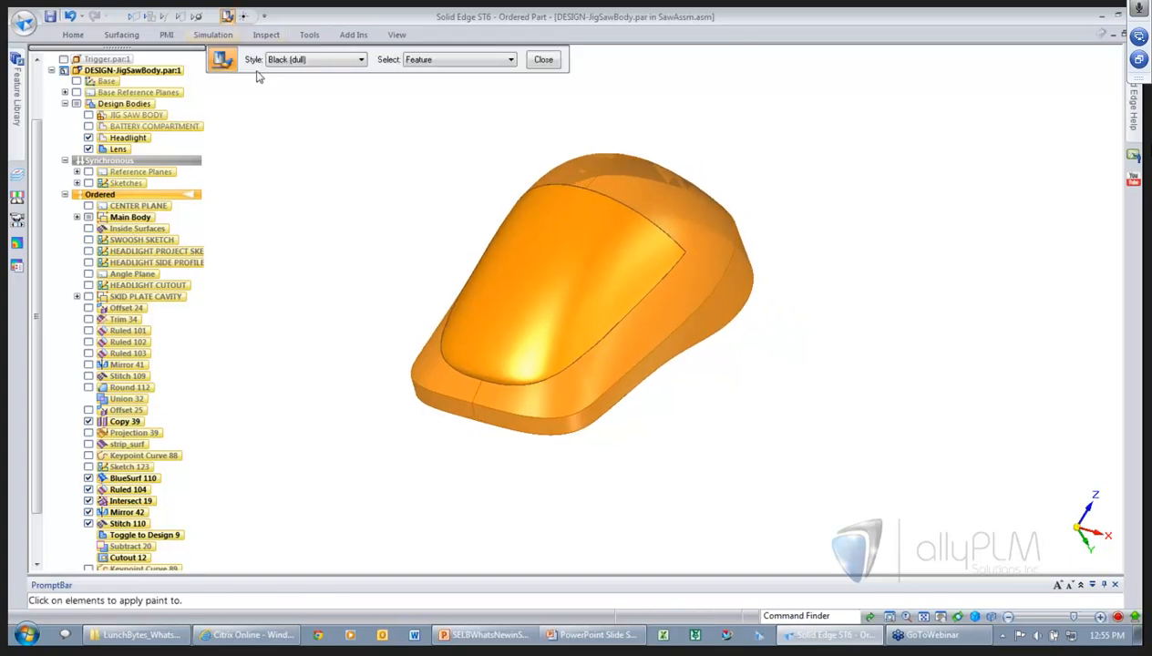
click(308, 62)
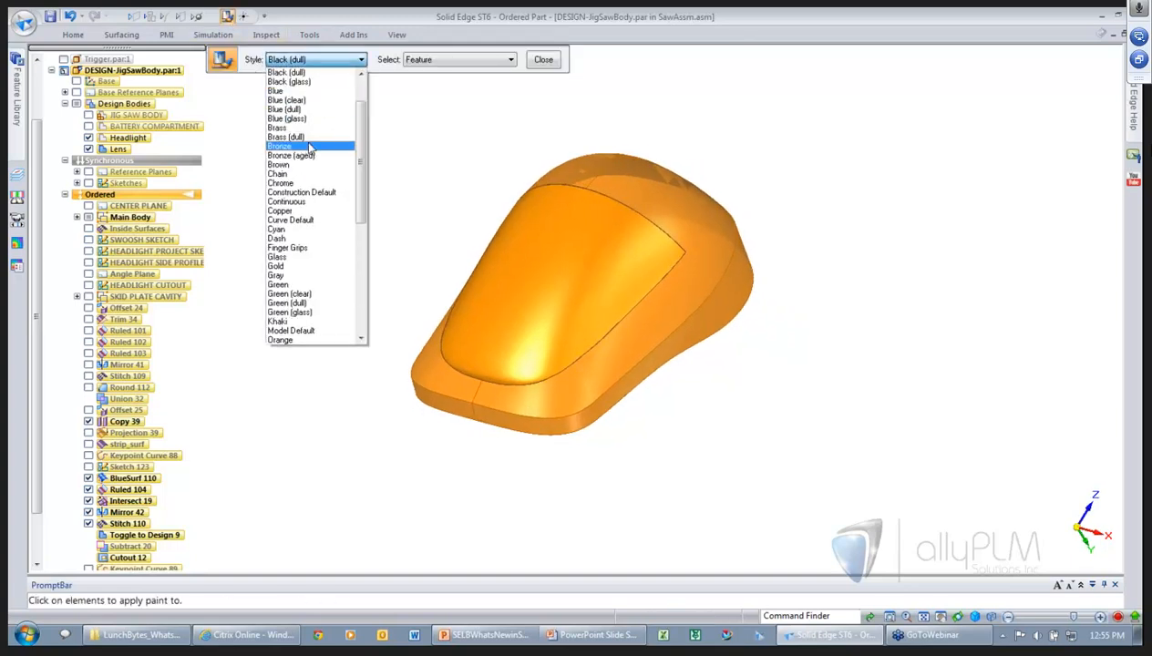
click(310, 257)
click(514, 254)
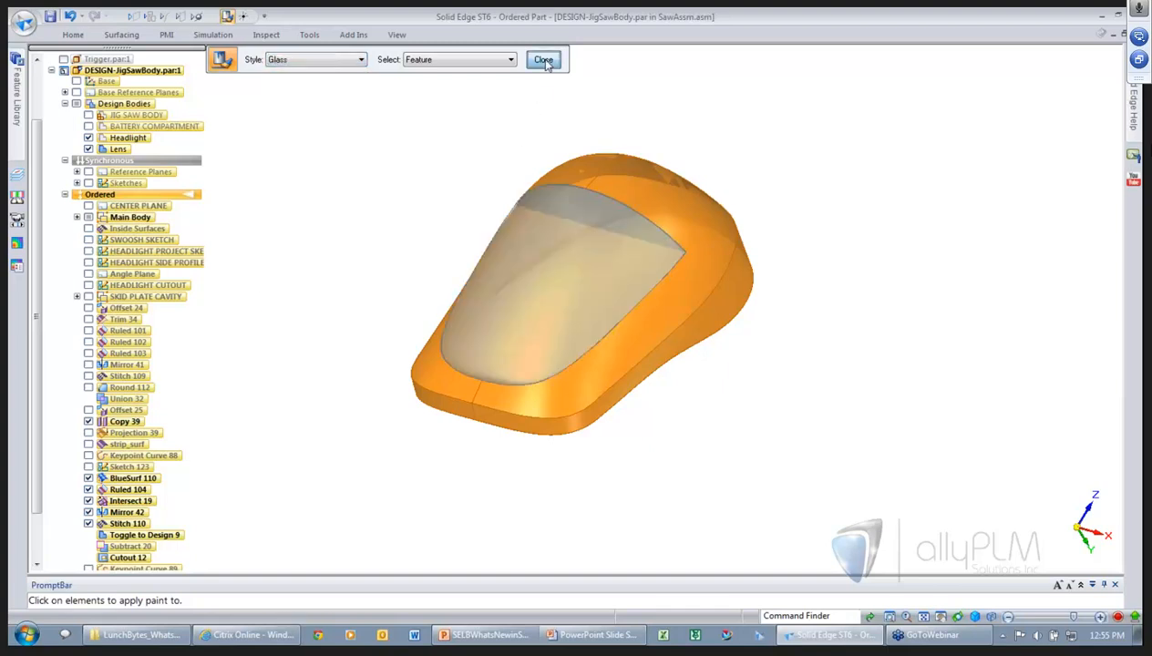
click(543, 61)
- Show the JIG SAW BODY design body and the SKID PLATE CAVITY surfaces
click(88, 115)
click(88, 126)
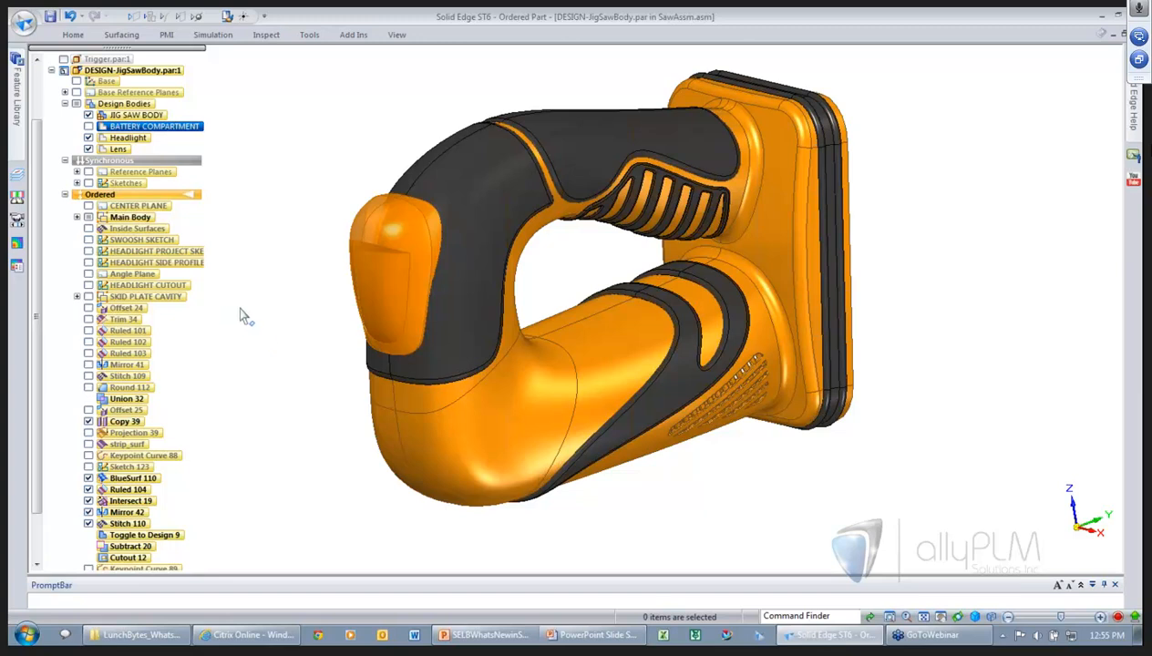
click(88, 296)
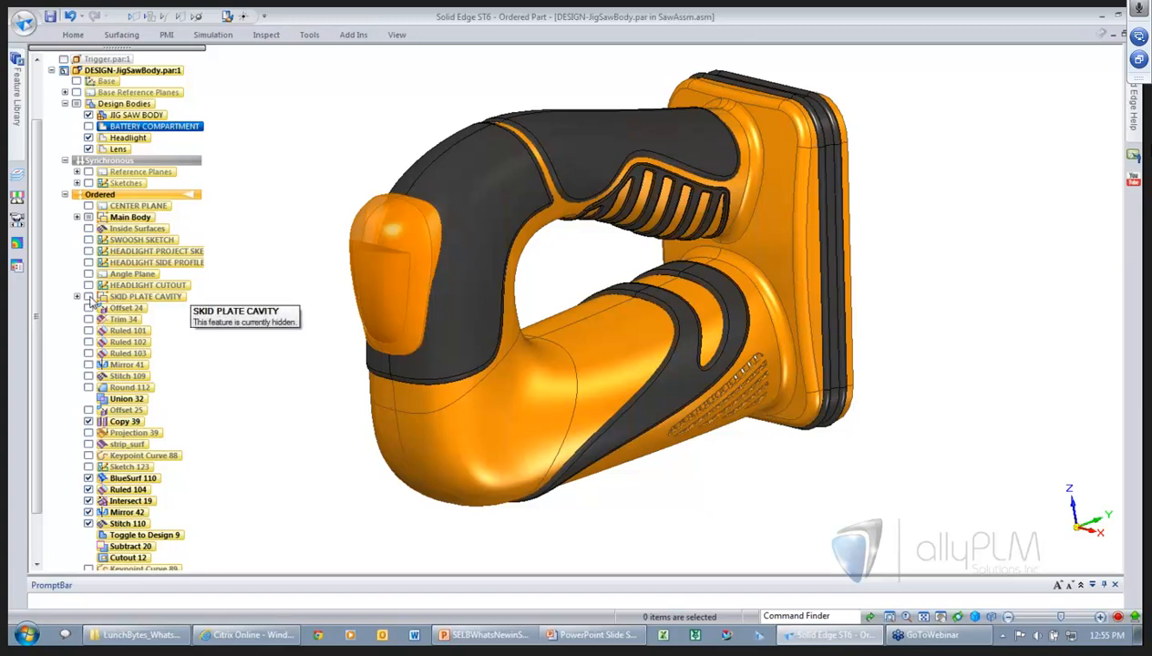
middle_drag(285, 332, 291, 357)
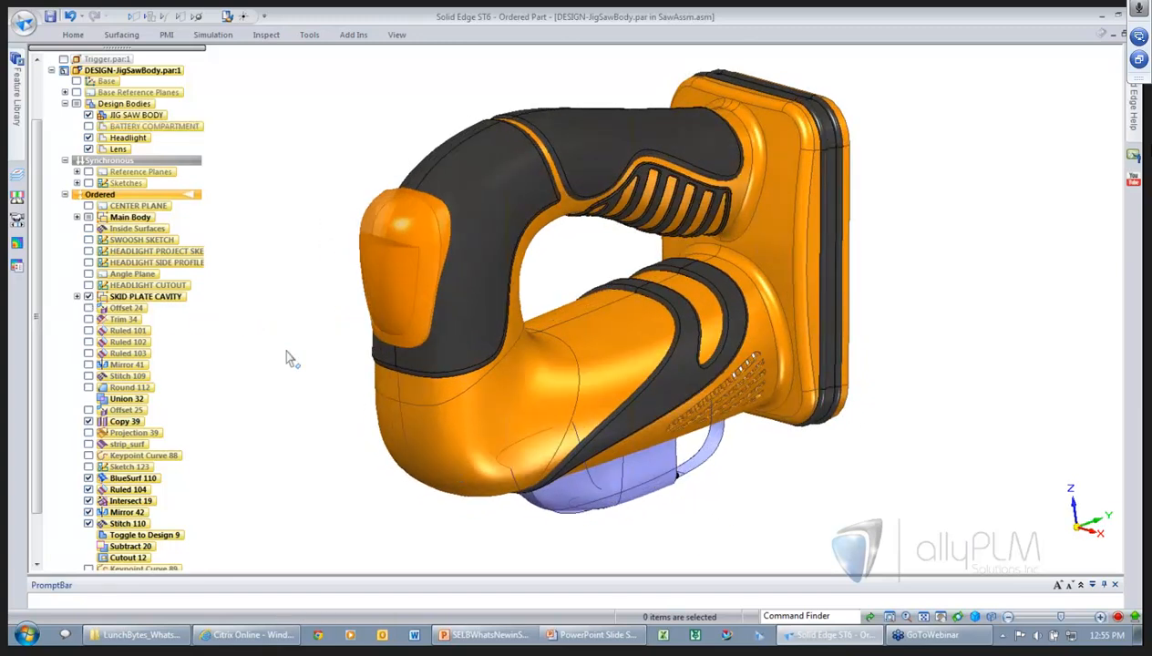
- Hide all design bodies as well as the sketches and curves, isolating the skid plate cavity surfaces
click(75, 103)
scroll(784, 455, up, 3)
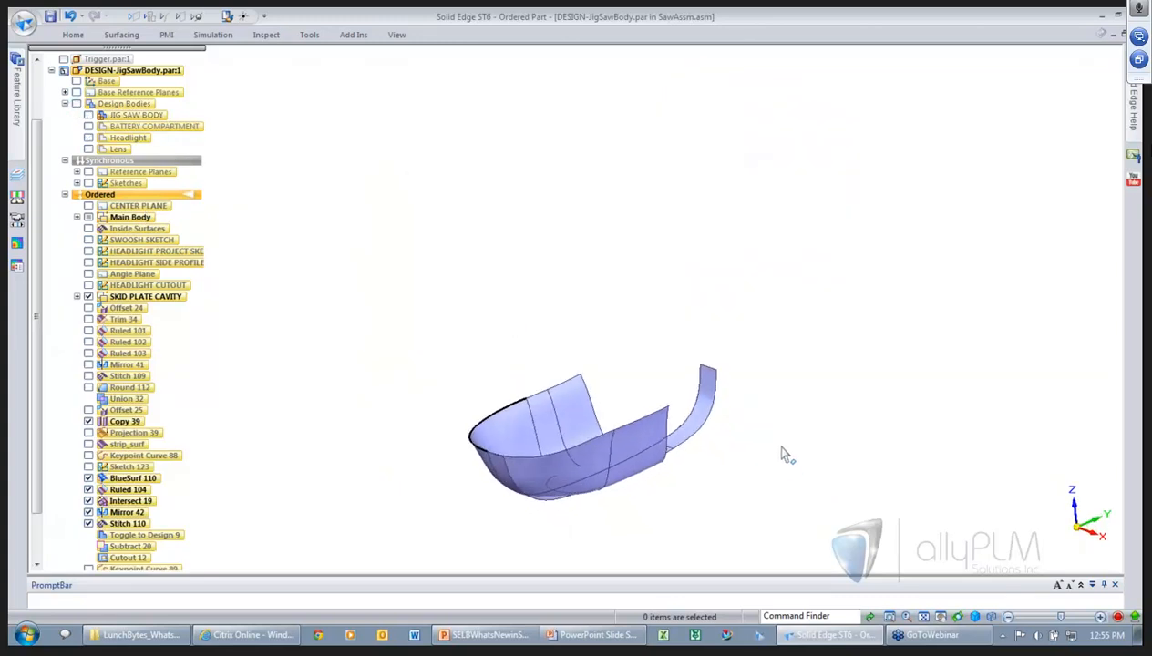
click(150, 18)
click(165, 17)
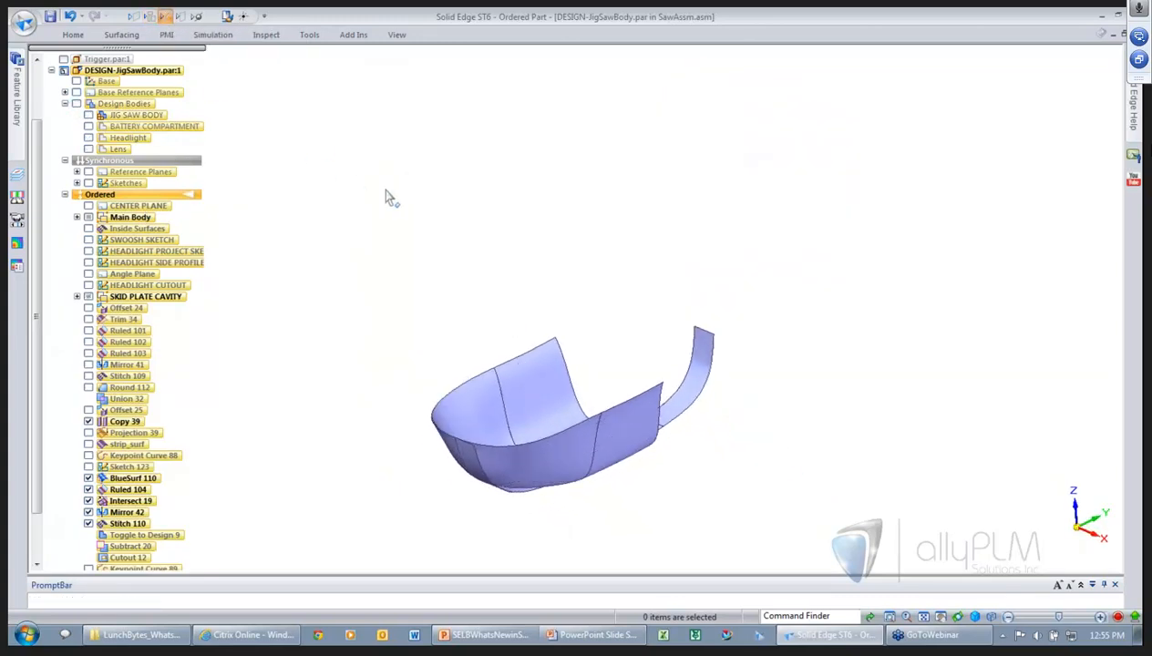
- Draw a keypoint curve from the upper end corner of the far side wall to the upper corner of the curved strip
right_drag(396, 189, 393, 246)
scroll(537, 289, up, 2)
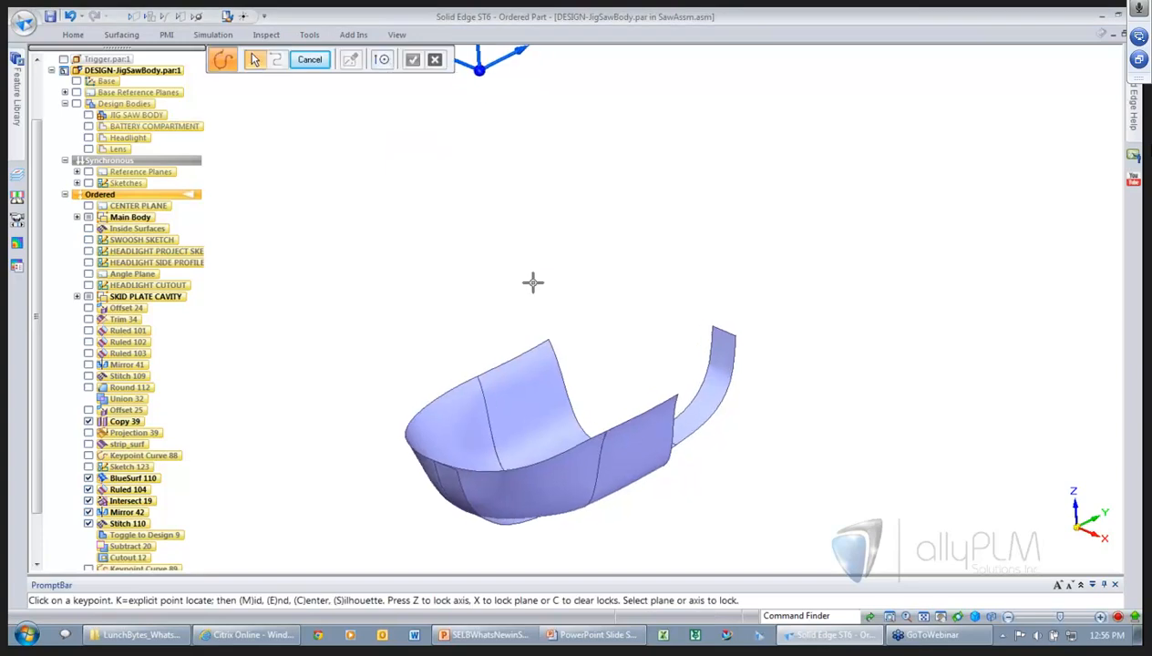
click(545, 345)
click(742, 328)
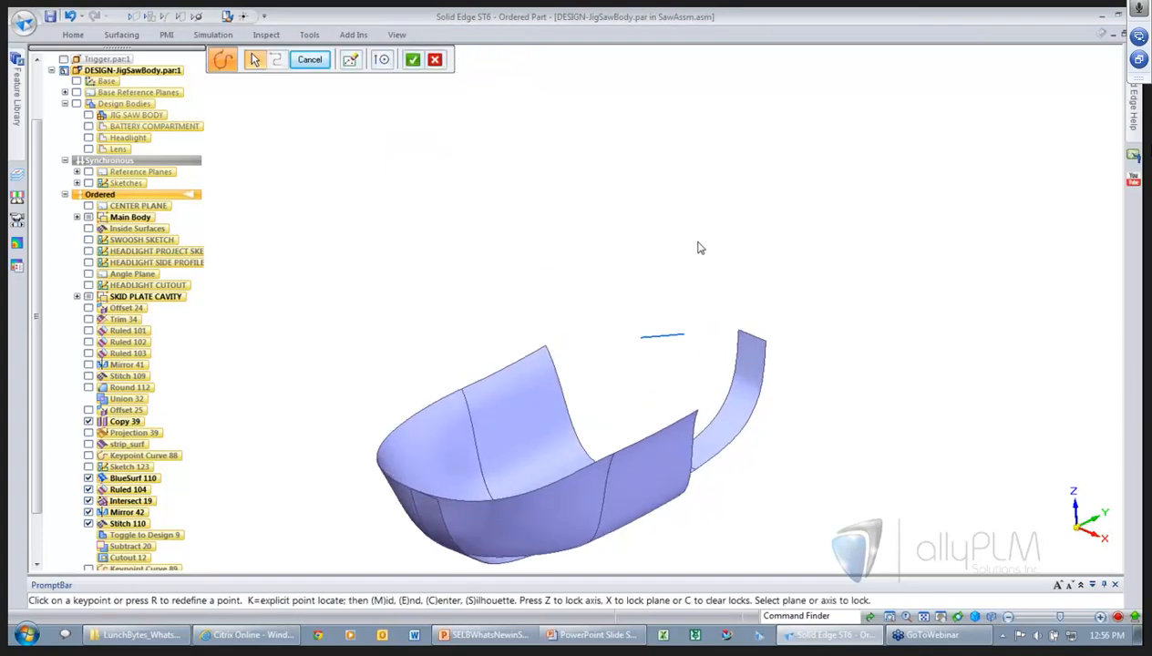
click(310, 59)
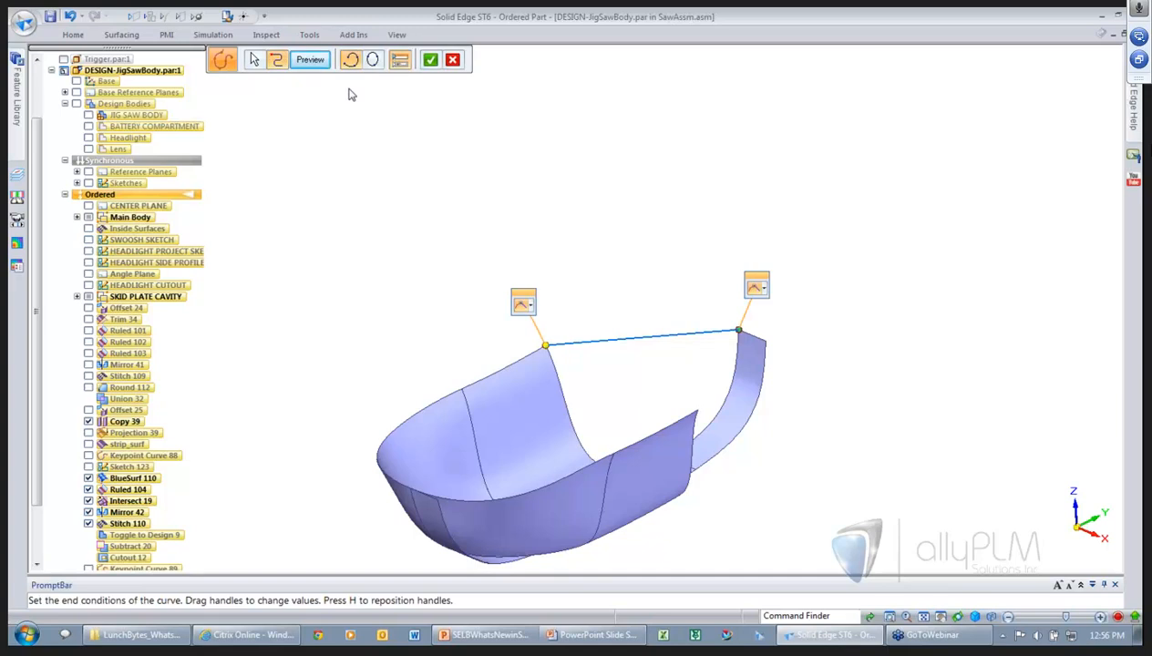
- Set the keypoint curve to Curvature Continuous at the side wall and Tangent Continuous at the strip, and finish it
click(529, 306)
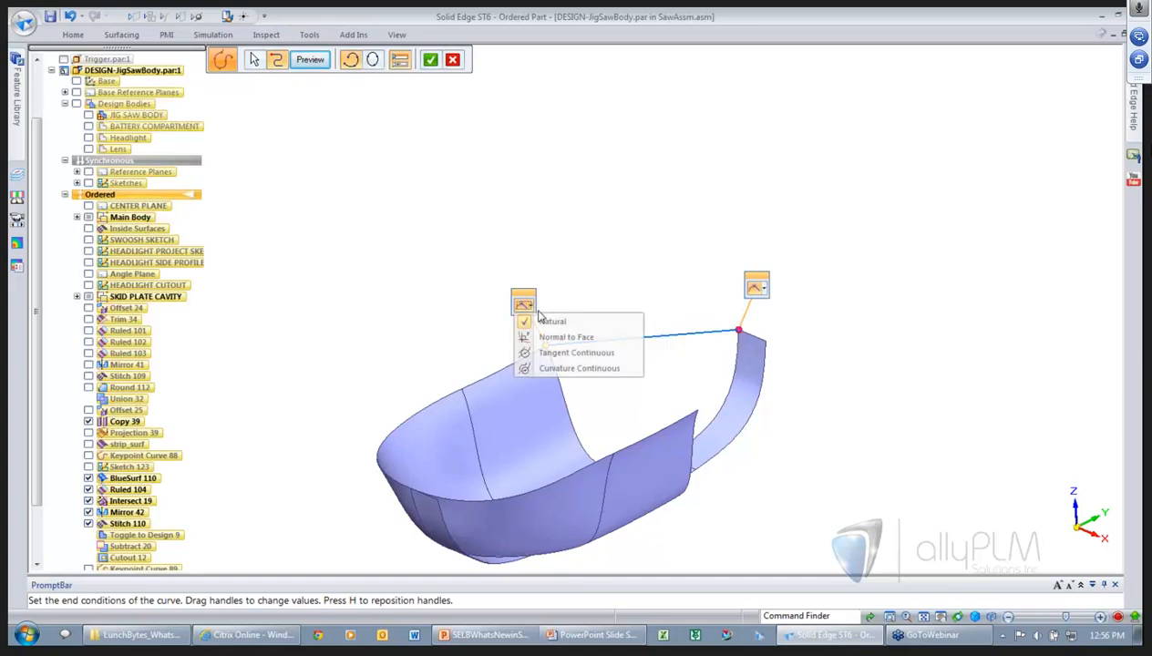
click(551, 368)
click(764, 293)
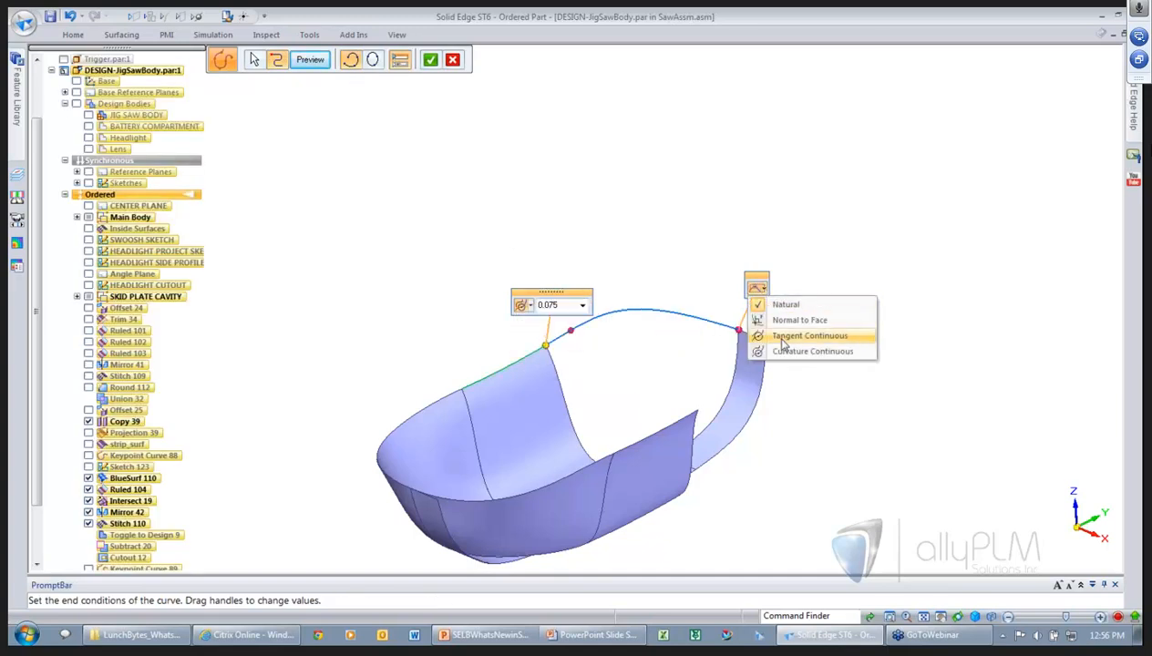
click(763, 336)
drag(763, 342, 715, 324)
right_click(429, 208)
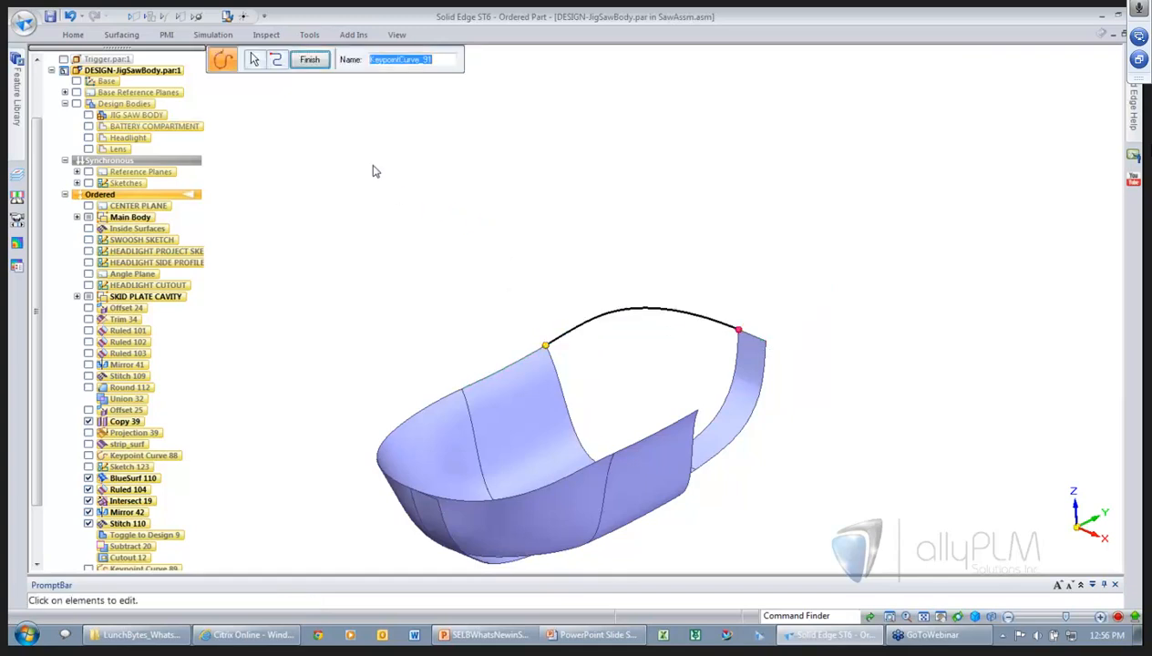
click(309, 62)
- Define a bounded surface from the closed loop of keypoint curve, side wall edge, bottom edge and strip edge
click(108, 36)
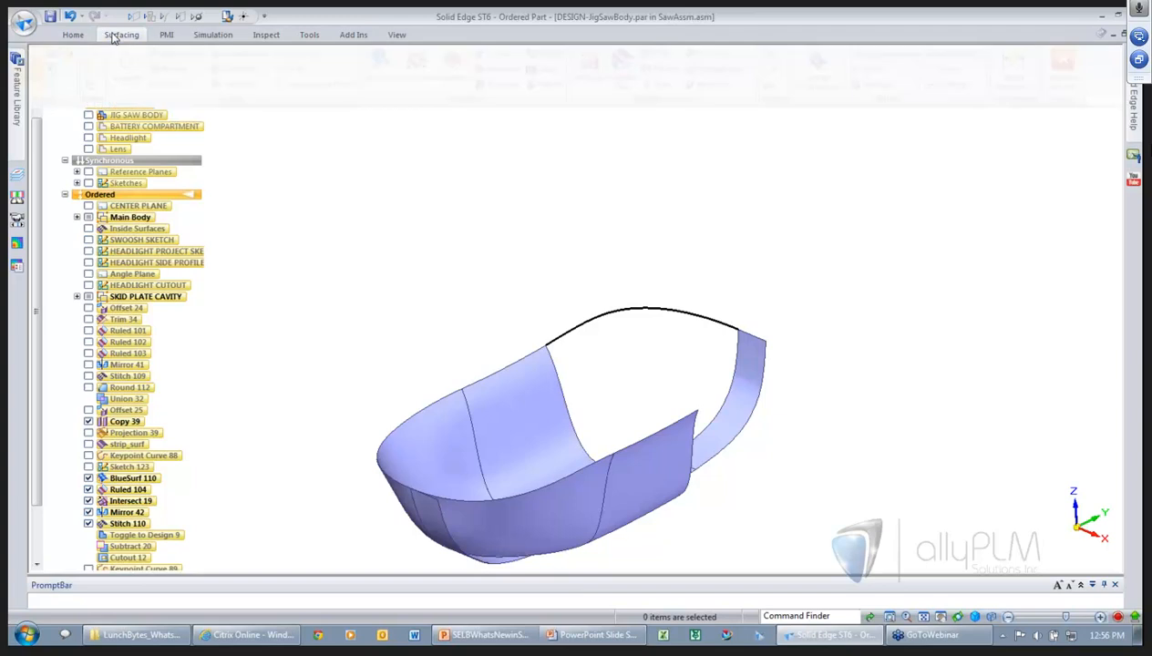
click(389, 61)
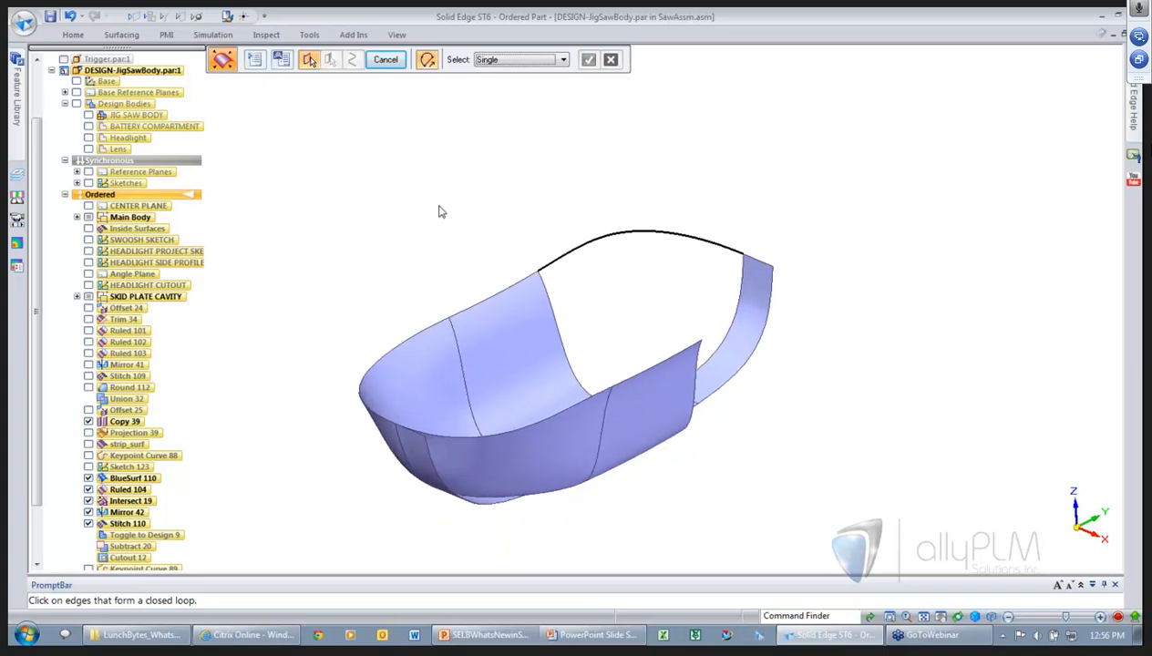
click(546, 268)
click(544, 287)
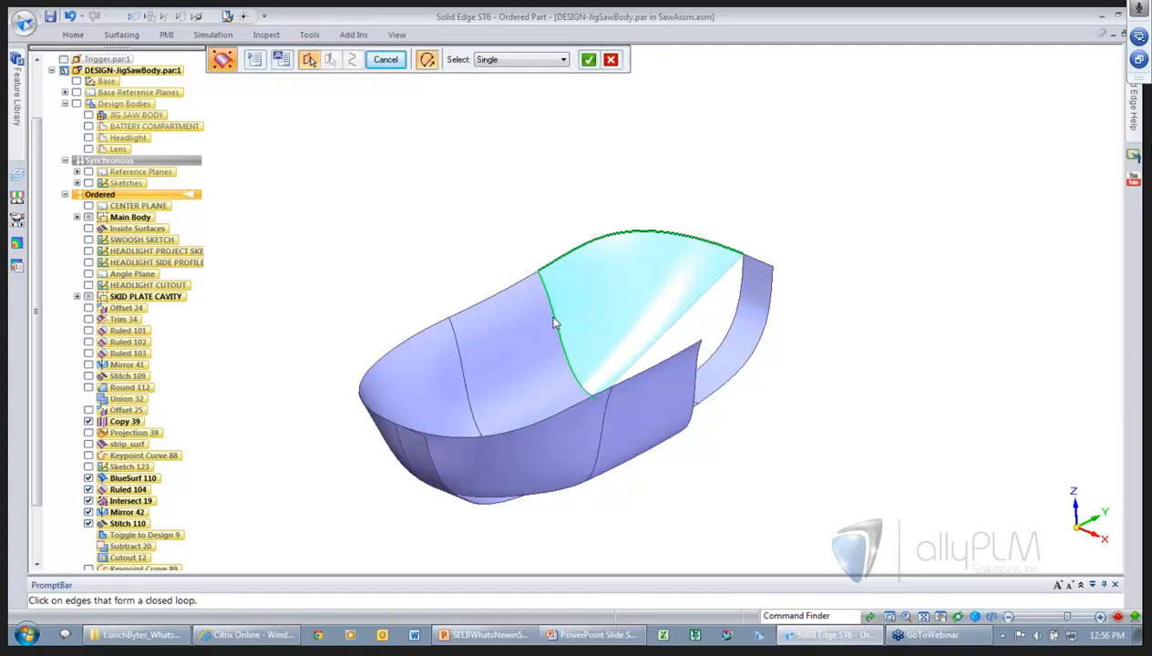
middle_drag(563, 330, 689, 275)
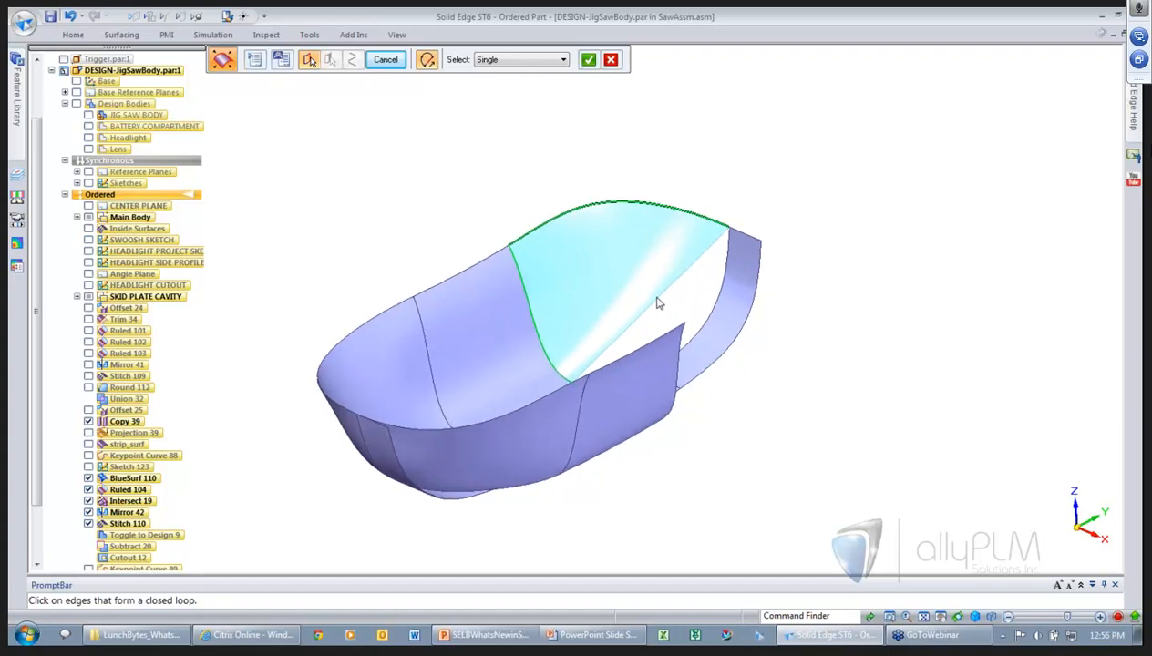
middle_drag(606, 362, 609, 312)
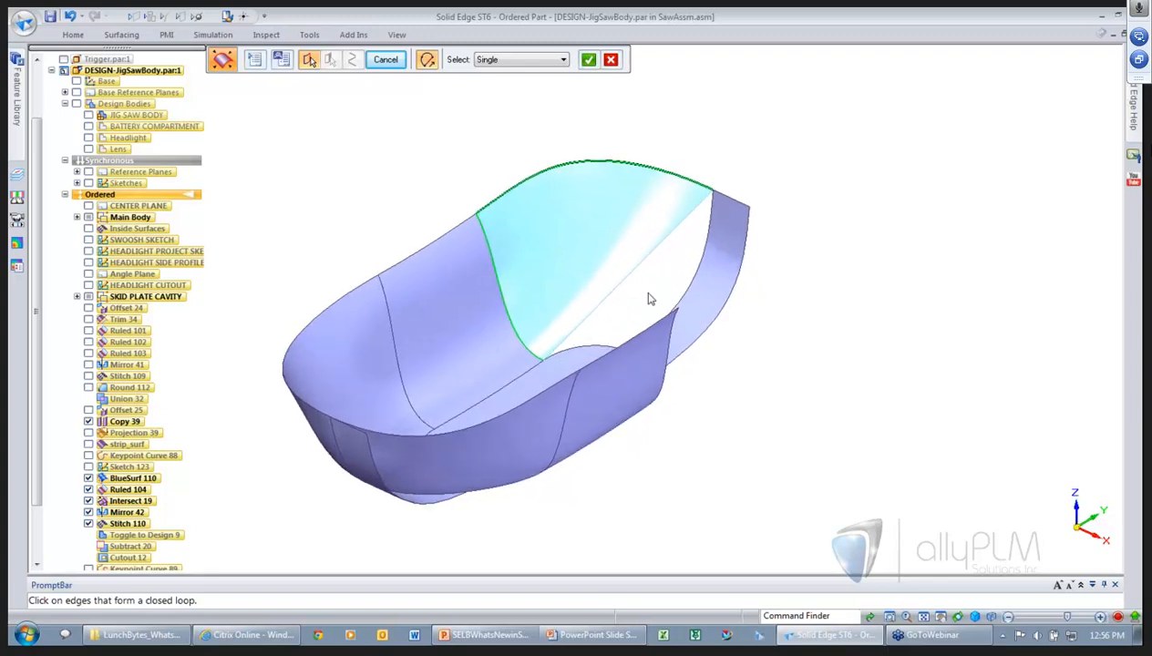
middle_drag(810, 309, 577, 301)
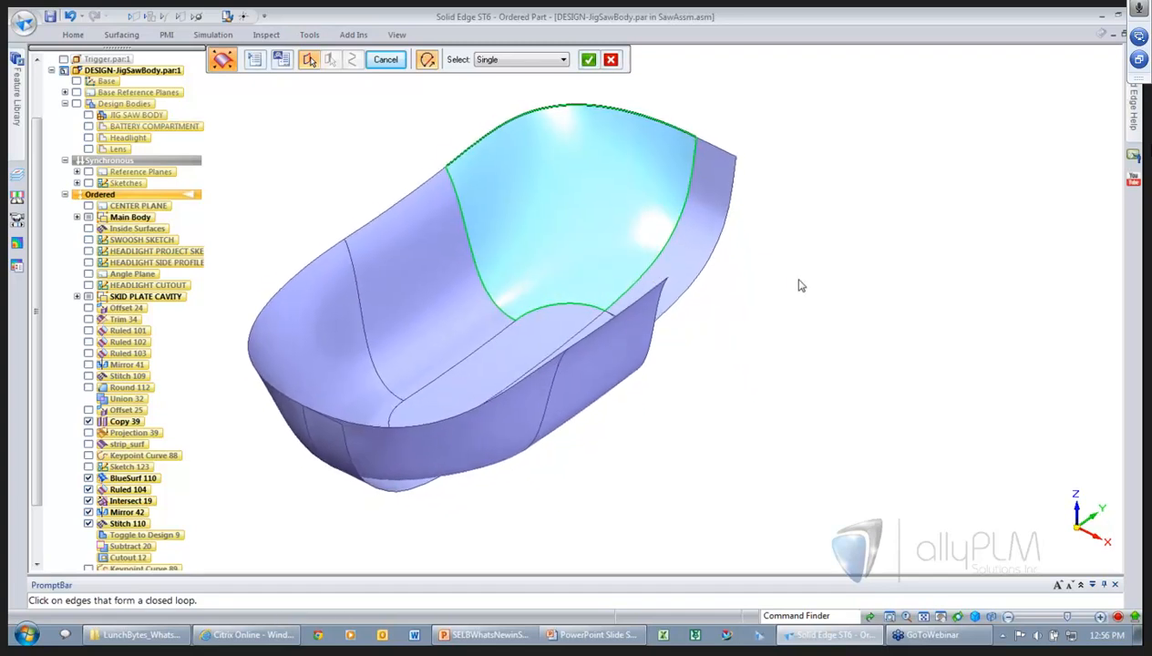
click(588, 59)
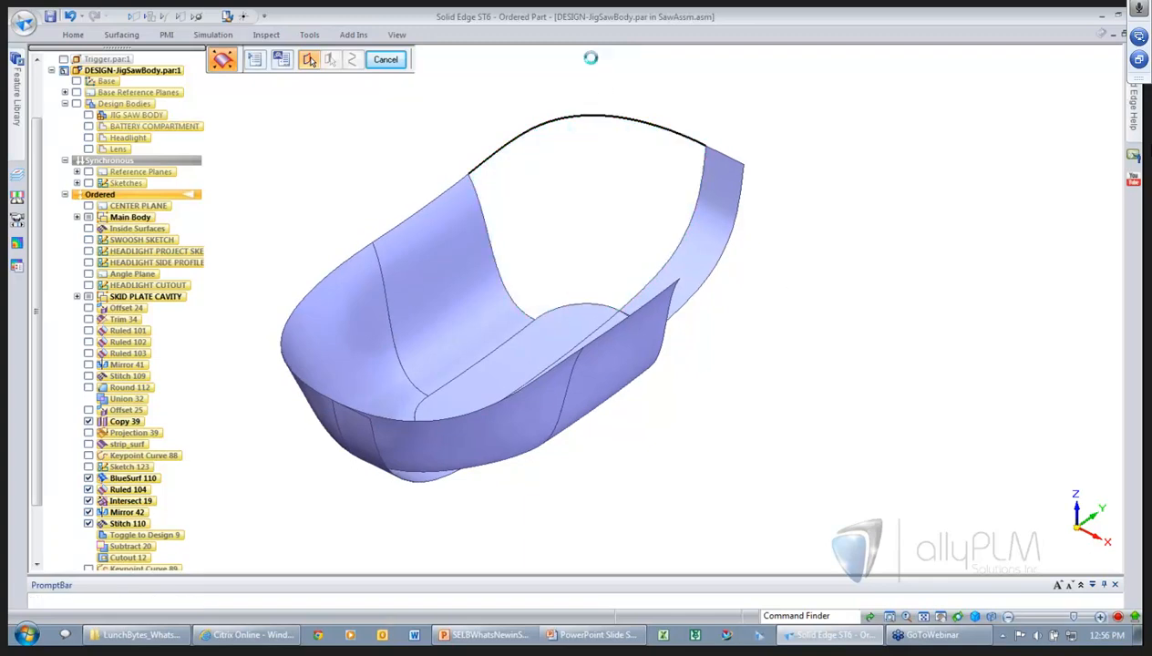
- Make the bounded surface Tangent Continuous along its strip, bottom and side wall edges, and finish the surface
click(330, 60)
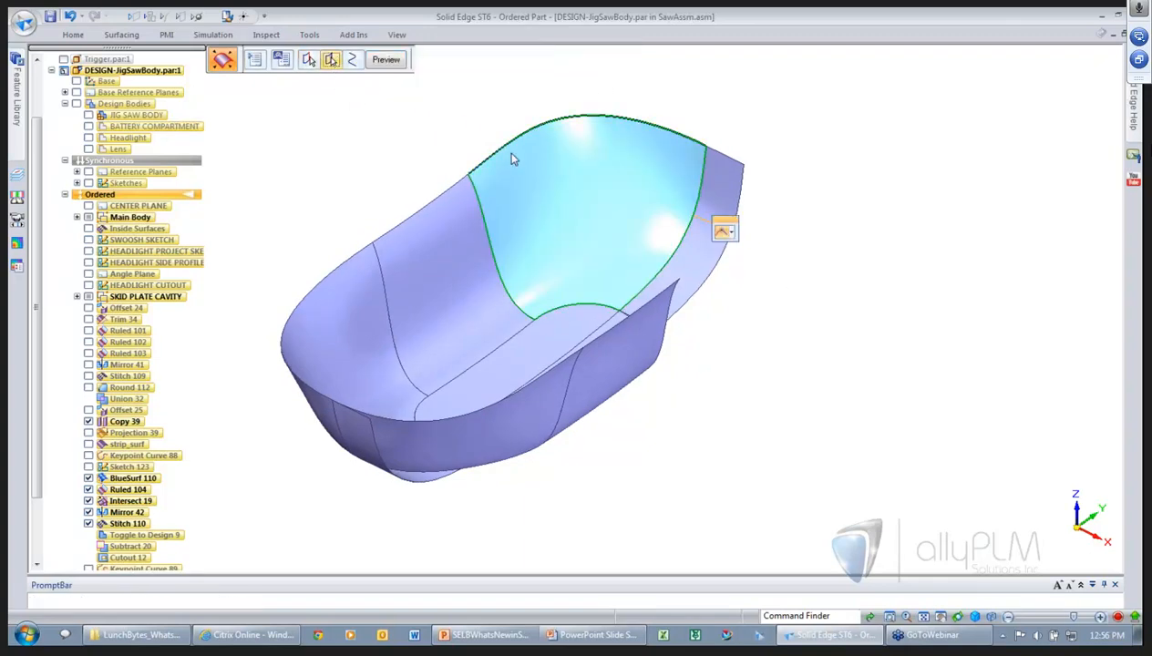
click(451, 62)
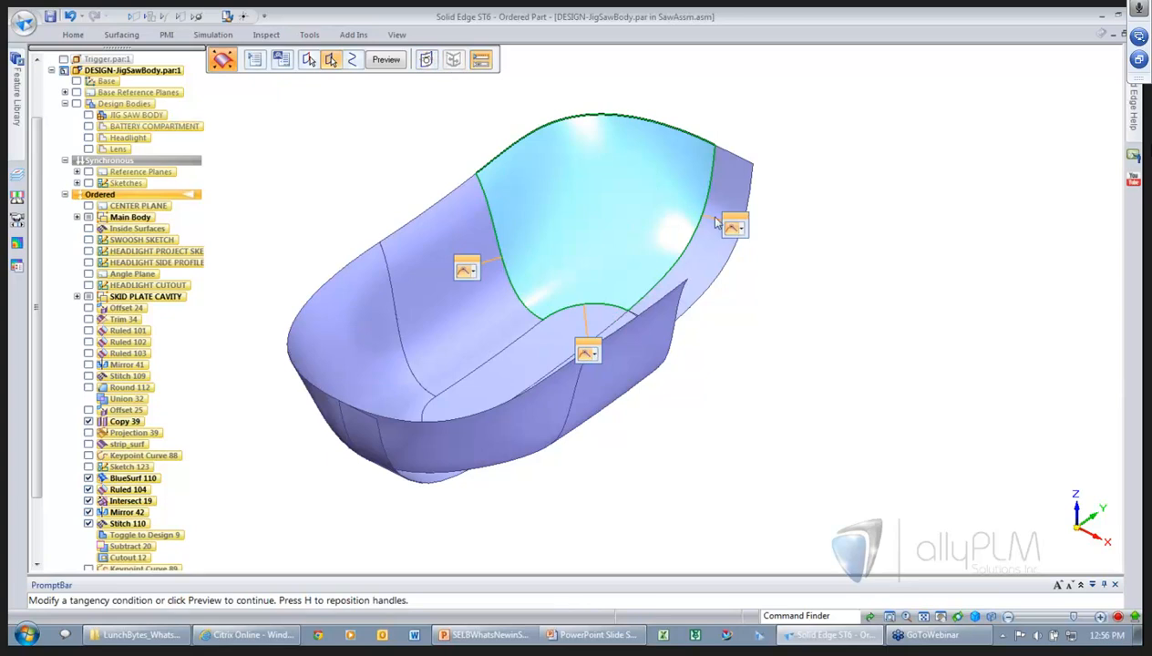
click(741, 234)
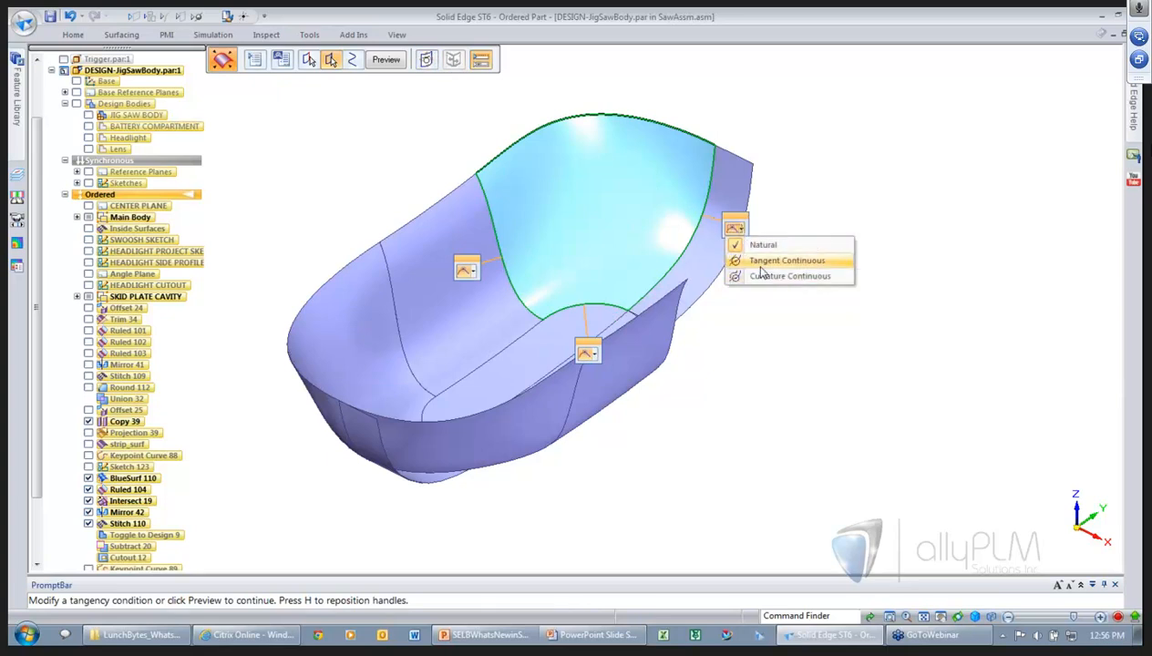
click(759, 263)
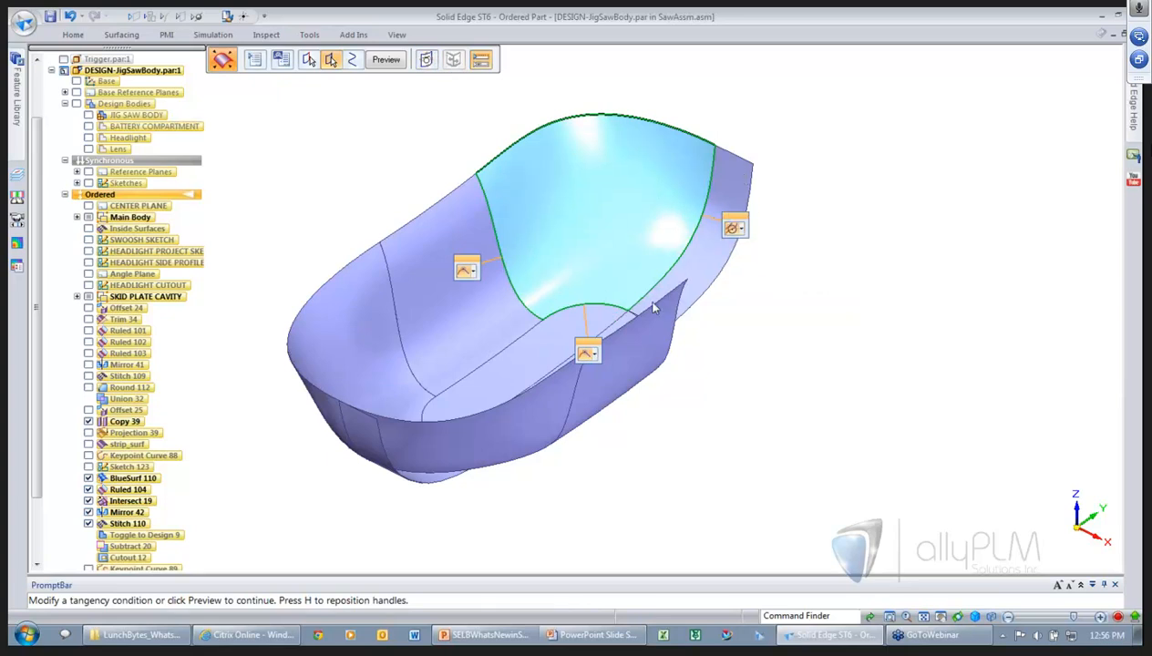
click(592, 358)
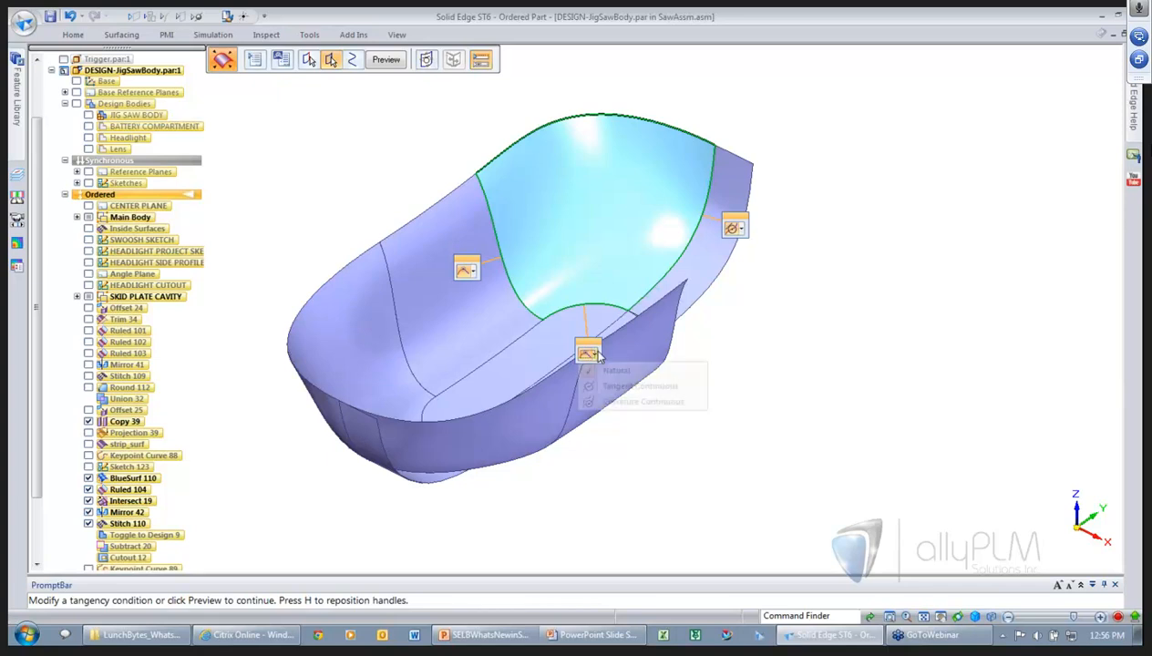
click(615, 390)
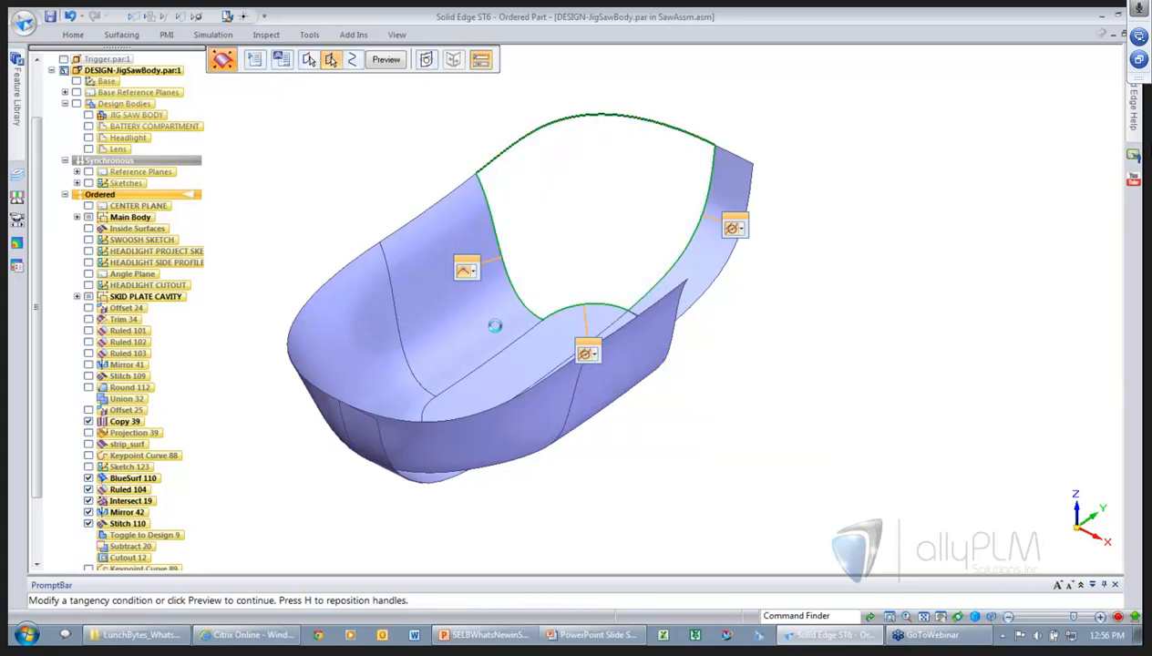
click(467, 271)
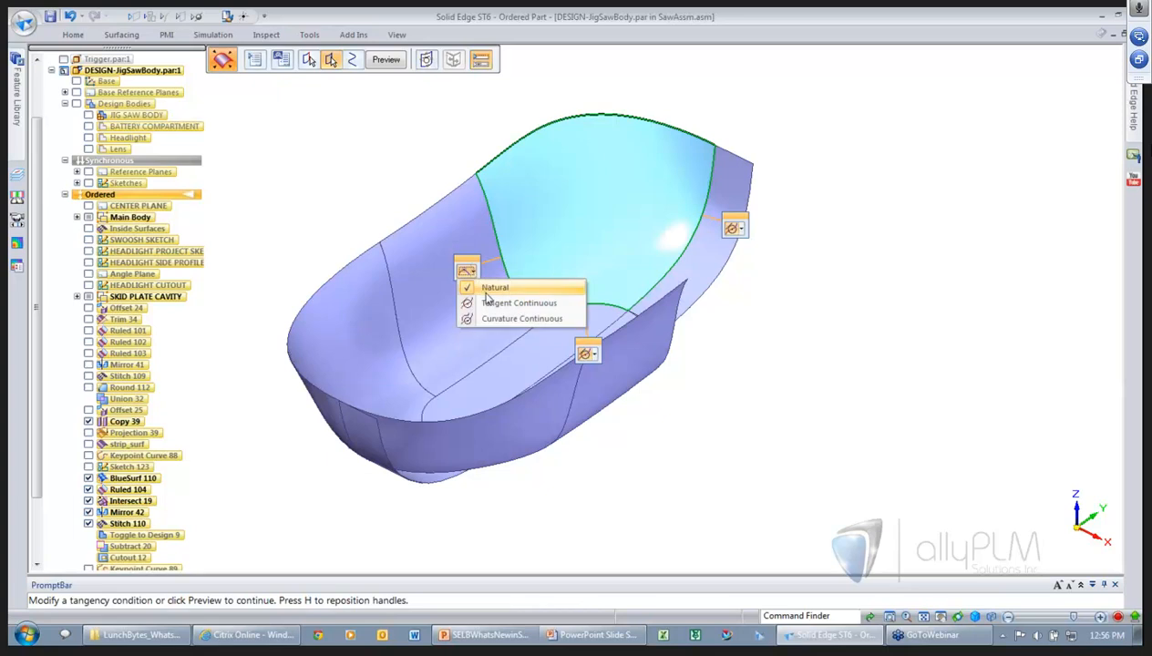
click(495, 307)
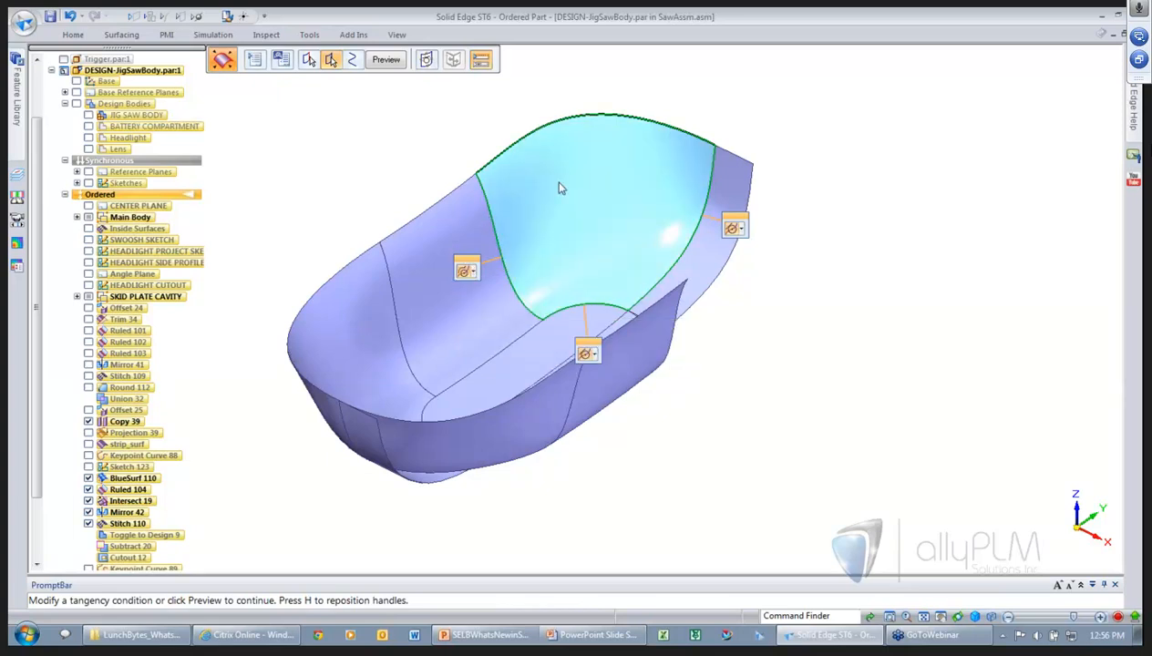
right_click(380, 139)
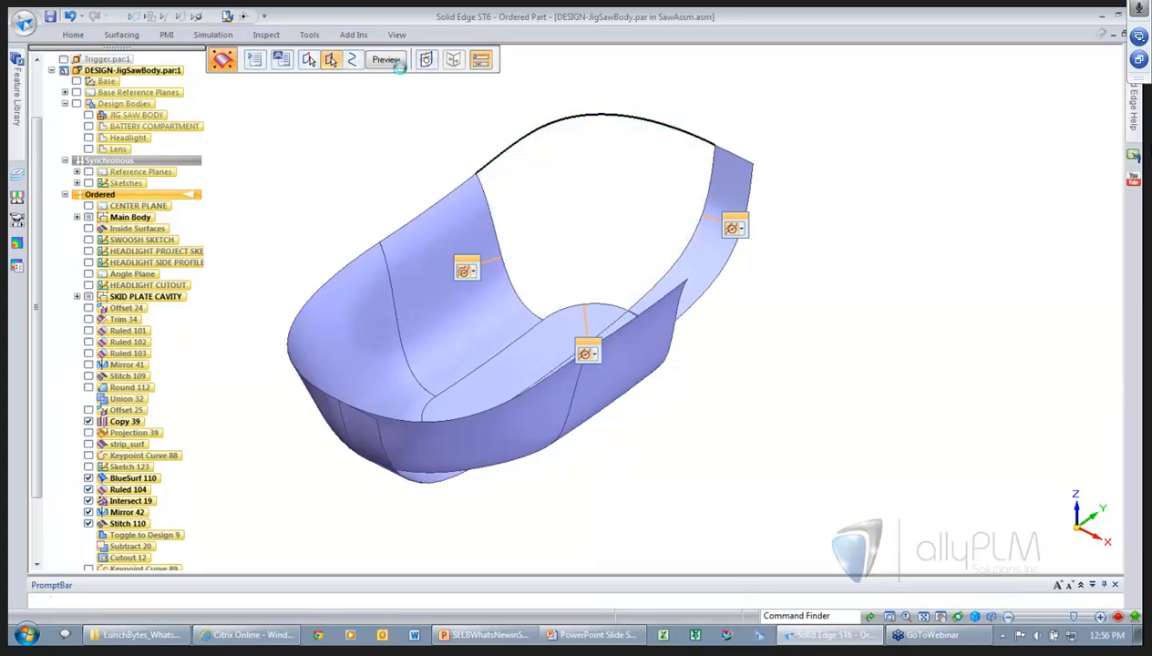
click(394, 64)
click(386, 62)
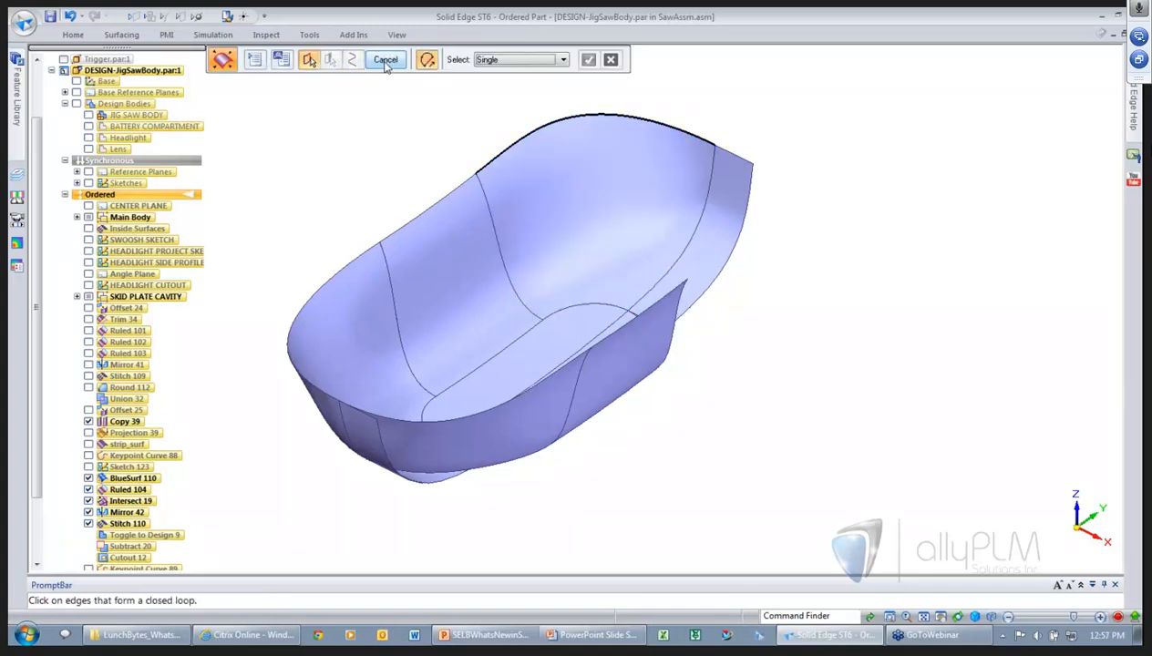
key(Escape)
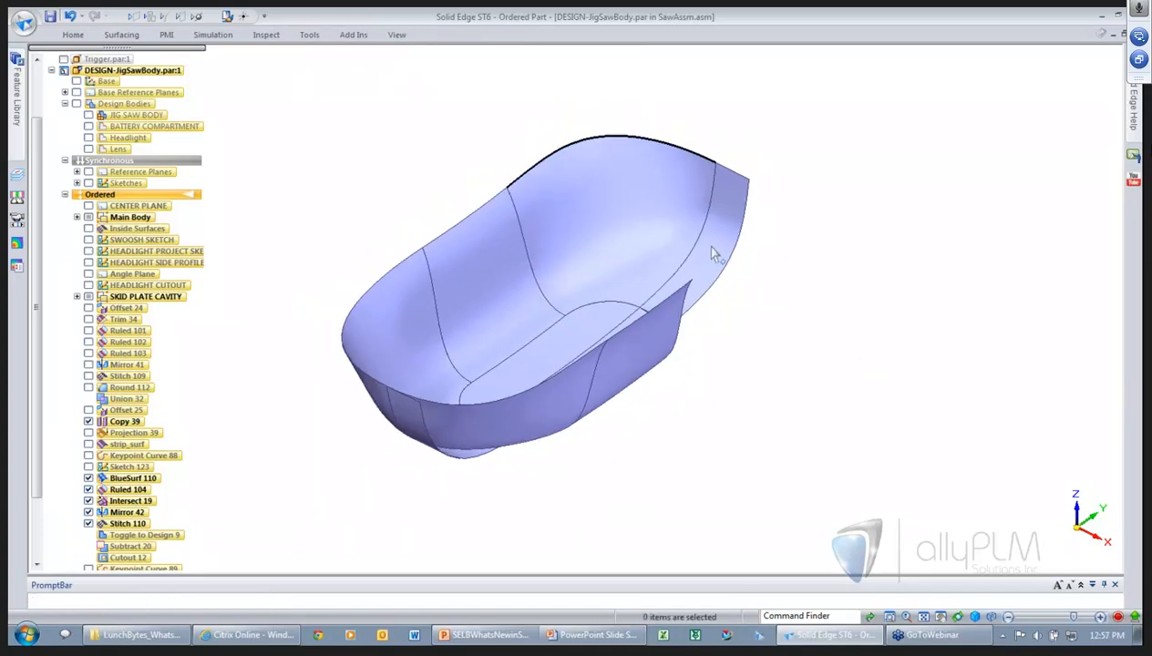
- Hide the Strip Surface in the skid plate cavity
click(712, 250)
right_click(712, 248)
click(771, 474)
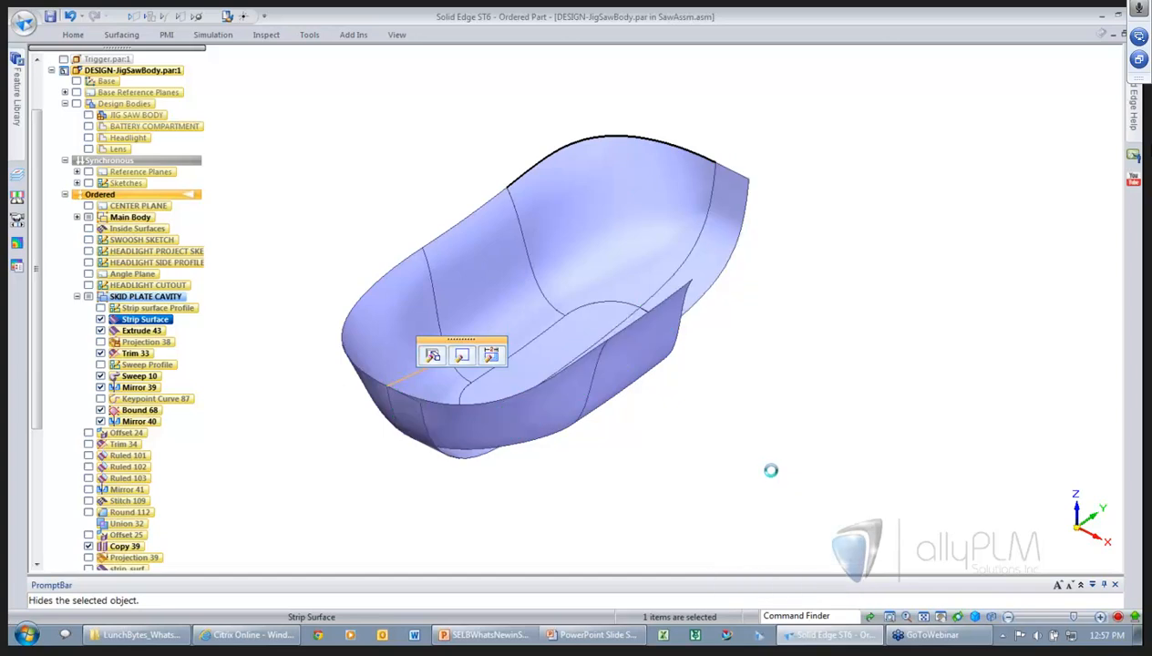
- Mirror the new bounded surface of the skid plate cavity about the CENTER PLANE and finish the mirror
right_click(406, 165)
click(380, 161)
click(564, 188)
right_click(353, 202)
click(139, 205)
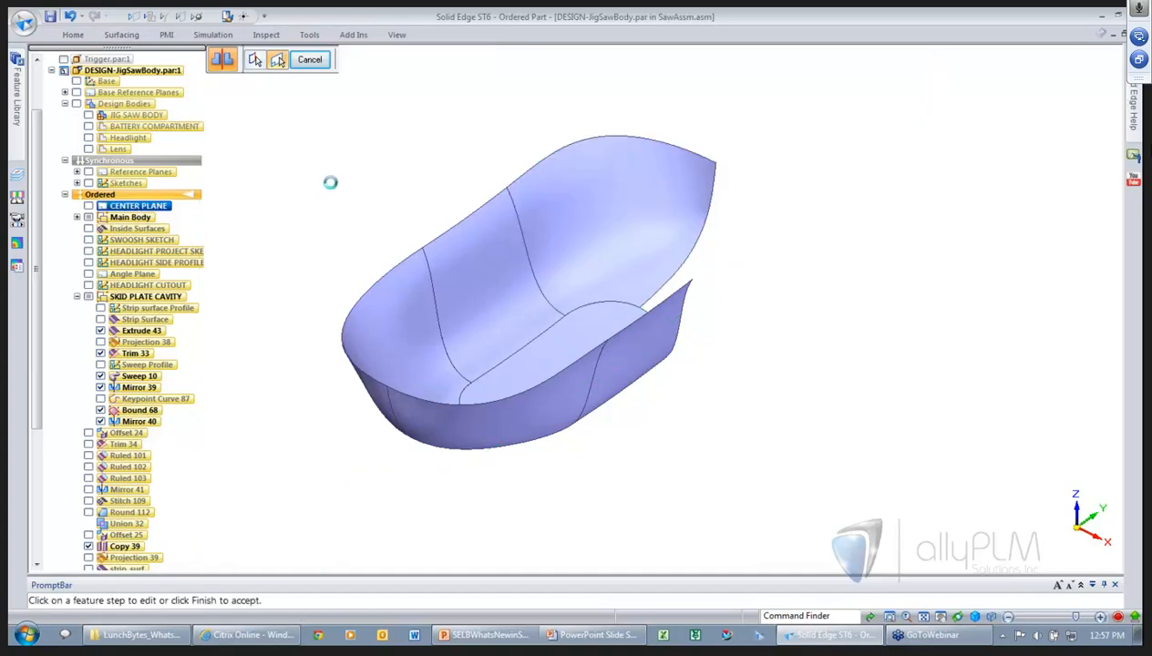
click(314, 62)
- Stitch all the visible skid plate cavity surfaces into one stitched surface and finish it
right_drag(351, 162, 316, 121)
drag(283, 101, 820, 497)
right_click(827, 401)
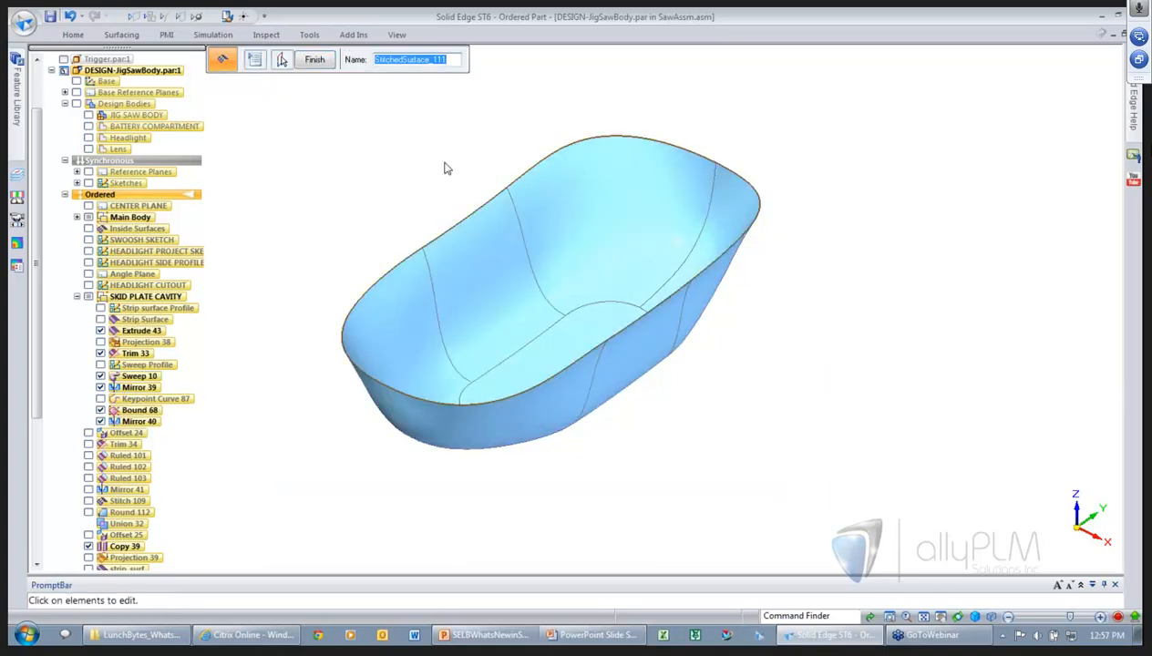
click(315, 62)
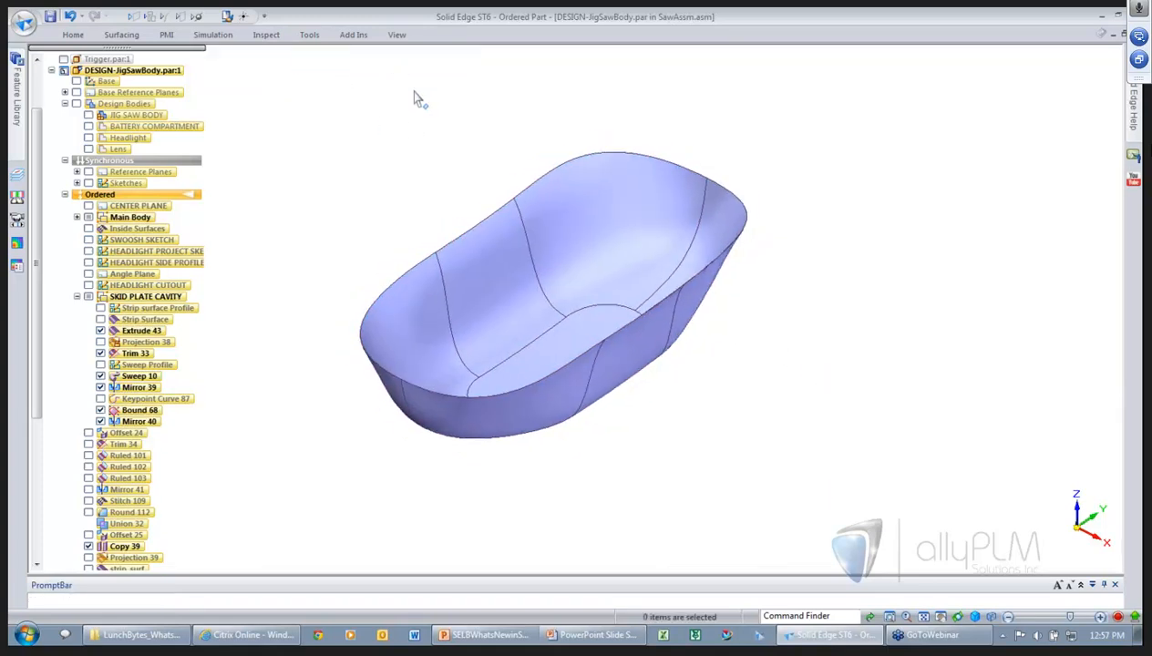
- Show zebra stripes on the stitched cavity surface and inspect the continuity across its seams from several angles
click(276, 39)
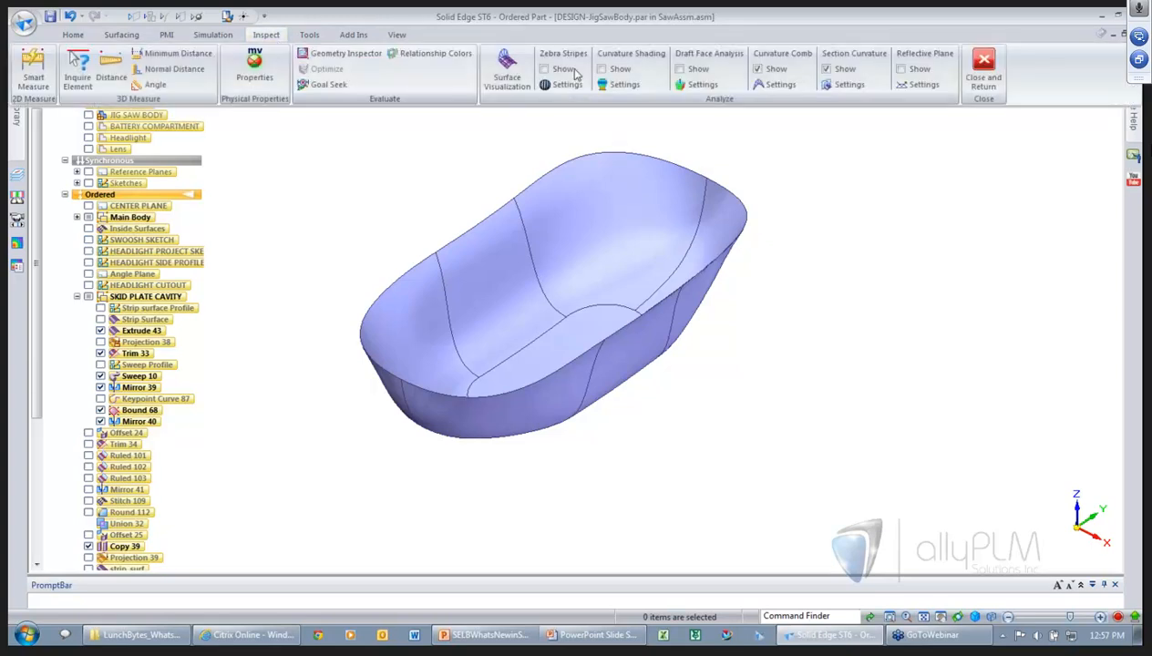
click(567, 70)
middle_drag(445, 192, 847, 296)
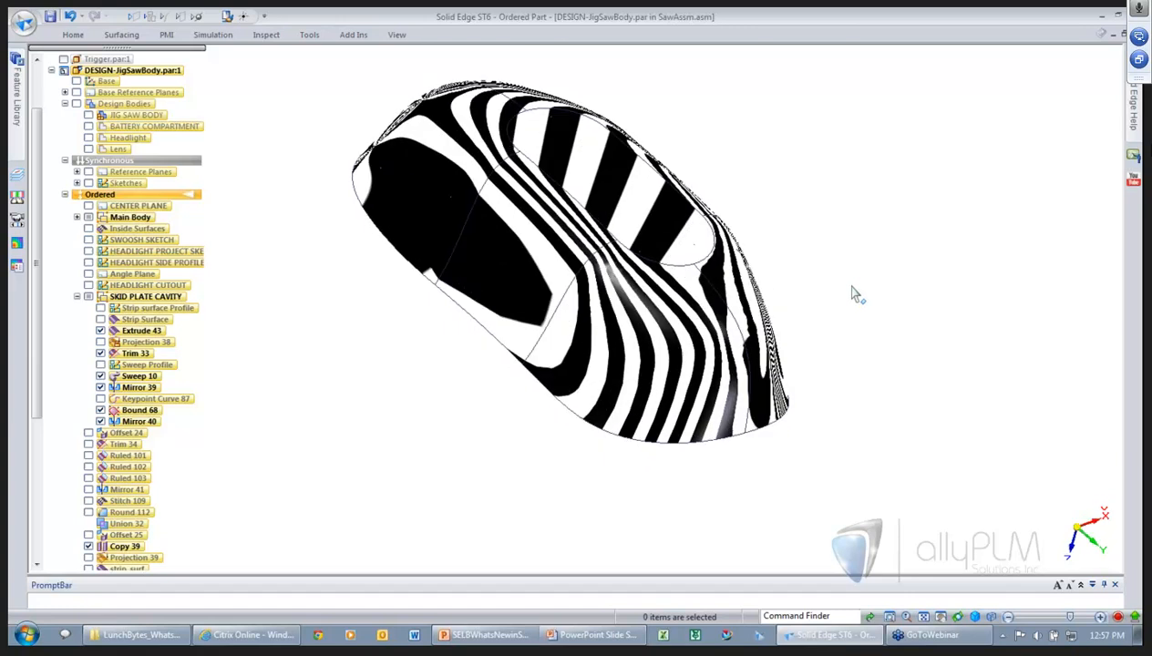
middle_drag(852, 293, 406, 321)
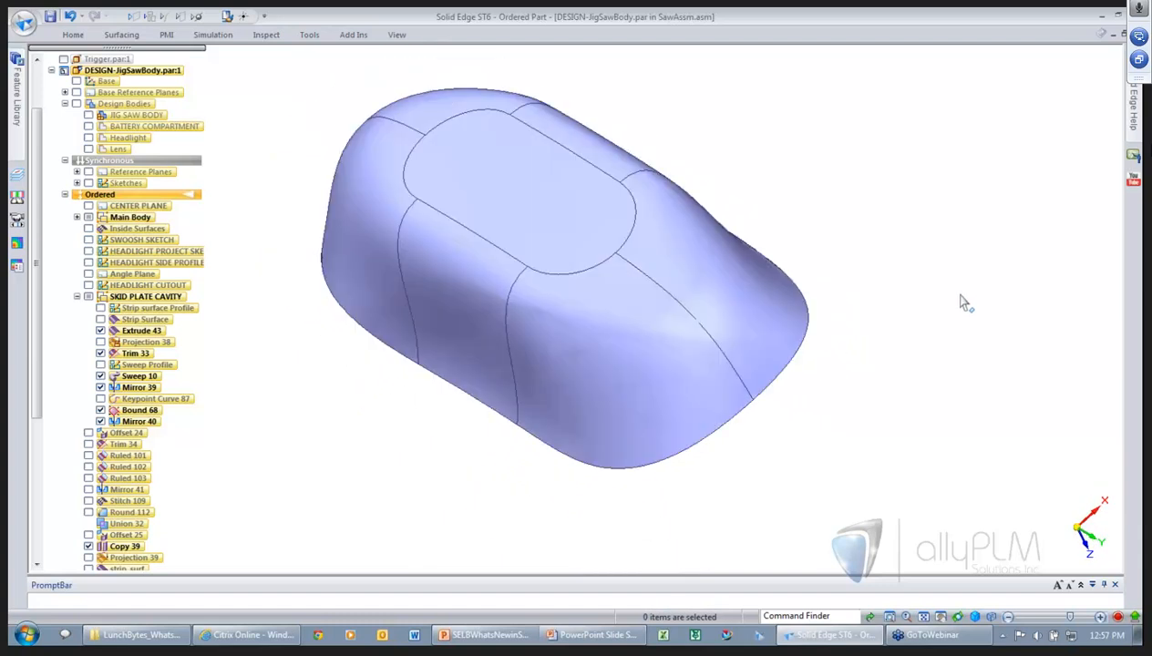
- Display the JIG SAW BODY design body with high-quality rendering and the High Quality view style
click(89, 115)
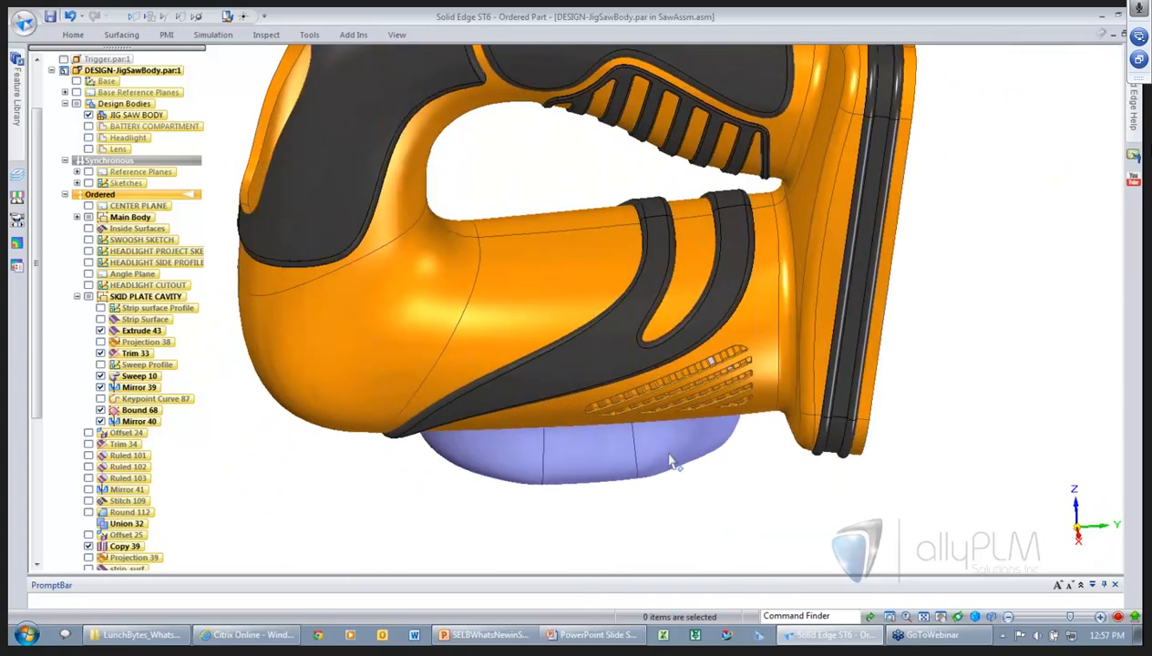
middle_drag(670, 462, 911, 321)
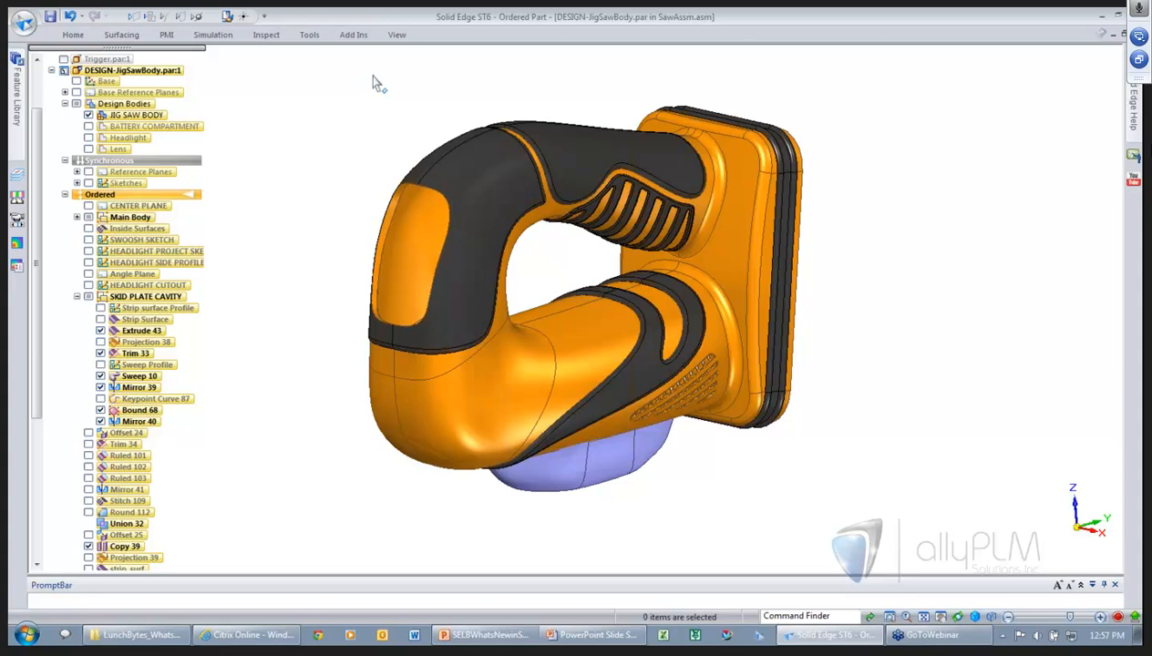
click(398, 36)
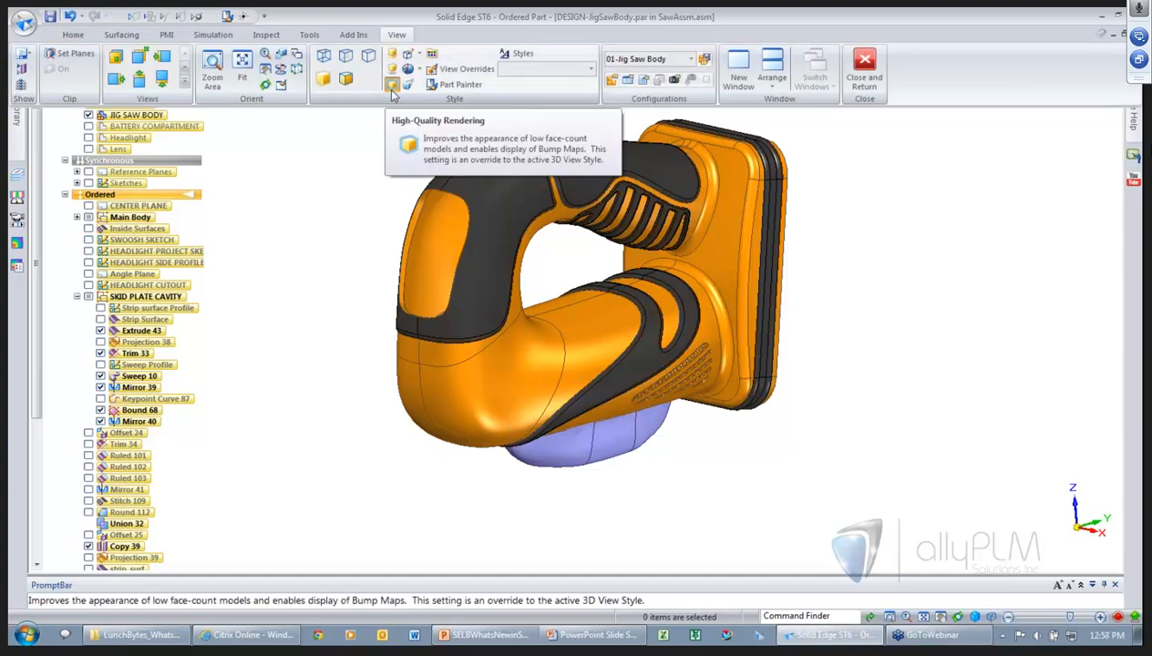
click(393, 85)
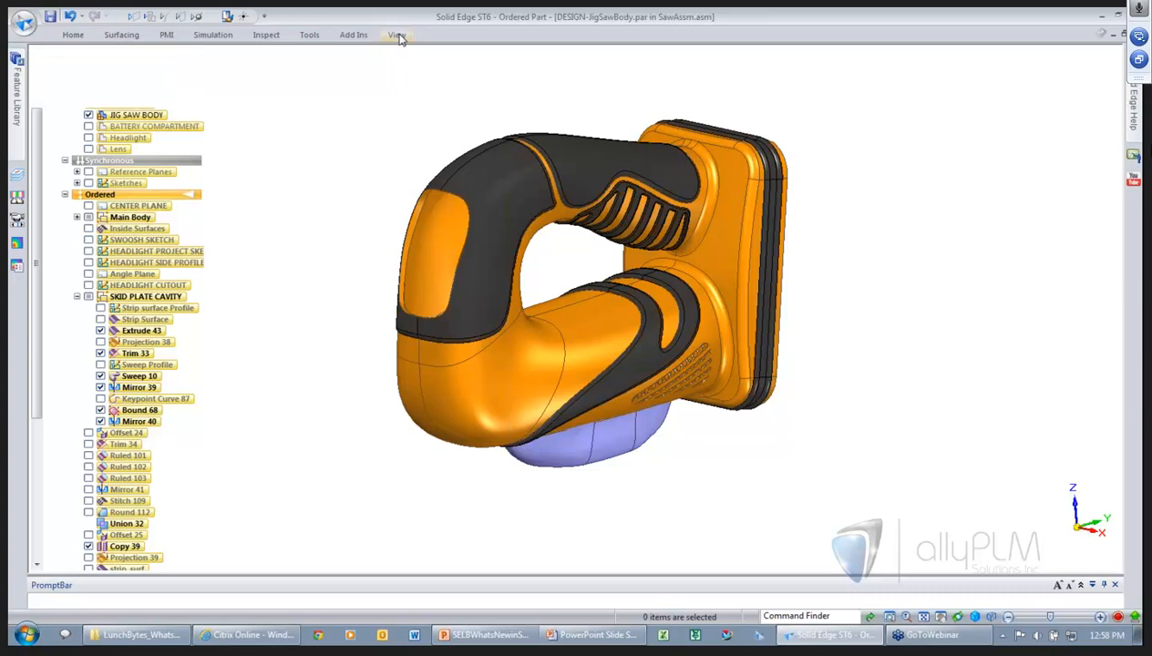
click(398, 36)
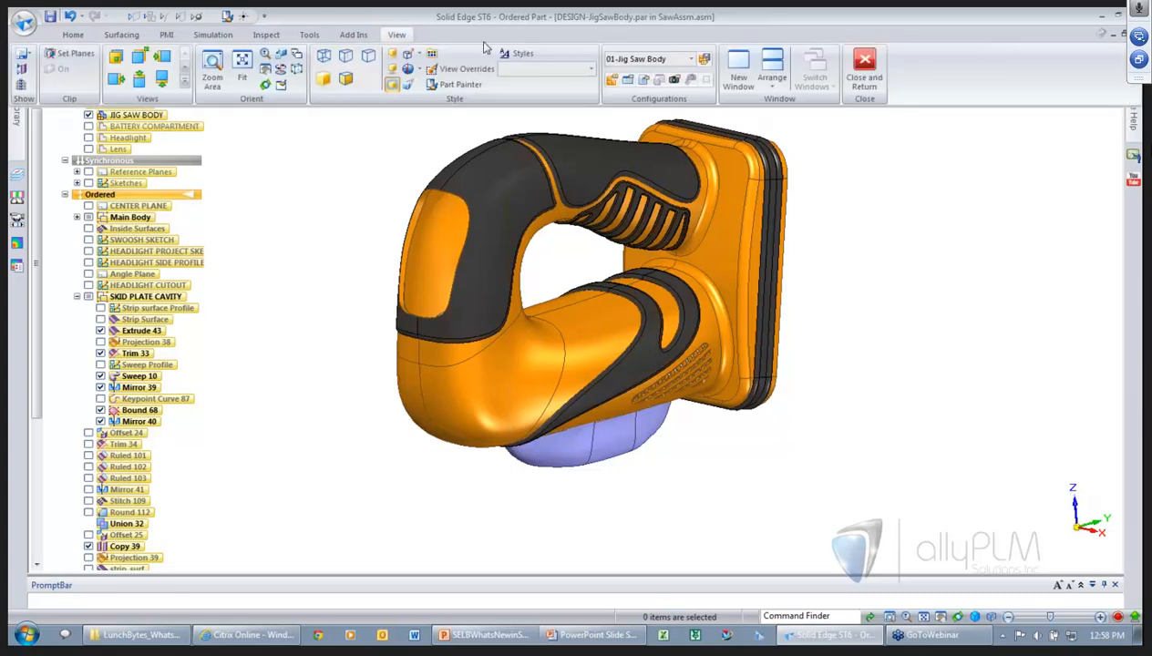
click(529, 69)
click(536, 100)
- Load pebble.jpg as the bump map of the _Rubber Grip face style
click(399, 35)
click(516, 90)
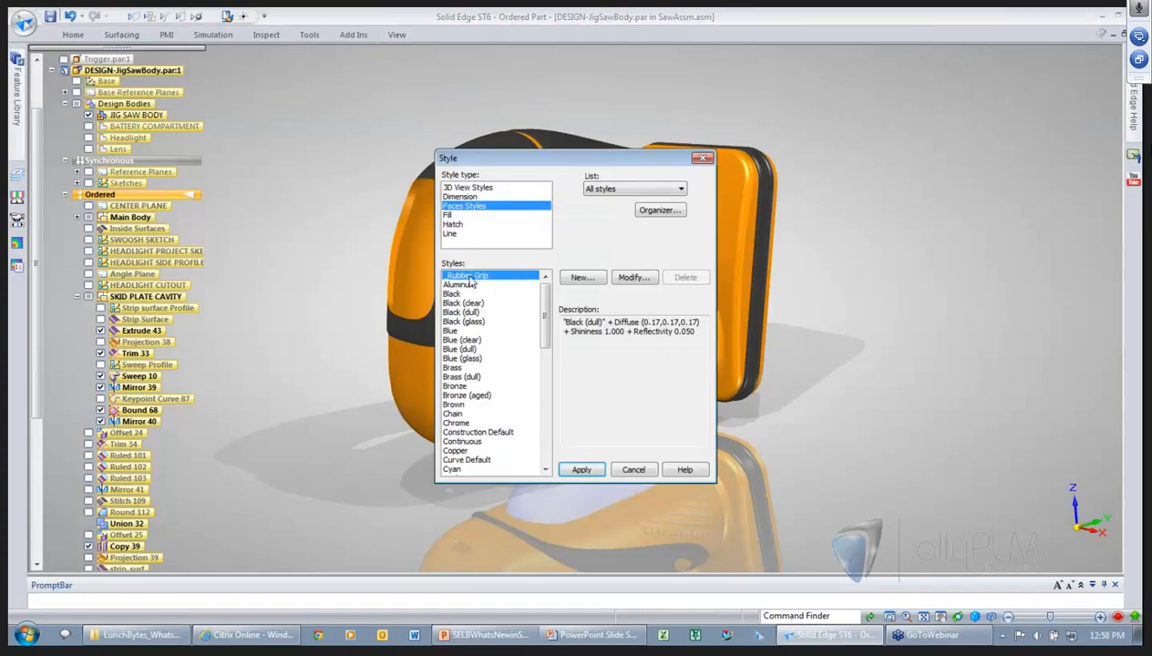
click(633, 277)
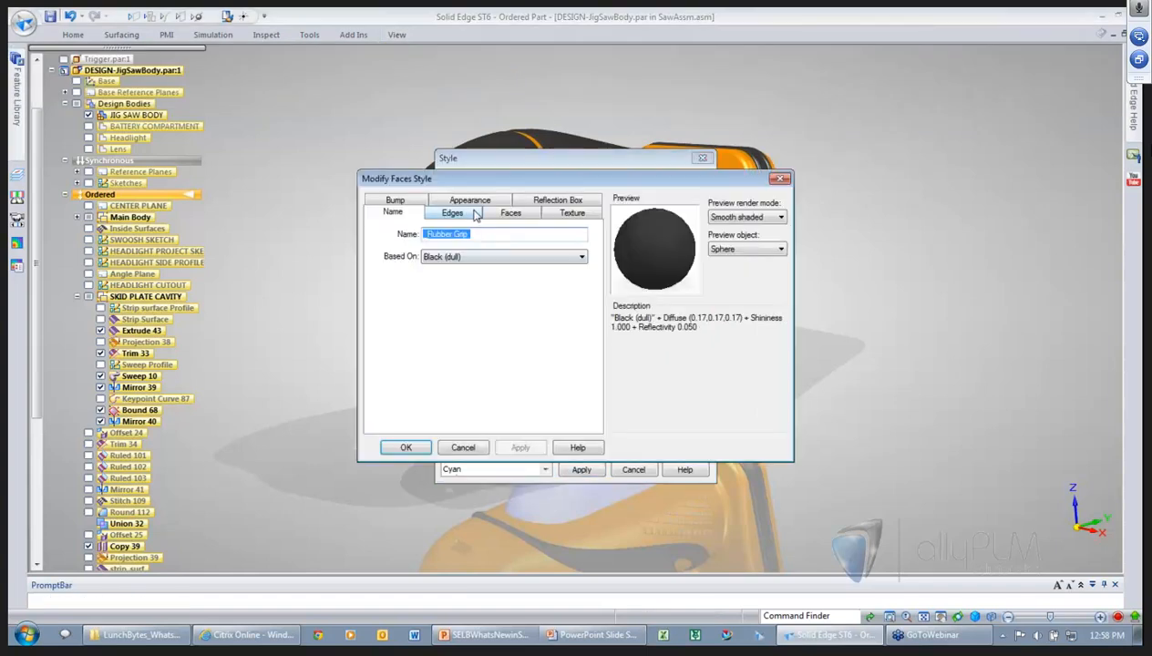
click(418, 200)
click(450, 260)
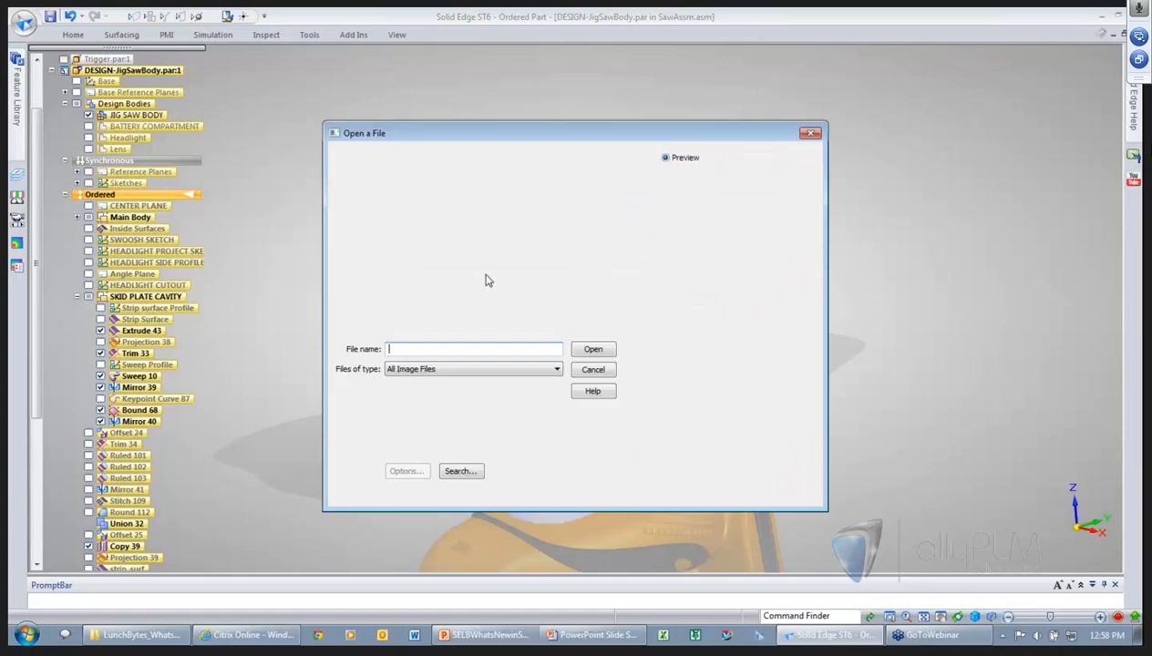
click(474, 175)
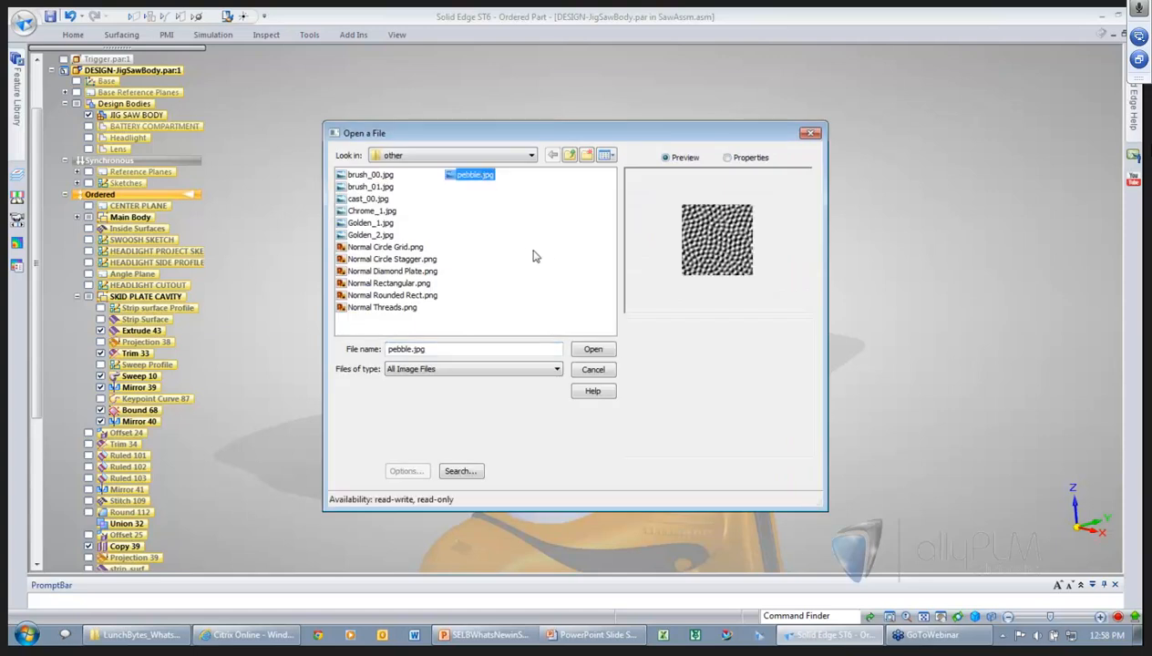
click(593, 351)
- Set the bump map height to 10, reselect pebble.jpg as its image, and save the _Rubber Grip face style
double_click(421, 410)
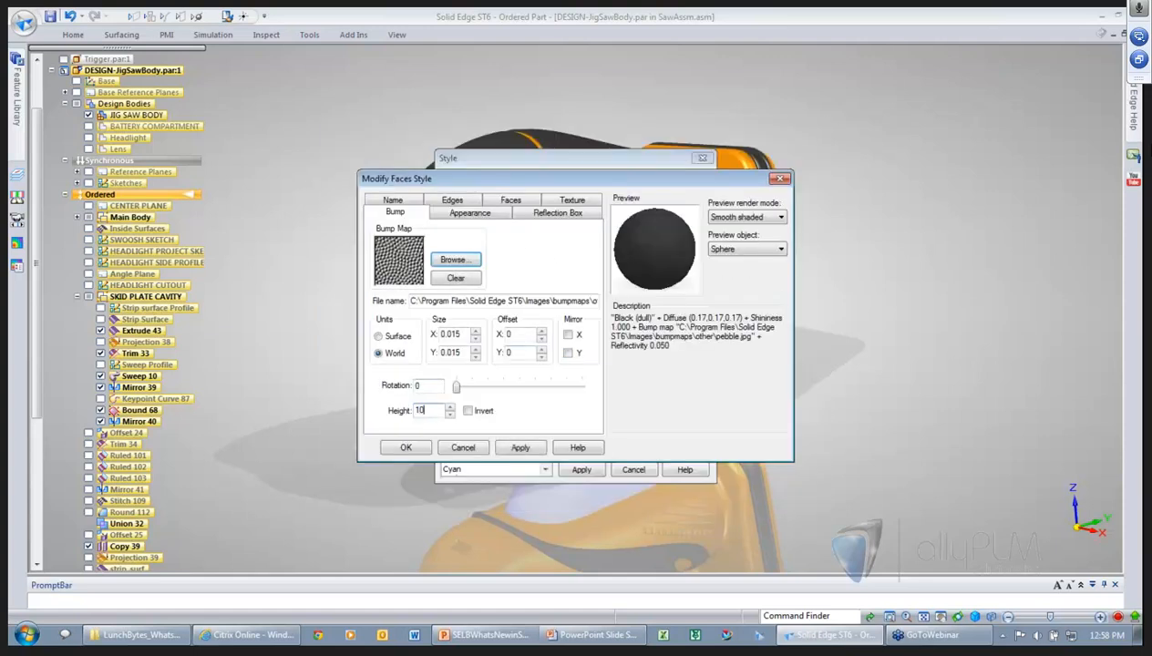
key(Return)
click(474, 175)
click(591, 350)
click(407, 448)
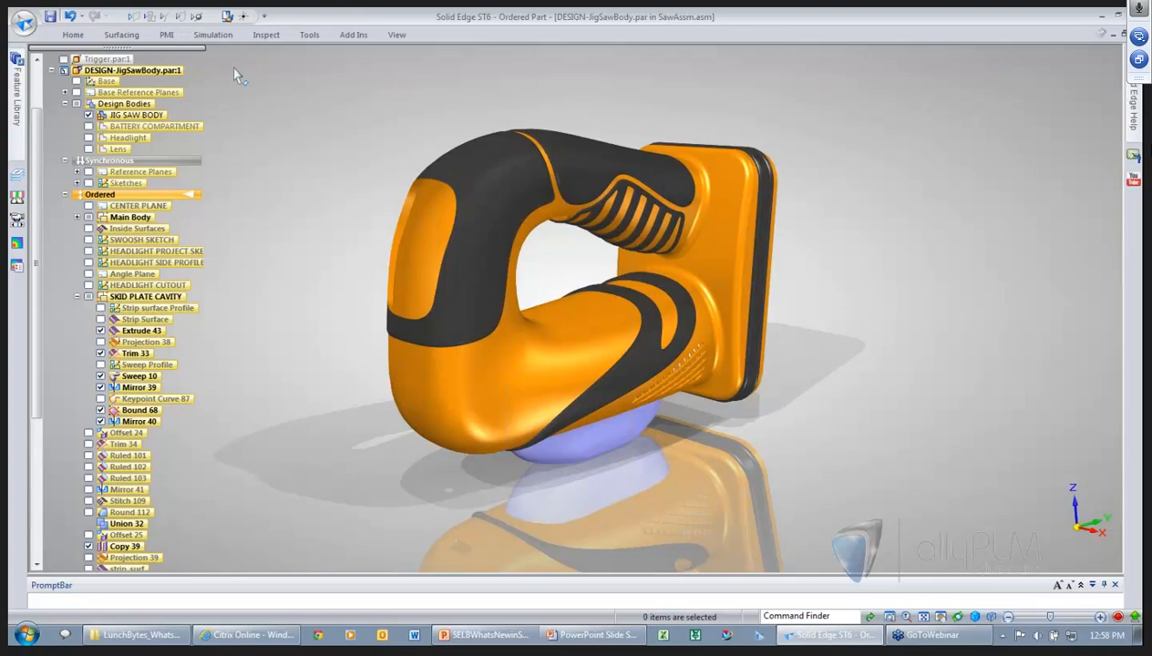
- Paint the black face on the upper handle section with the _Rubber Grip style, using face selection in Part Painter
click(227, 16)
click(360, 59)
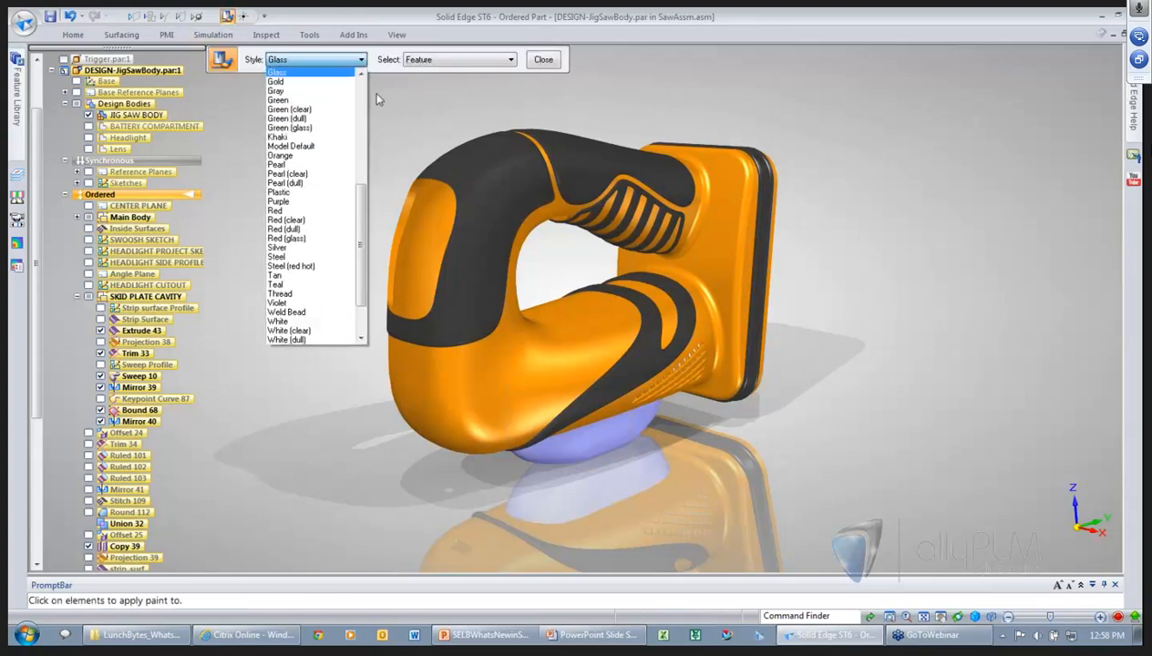
scroll(328, 164, up, 5)
click(306, 84)
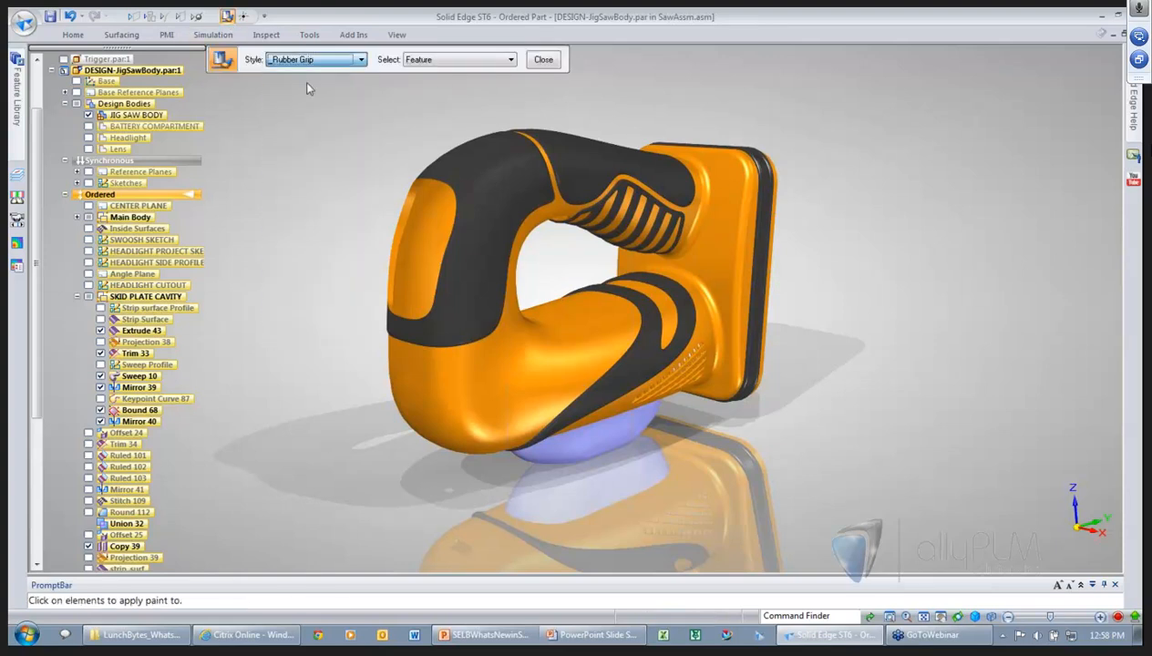
click(443, 59)
click(419, 75)
middle_drag(487, 109, 975, 228)
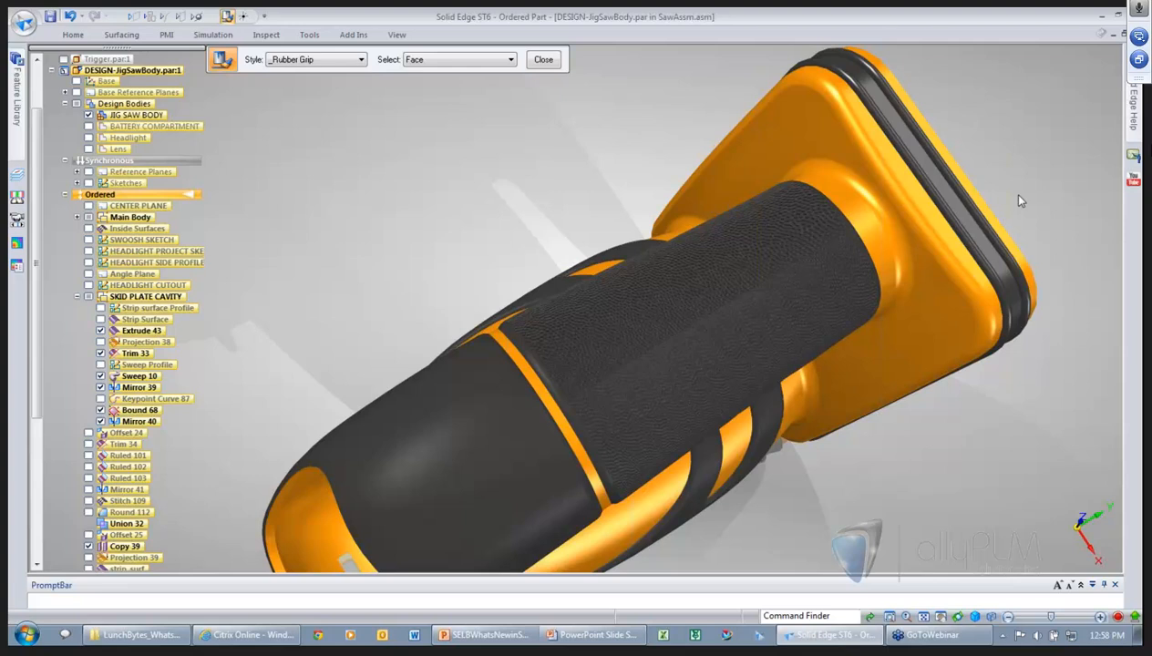
key(ctrl+i)
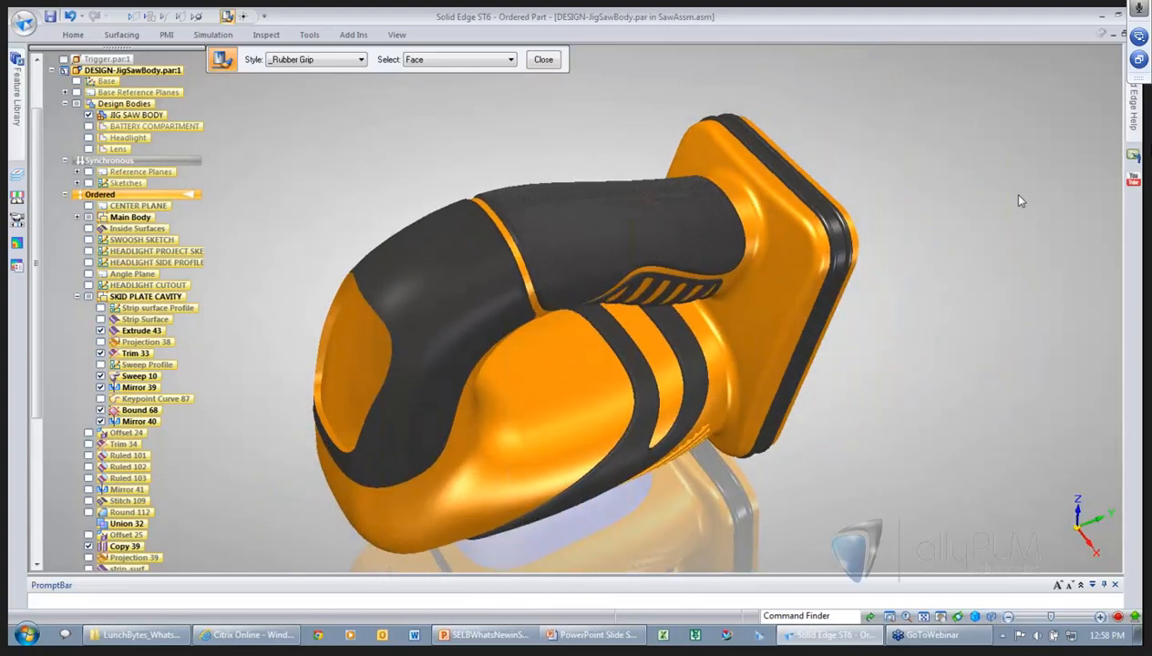
click(547, 61)
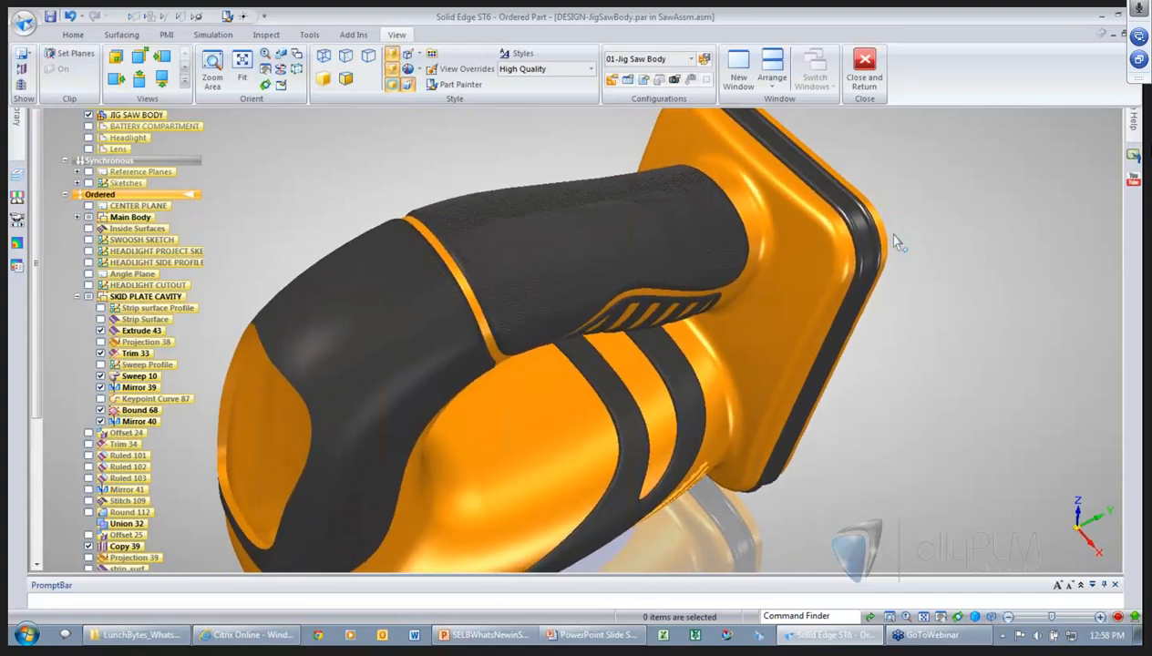
- Return from the jigsaw body to SawAssm.asm and close the assembly without saving changes
click(866, 80)
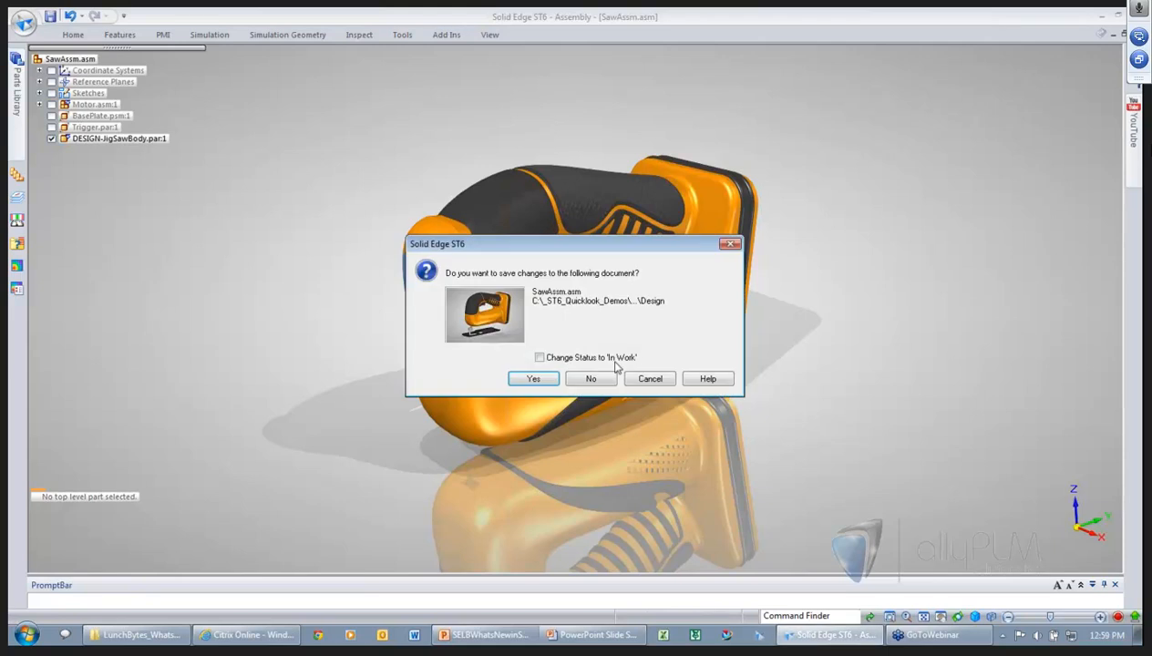
click(588, 376)
click(606, 358)
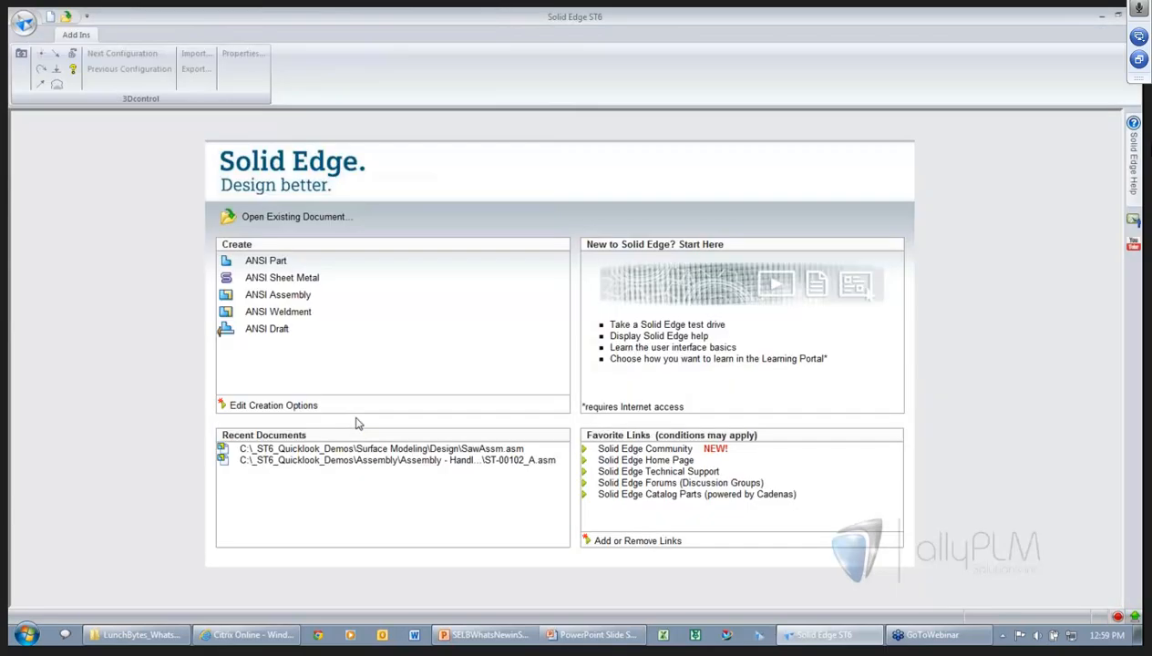
- Show the What's New in ST6 slide on assemblies in PowerPoint, and return to Solid Edge
click(588, 635)
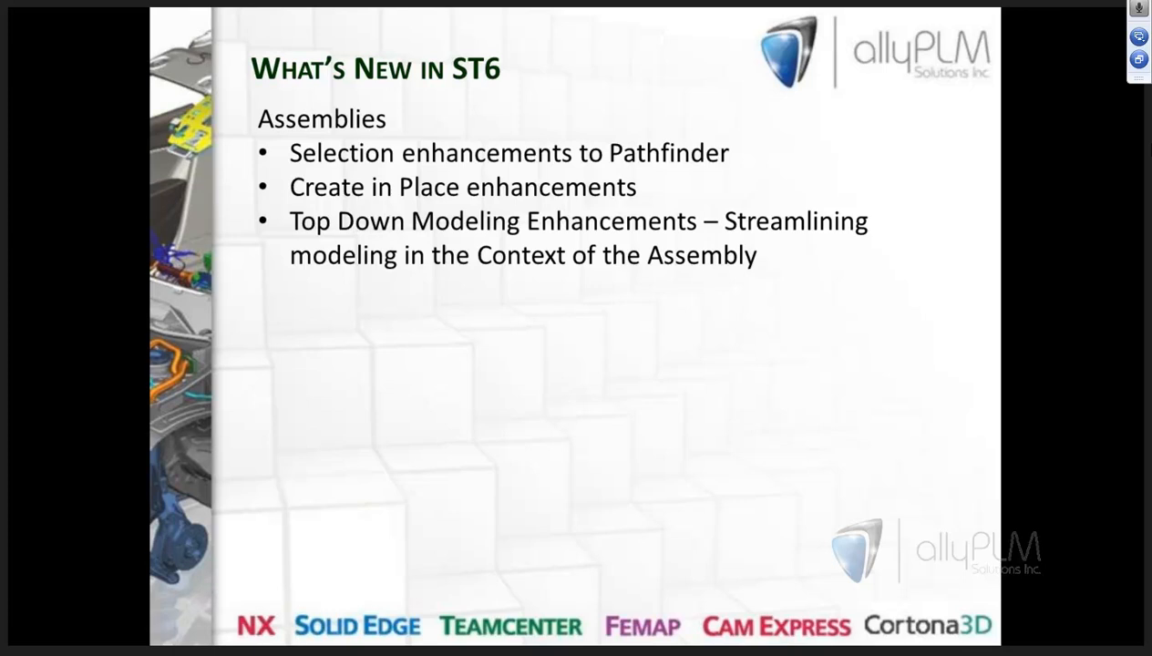
key(alt+Tab)
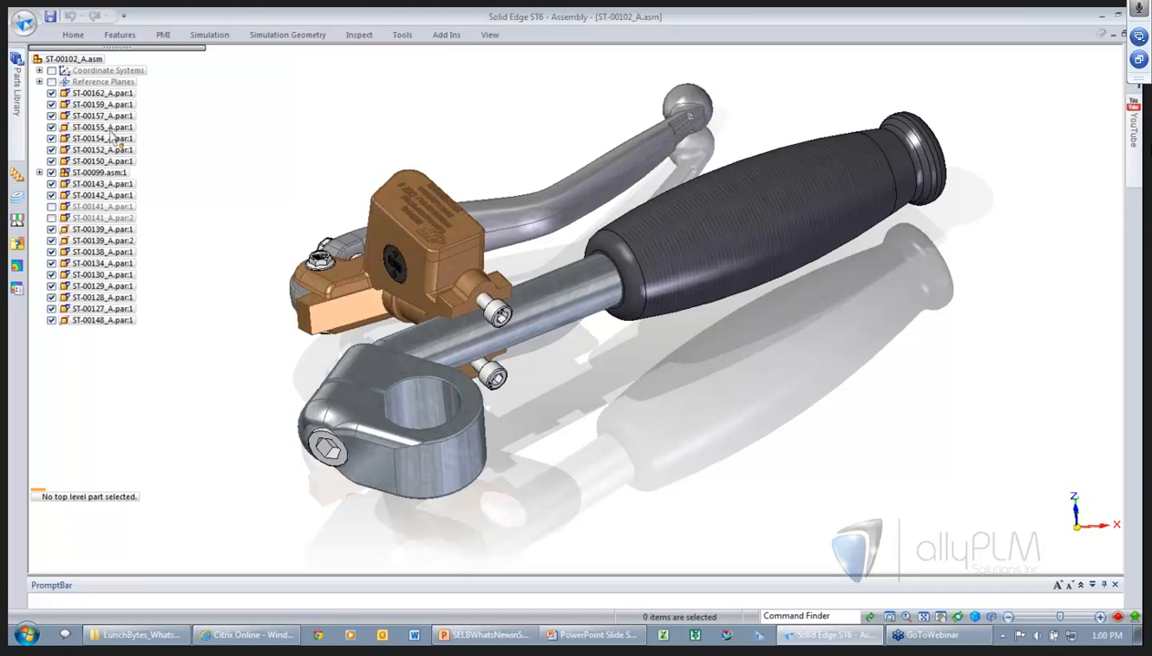
- Examine how selecting the lever and the clamp part in subassembly ST-00099 marks them in PathFinder, with the subassembly expanded and collapsed
click(560, 212)
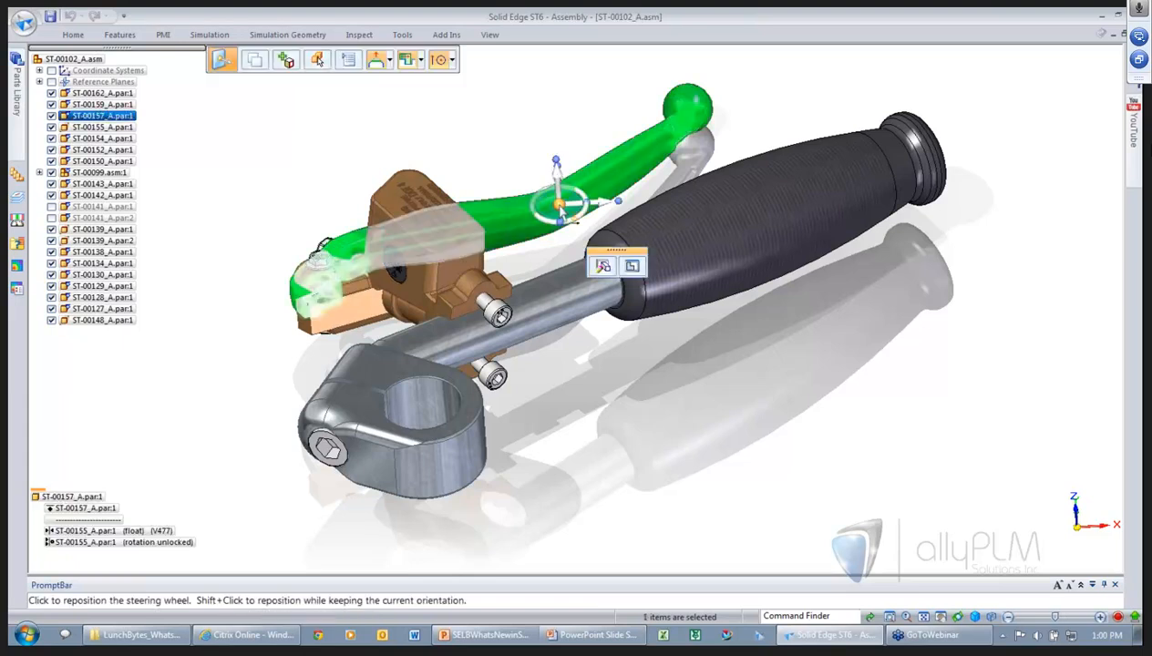
click(480, 133)
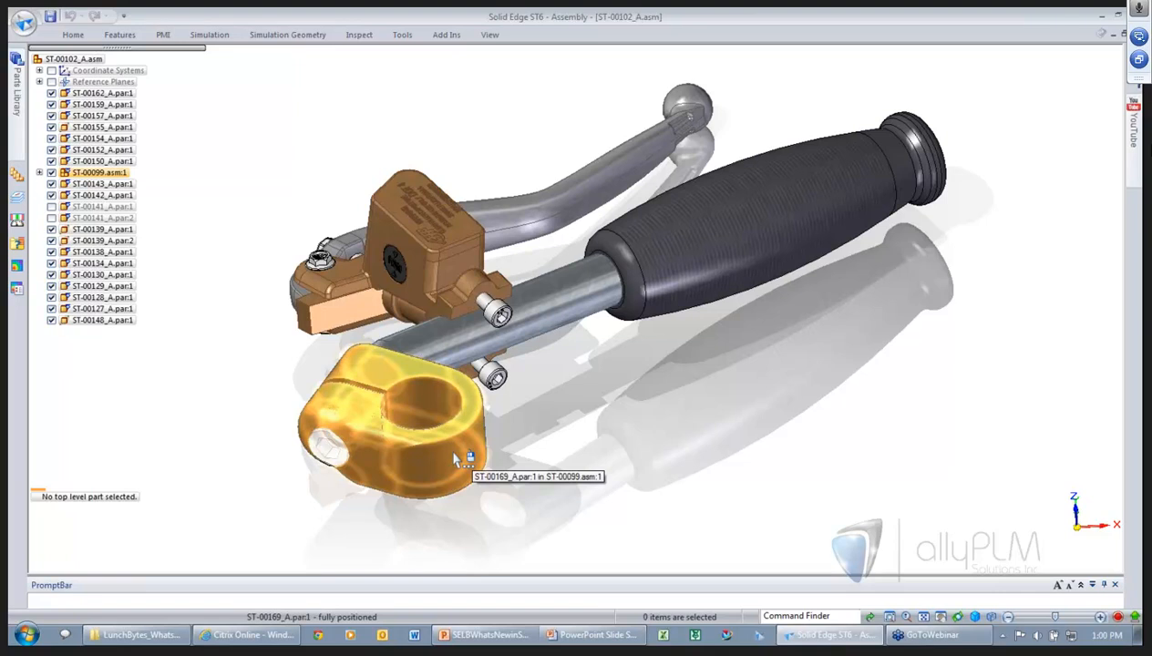
click(39, 172)
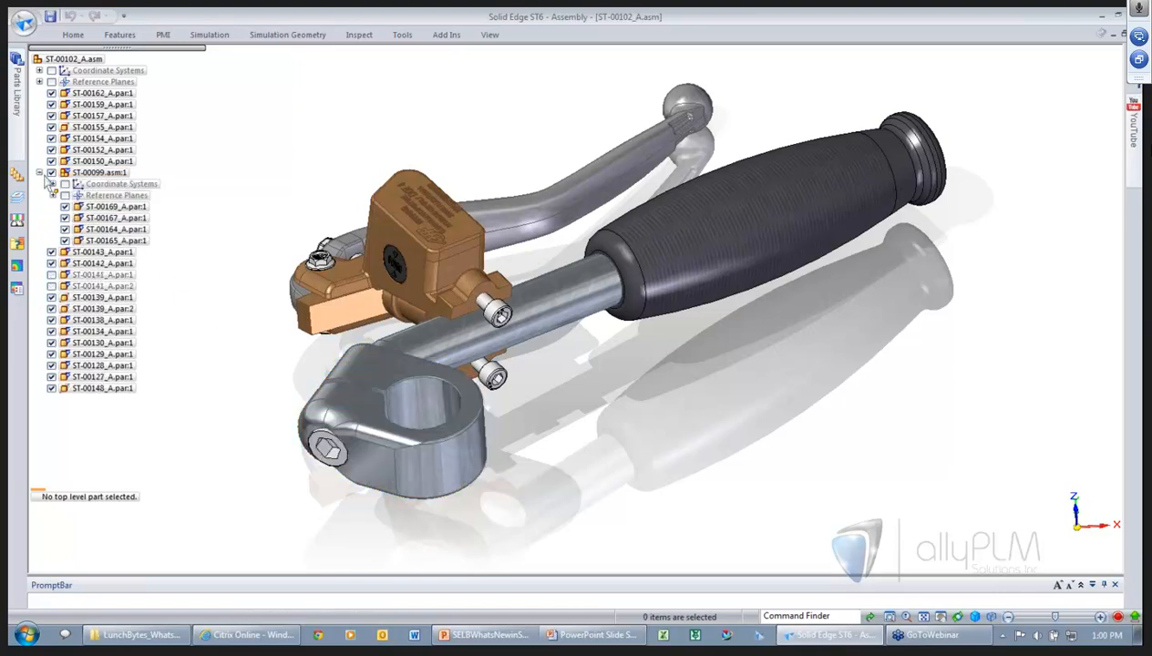
click(461, 465)
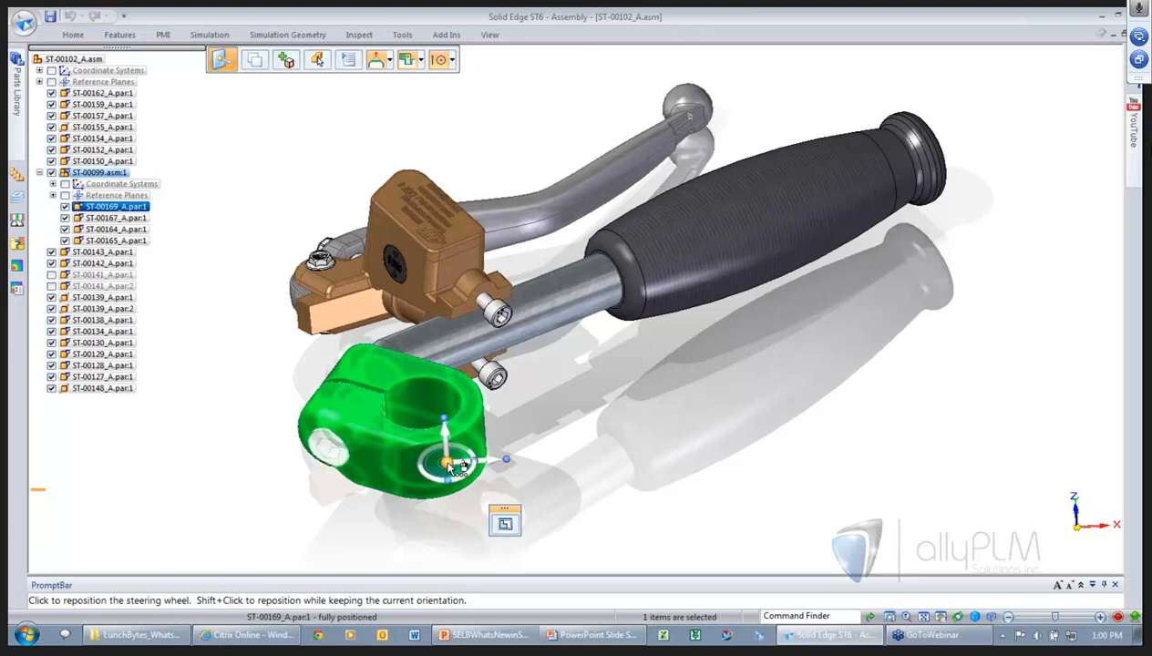
click(39, 173)
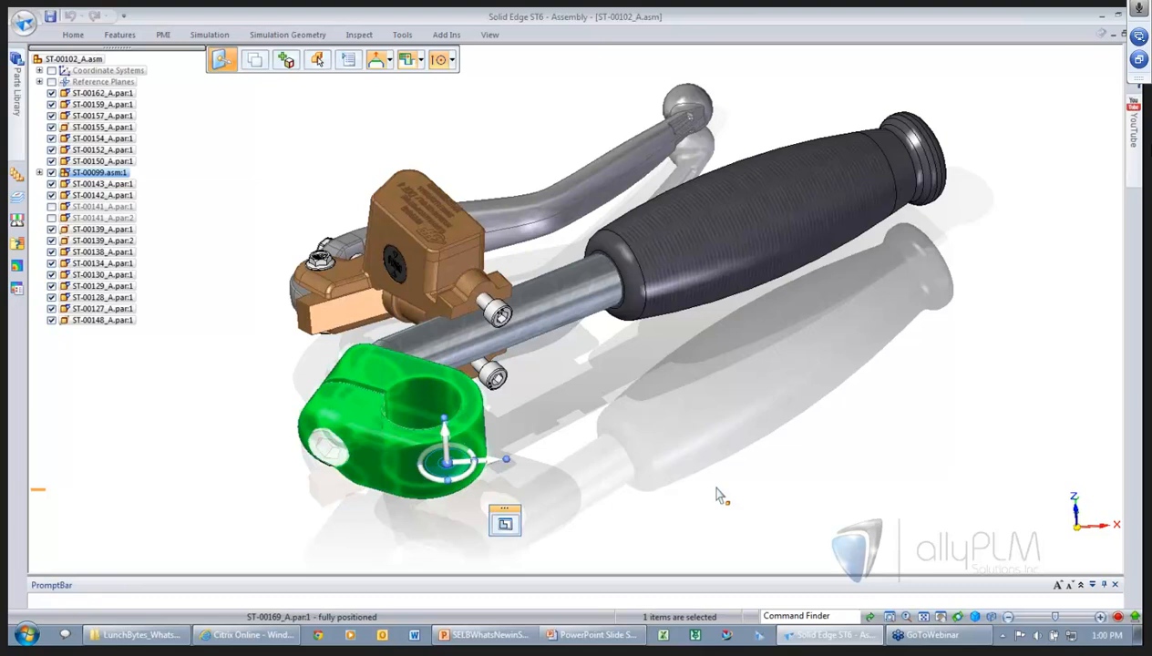
scroll(709, 486, down, 1)
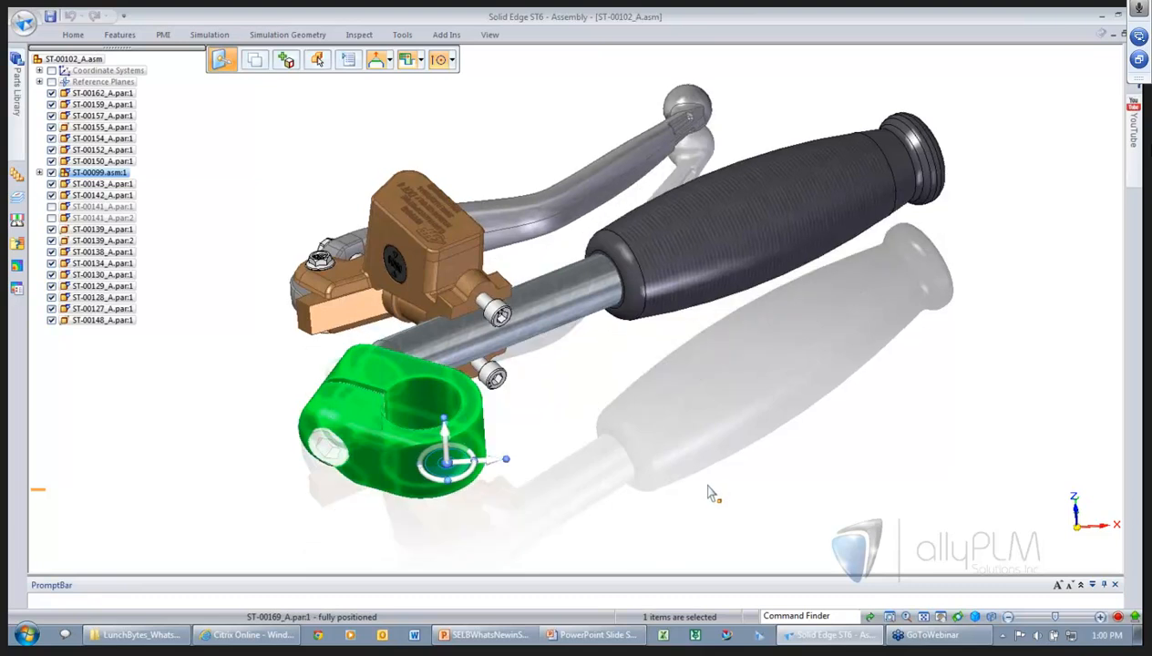
click(696, 478)
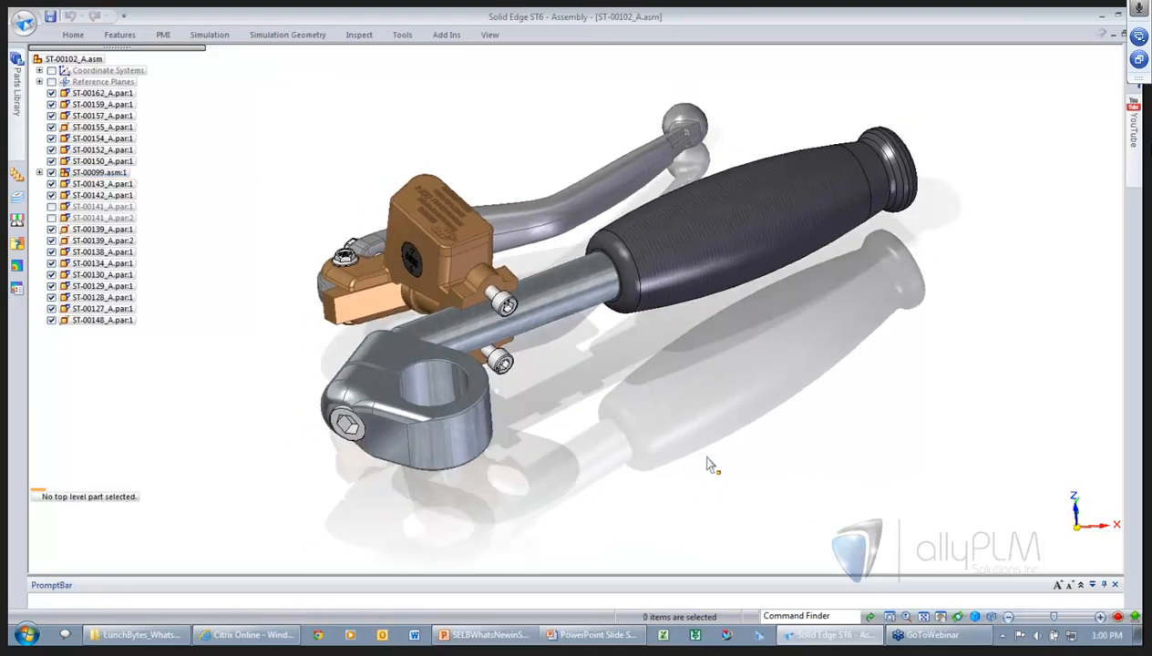
- Switch the interface theme to Assembly QL
click(124, 18)
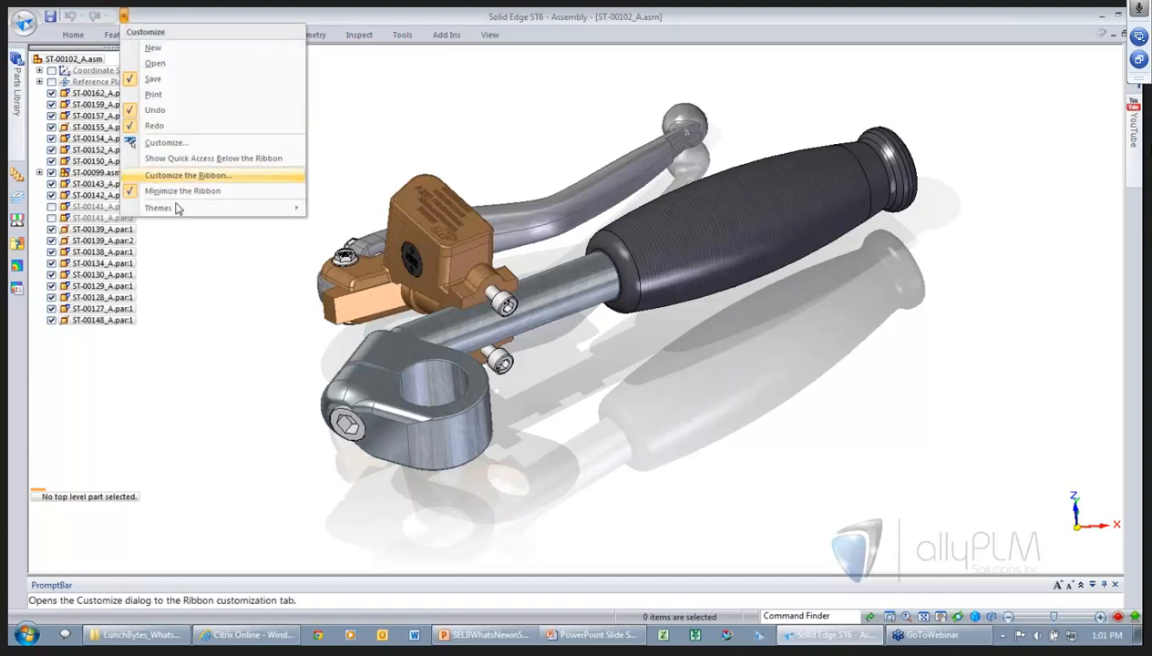
mouse_move(179, 208)
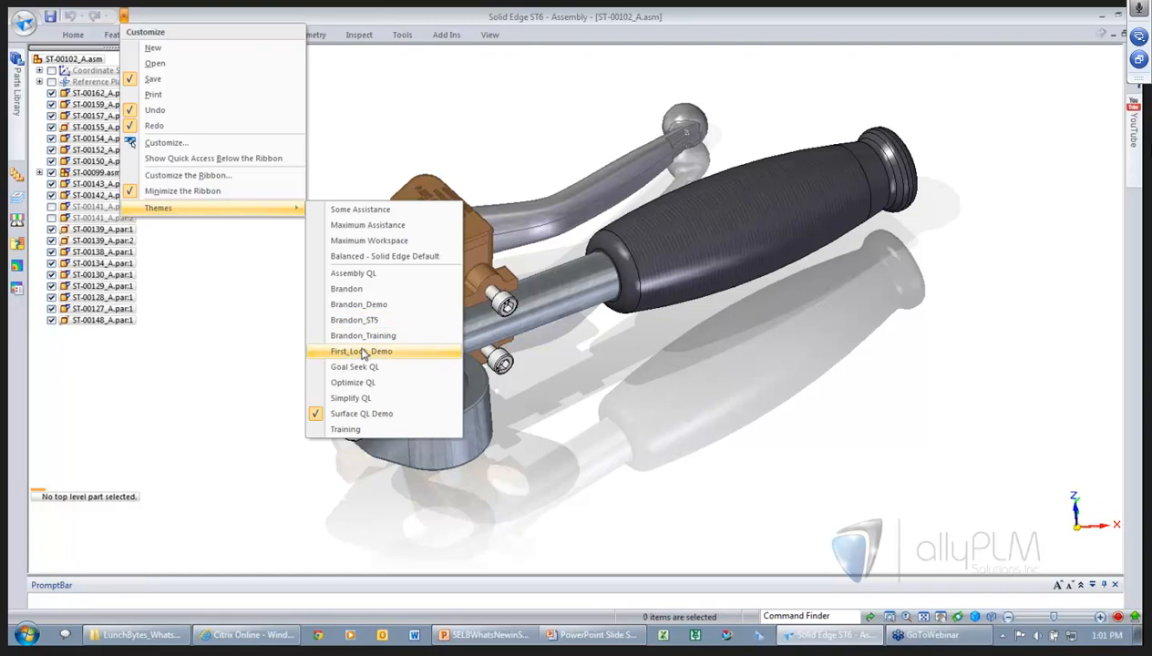
click(353, 273)
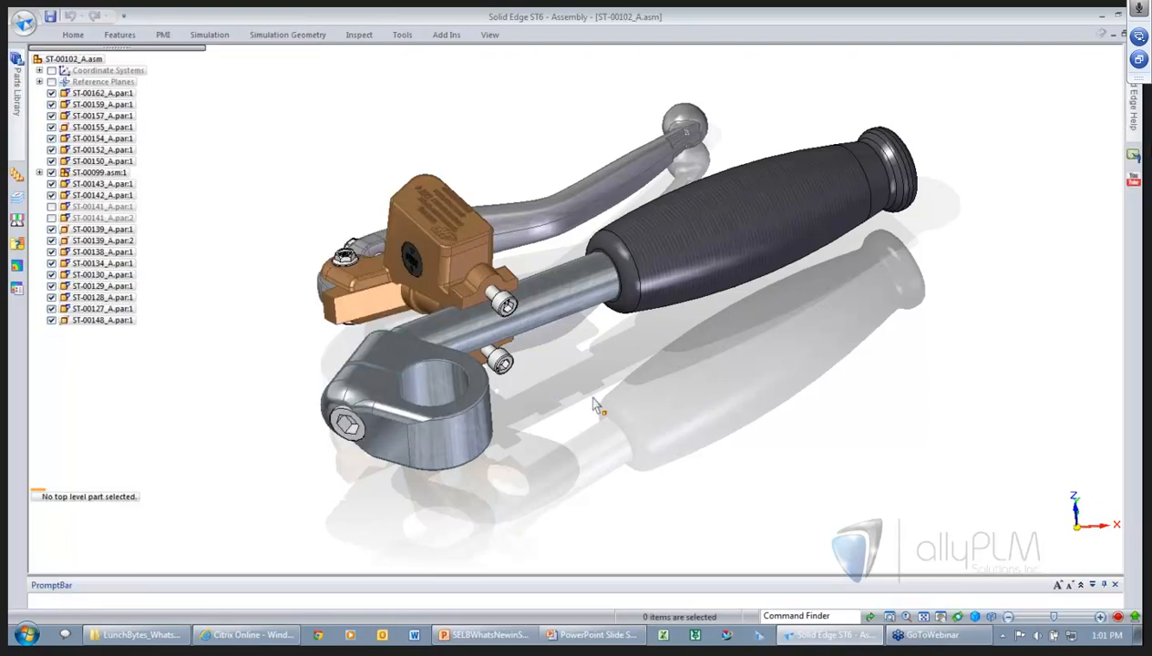
- Apply the assembly's display configuration 2 - Create Clamp and close the configurations dialog
right_drag(593, 406, 617, 390)
click(524, 301)
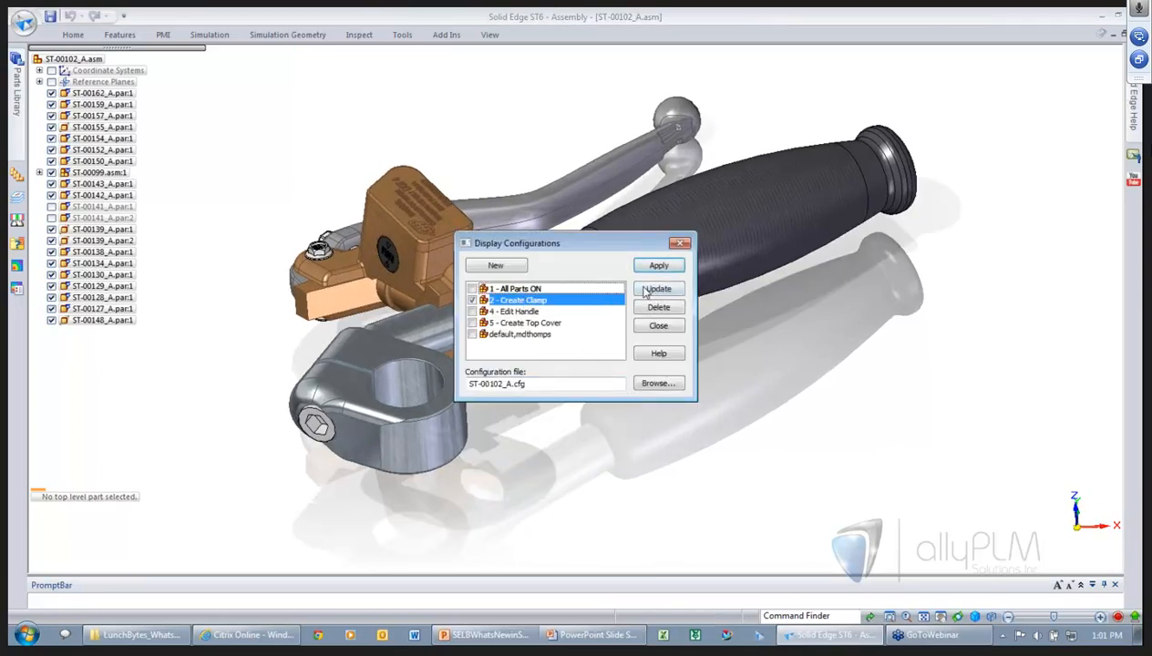
click(658, 265)
click(660, 327)
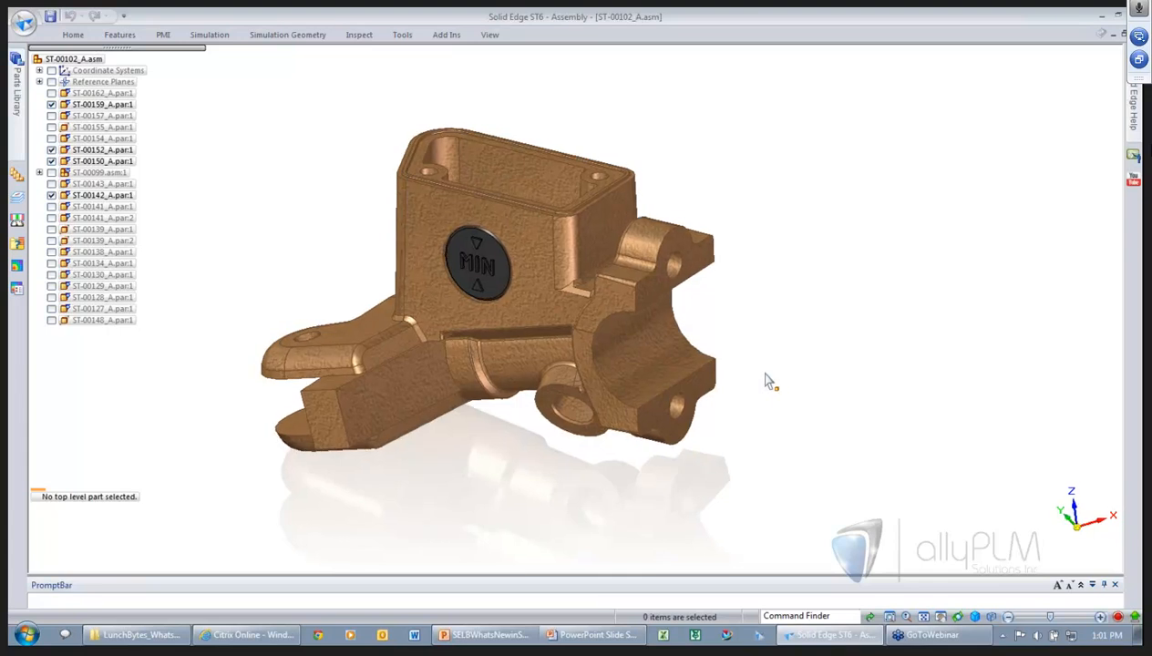
- Start an in-place part from iso part-handle.par in Bronze, 90%, set to edit in-place, with its origin placed By Graphic Input
middle_drag(766, 381, 763, 378)
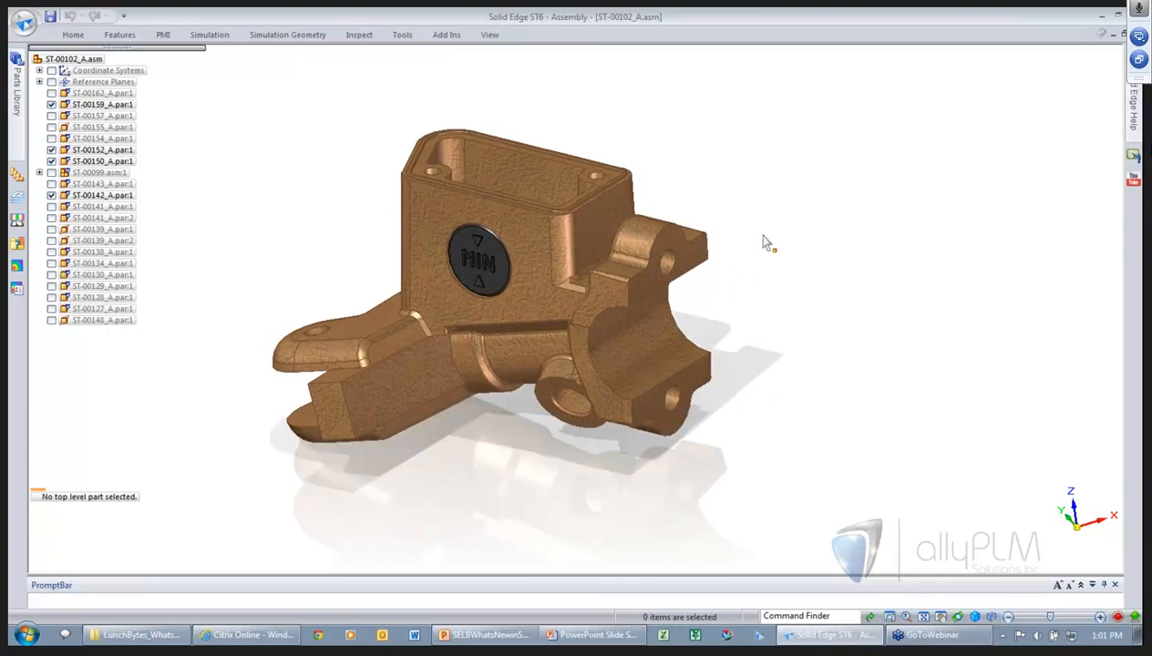
right_drag(763, 232, 788, 261)
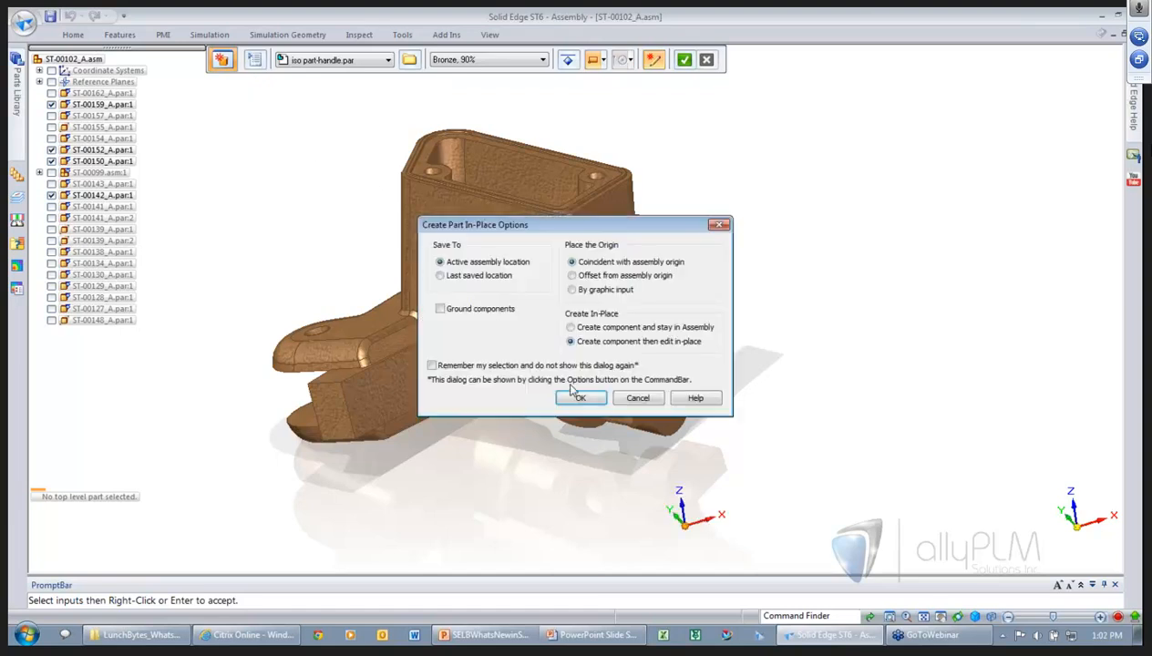
click(580, 397)
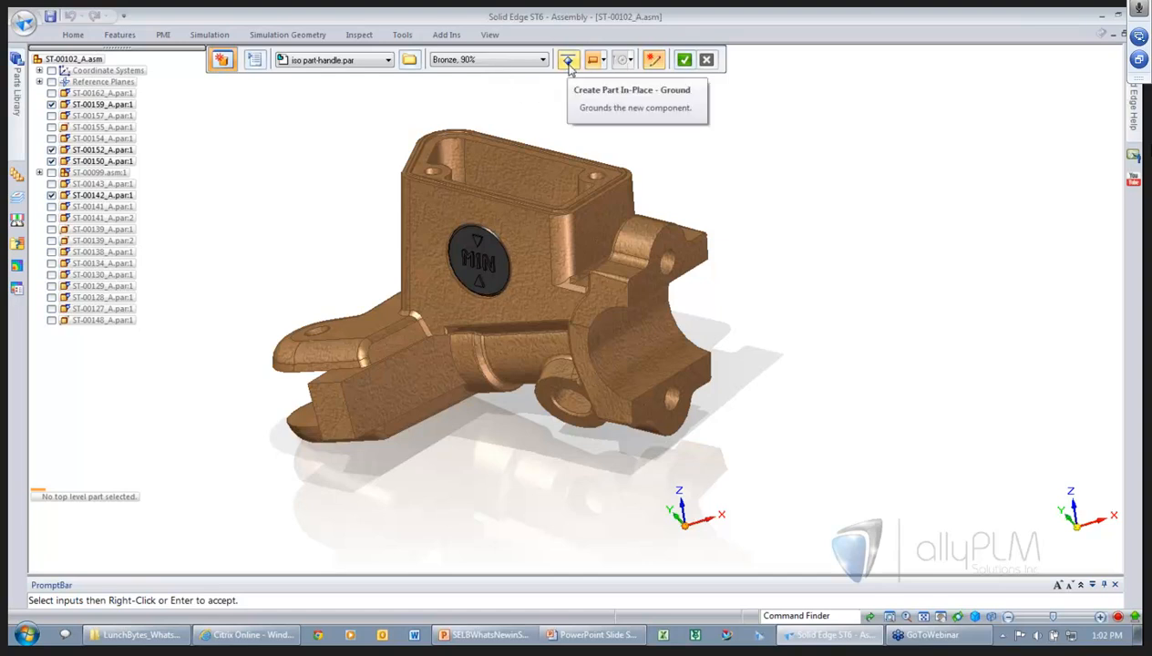
click(604, 62)
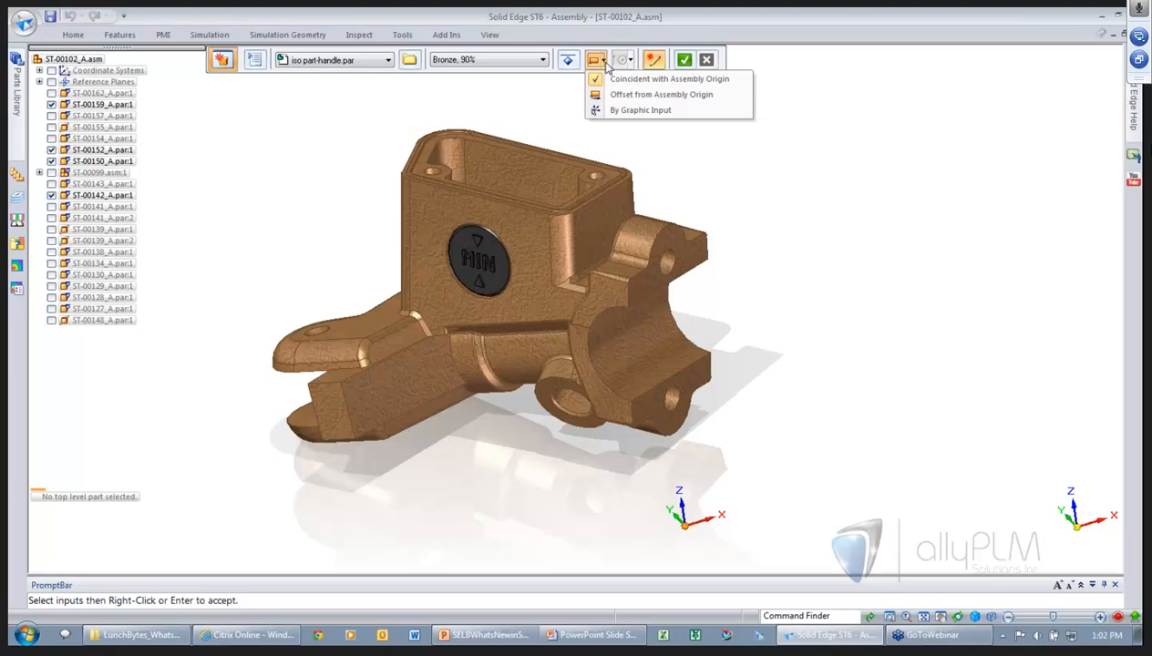
click(638, 110)
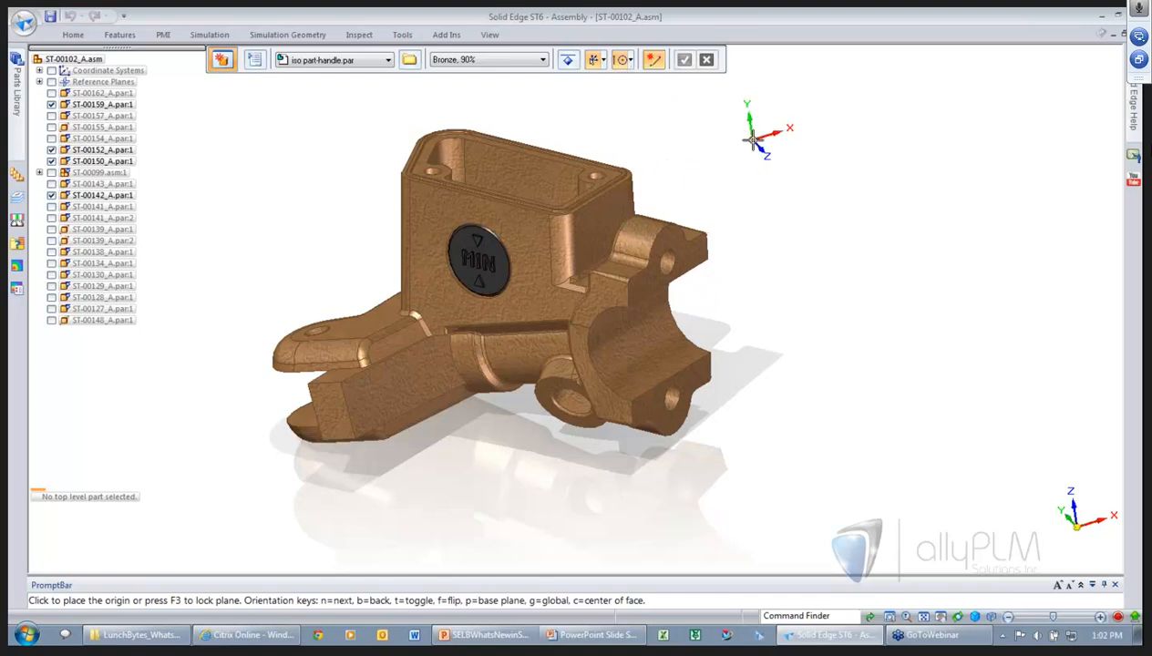
click(654, 61)
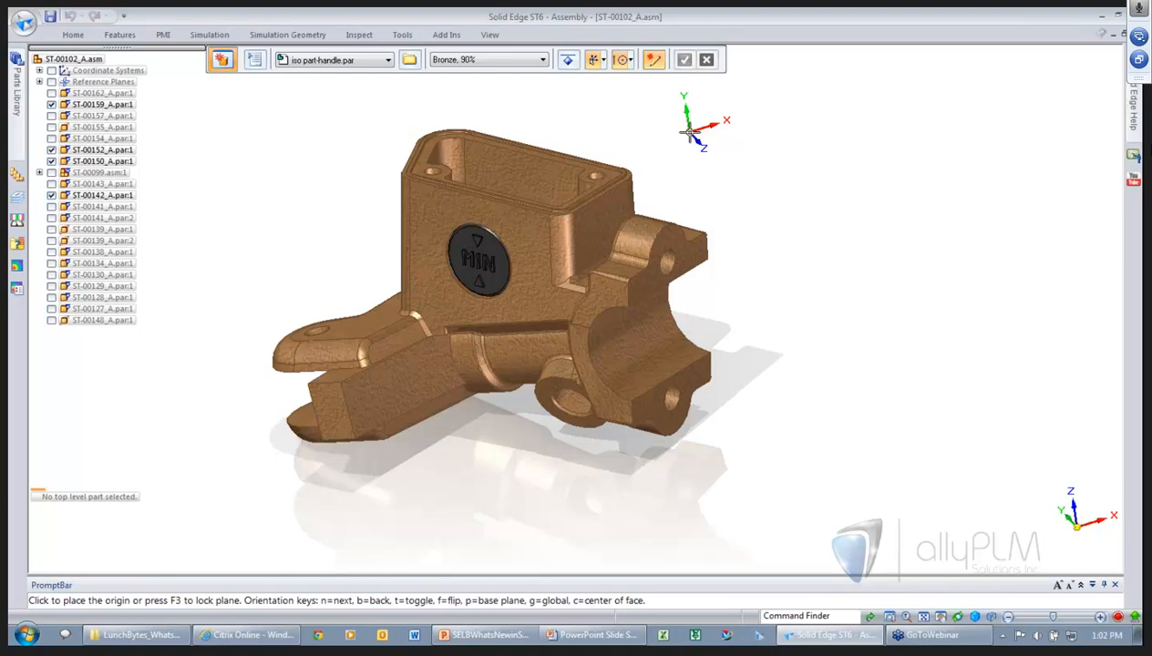
- Place the new part's origin at the upper bolt hole of ST-00150_A and save the part as clamp
middle_drag(688, 256, 628, 261)
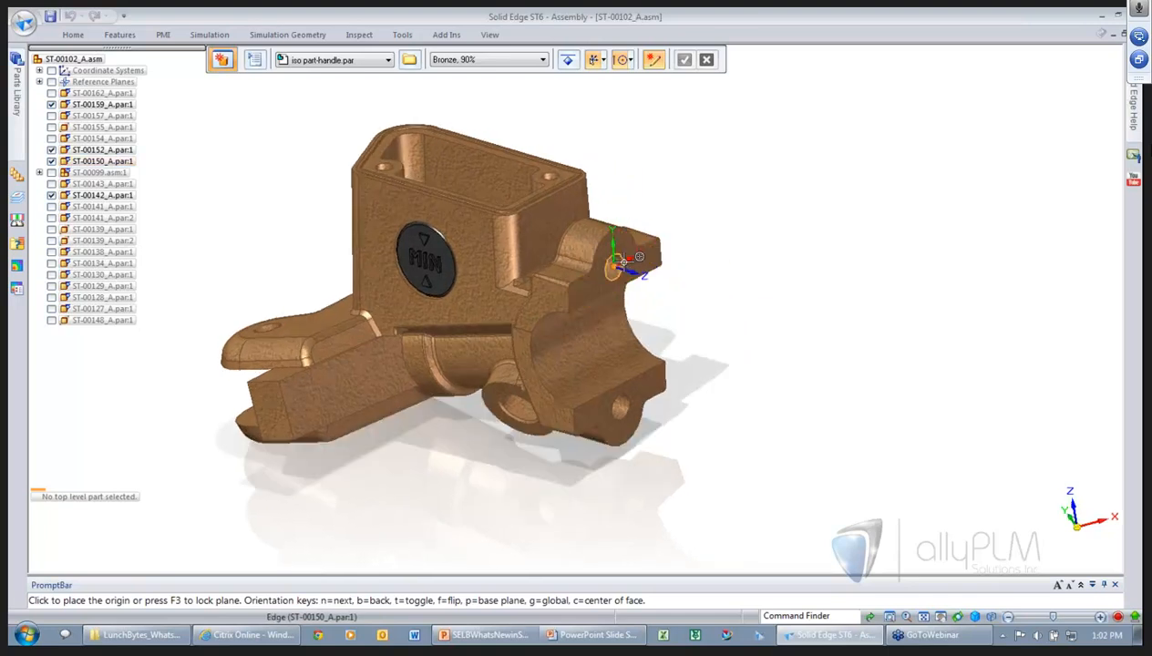
click(618, 262)
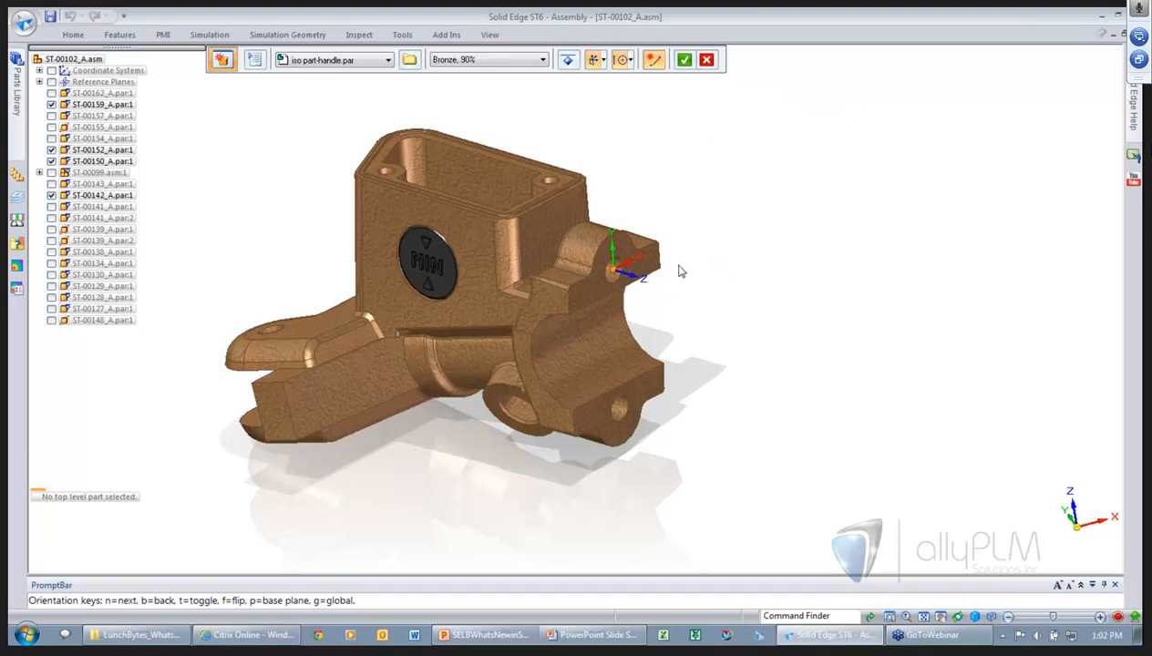
click(683, 61)
text(clamp)
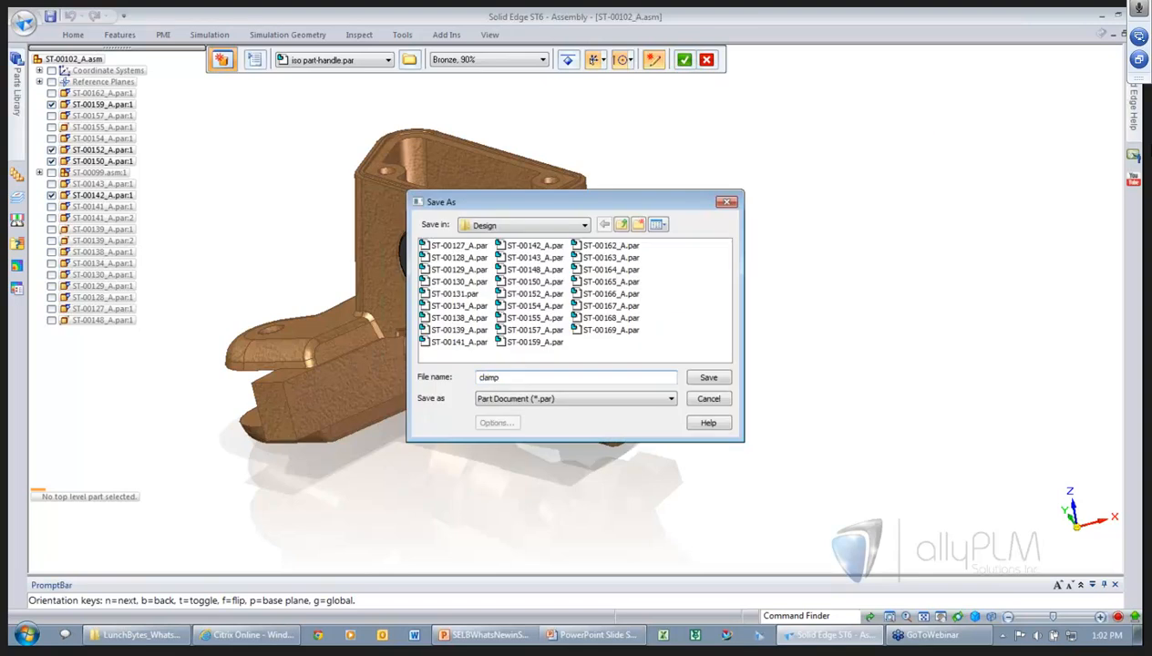
key(Return)
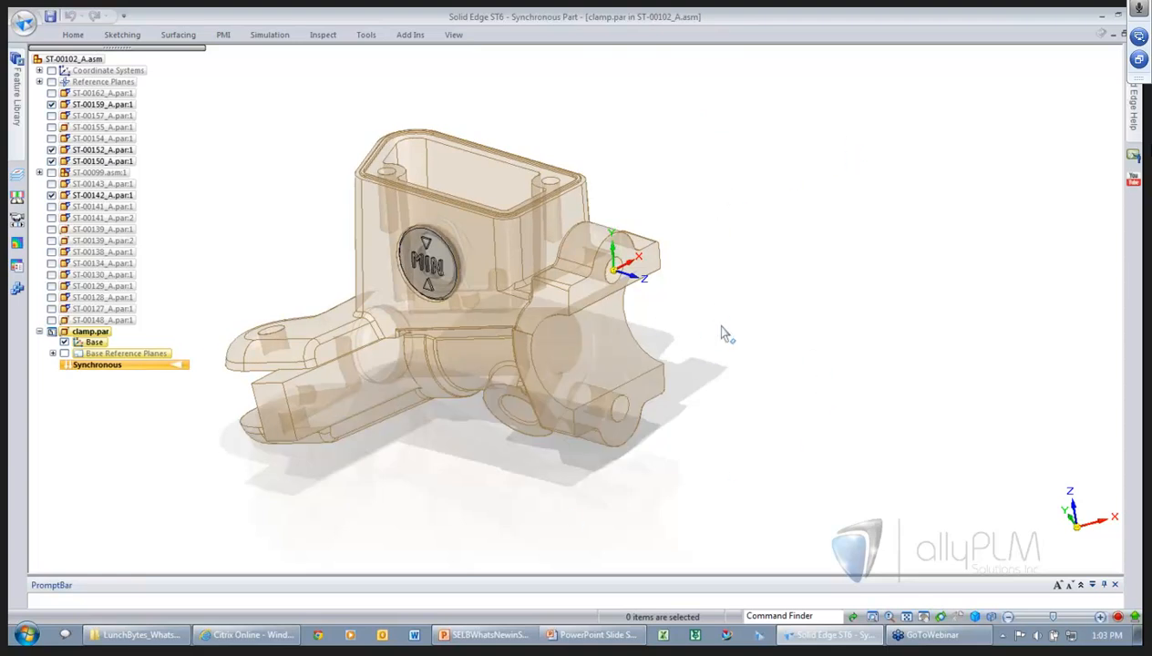
- Try to extrude the upper mounting face of ST-00150_A using face selection with Include Internal Loops
right_click(738, 216)
click(757, 238)
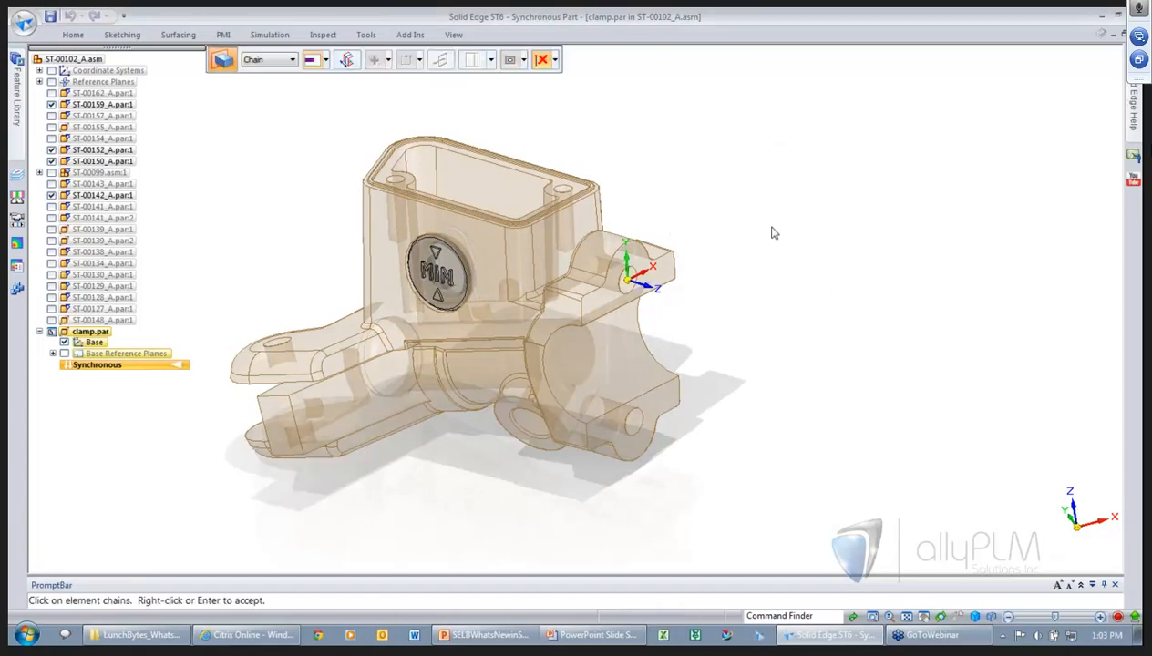
click(265, 62)
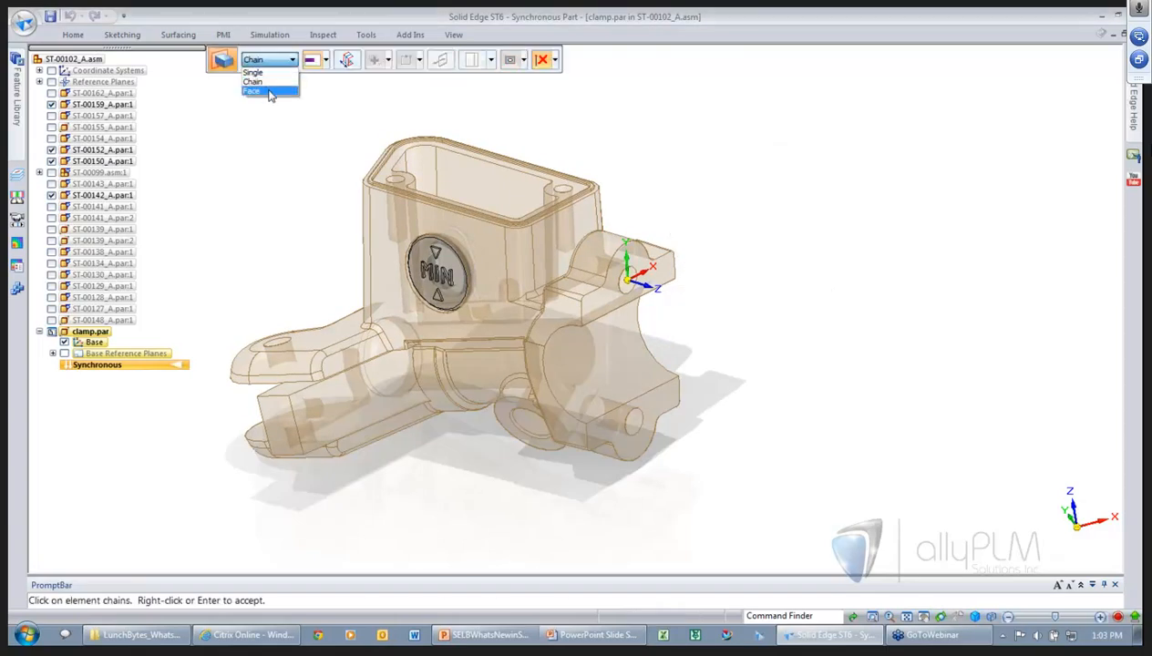
click(269, 93)
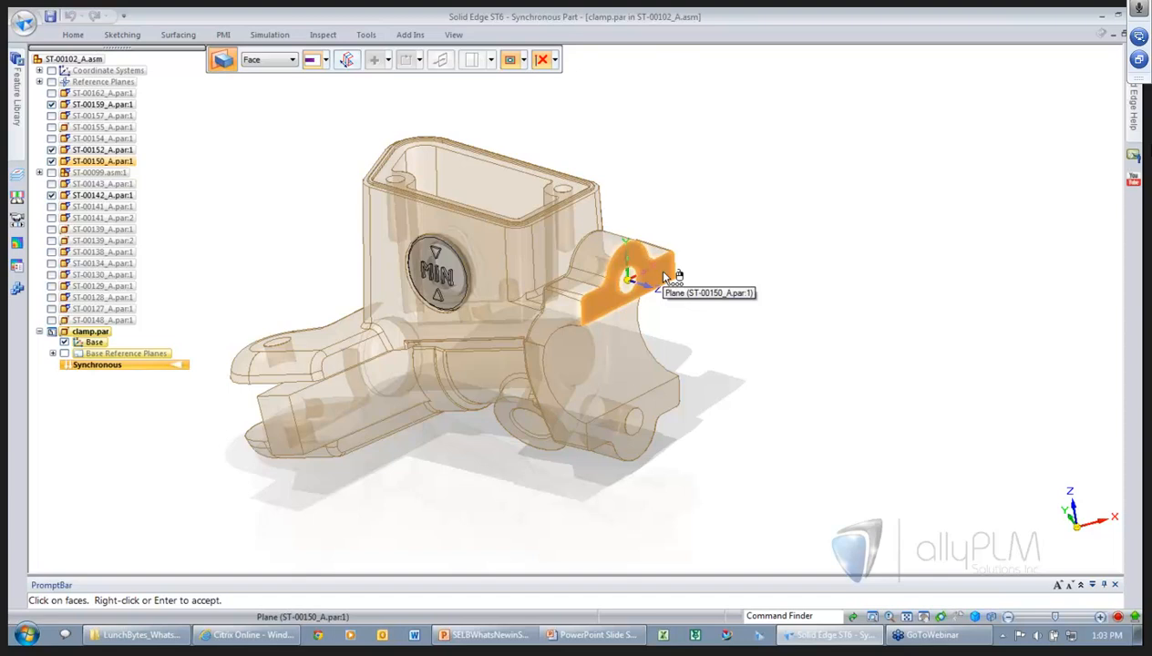
click(524, 61)
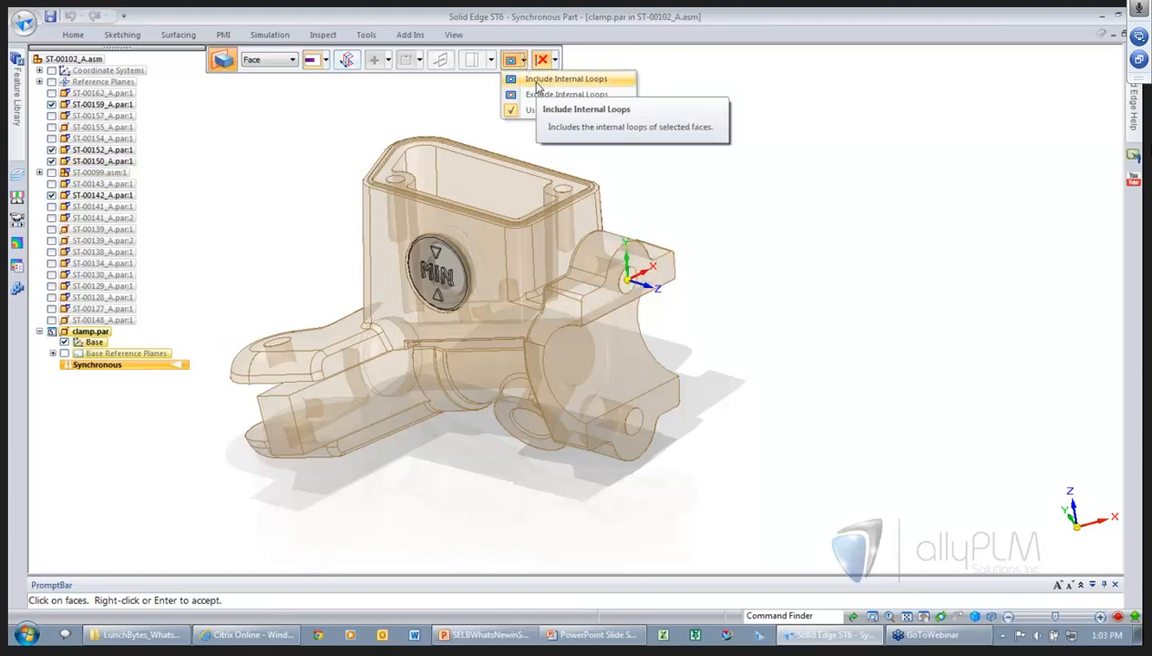
click(535, 80)
click(643, 257)
right_click(723, 268)
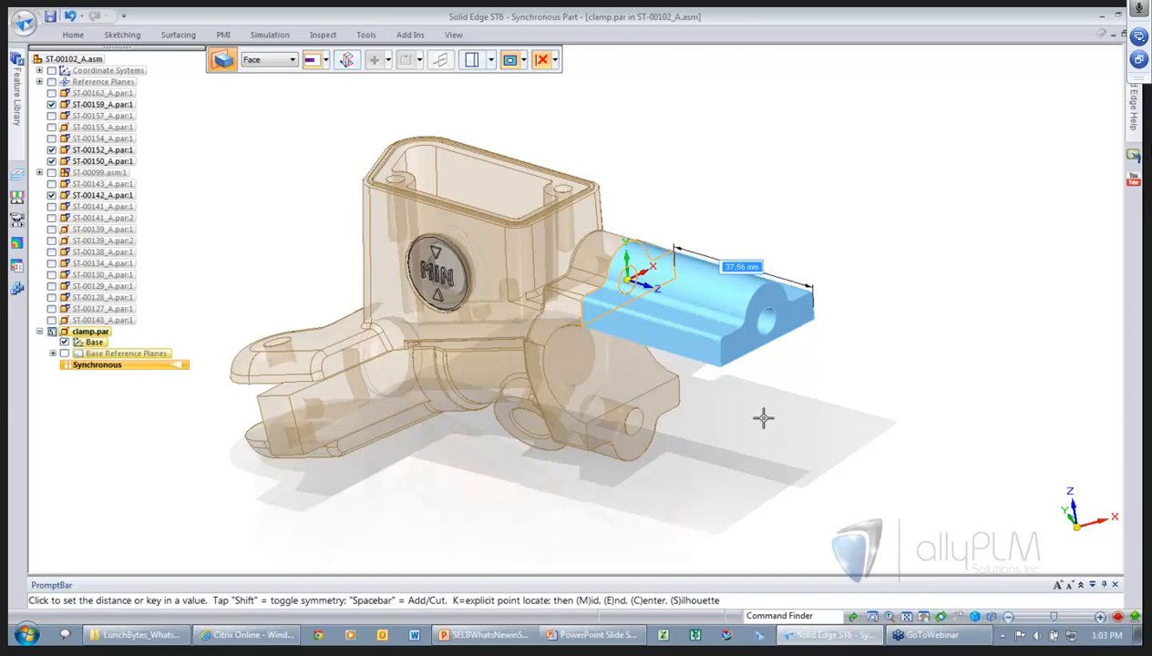
- Preview the extrusion with Exclude Internal Loops and with Use Only Internal Loops, and cancel it
click(525, 60)
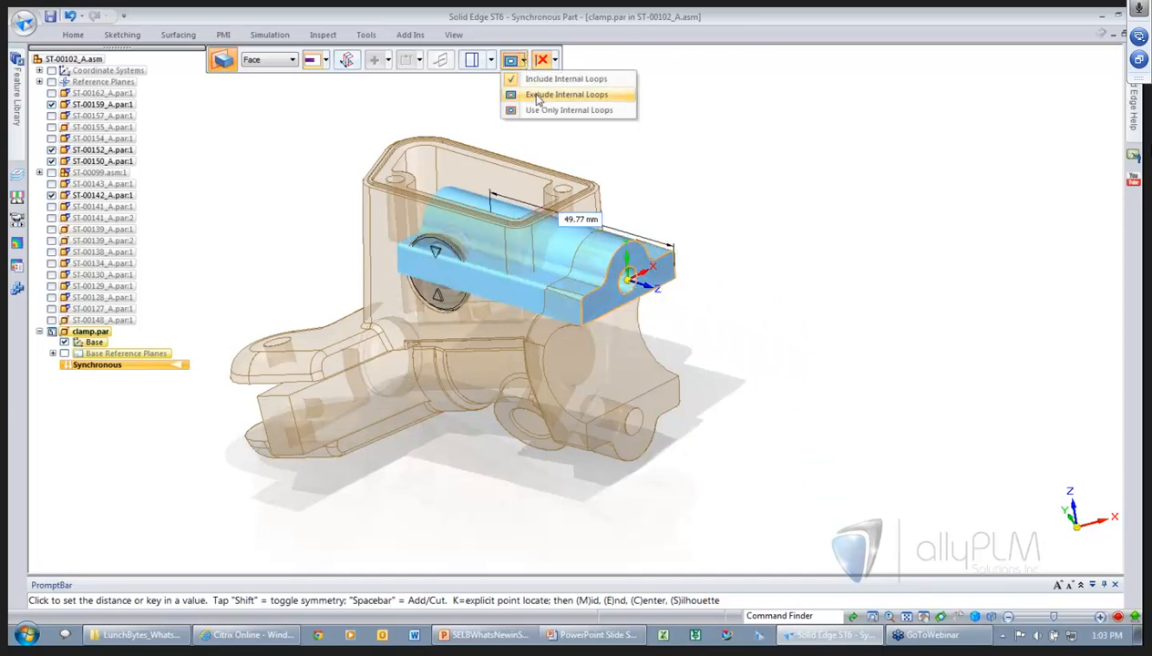
click(566, 94)
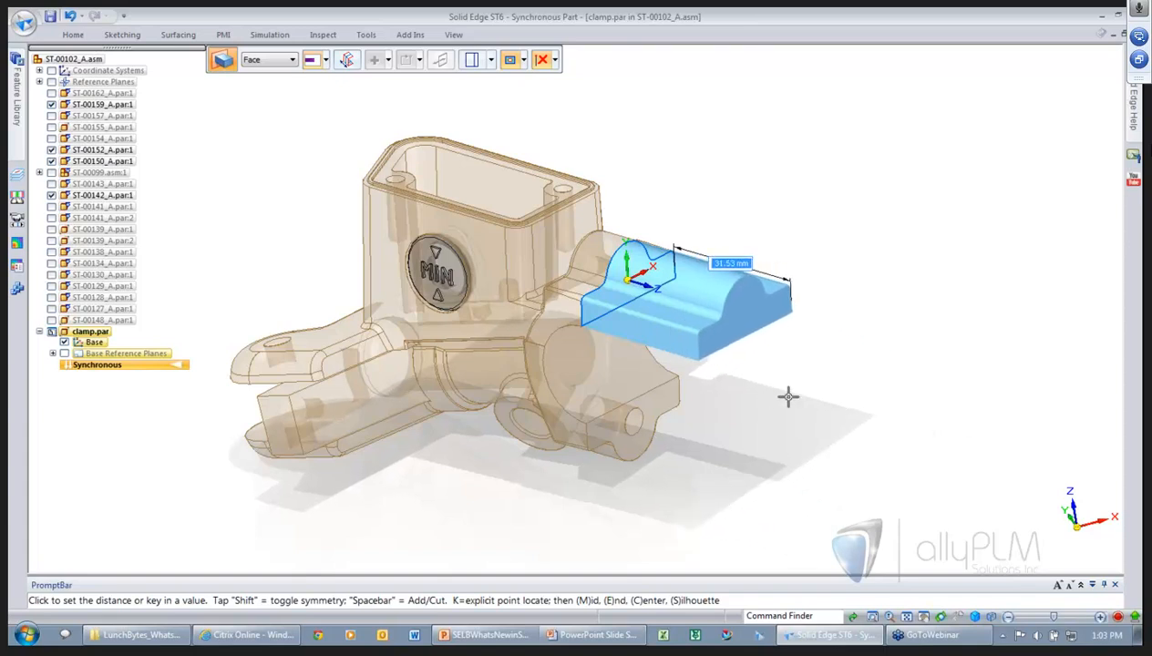
click(522, 60)
click(556, 113)
right_click(549, 131)
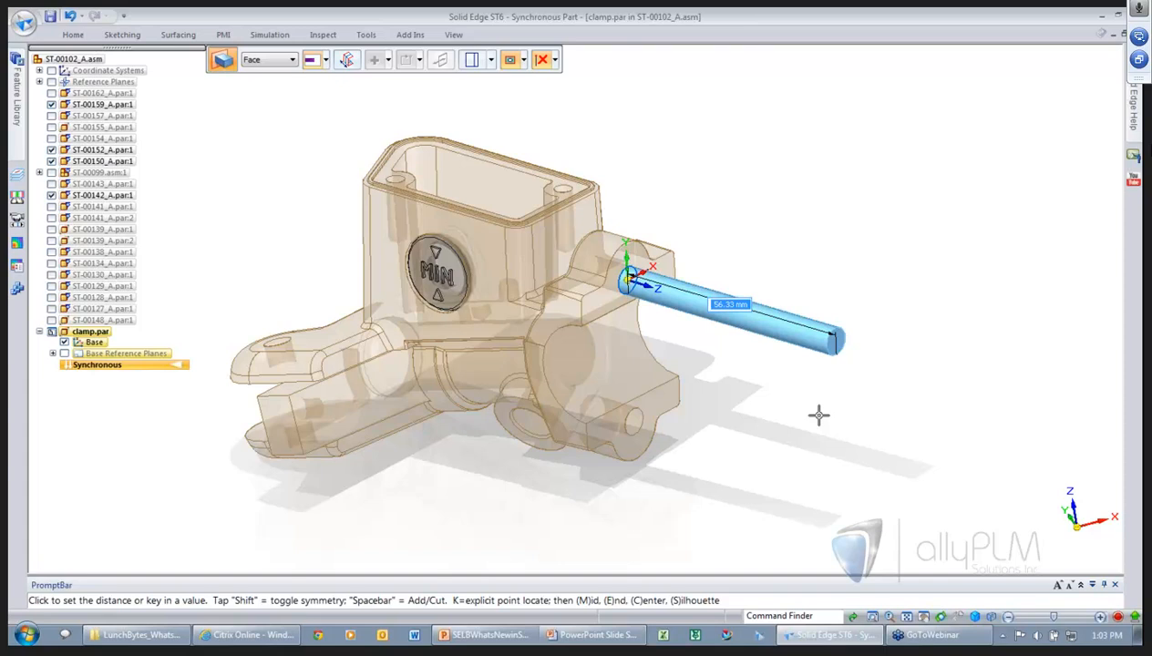
key(Escape)
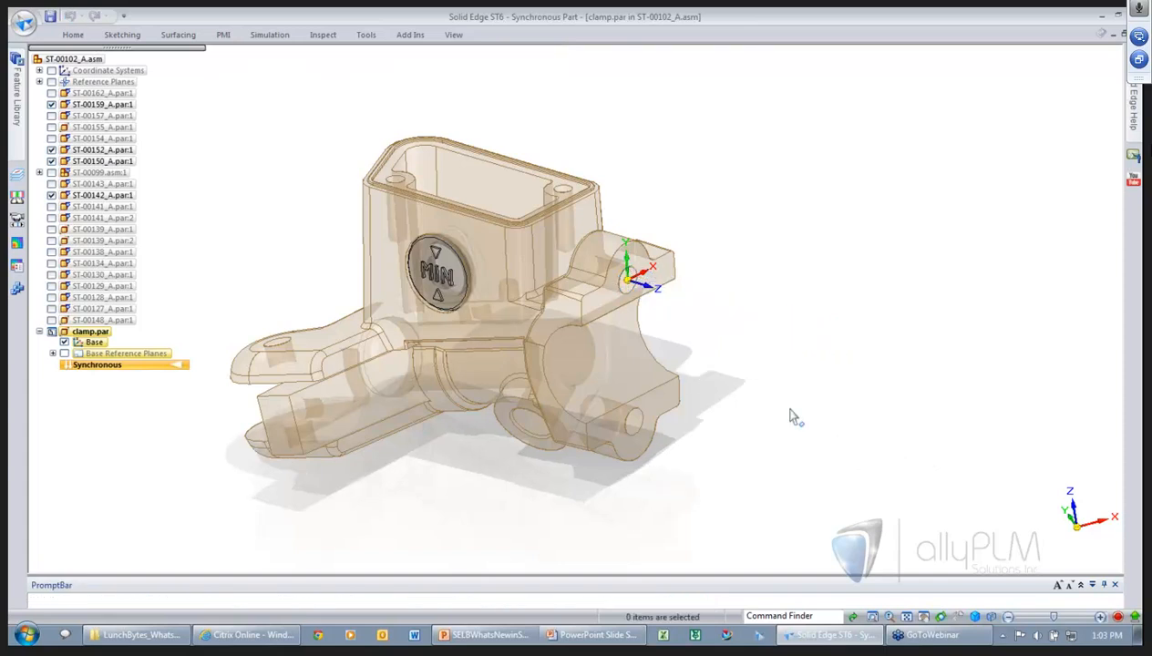
- Revolve the upper mounting face about the clamp bore's axis around to the lower mounting face, with Exclude Internal Loops
right_click(782, 321)
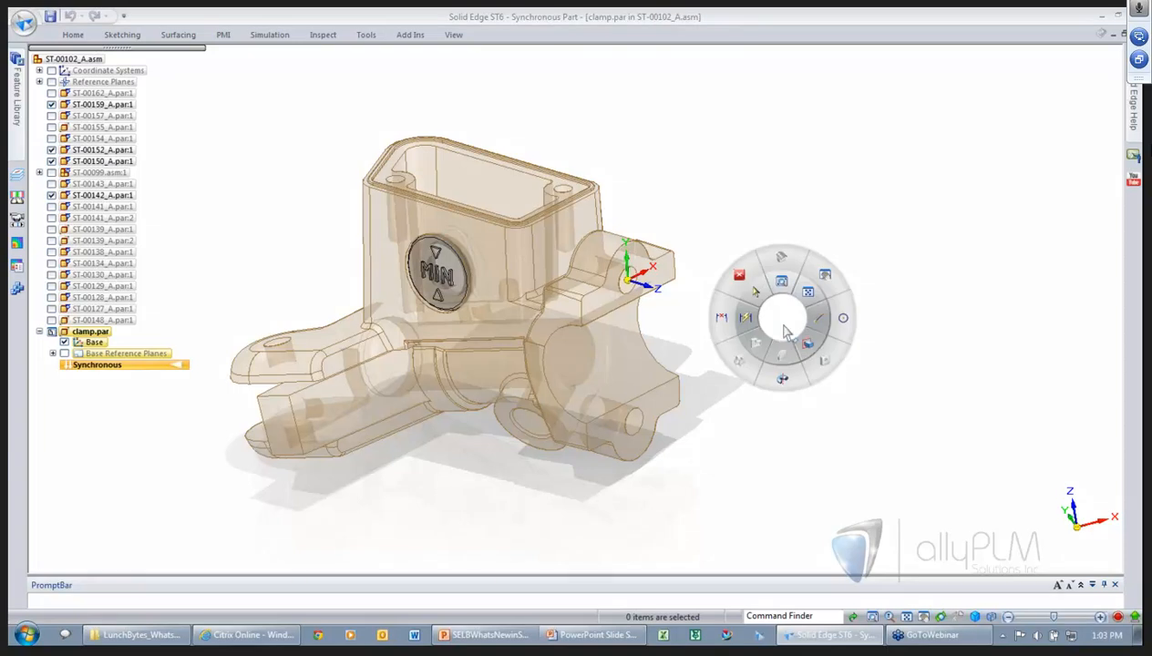
click(783, 375)
click(544, 60)
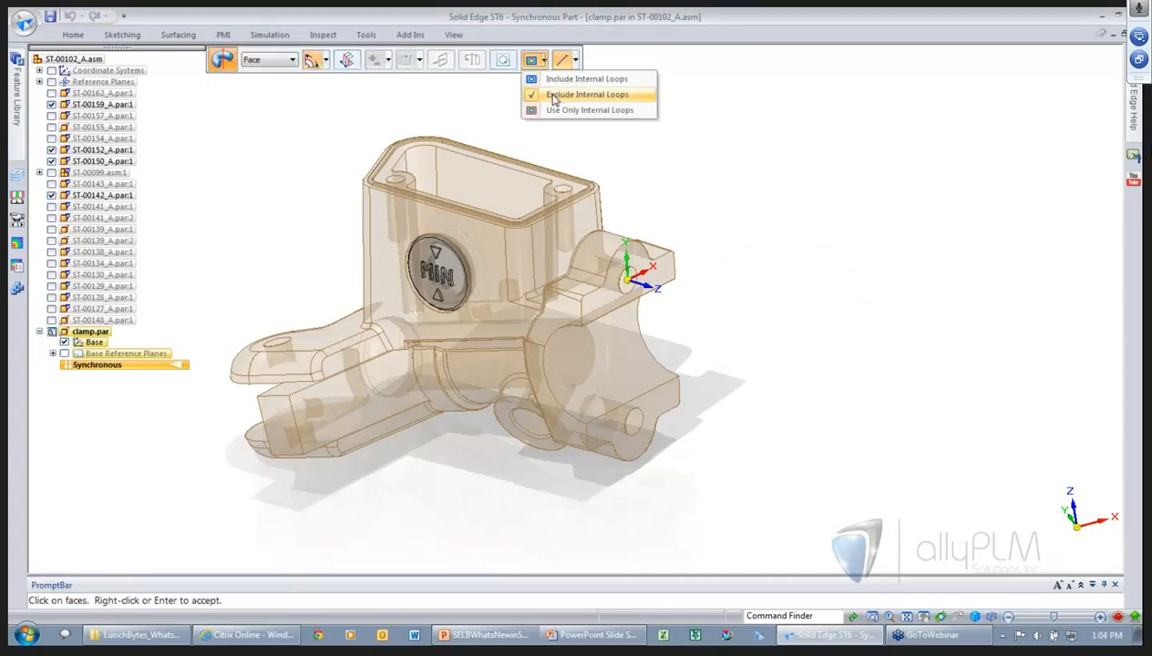
click(583, 97)
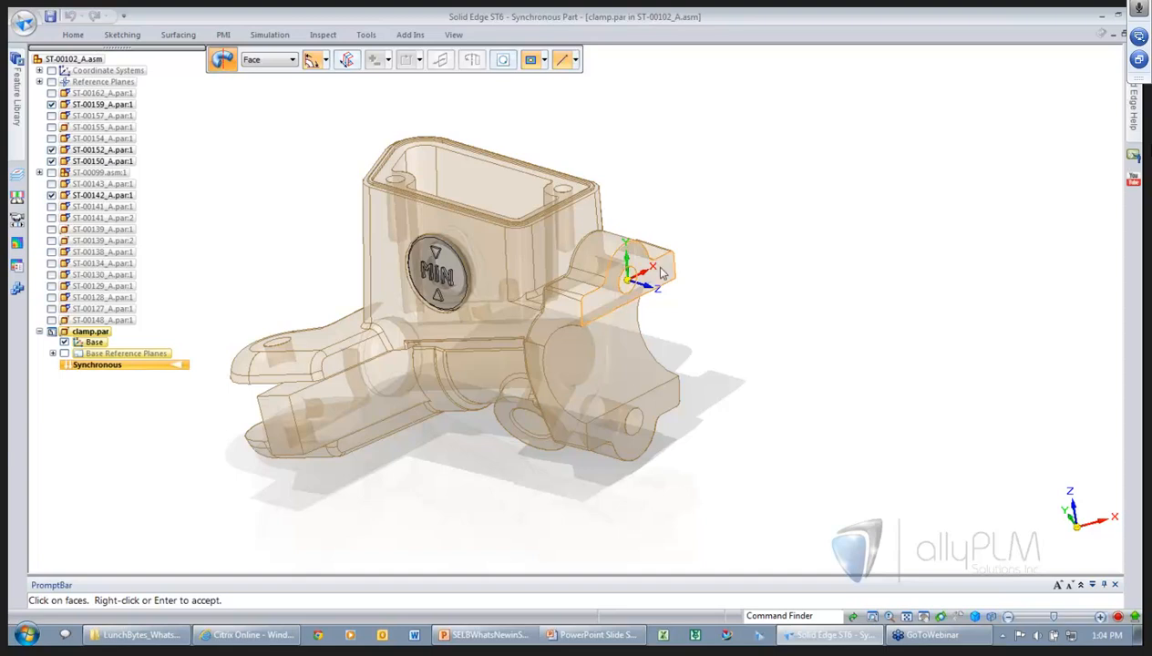
click(658, 272)
right_click(711, 270)
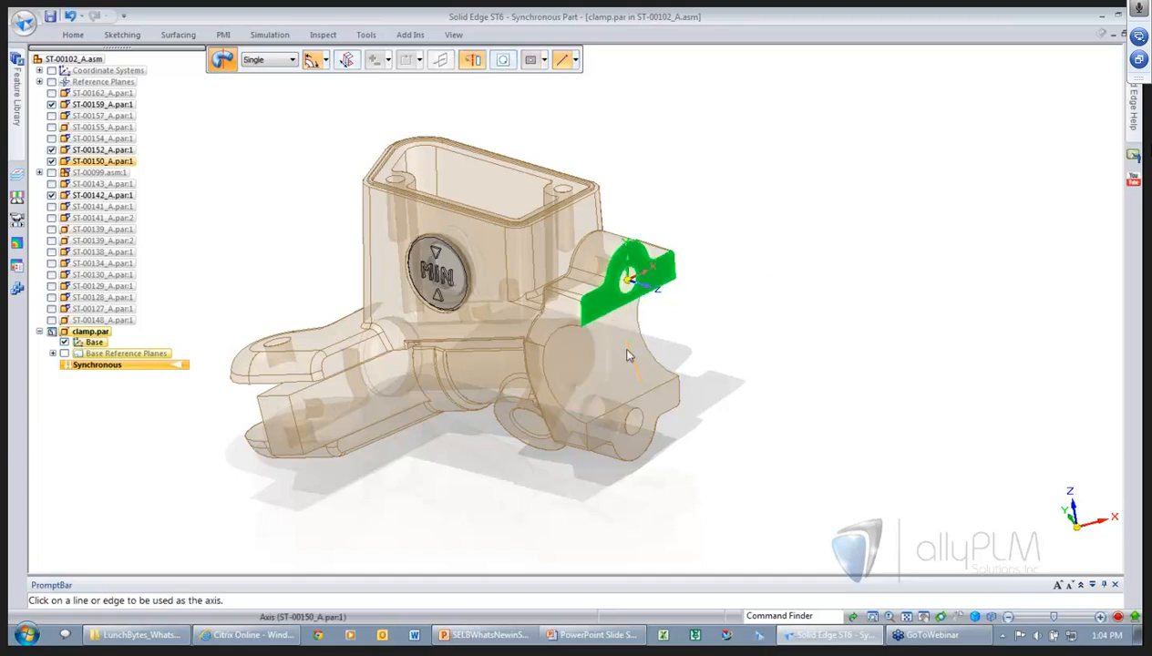
click(591, 370)
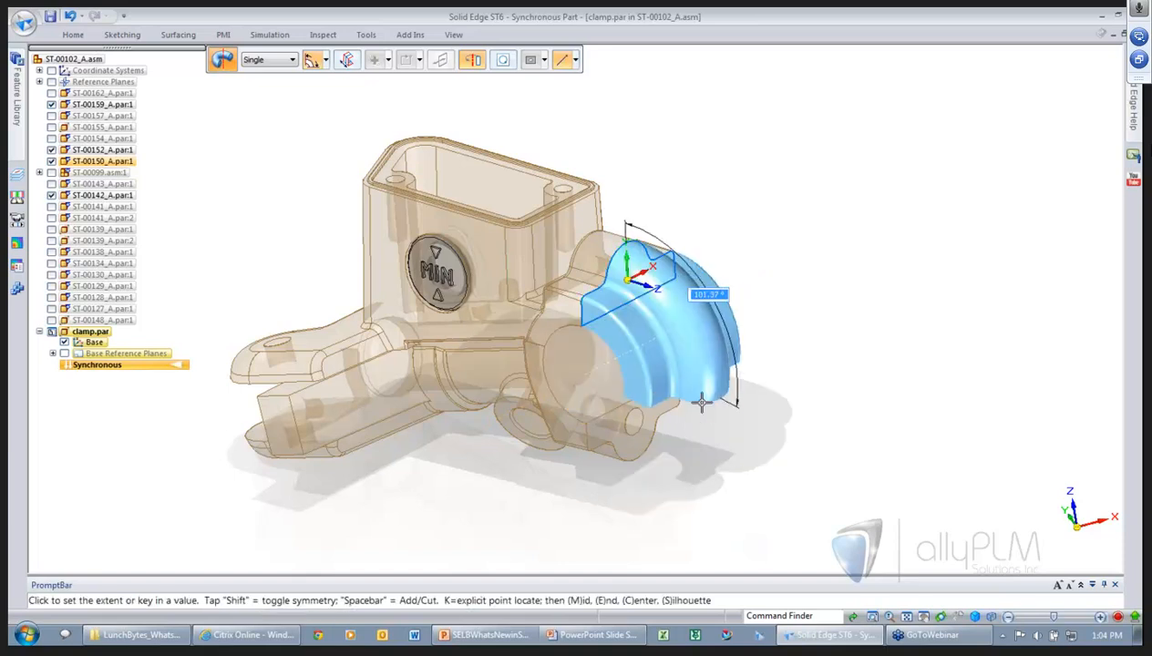
click(588, 420)
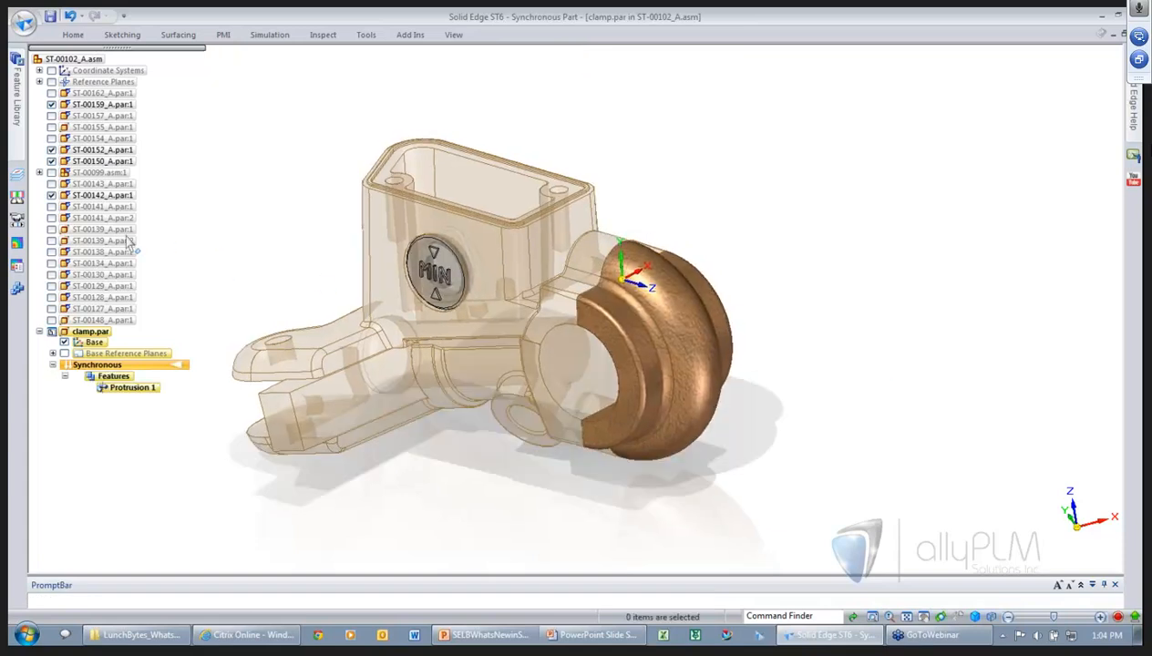
- Cut both bolt holes through the revolved clamp by extruding the upper and lower mounting faces with Use Only Internal Loops
right_click(738, 213)
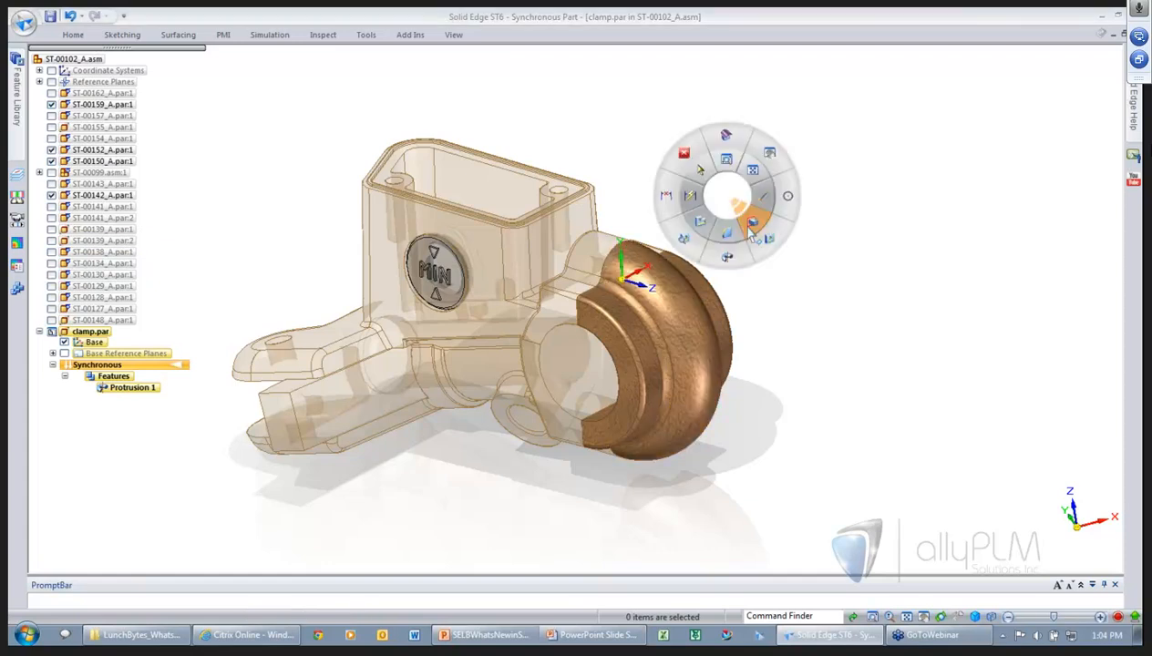
click(748, 232)
click(524, 59)
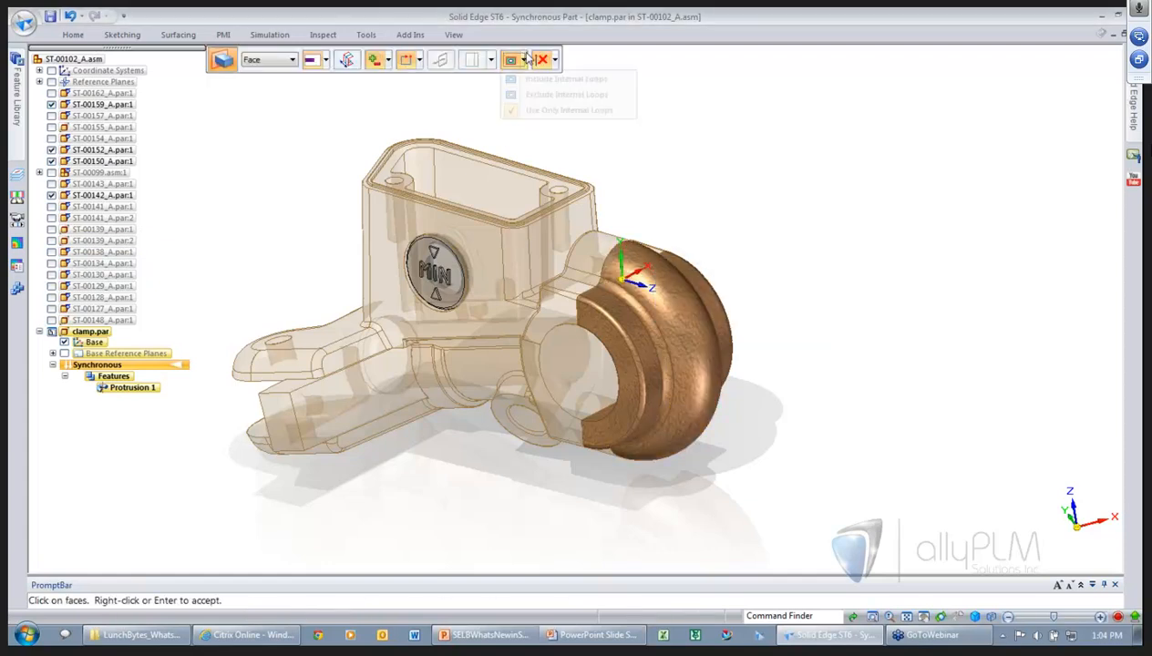
click(540, 113)
click(649, 277)
right_click(599, 441)
click(667, 455)
right_click(682, 441)
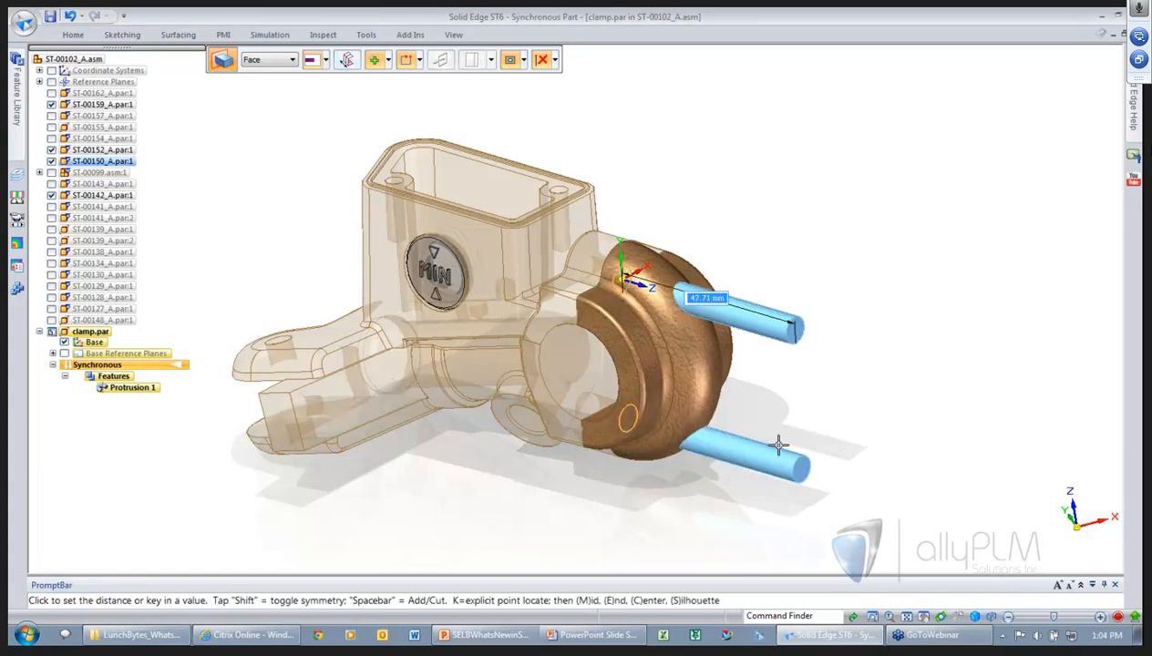
click(795, 450)
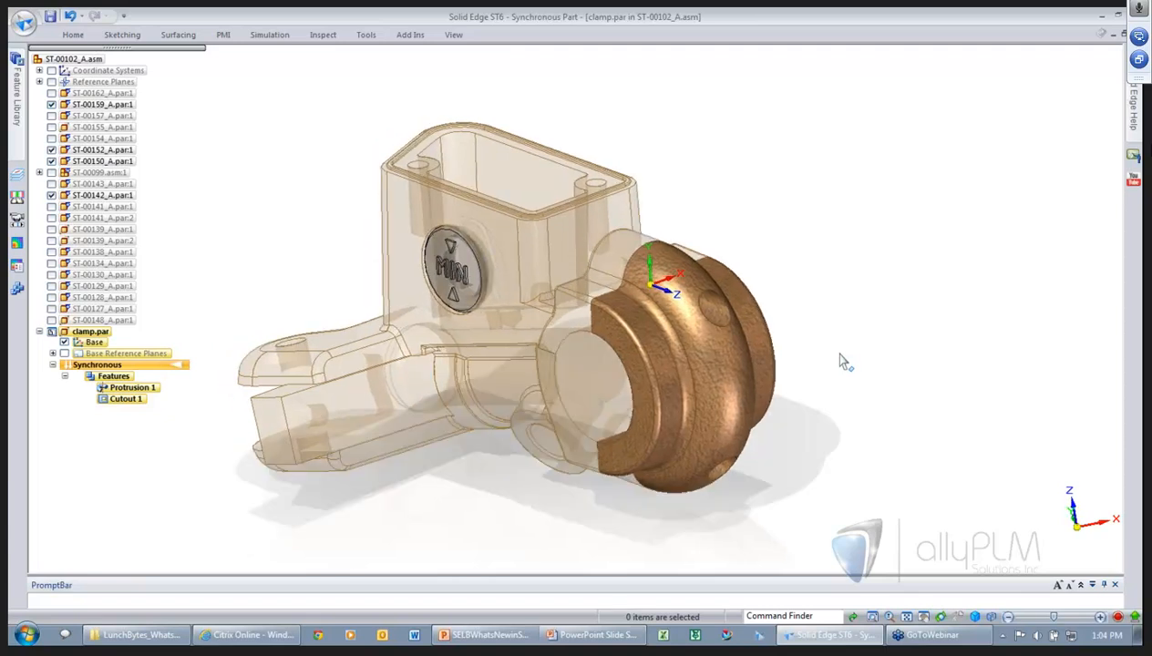
- Show both occurrences of the bolt ST-00139_A in the assembly around the clamp
click(52, 240)
click(52, 229)
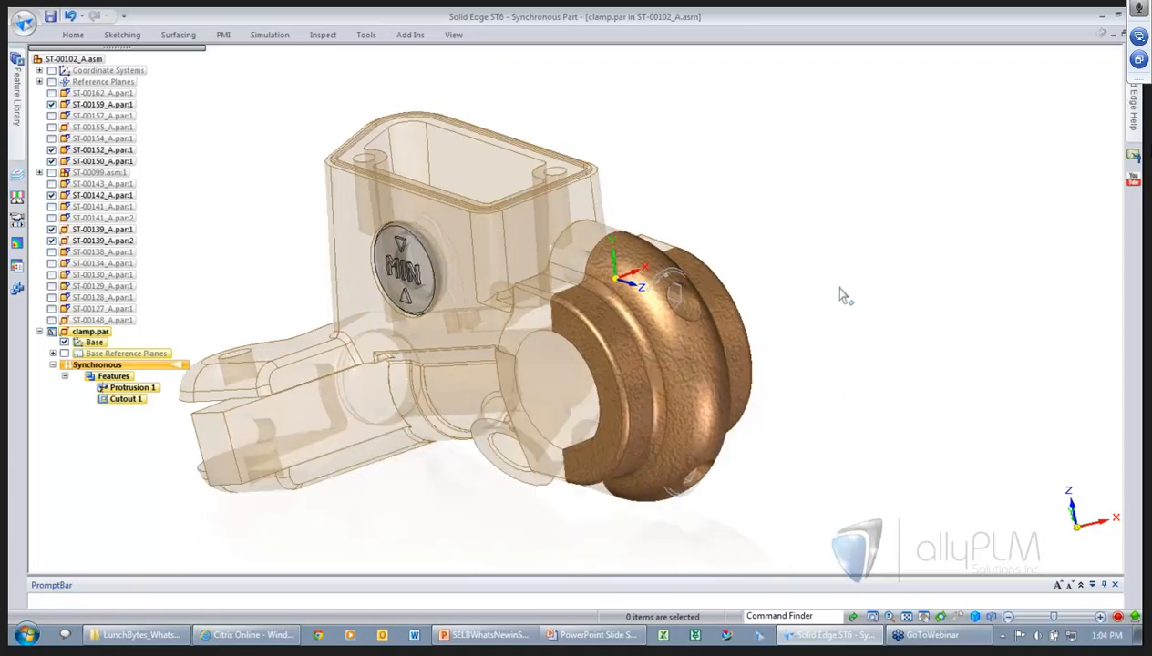
- Cut head clearances in the clamp by extruding the circular head edges of both ST-00139_A bolts outward, using Chain selection
right_drag(840, 295, 861, 308)
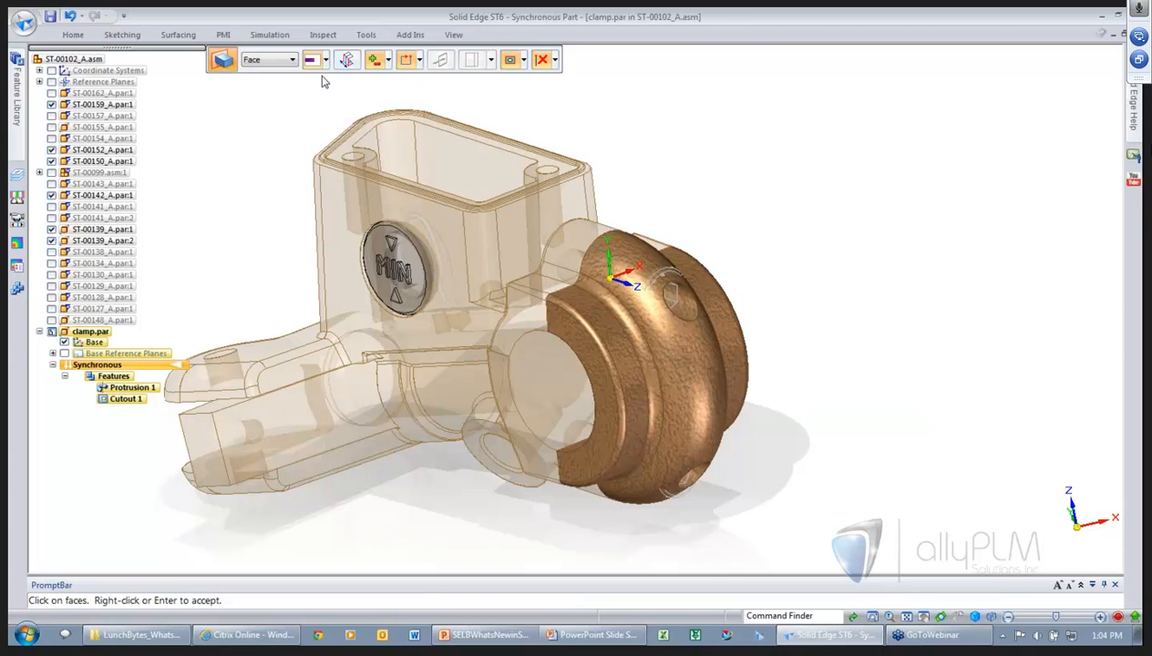
click(277, 62)
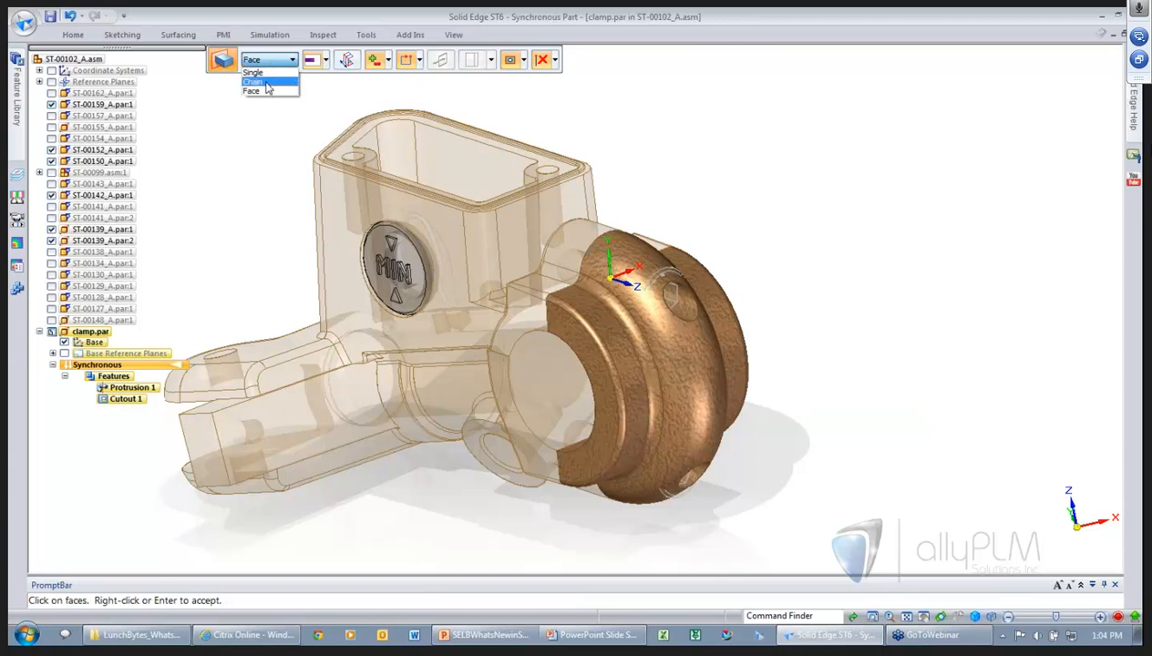
click(258, 84)
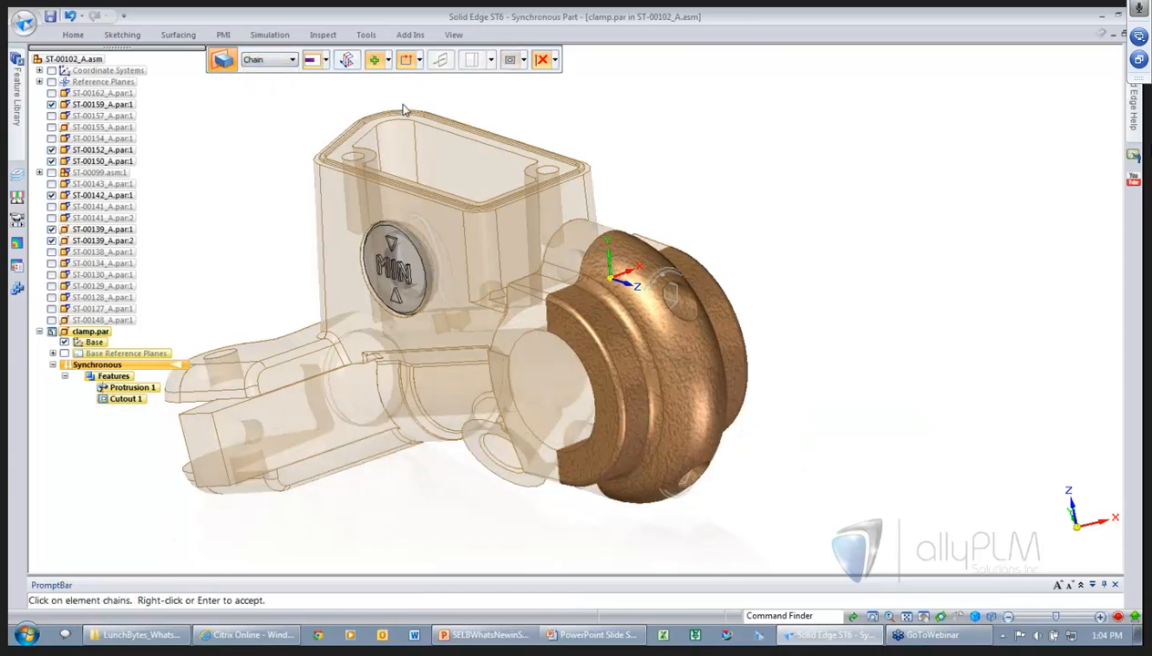
scroll(648, 261, up, 2)
click(654, 263)
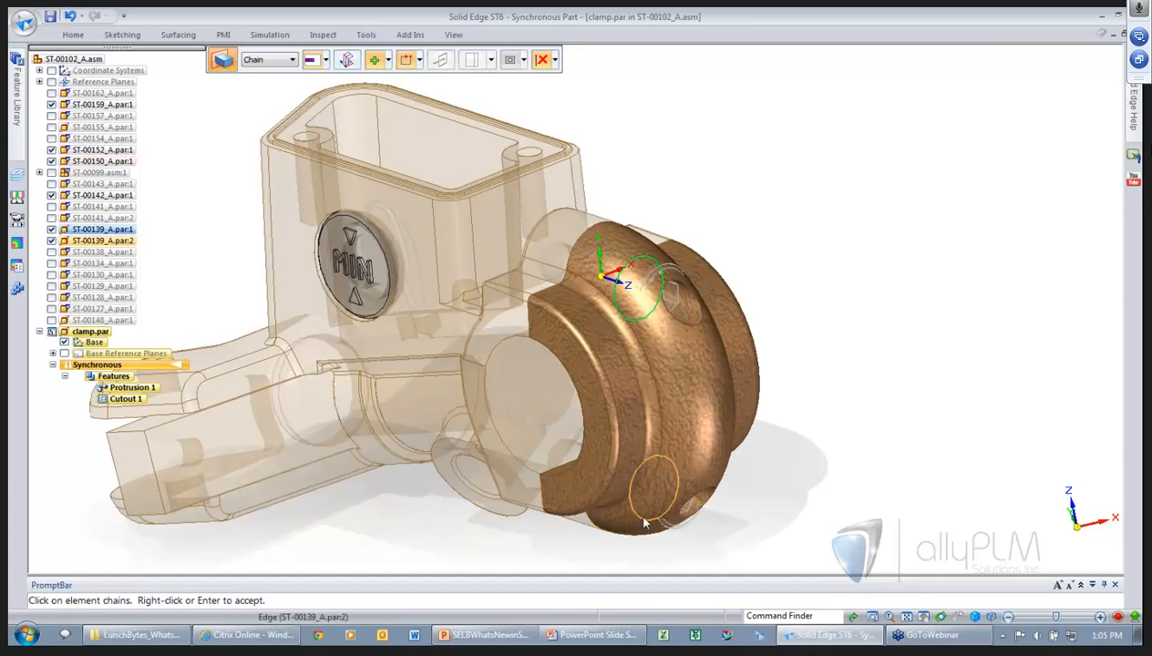
click(648, 519)
right_click(868, 362)
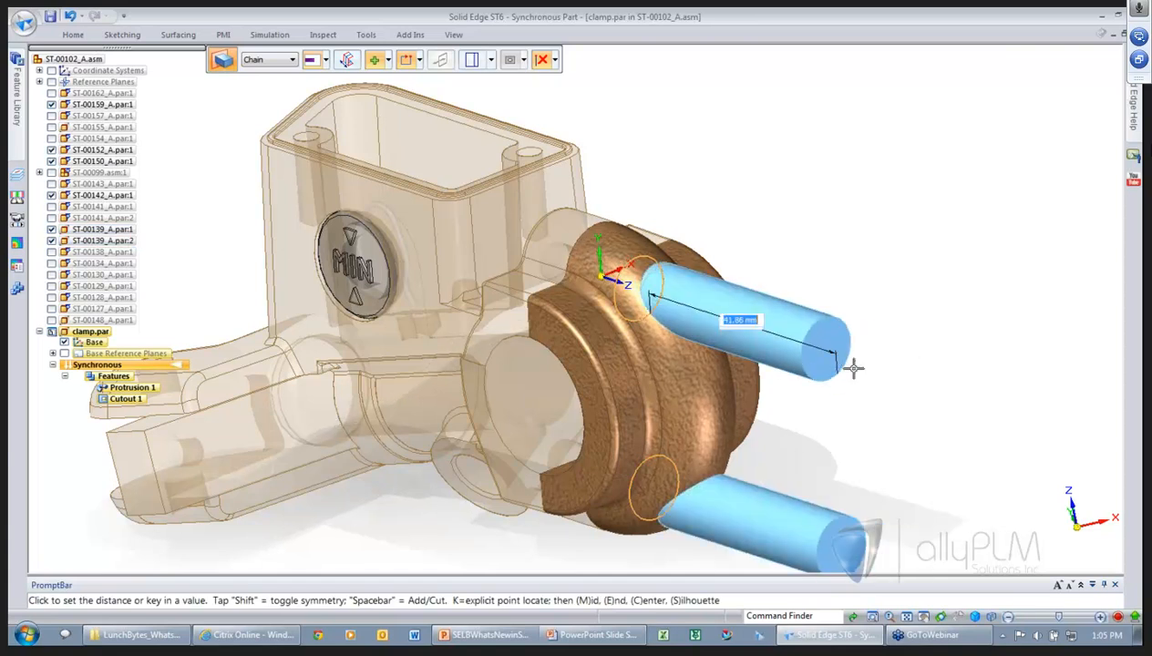
key(space)
click(889, 384)
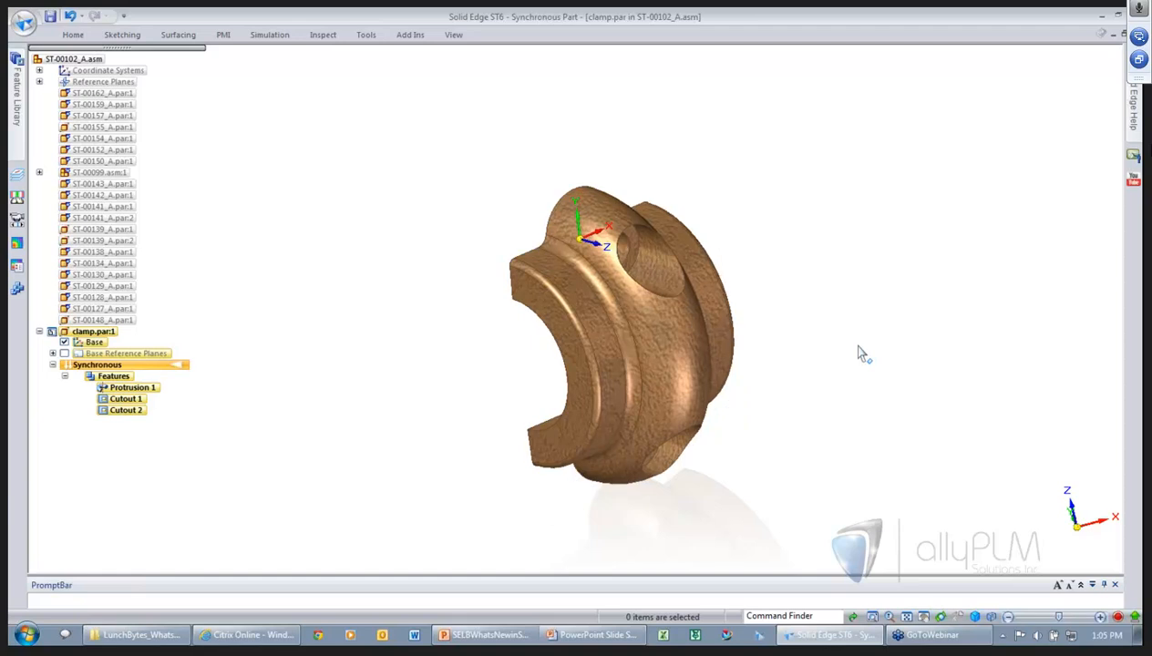
- Recognize the clamp's two bolt holes as counterbore Hole features, changing the counterbore diameter in the hole options
right_click(793, 298)
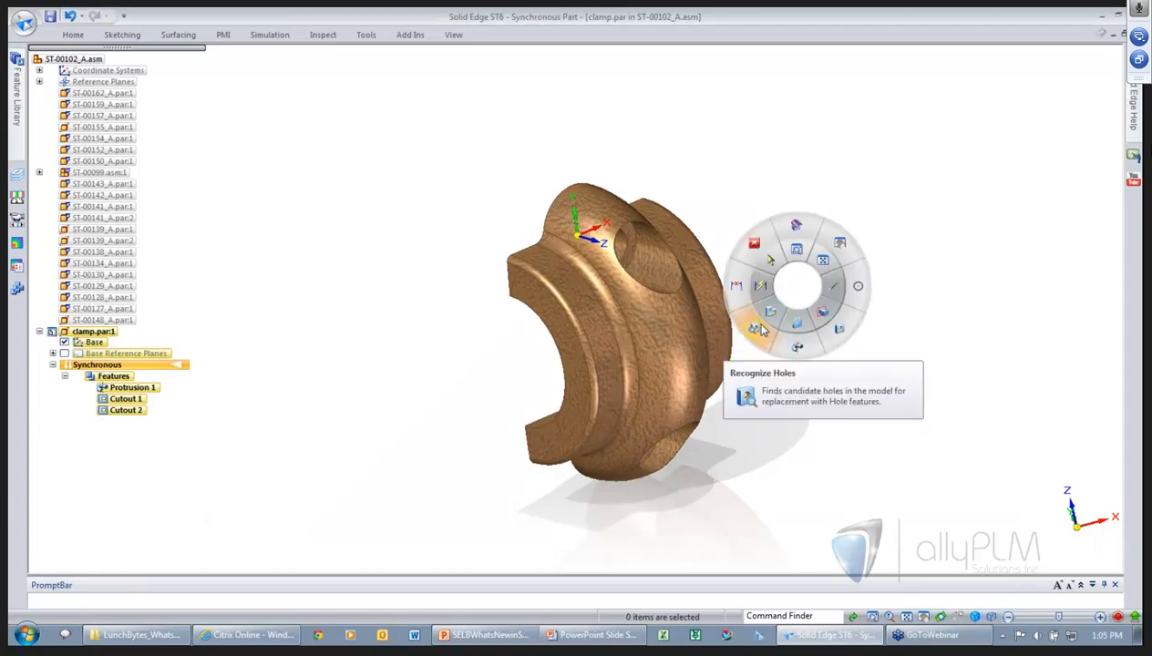
click(755, 330)
click(305, 83)
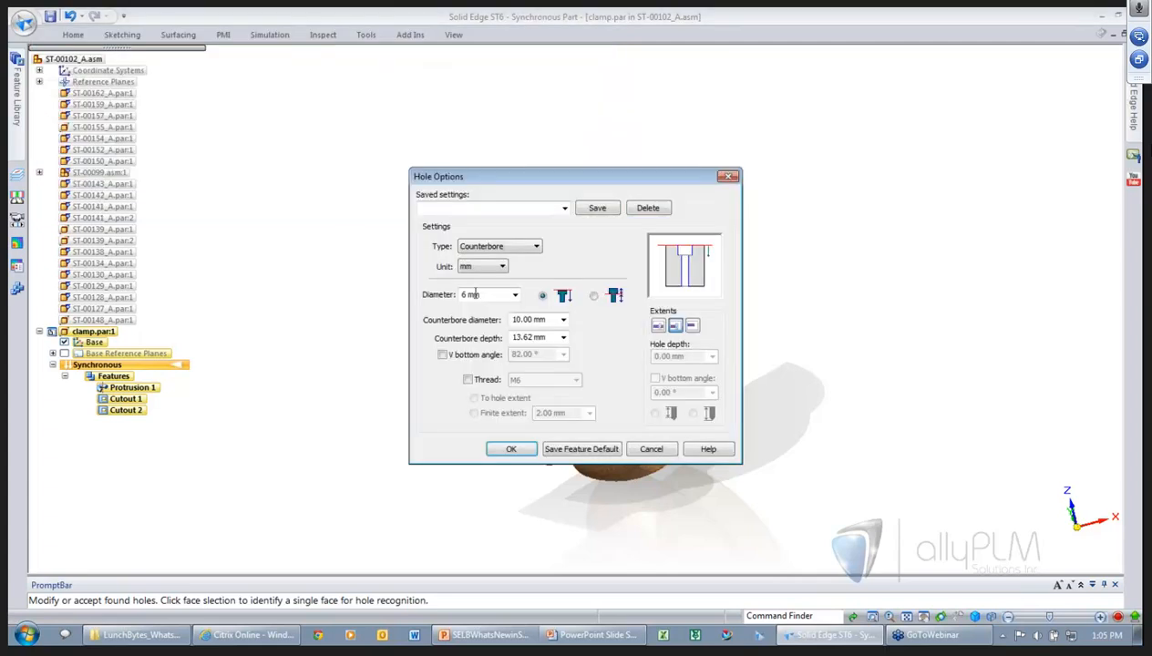
double_click(542, 319)
text(1)
key(Return)
key(Return)
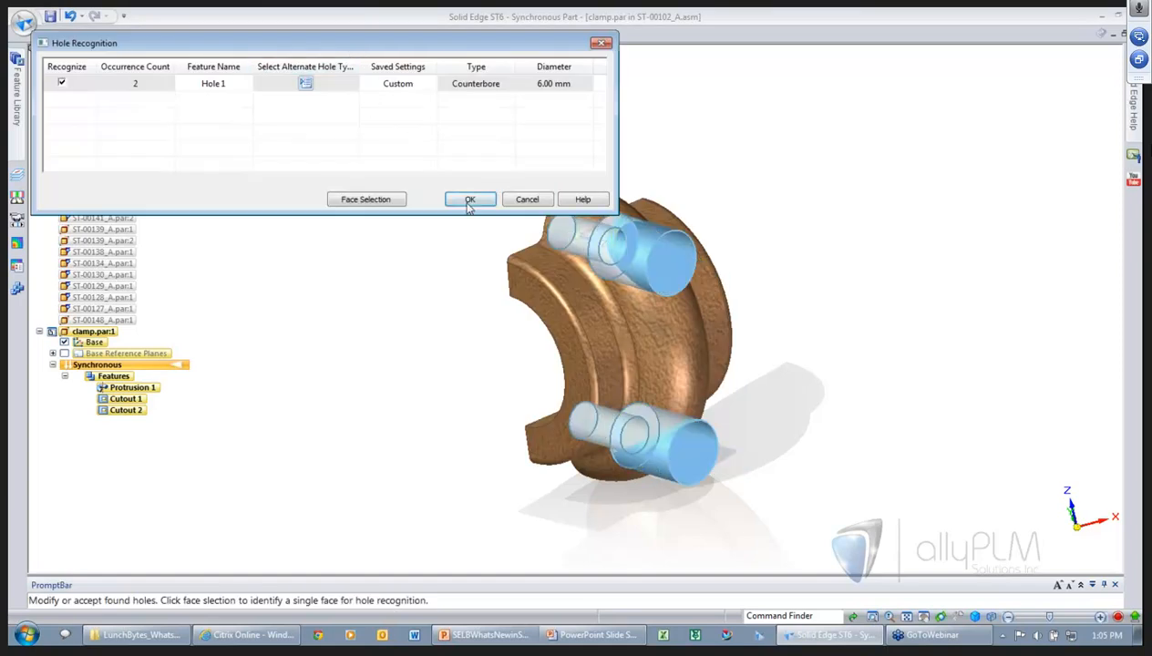
click(468, 202)
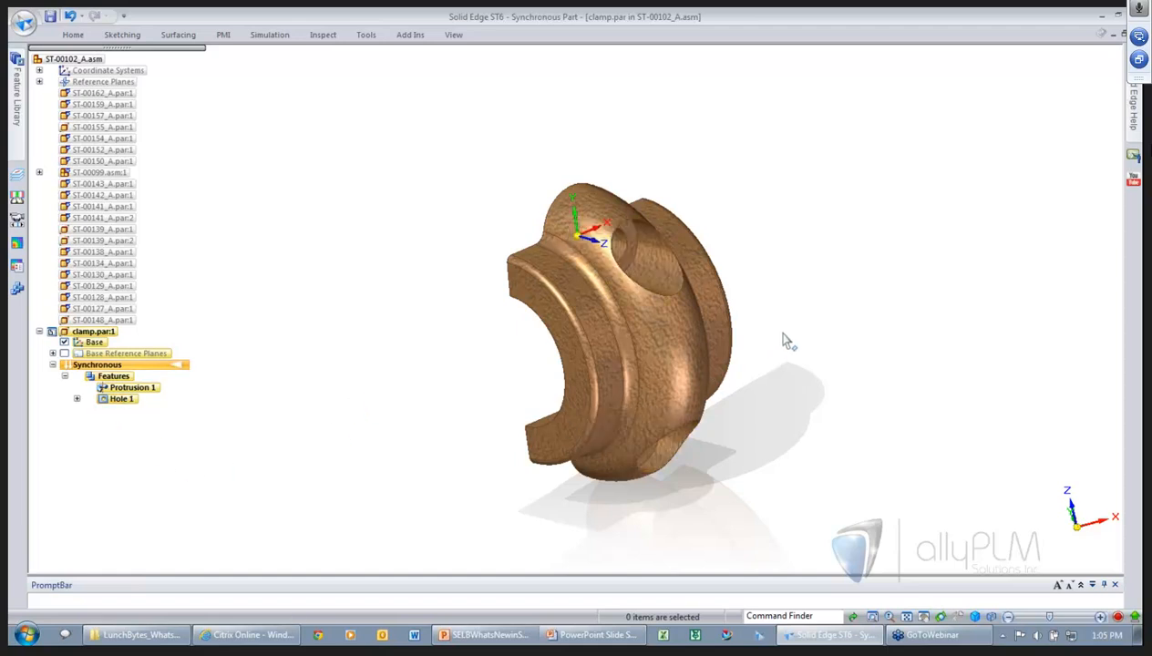
- Return to the ST-00102_A assembly and show both ST-00139_A bolts in the finished clamp
key(ctrl+shift+p)
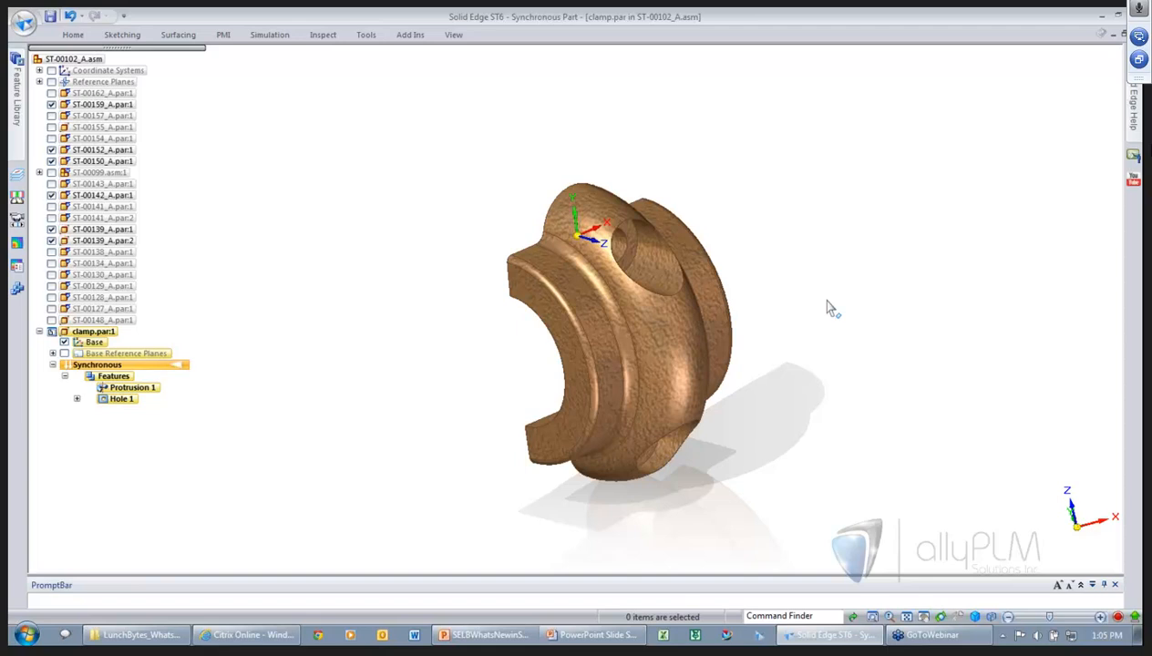
middle_drag(770, 303, 873, 257)
right_drag(862, 238, 831, 200)
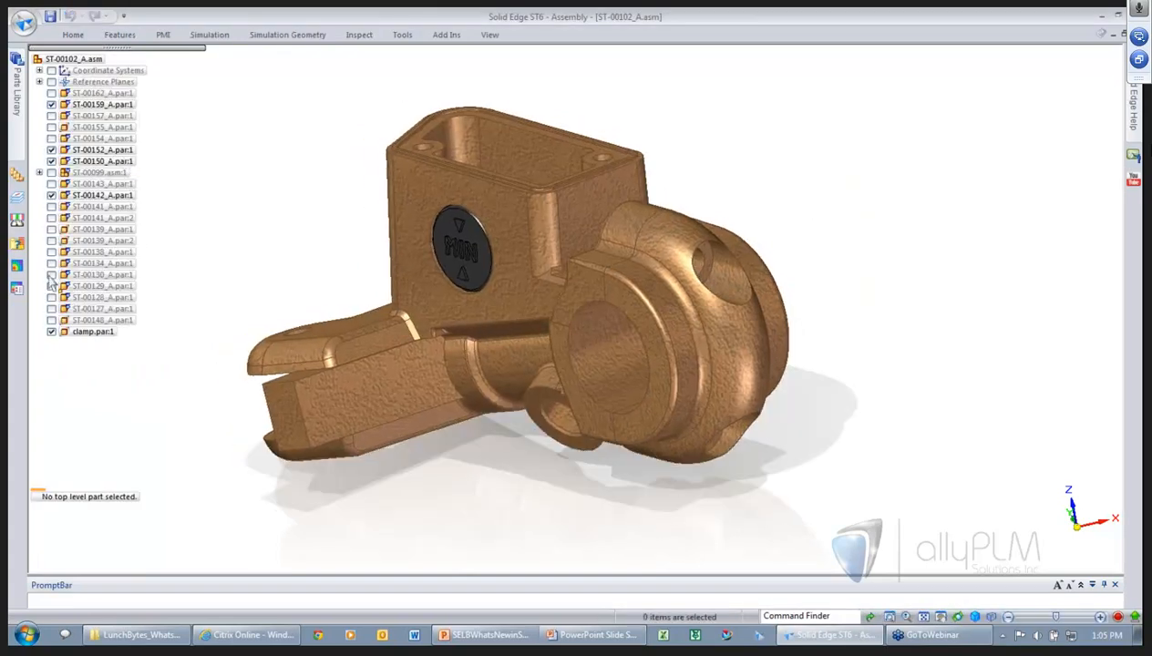
click(51, 228)
click(51, 240)
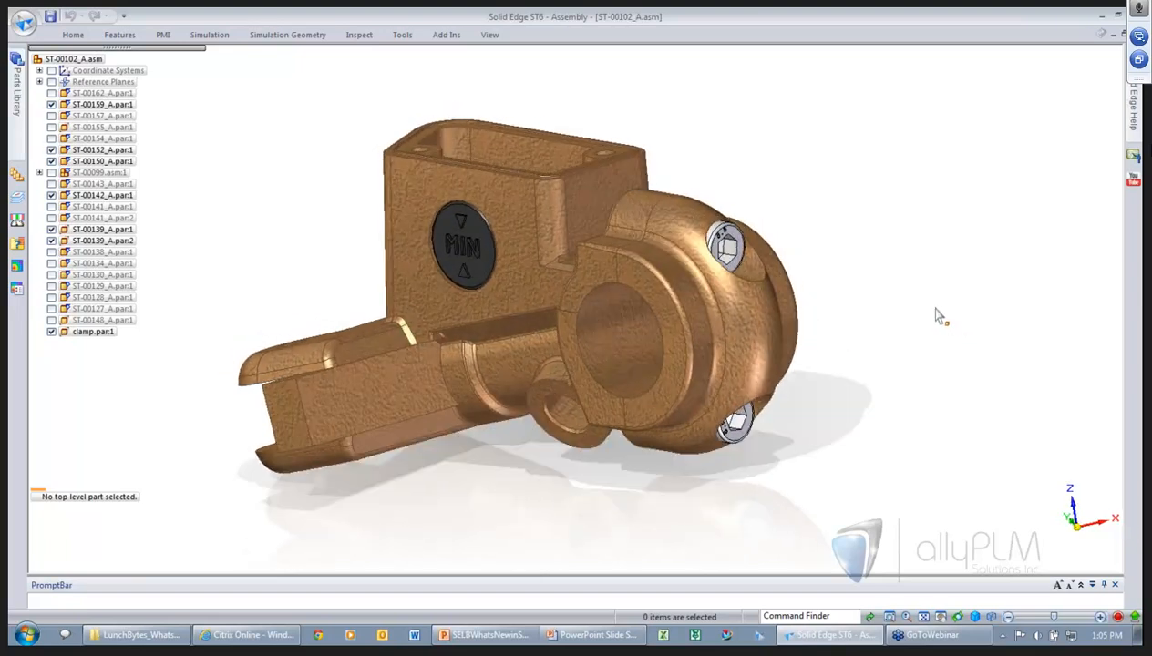
- Apply the display configuration "4 - Edit Handle" to the assembly
right_drag(934, 307, 968, 310)
click(970, 311)
click(547, 311)
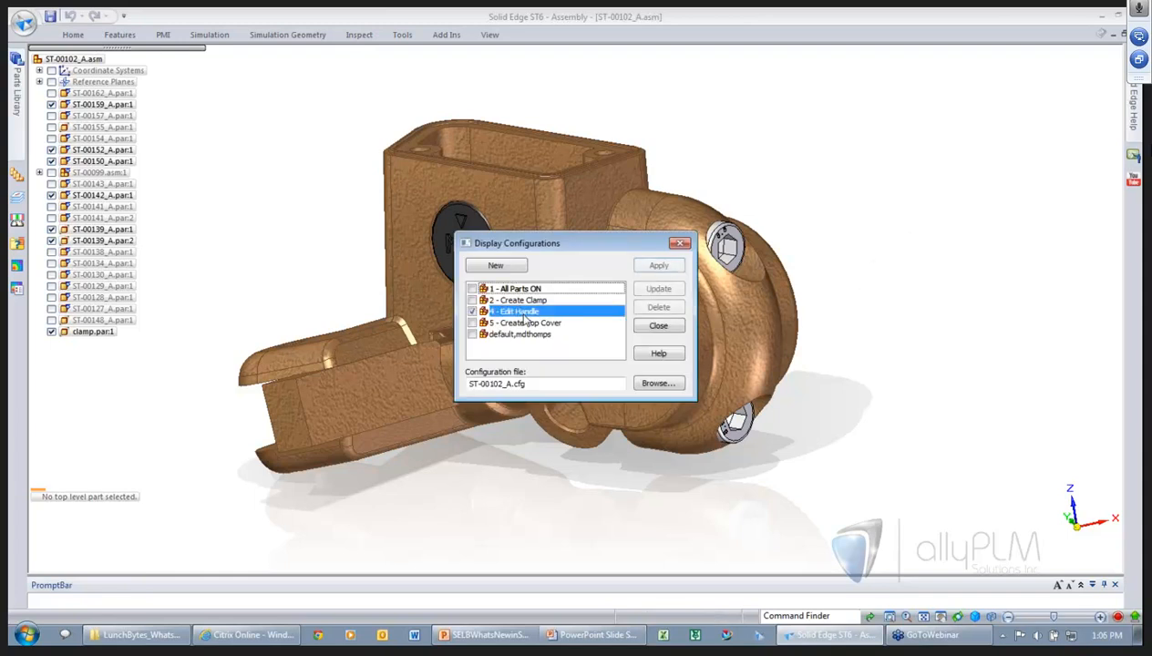
click(660, 265)
click(660, 327)
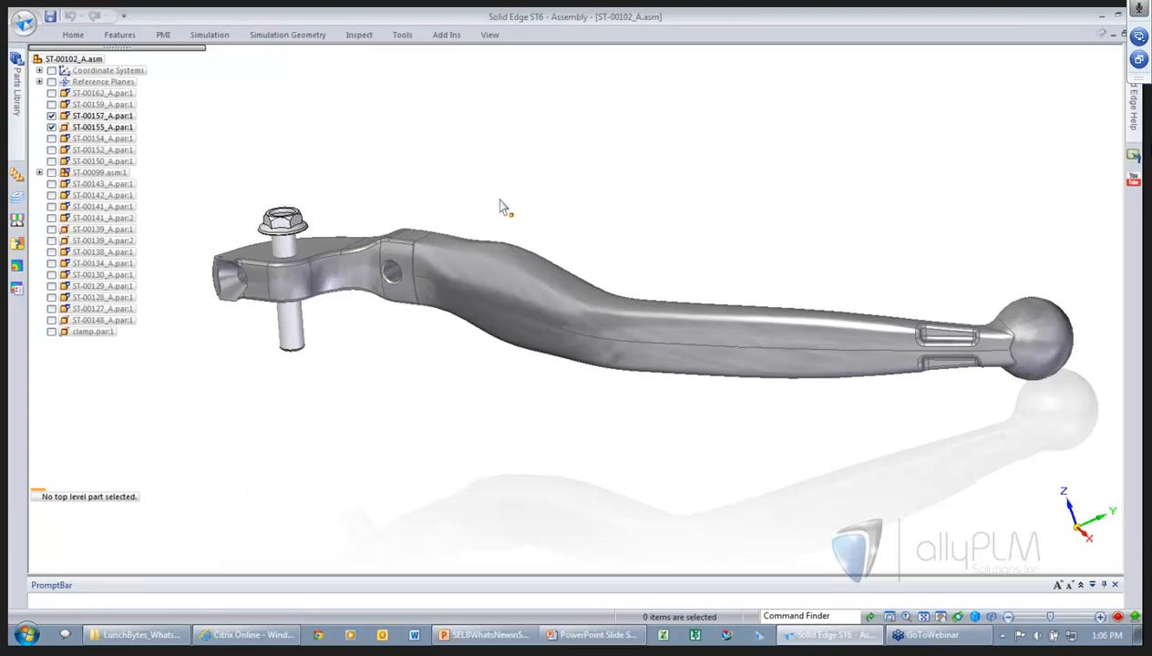
- Define a clipping region from a face of the handle ST-00157_A by placing the first and second clipping planes
right_click(394, 128)
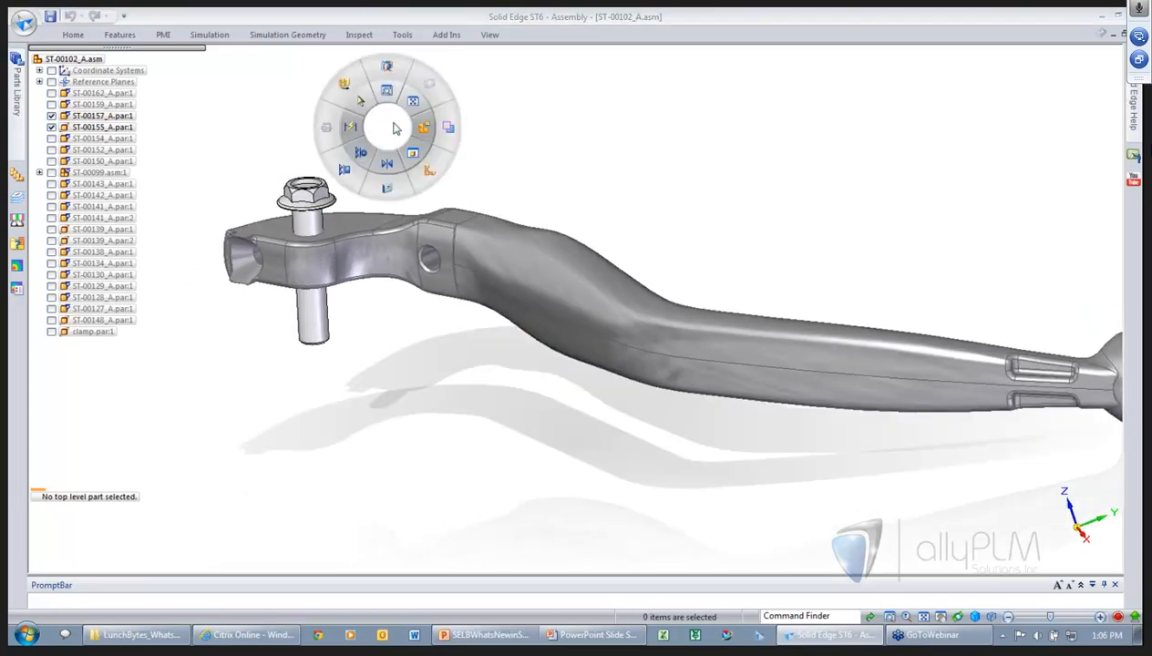
click(394, 74)
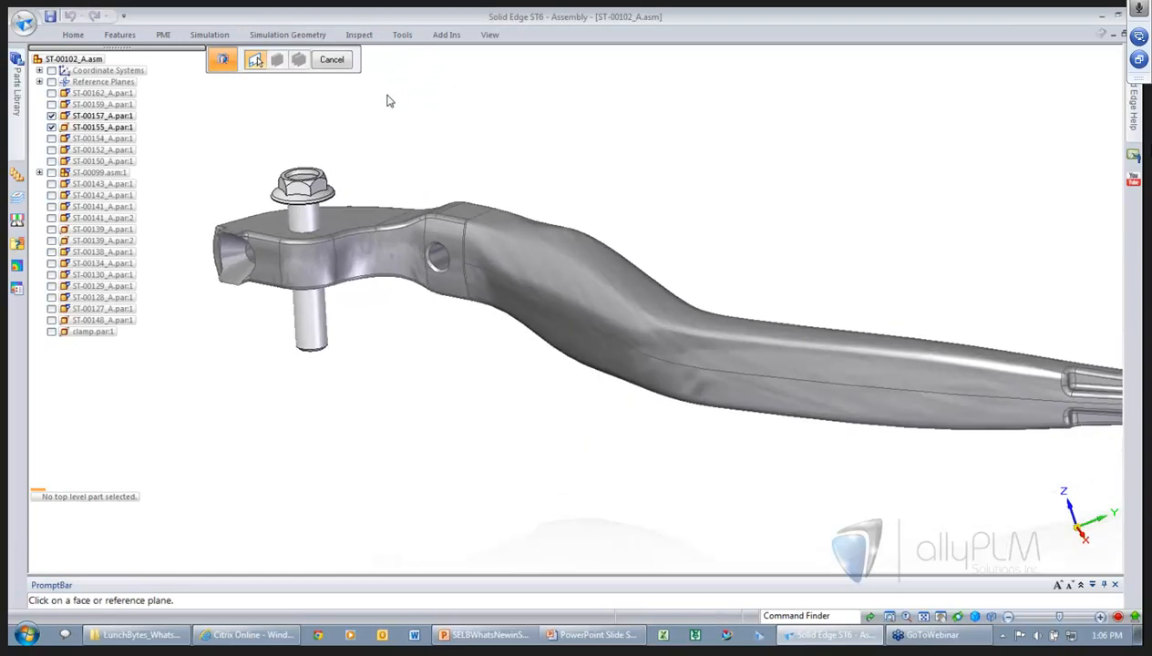
click(490, 219)
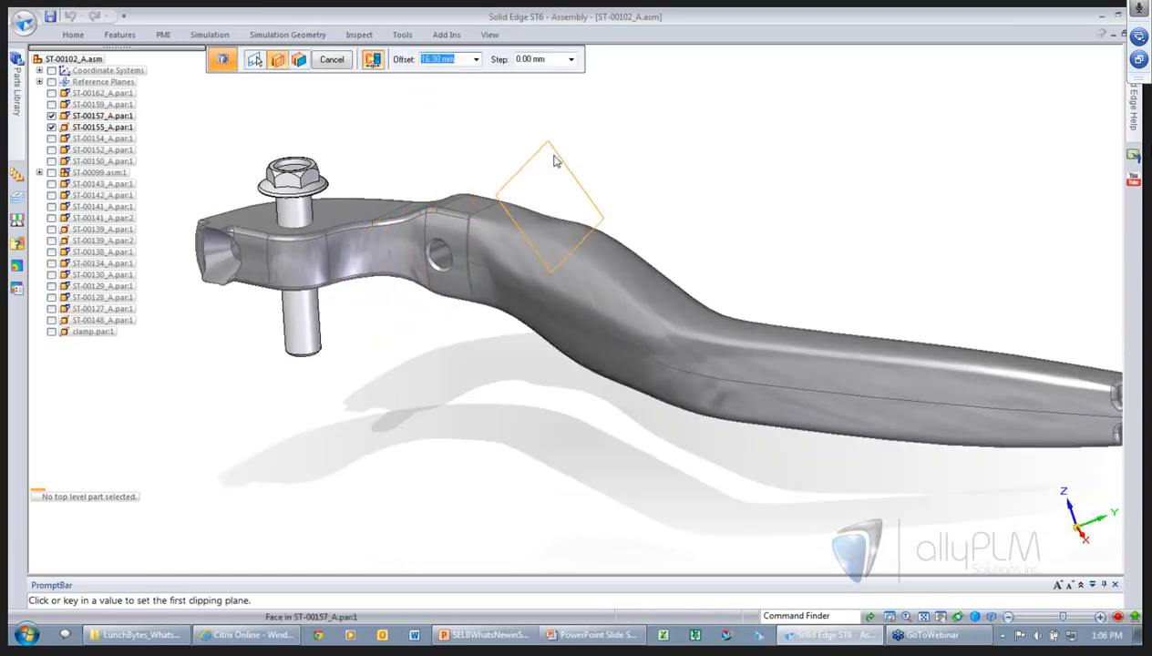
click(545, 175)
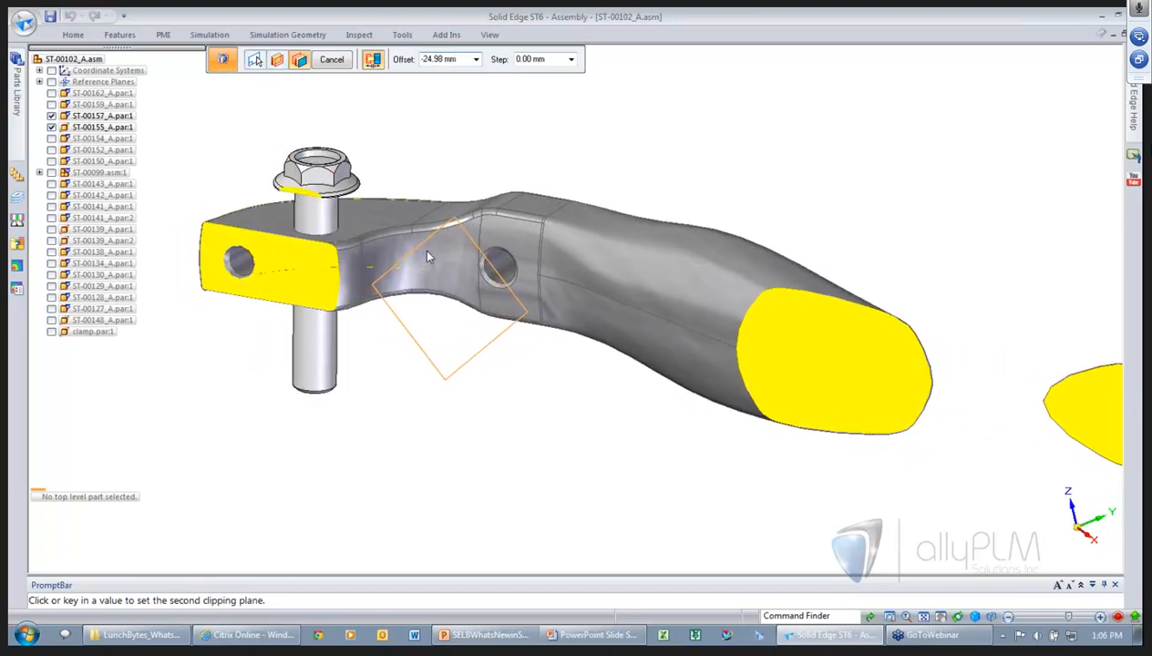
click(422, 250)
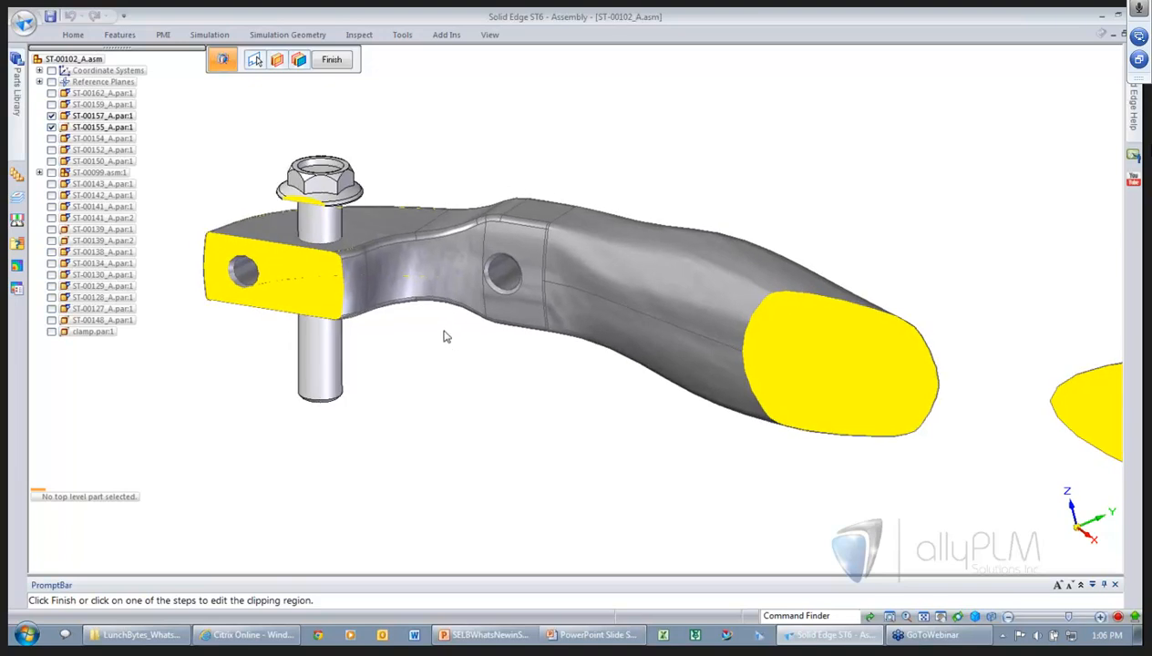
- Reposition the second clipping plane so it slices through the pivot bolt, and finish the clipping region
click(299, 59)
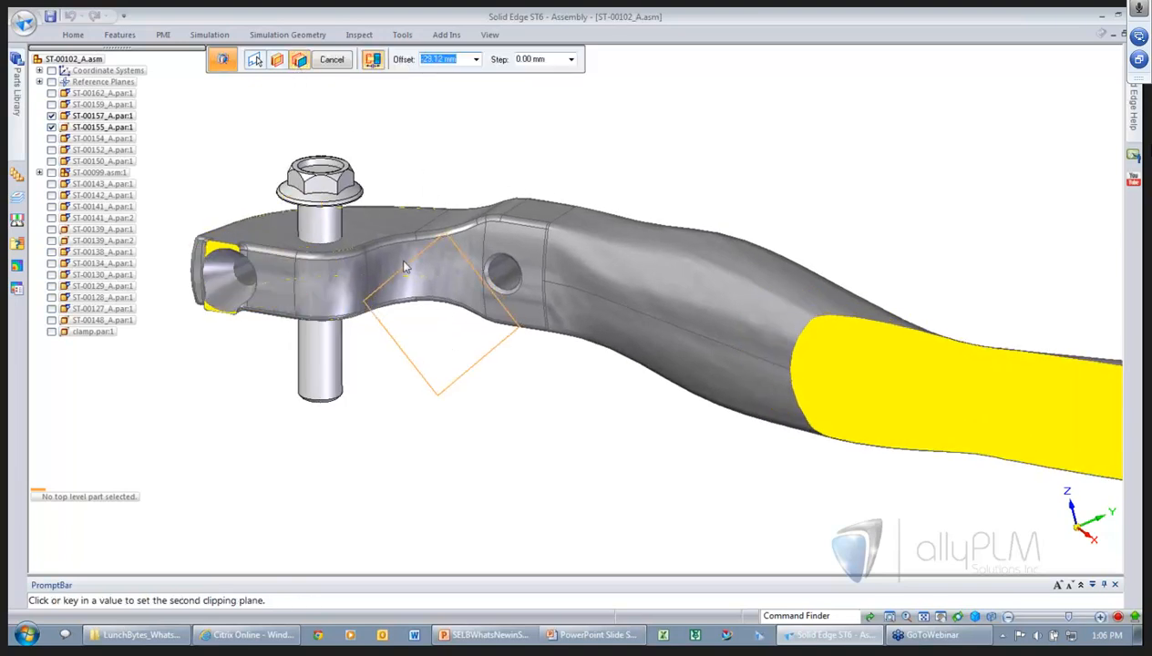
click(451, 256)
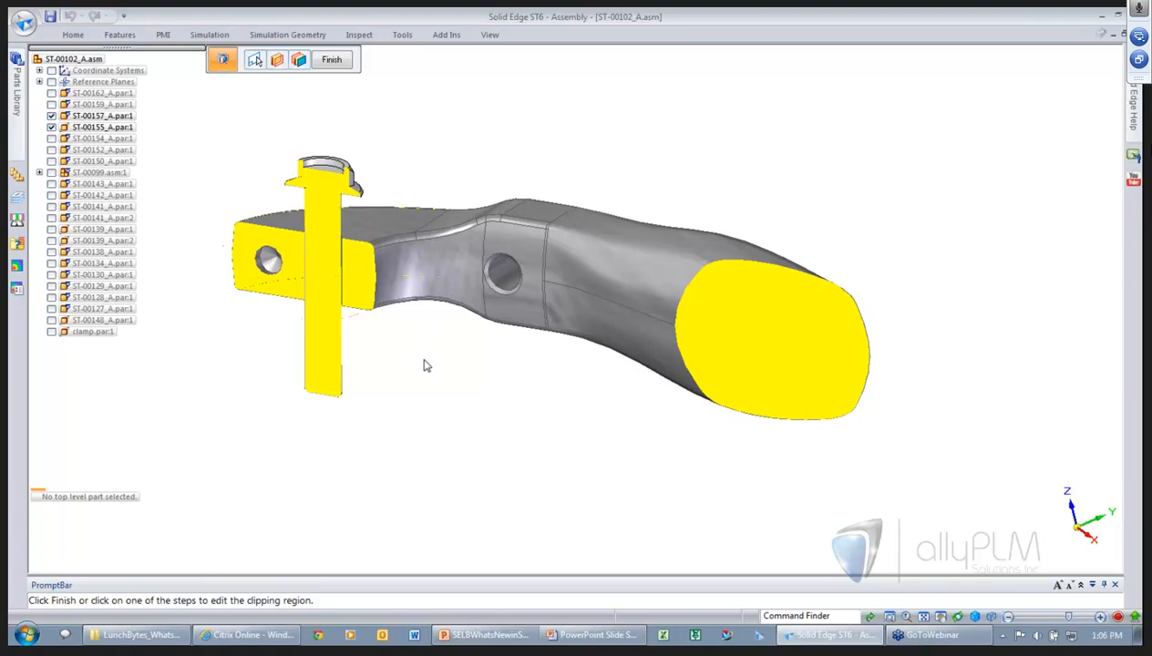
middle_drag(433, 371, 426, 404)
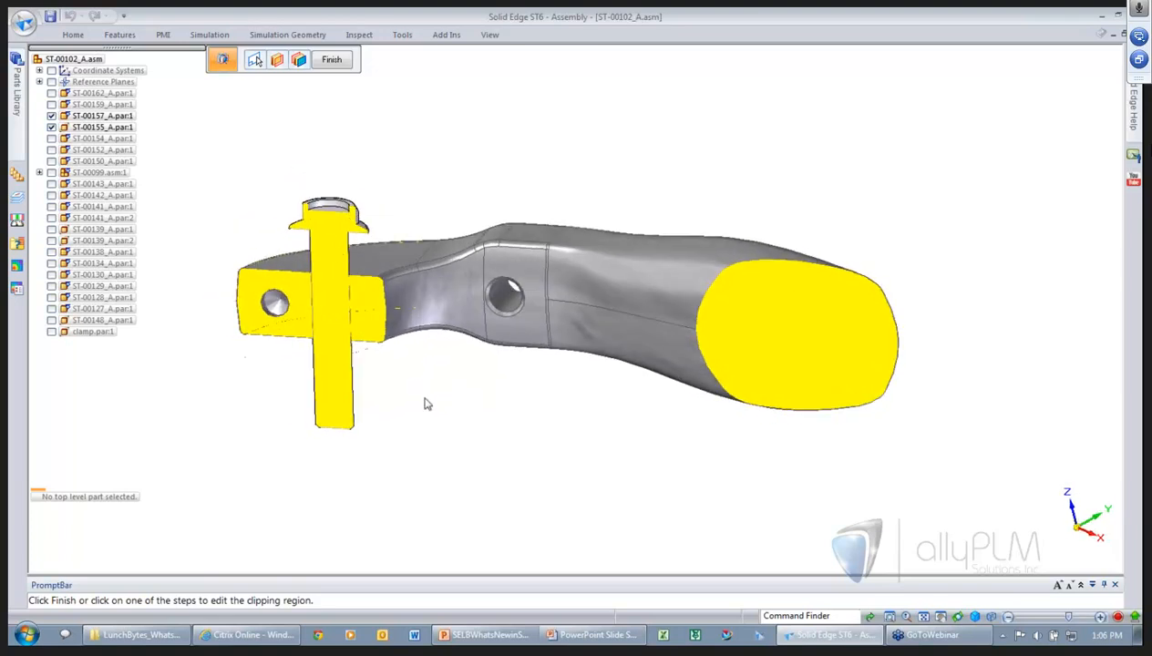
click(330, 59)
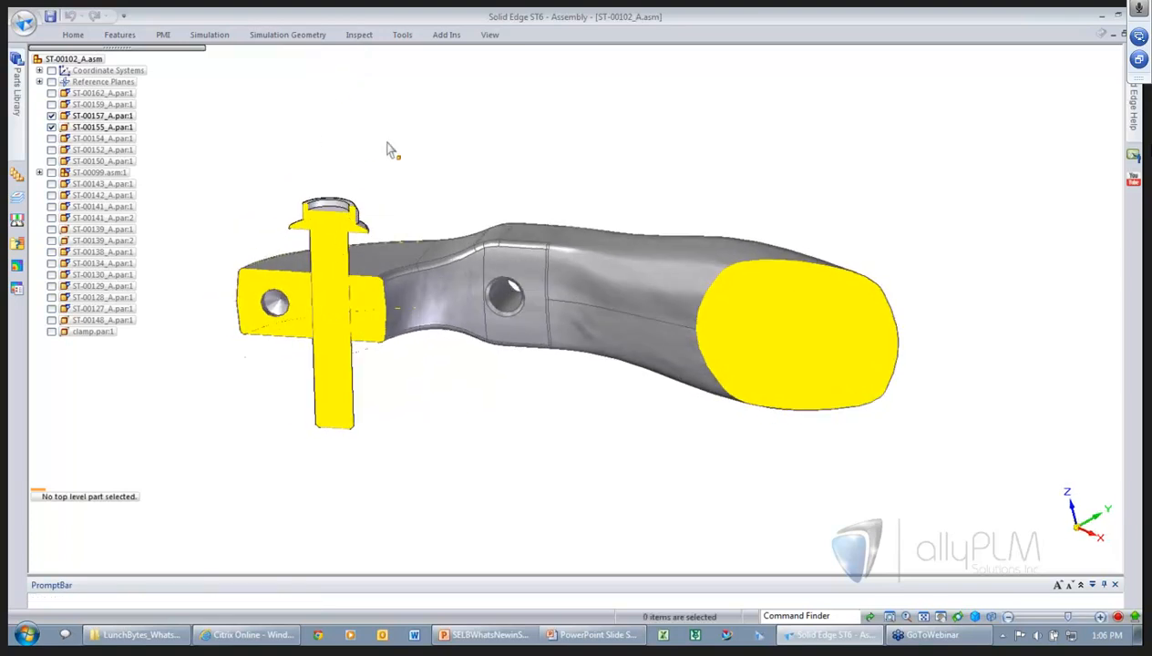
- Turn the clipping off and hide the pivot bolt ST-00155_A
right_click(454, 165)
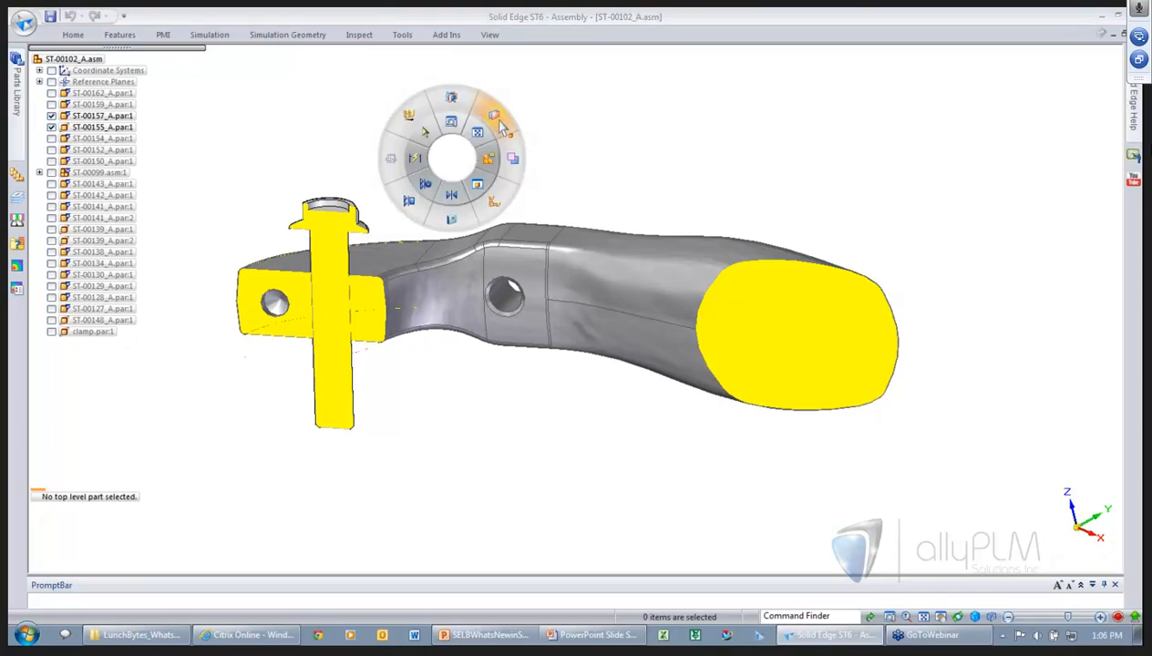
click(500, 126)
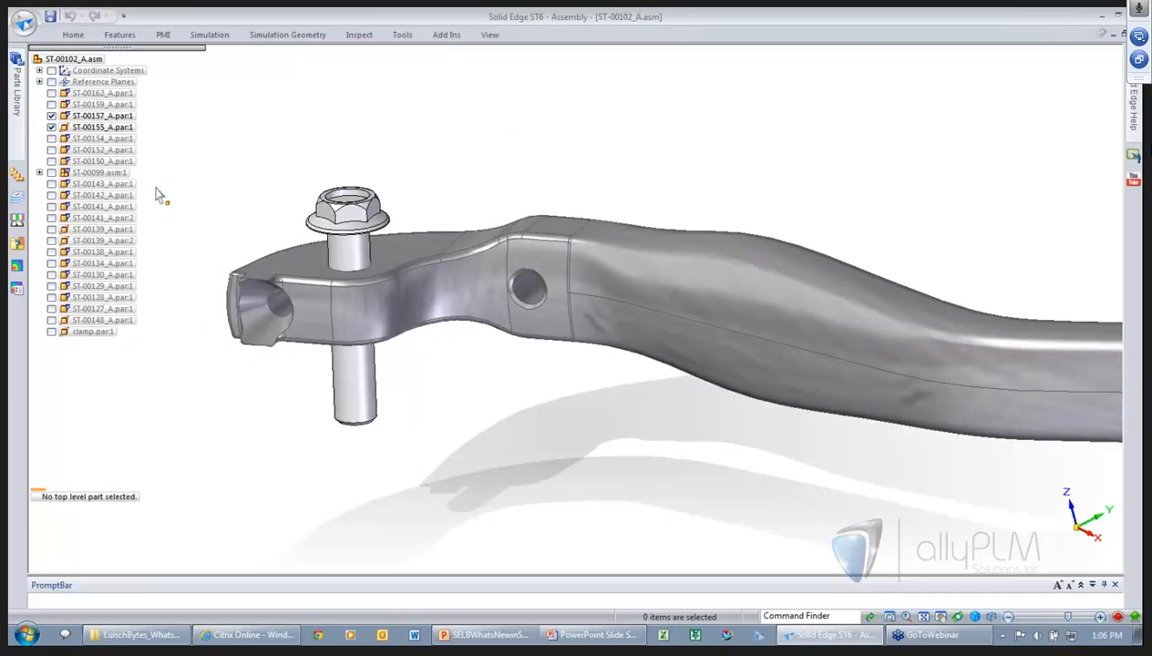
click(52, 127)
middle_drag(268, 159, 234, 181)
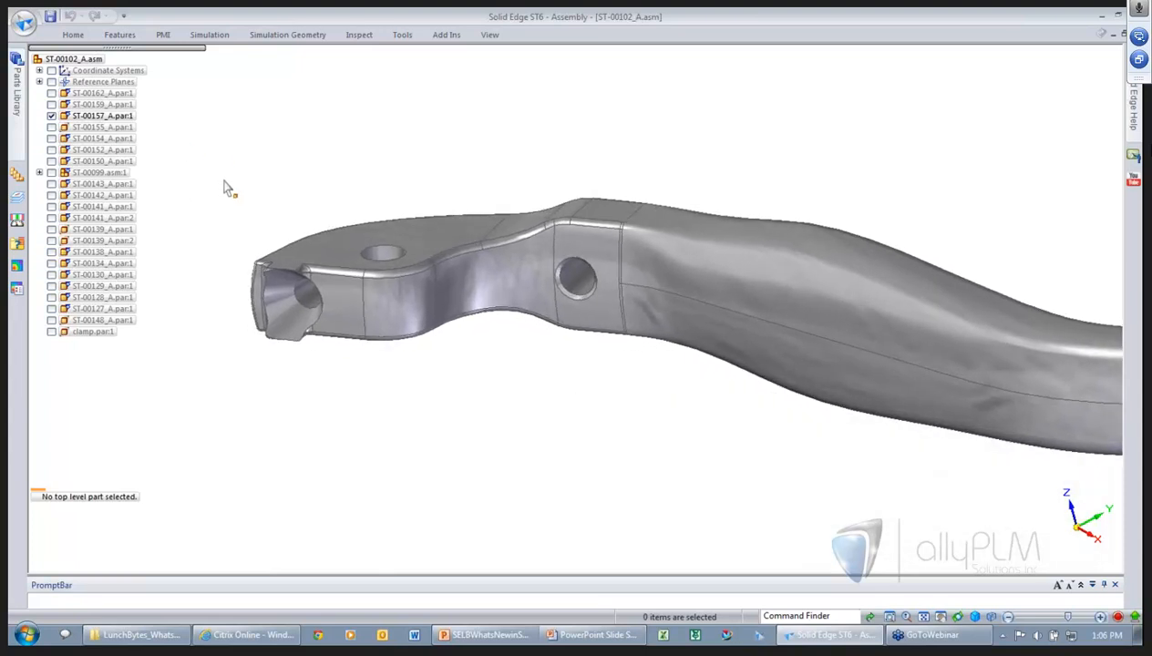
- List the active assembly's folder in the Parts Library and place the bushing ST-00131.par below the handle
click(13, 91)
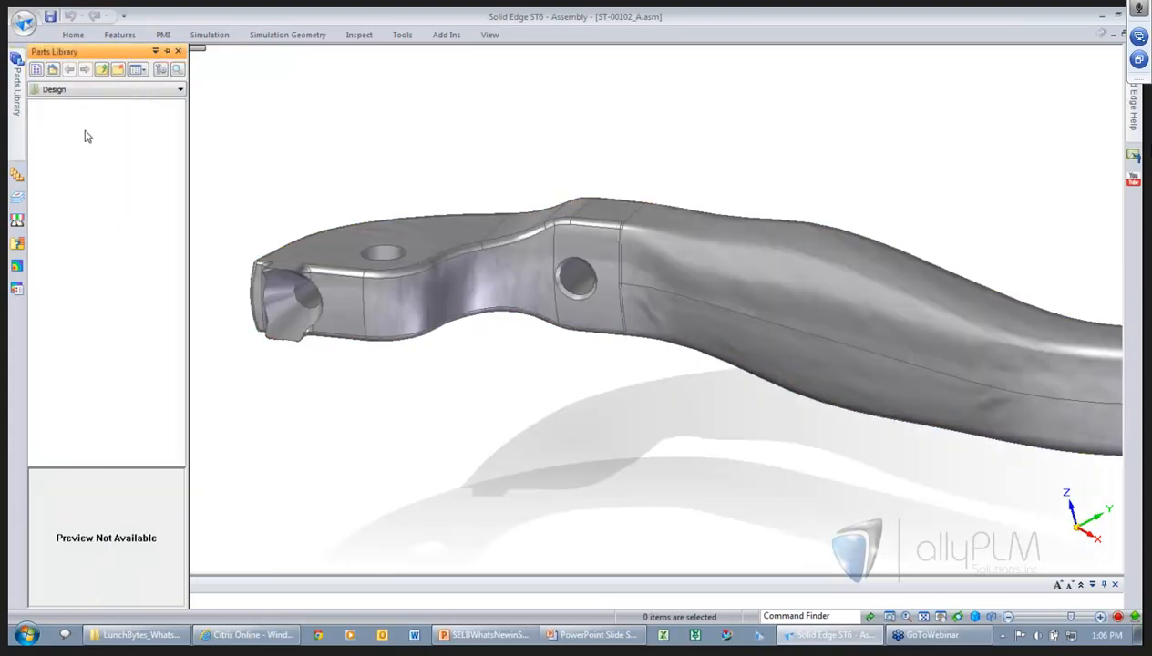
click(52, 71)
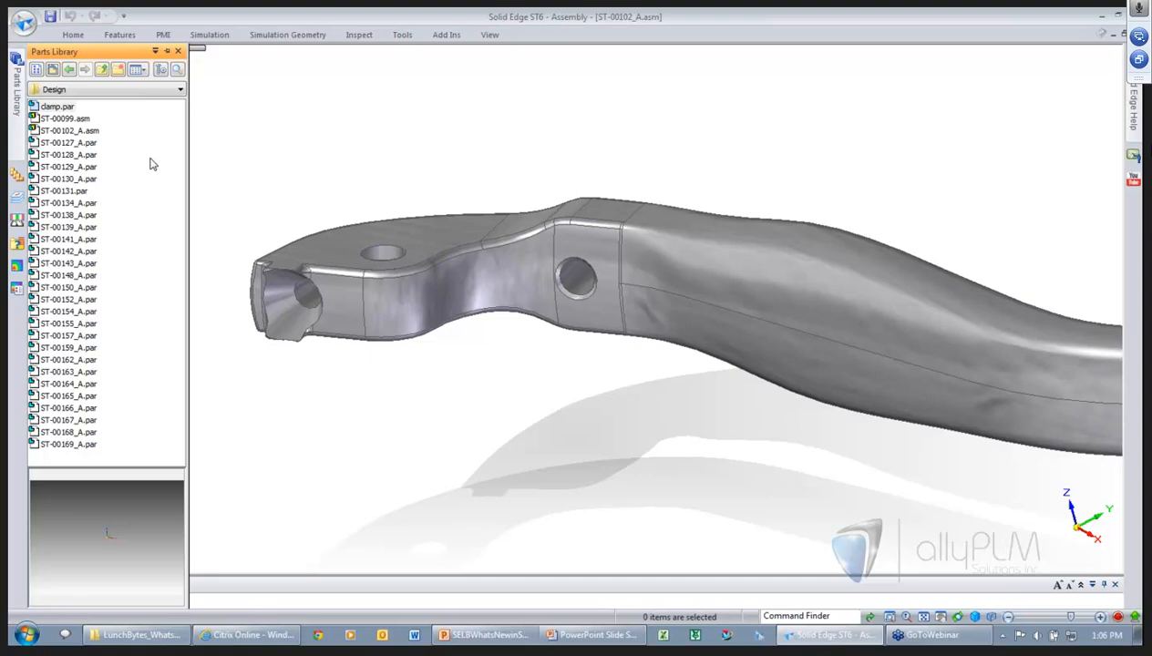
click(58, 192)
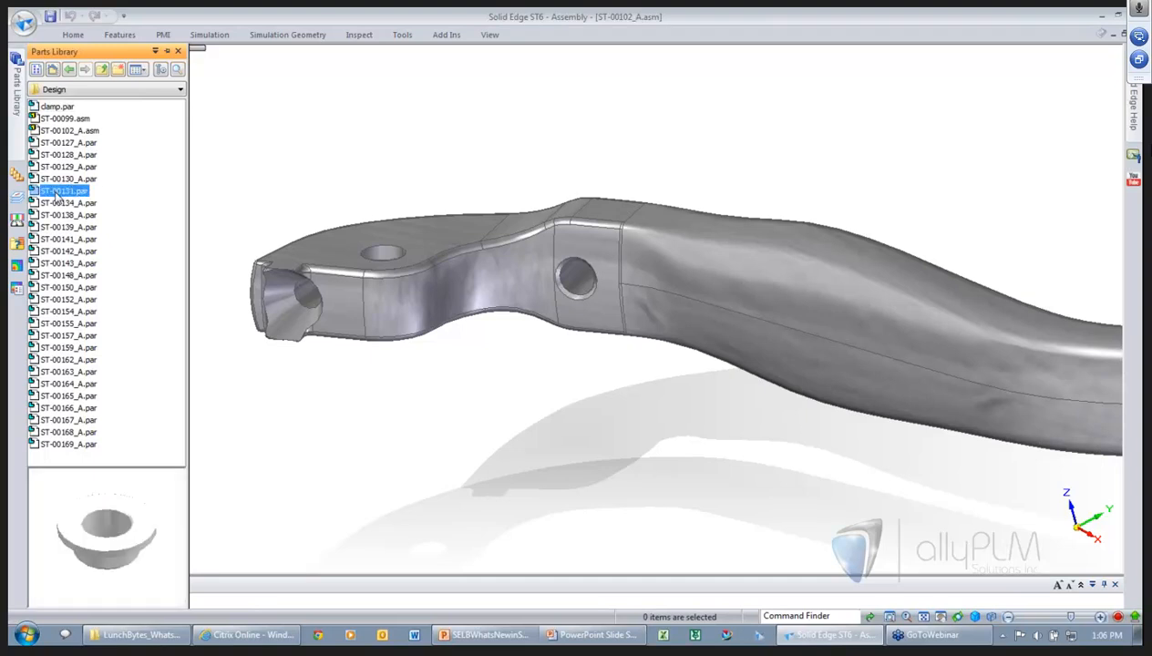
drag(59, 195, 565, 418)
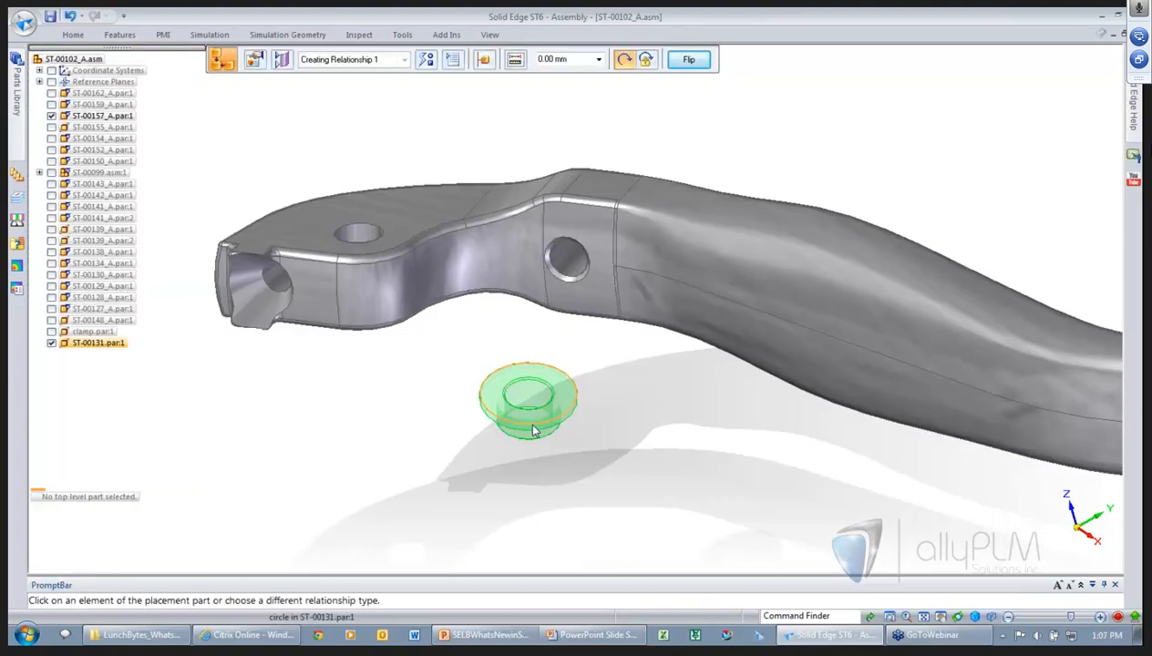
- Mate the bushing's flange underside to the handle's upper face and axially align it with the pivot hole
right_click(535, 432)
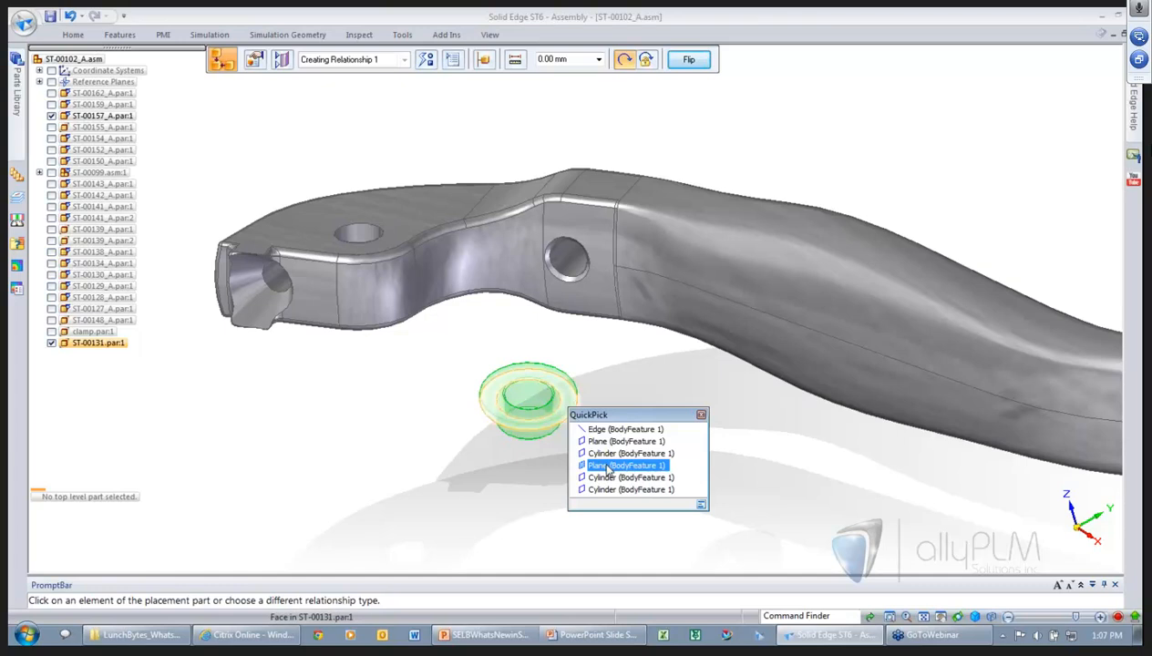
click(629, 453)
click(337, 239)
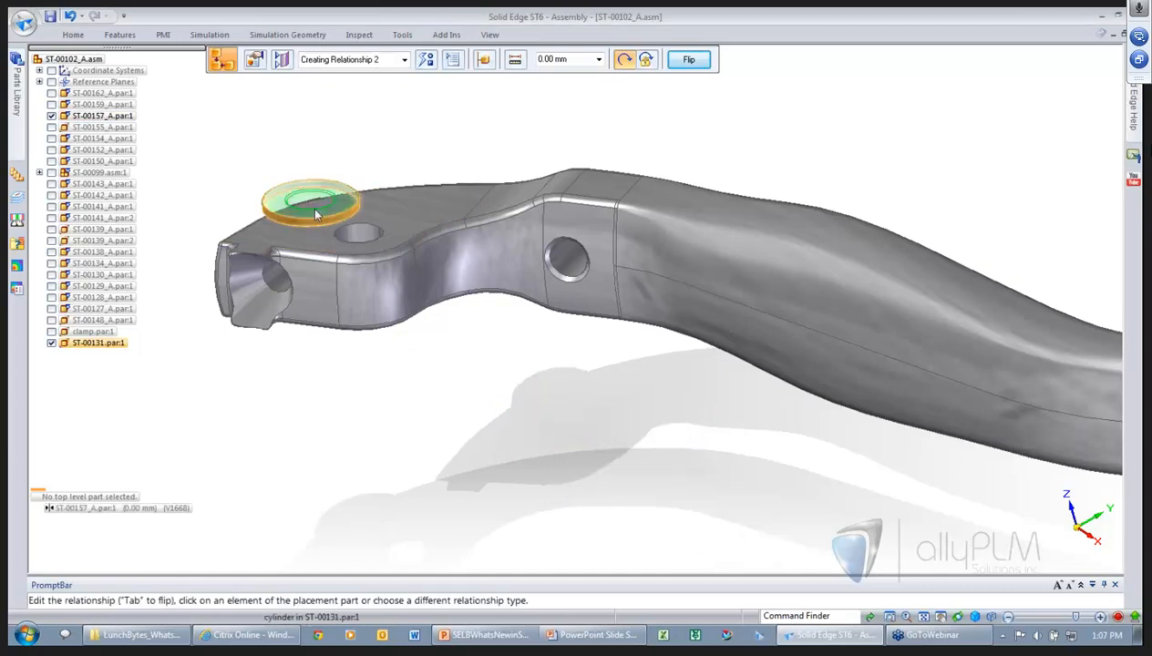
click(310, 201)
click(357, 235)
- Capture the fit of bushing ST-00131.par with its Mate and Axial Align relationships, saving them in the part file
right_drag(506, 395, 463, 357)
middle_drag(476, 374, 440, 329)
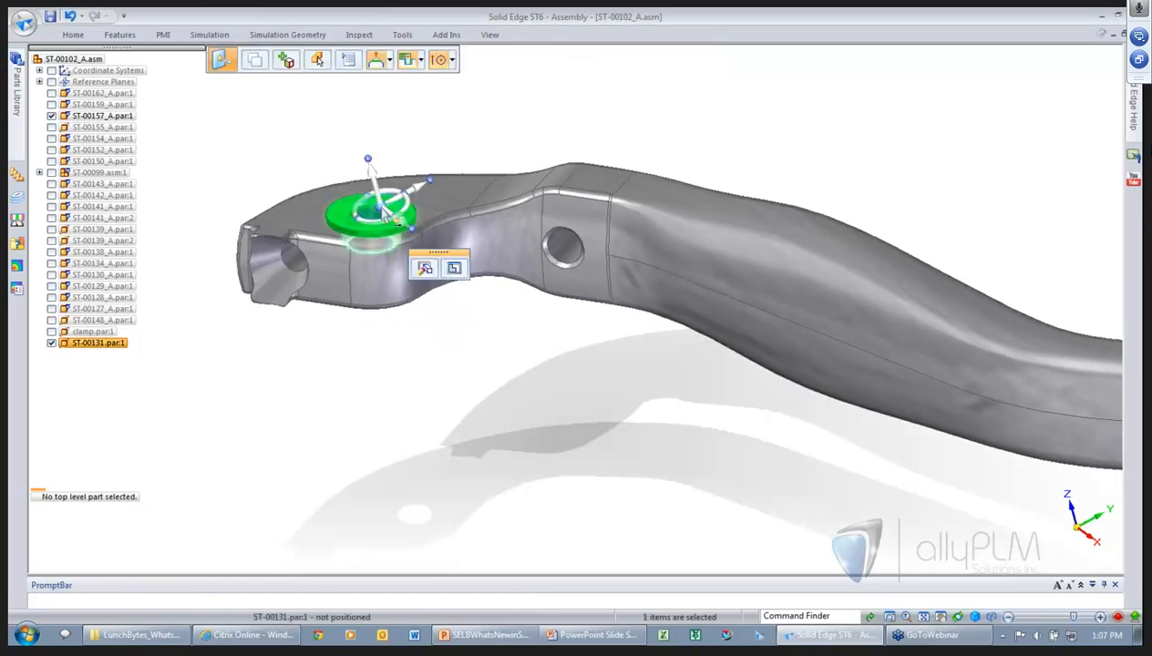
right_click(423, 368)
click(374, 364)
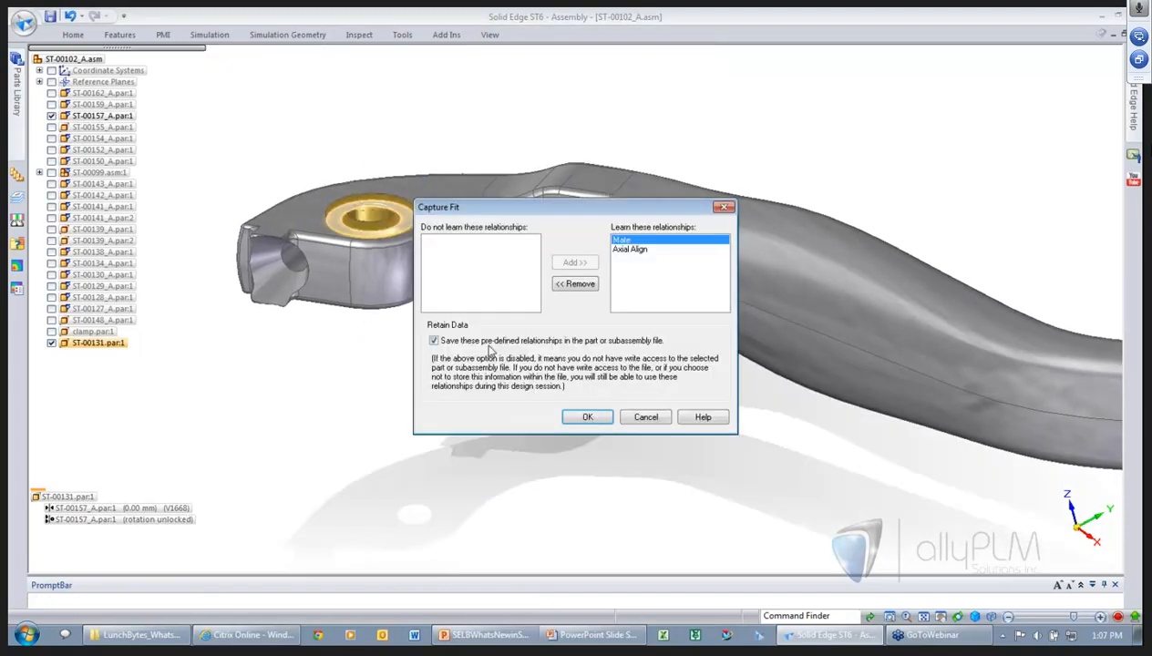
click(586, 417)
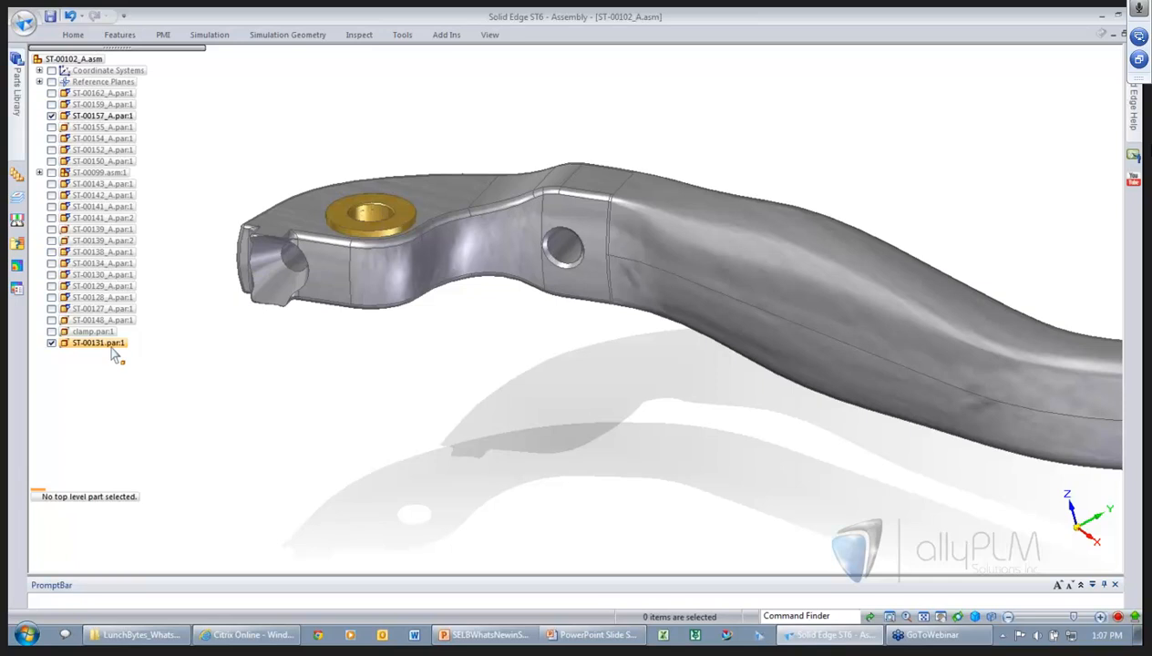
- Place a second ST-00131.par bushing against the handle's underside, aligned with the pivot hole, using the captured relationships
drag(113, 350, 346, 410)
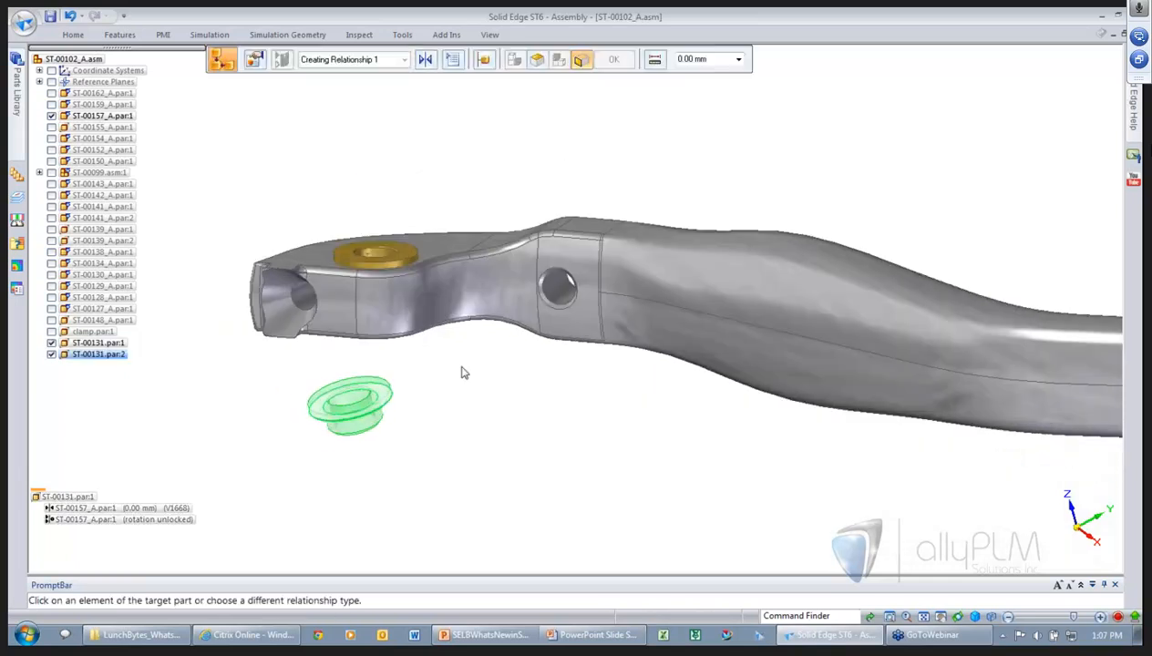
click(411, 415)
click(397, 405)
middle_drag(494, 295, 355, 98)
key(Escape)
- Turn the clipping on and toggle the visibility of both ST-00131.par bushings to inspect the sectioned pivot hole
right_drag(360, 100, 408, 71)
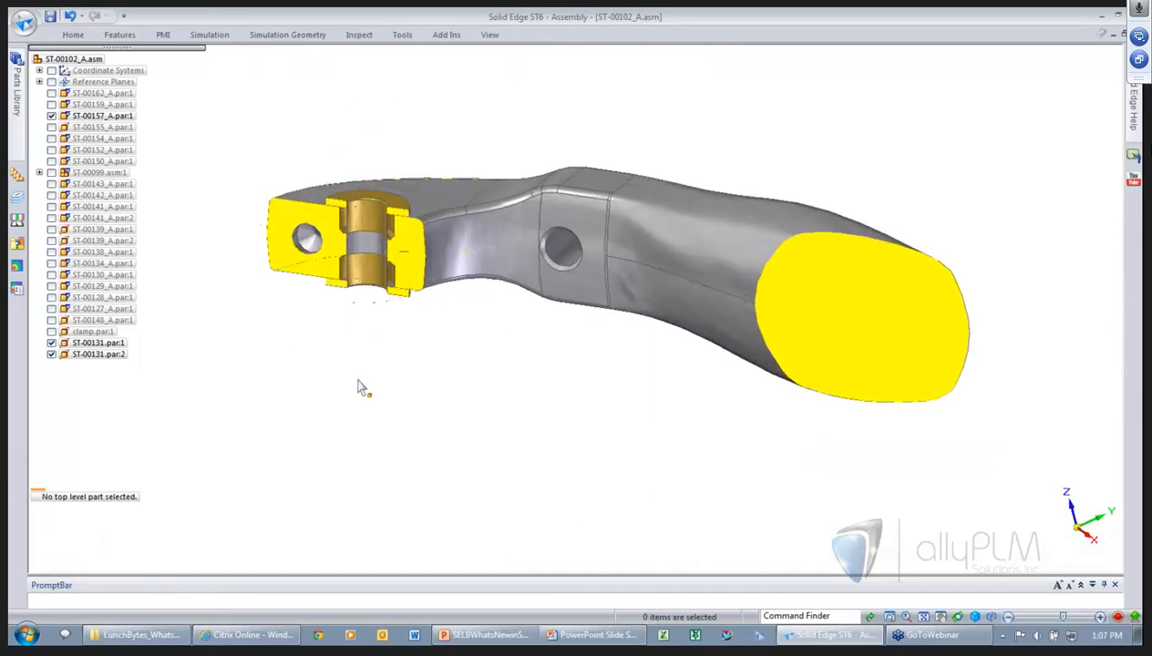
middle_drag(369, 363, 258, 270)
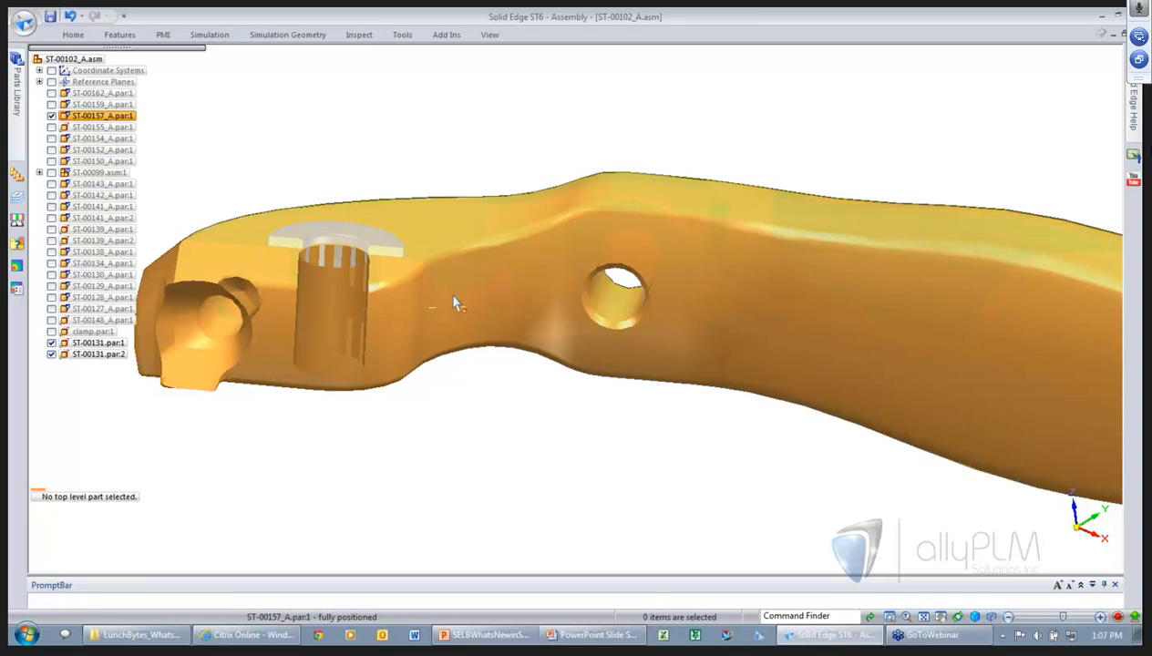
click(51, 344)
click(52, 354)
click(52, 355)
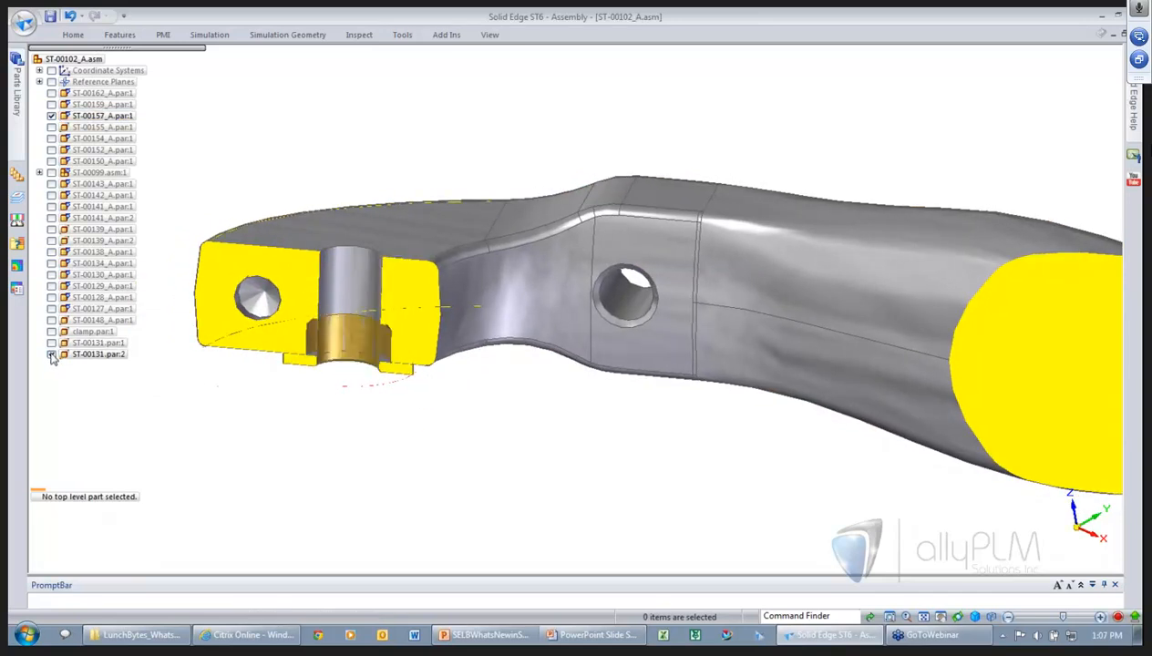
click(52, 344)
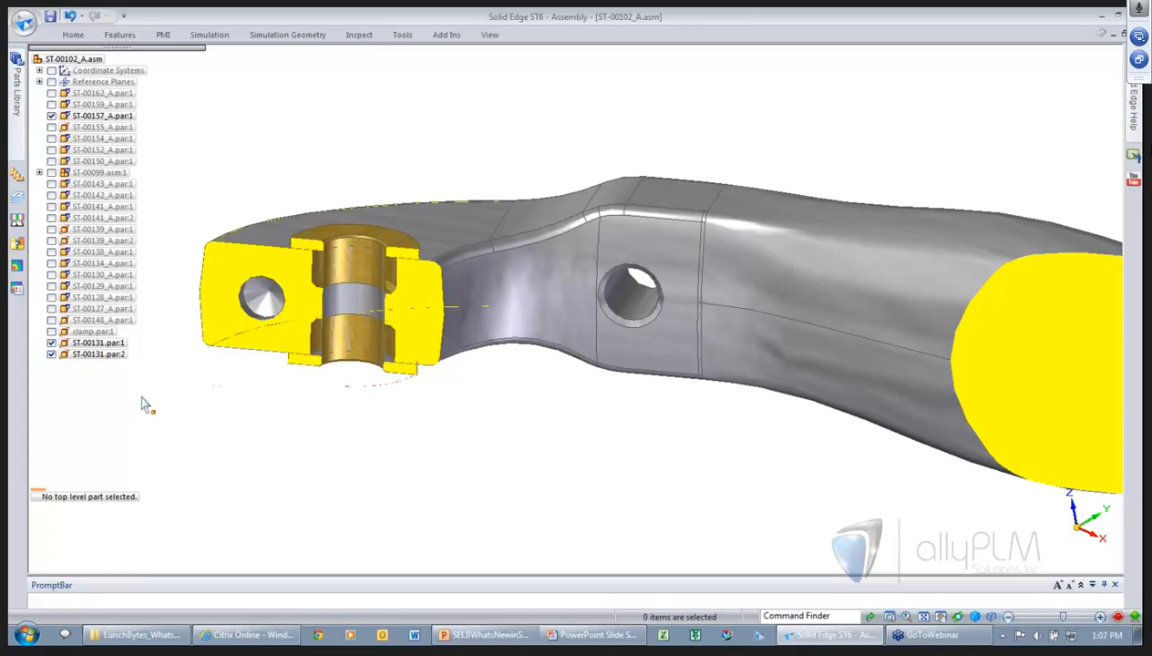
- Subtract both ST-00131.par bushings from the handle ST-00157_A.par with the assembly boolean command
right_click(463, 446)
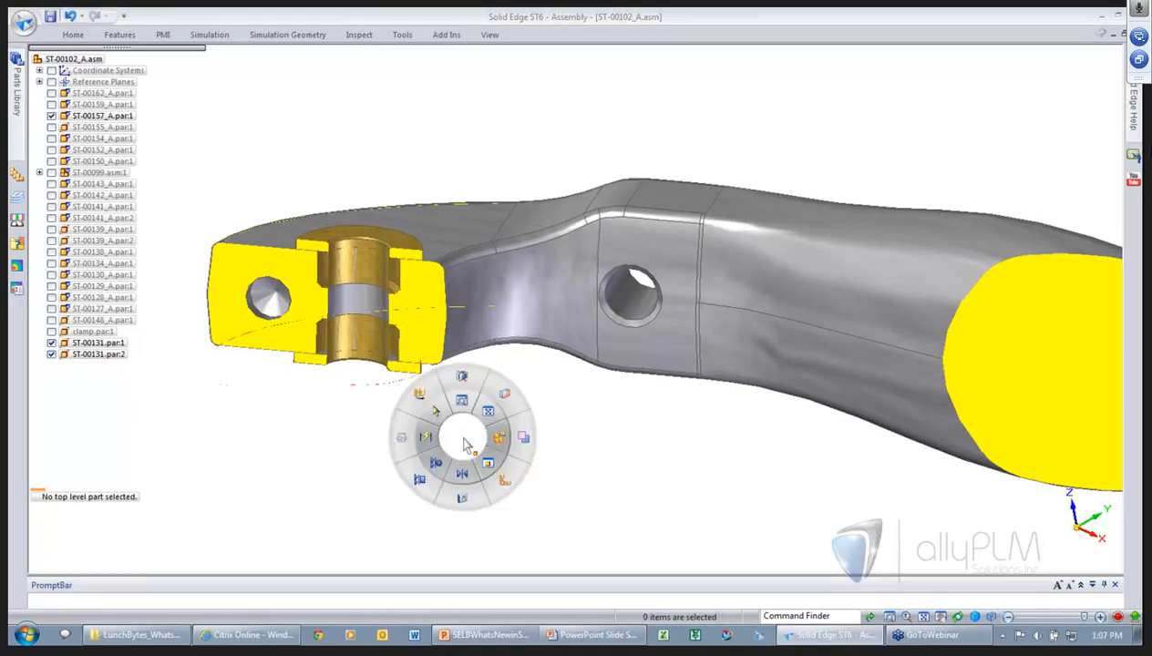
click(522, 440)
click(801, 434)
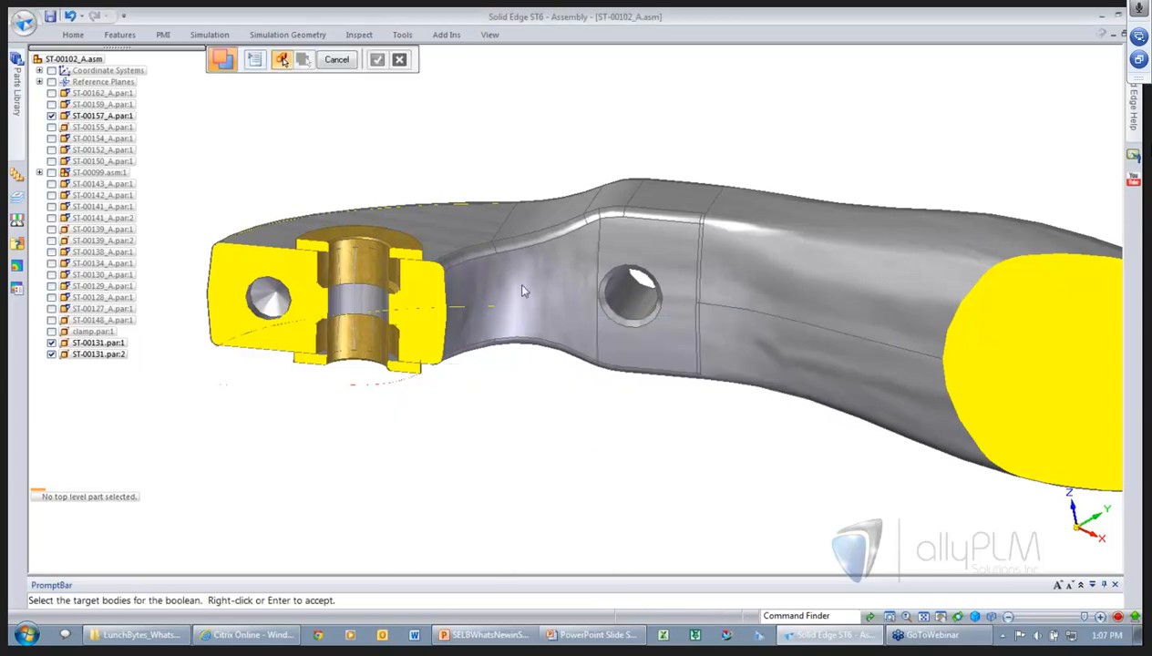
click(490, 269)
right_click(447, 408)
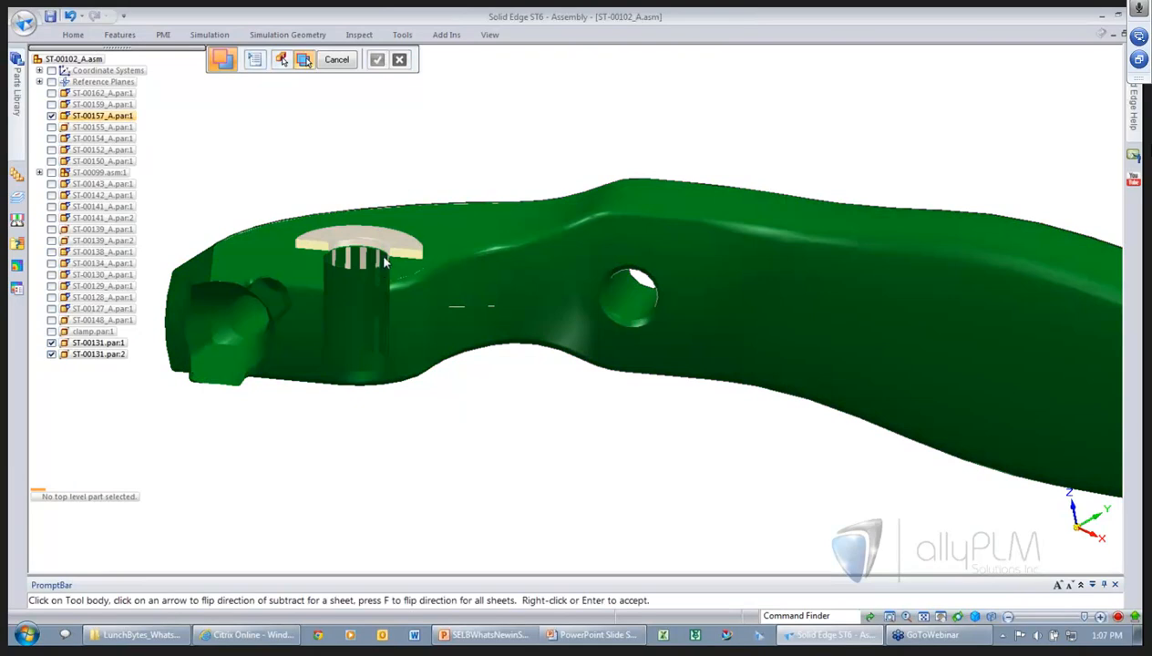
click(363, 354)
right_click(450, 399)
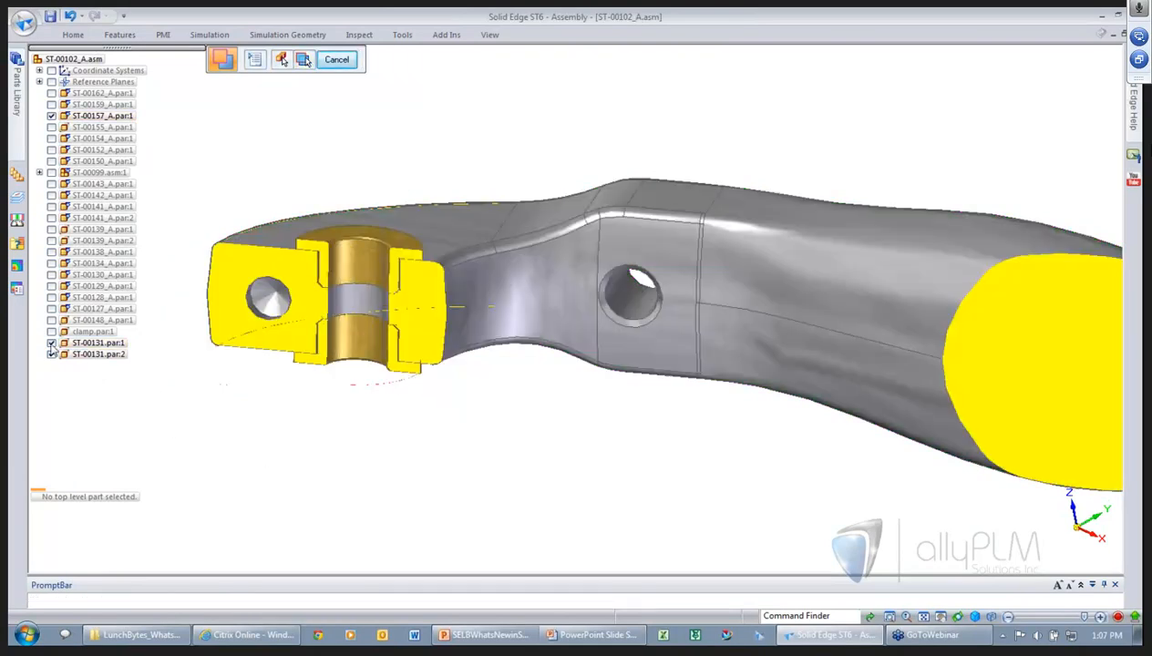
- Hide and reshow the two bushings to examine the pockets cut into the handle
click(52, 343)
click(51, 355)
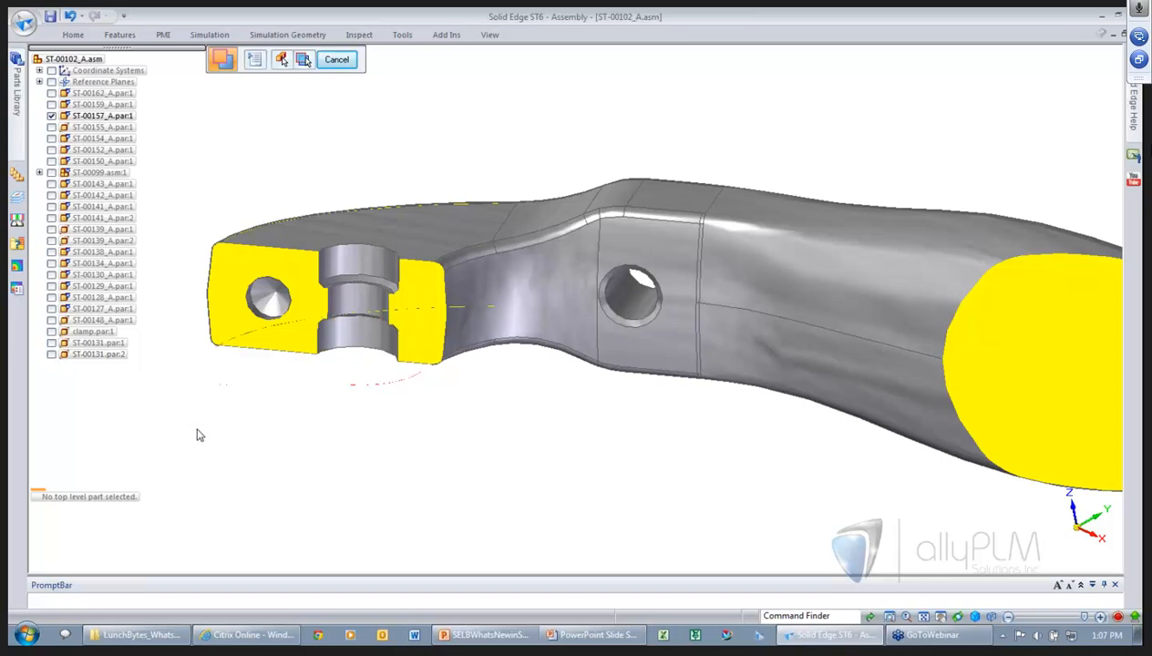
click(51, 343)
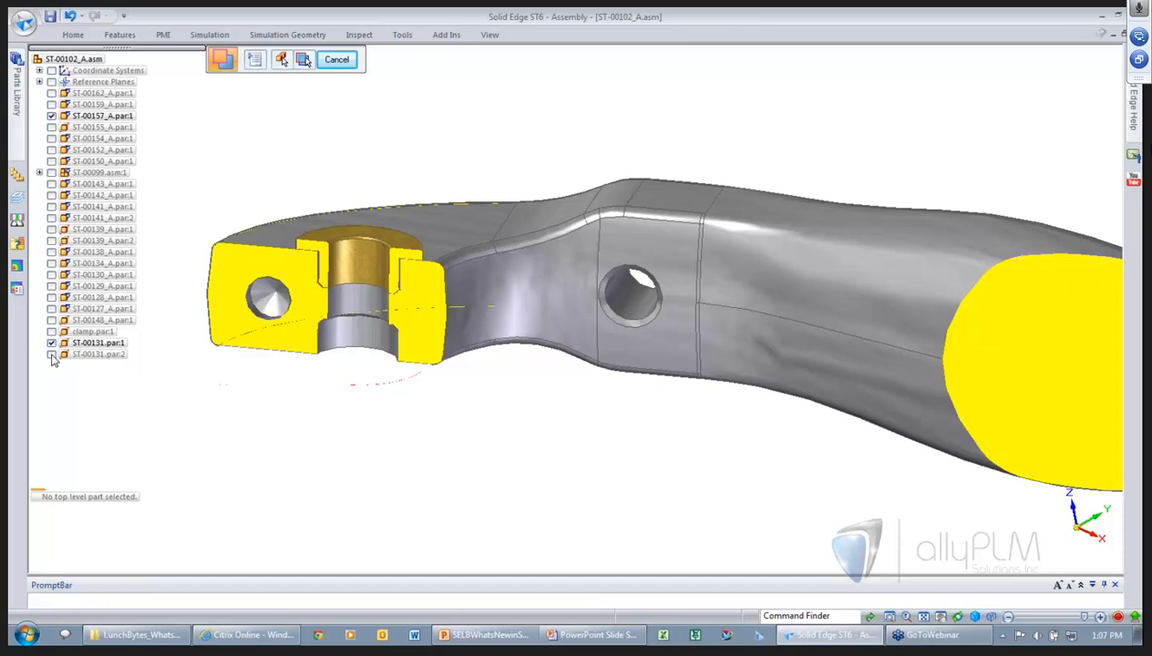
click(51, 354)
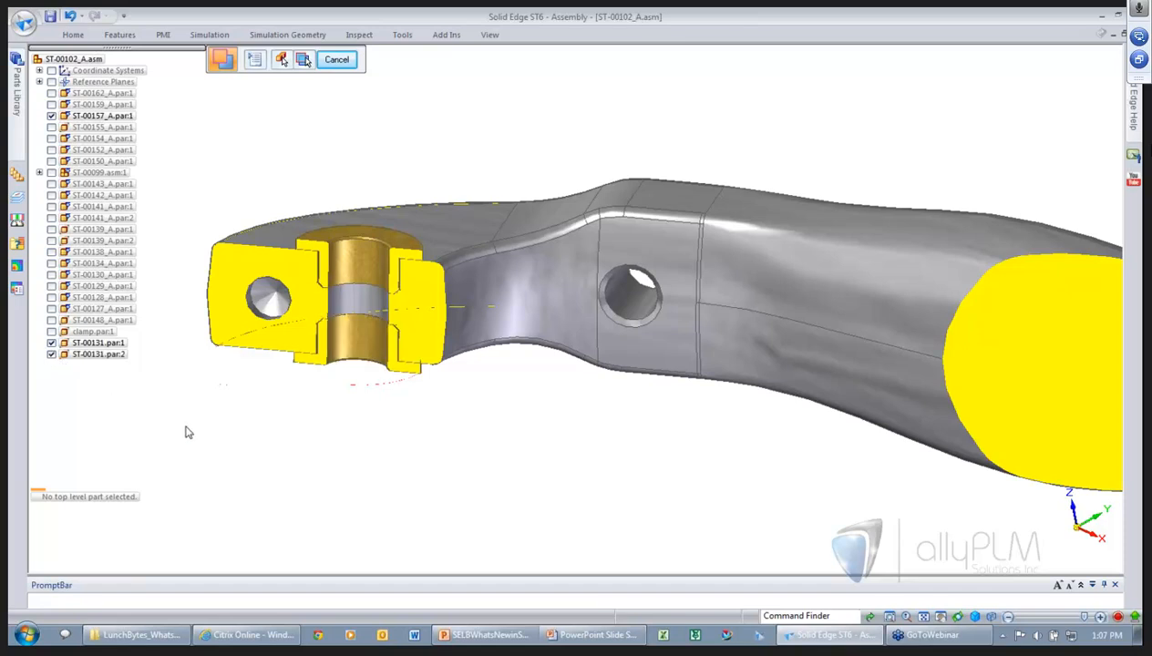
middle_drag(186, 432, 163, 429)
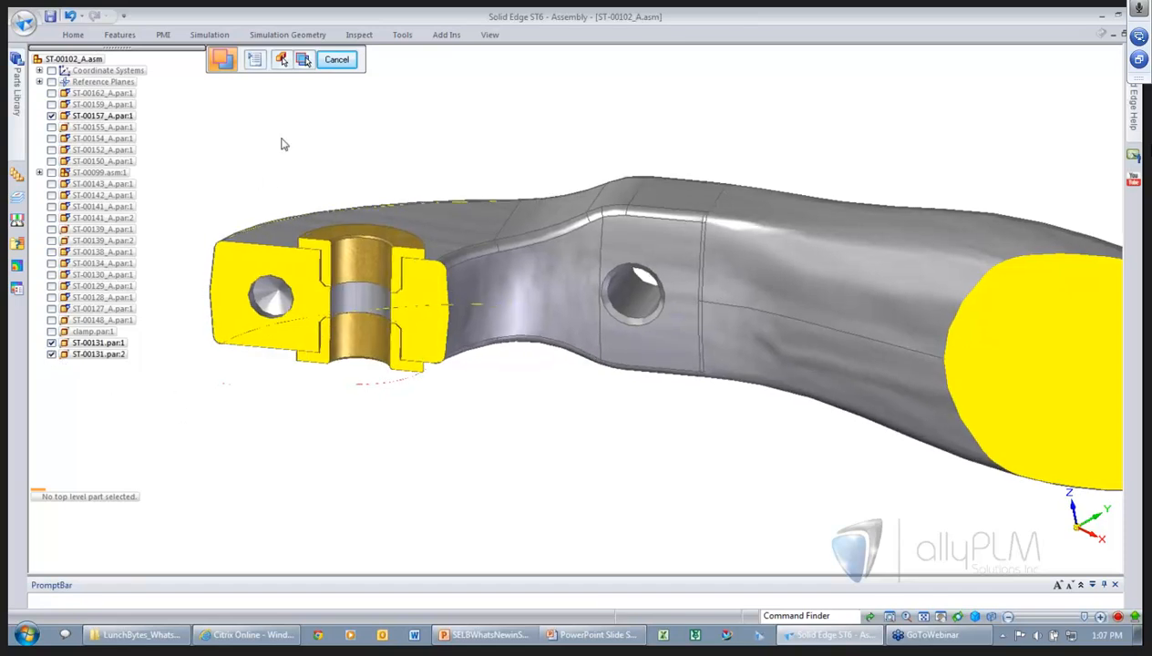
- Show the pivot bolt ST-00155_A to examine its section through the two bushings
click(52, 128)
scroll(319, 282, down, 1)
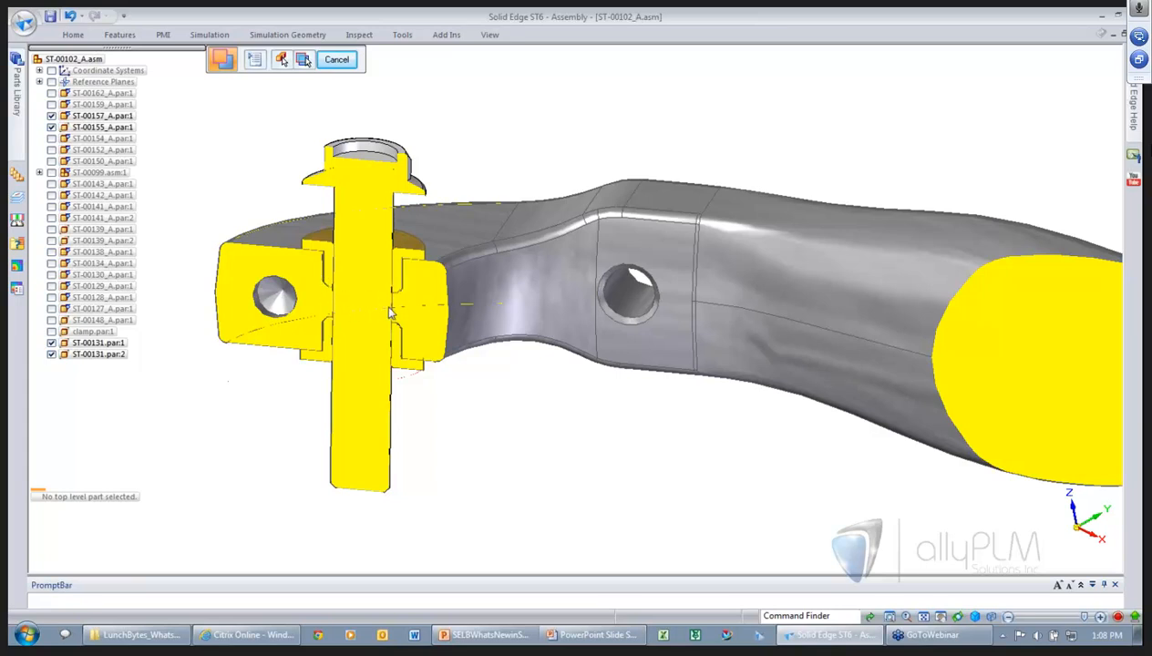
scroll(492, 479, down, 1)
scroll(488, 463, down, 1)
- Turn the clipping off and hide the pivot bolt ST-00155_A and both ST-00131.par bushings
click(282, 59)
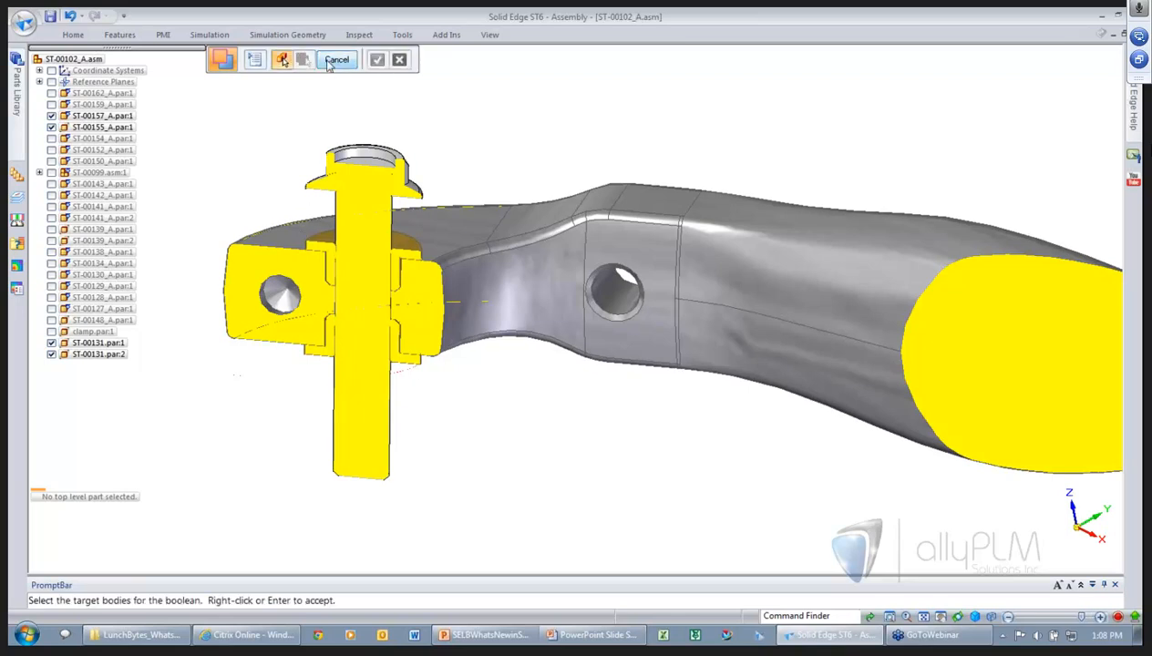
click(336, 60)
right_click(227, 144)
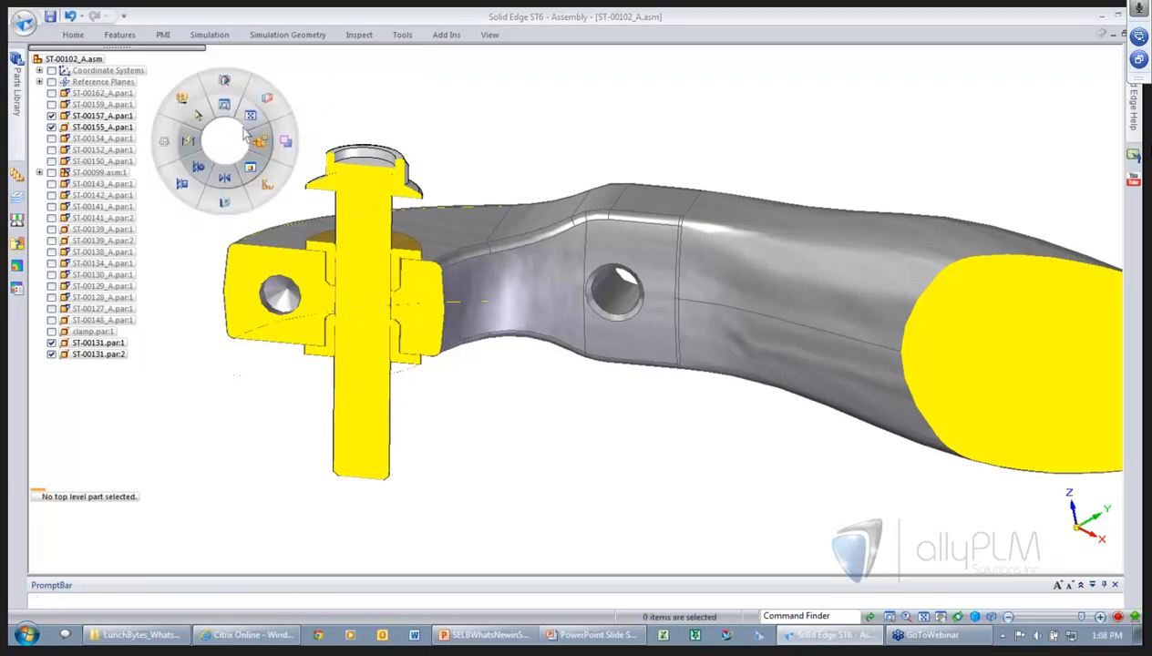
click(268, 108)
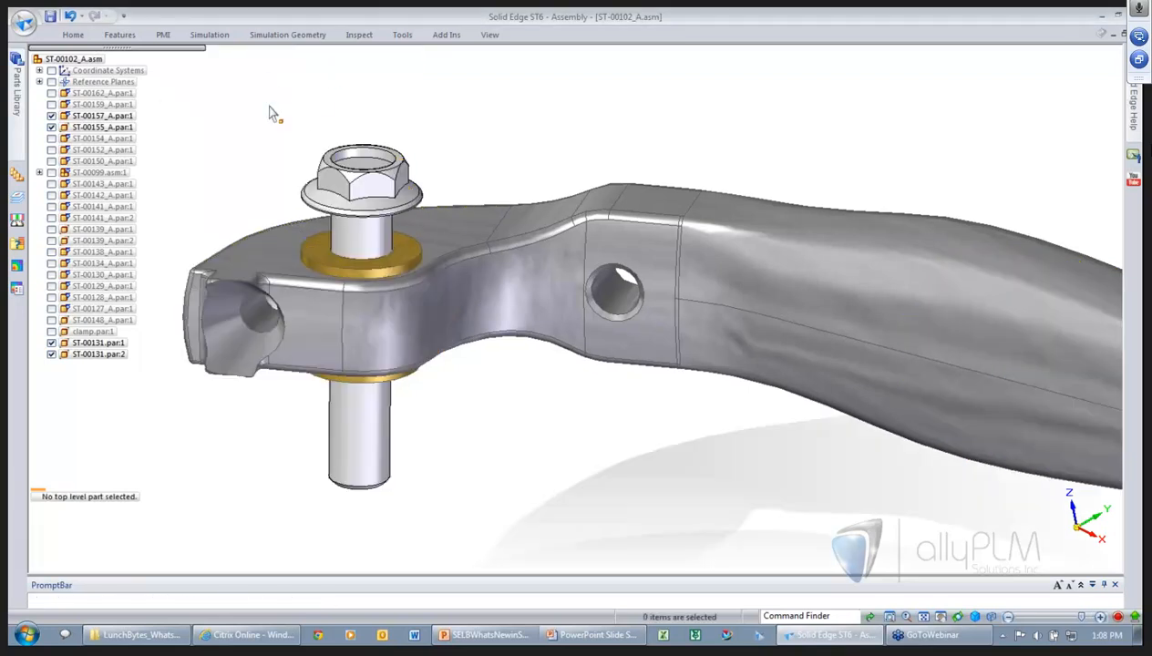
click(52, 127)
click(52, 343)
click(52, 354)
middle_drag(211, 410, 311, 192)
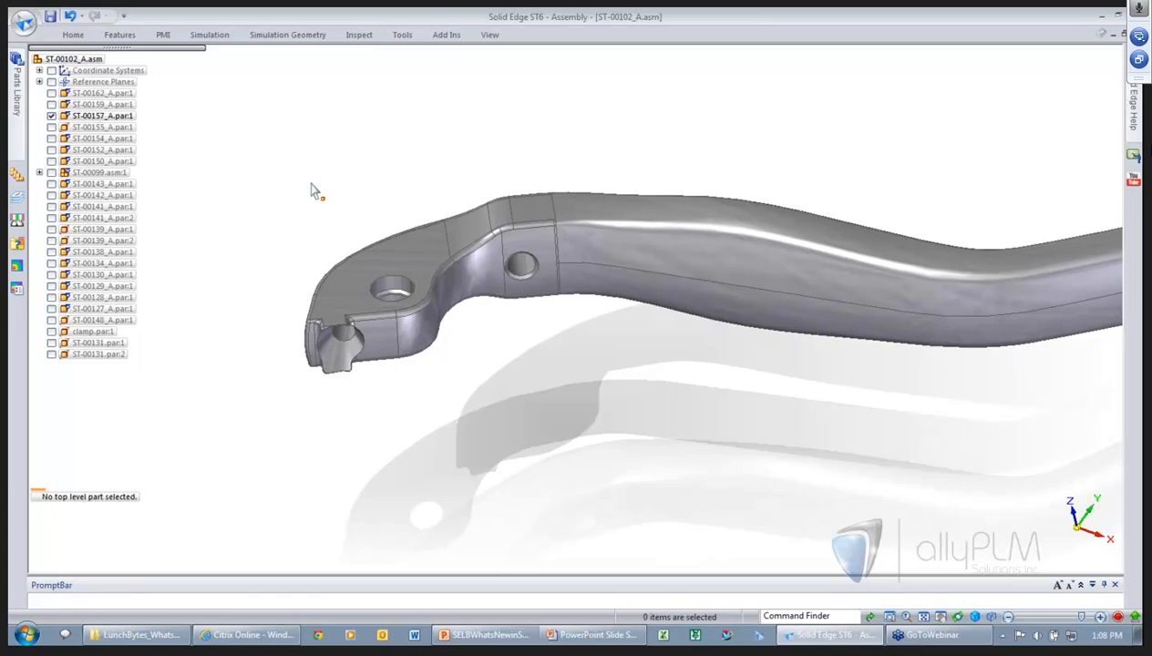
- Add a Smart Dimension to the diameter of the upper bushing pocket as a part dimension, placed above the handle
right_click(311, 182)
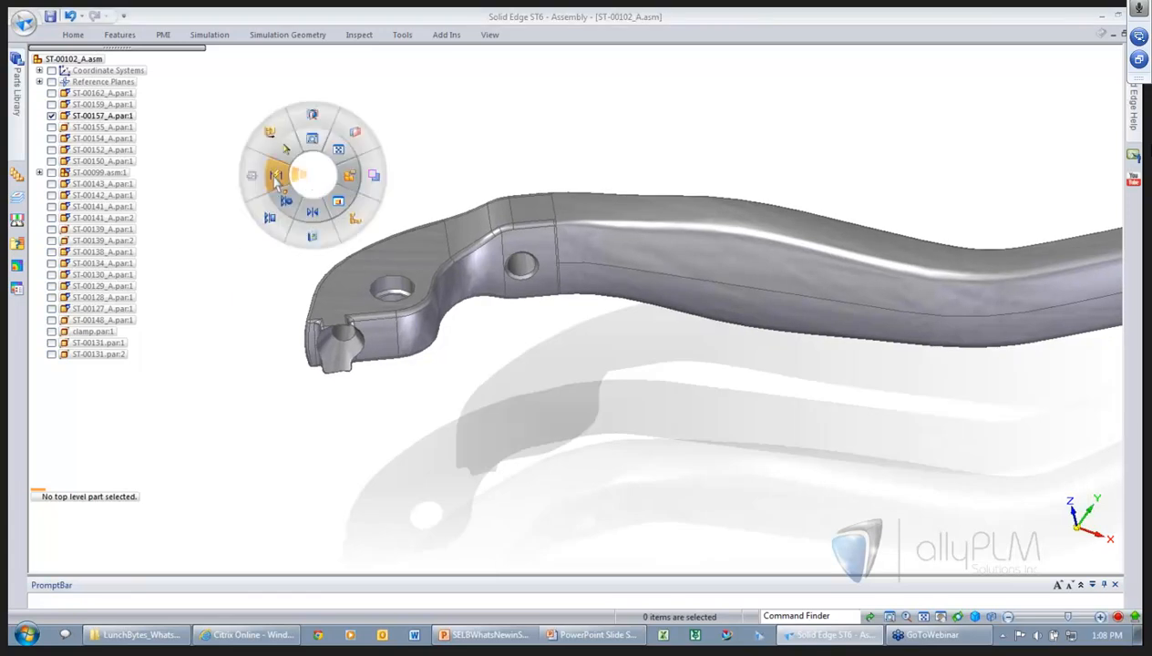
click(276, 177)
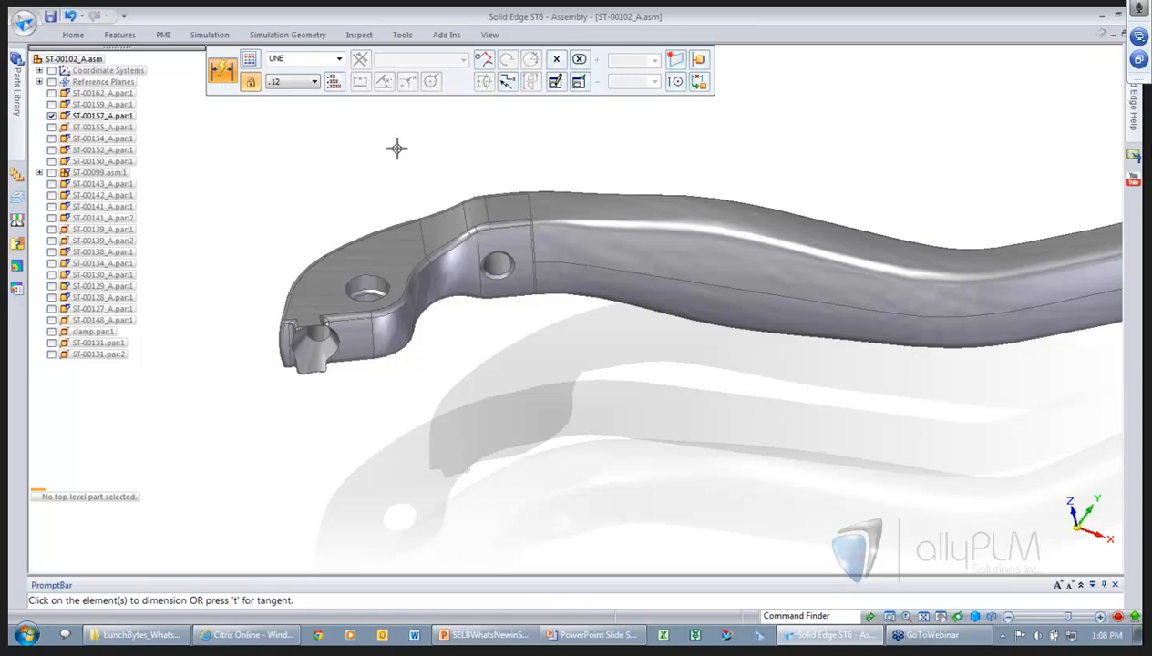
click(699, 82)
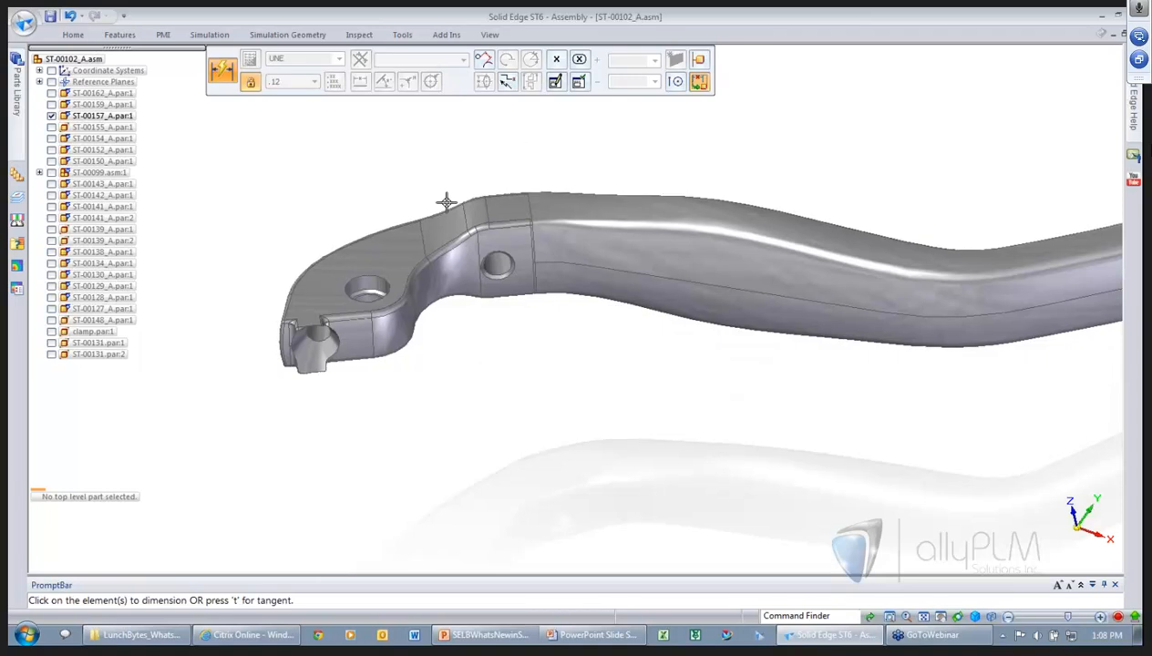
click(332, 321)
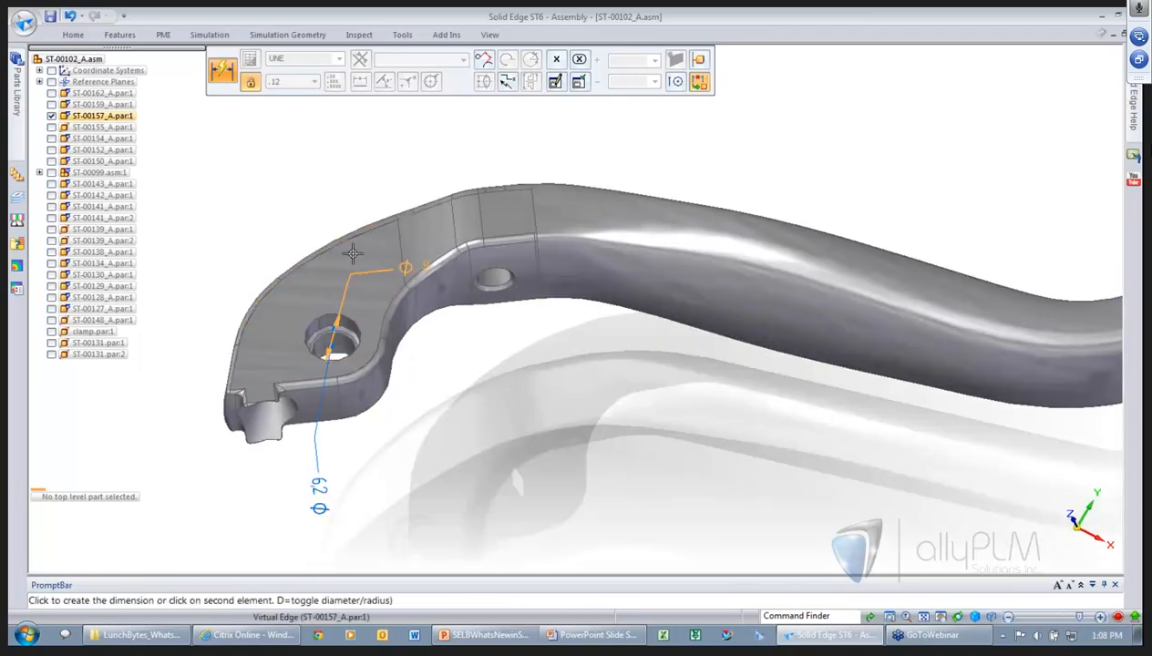
click(348, 175)
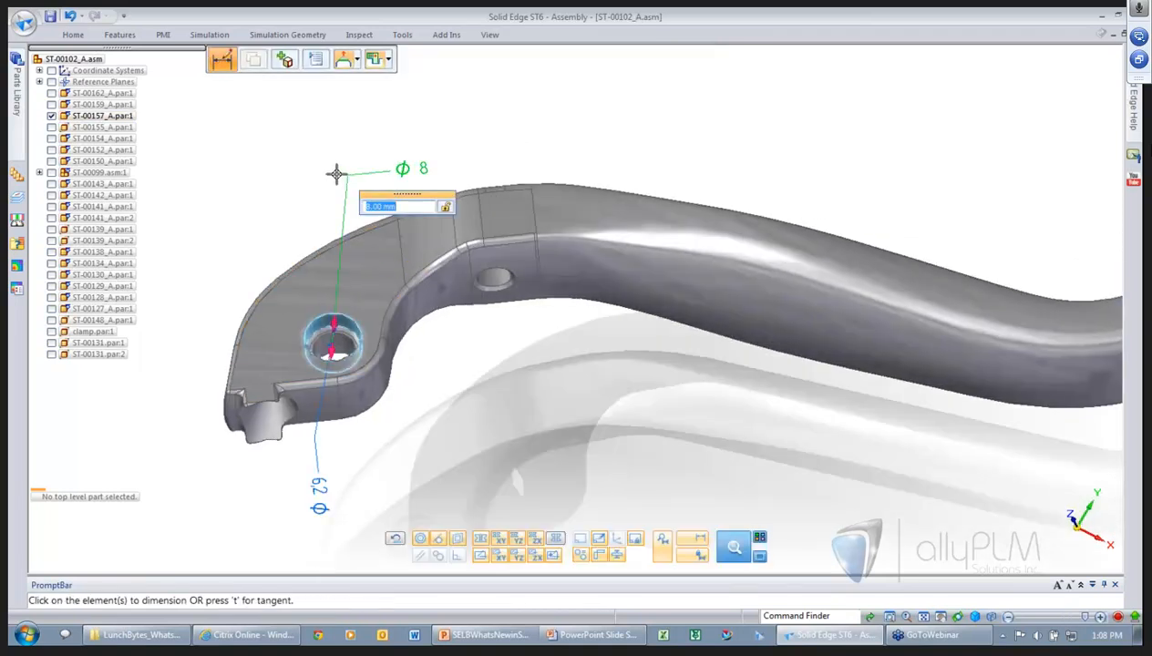
scroll(399, 208, down, 1)
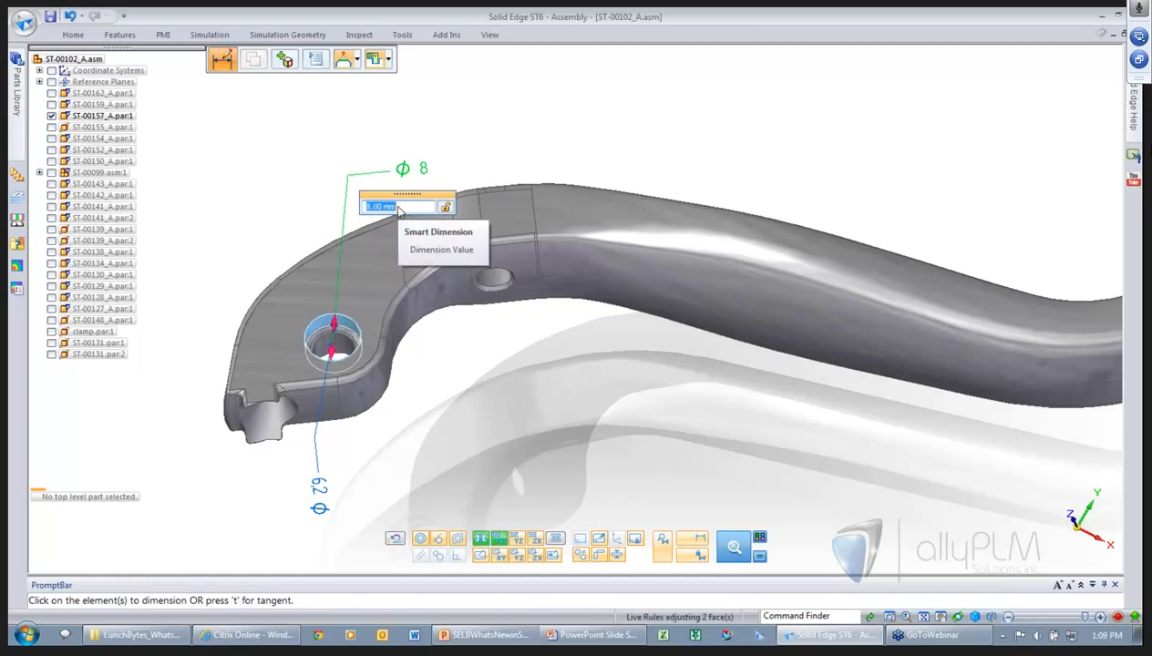
key(Escape)
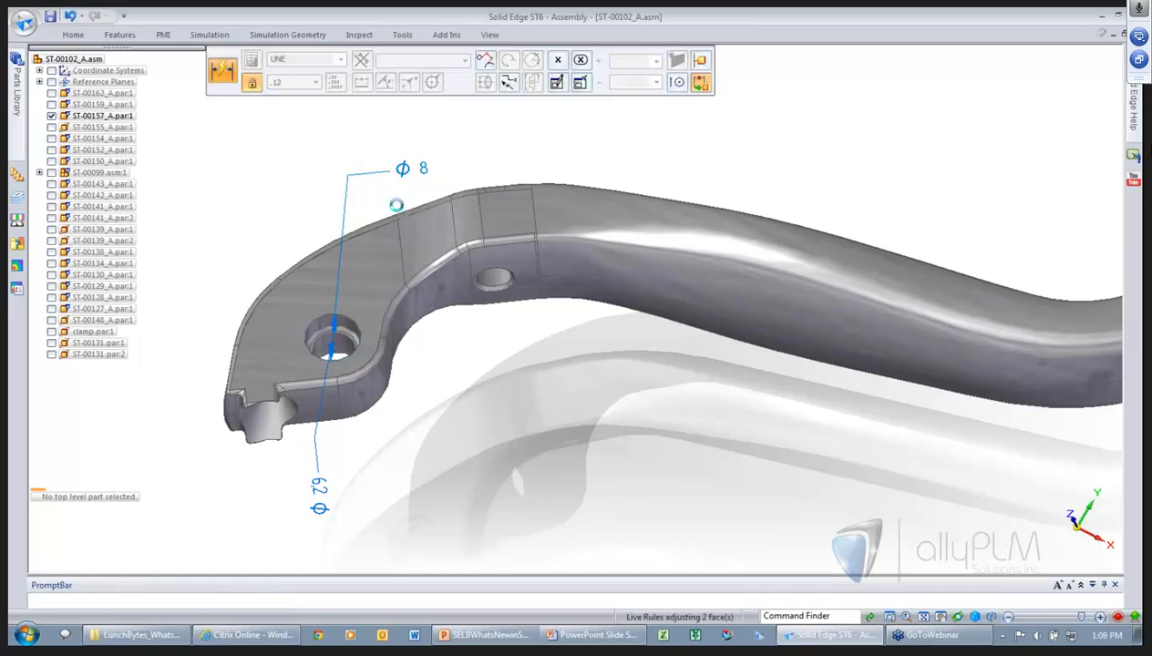
right_click(471, 153)
click(441, 133)
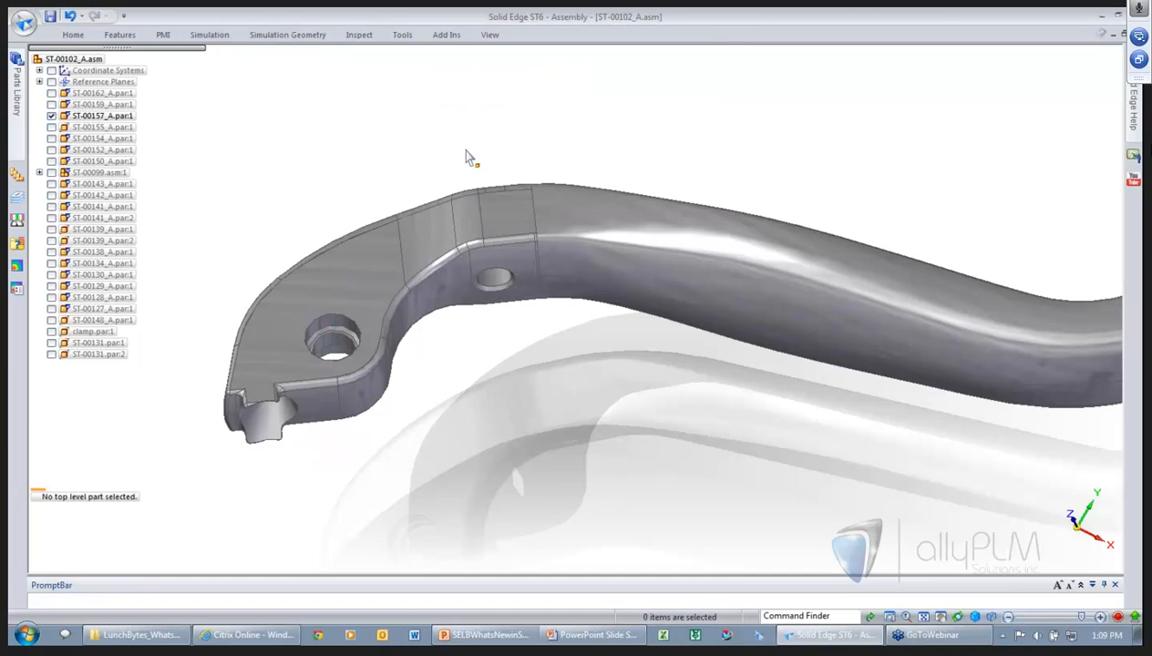
- Select the cylindrical face of the upper bushing pocket to examine its dimensions, and clear the selection
scroll(350, 149, down, 1)
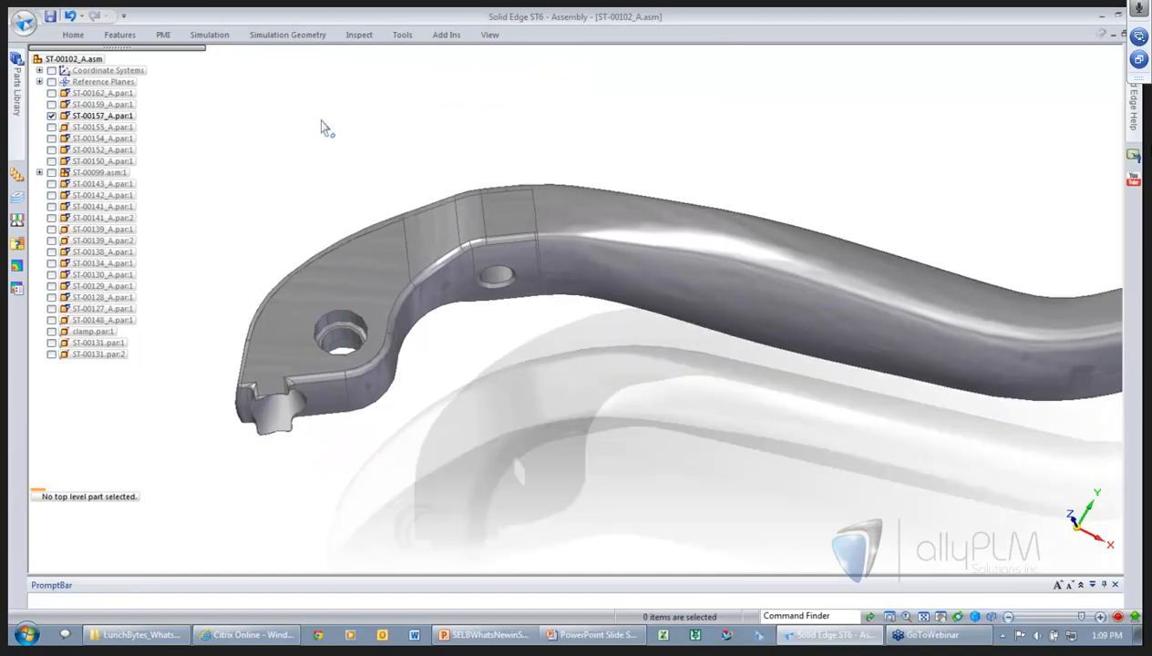
click(336, 319)
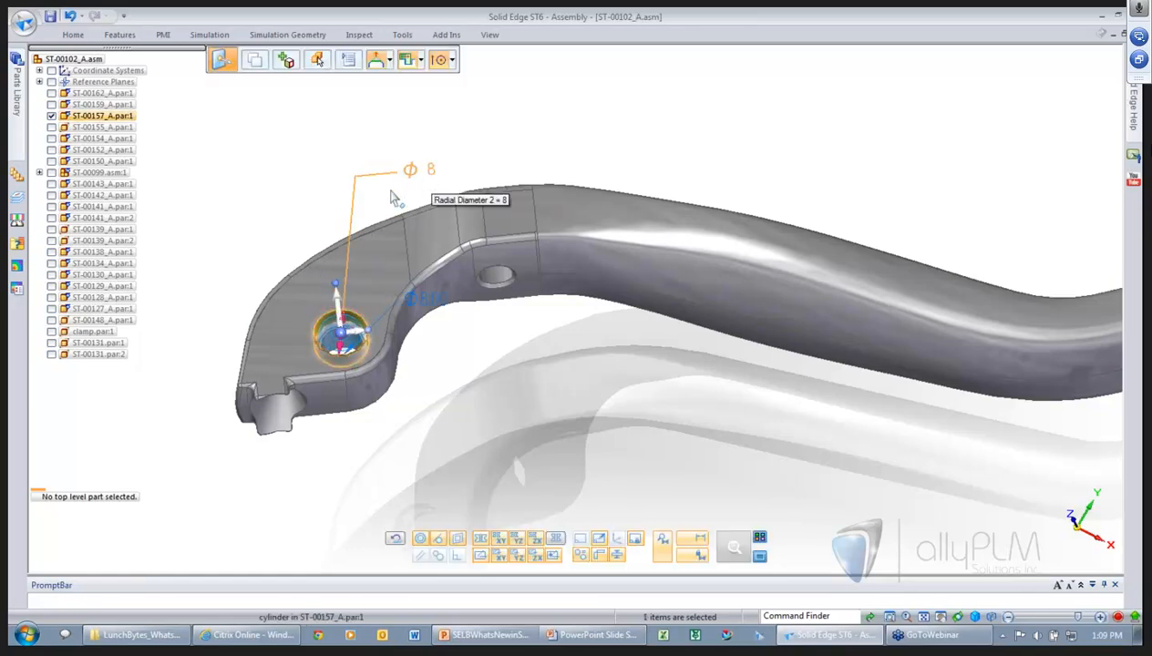
click(253, 122)
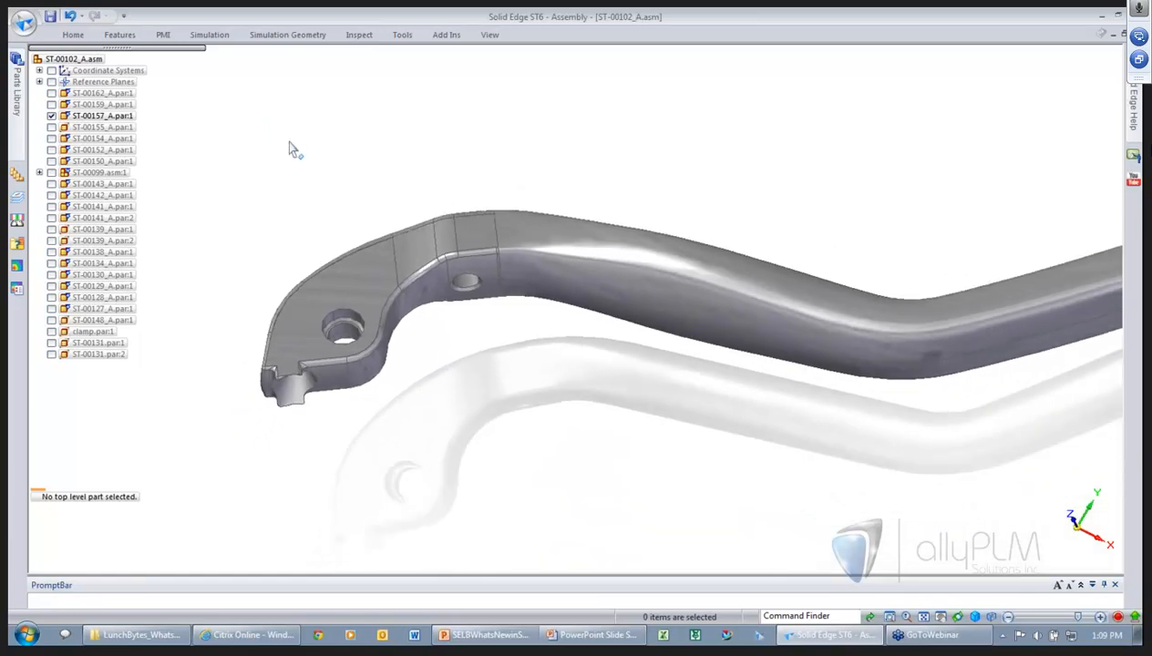
- Apply the display configuration "5 - Create Top Cover" to the assembly
right_drag(486, 143, 518, 141)
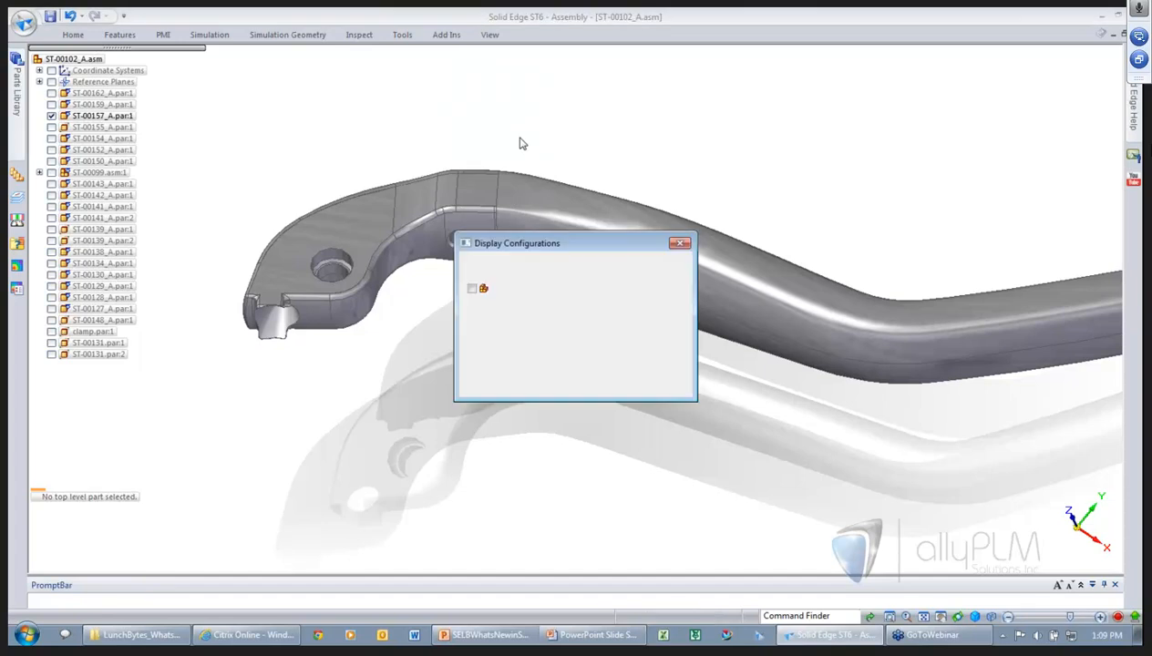
click(526, 334)
click(522, 335)
click(531, 323)
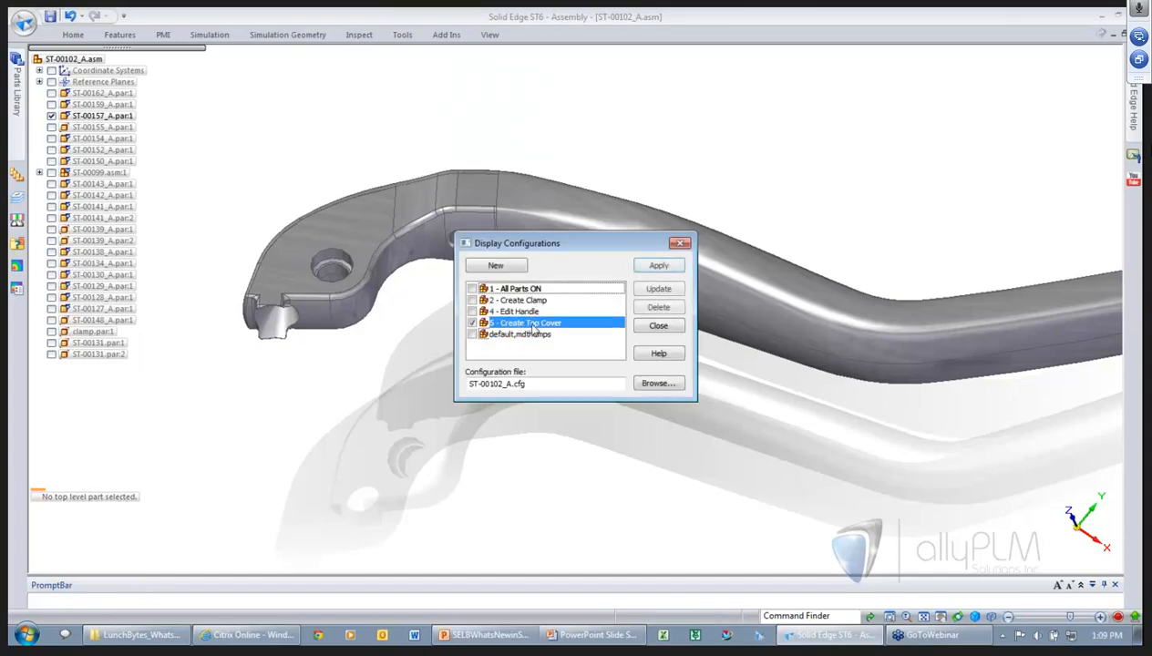
click(675, 266)
click(658, 326)
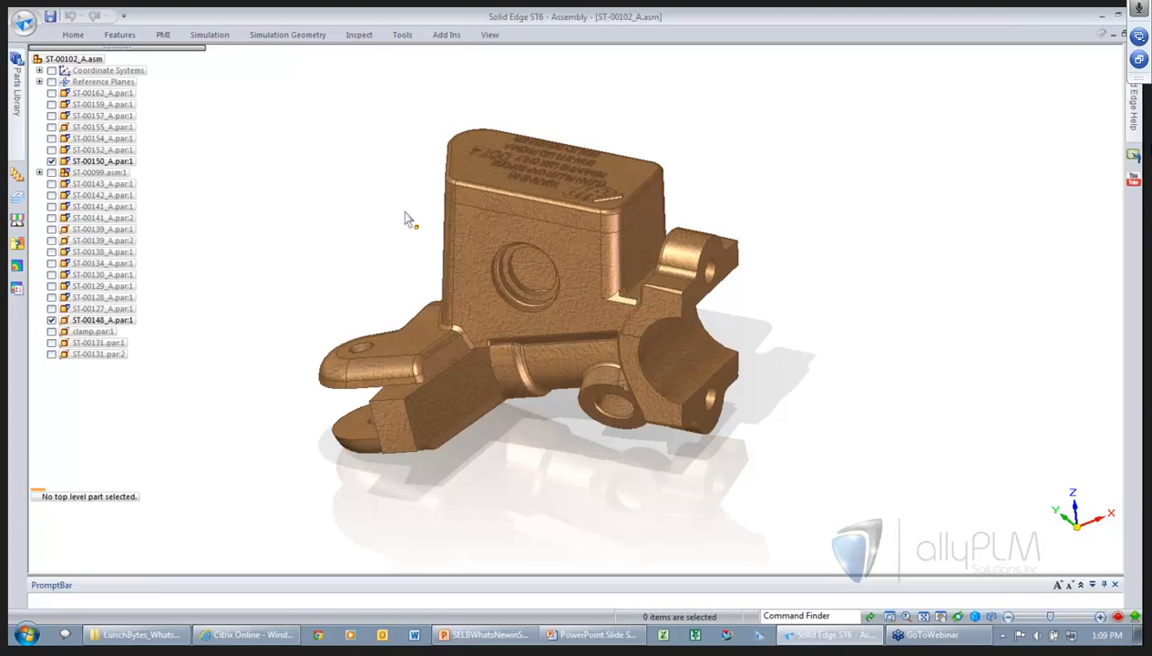
- Set the cover ST-00148_A's mate offset from ST-00150_A to 30 mm, inspect the cover's underside, and undo the offset
click(505, 202)
click(141, 512)
text(30)
key(Return)
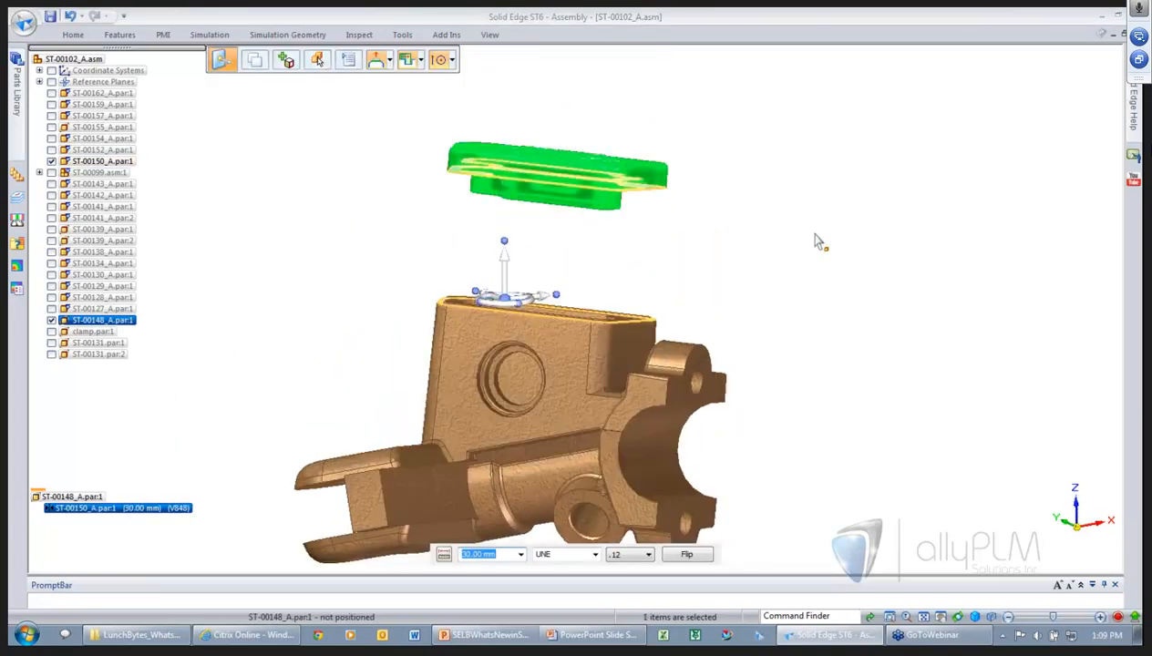
click(810, 241)
middle_drag(810, 242, 598, 375)
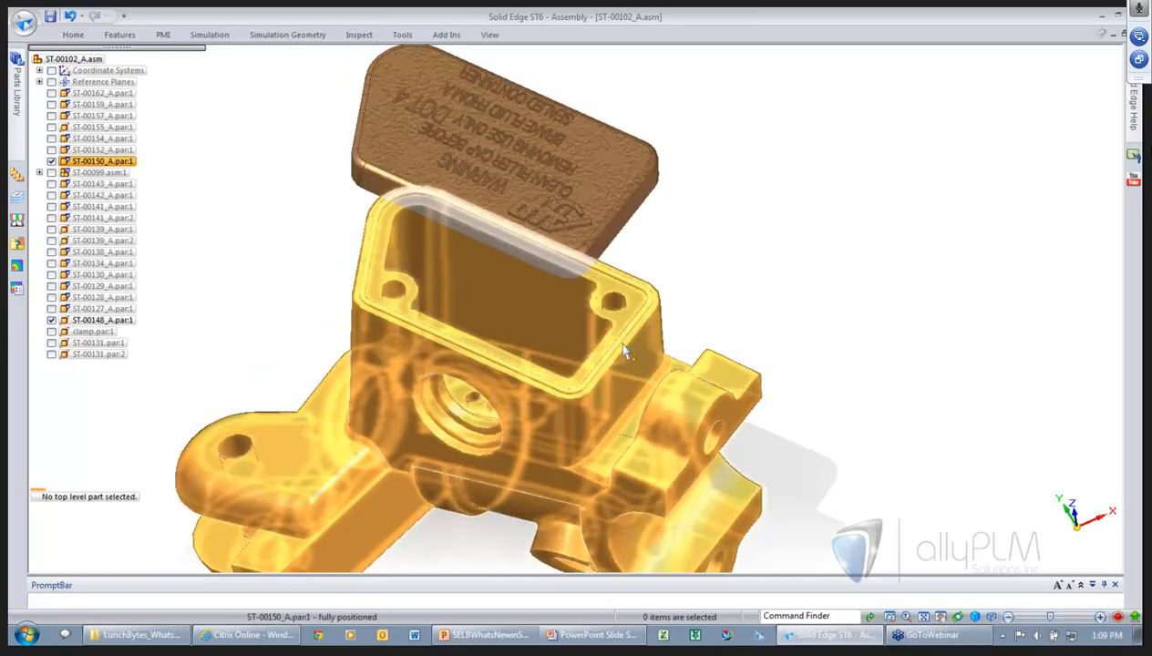
middle_drag(782, 259, 799, 375)
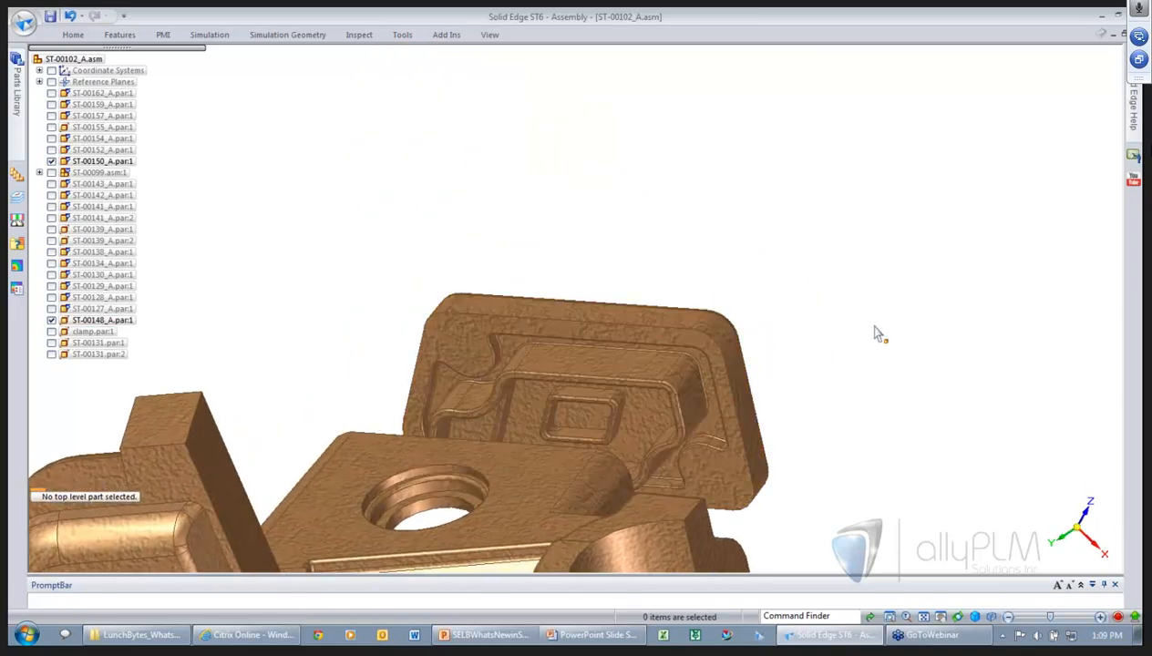
middle_drag(877, 333, 876, 328)
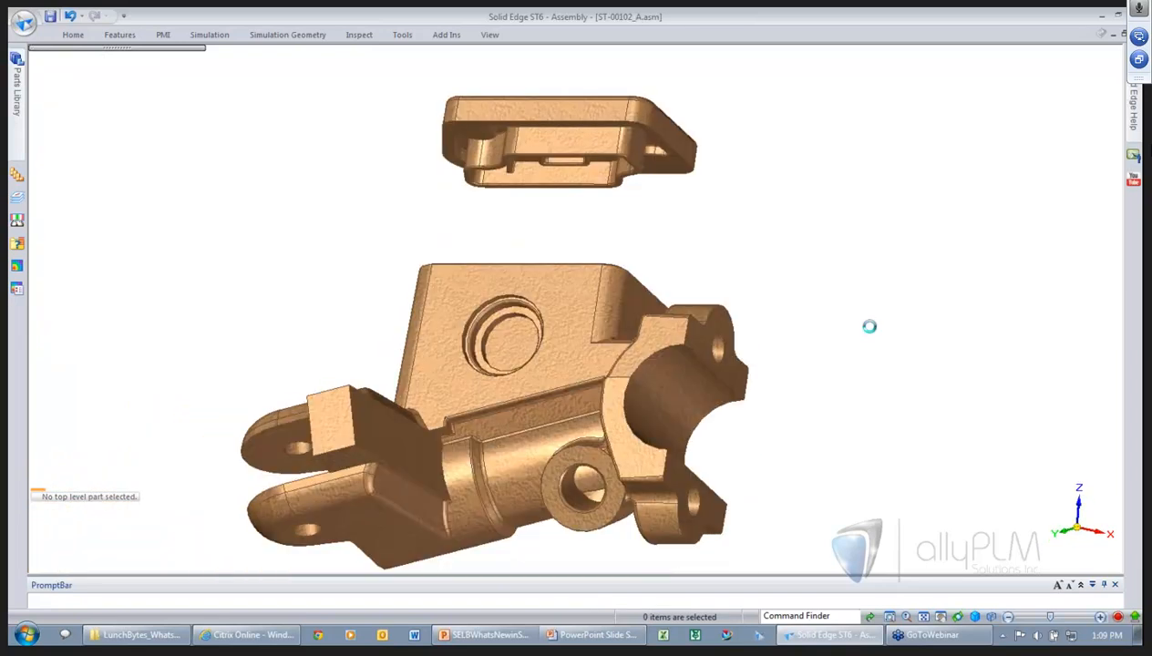
key(ctrl+z)
middle_drag(851, 288, 793, 247)
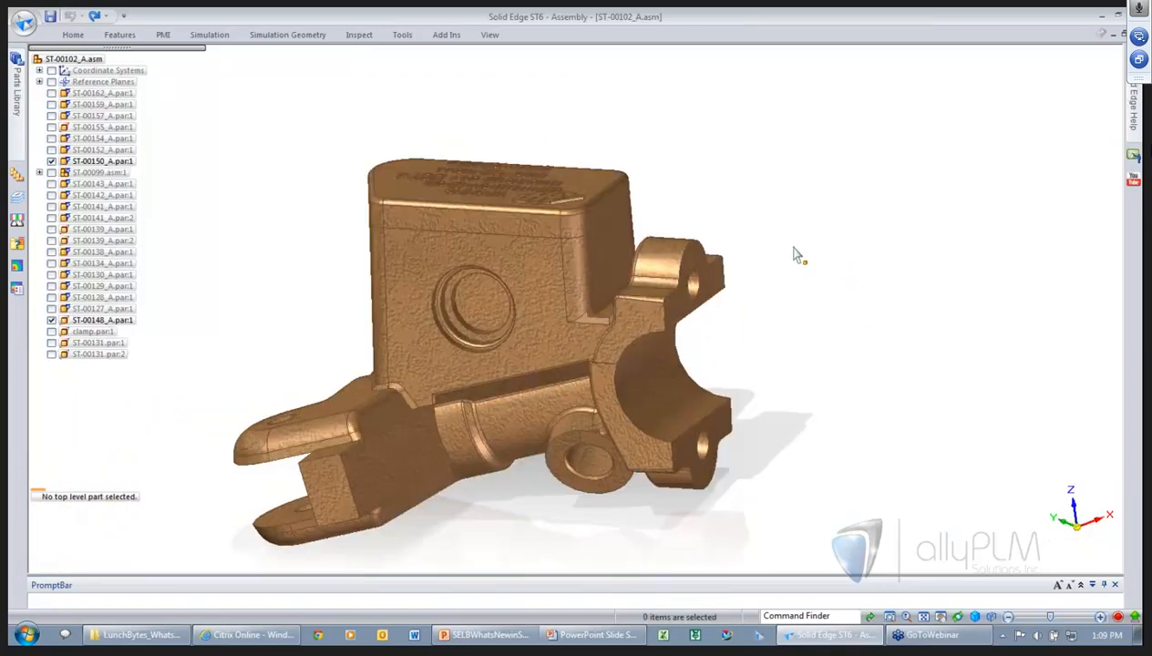
right_click(792, 251)
click(851, 249)
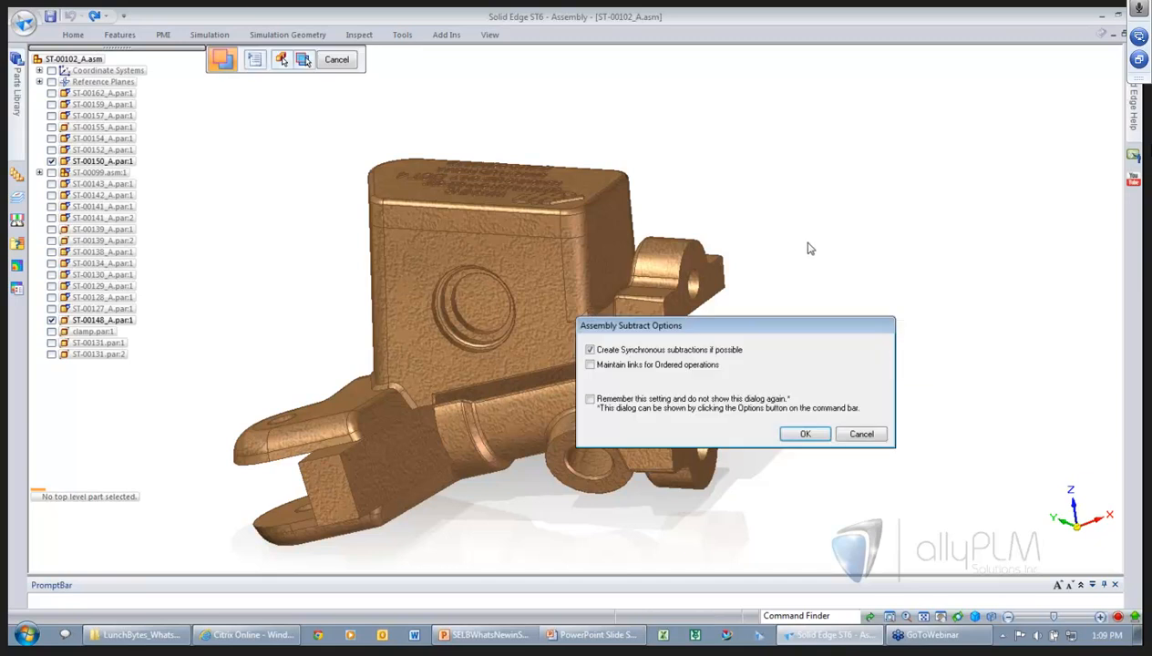
click(806, 435)
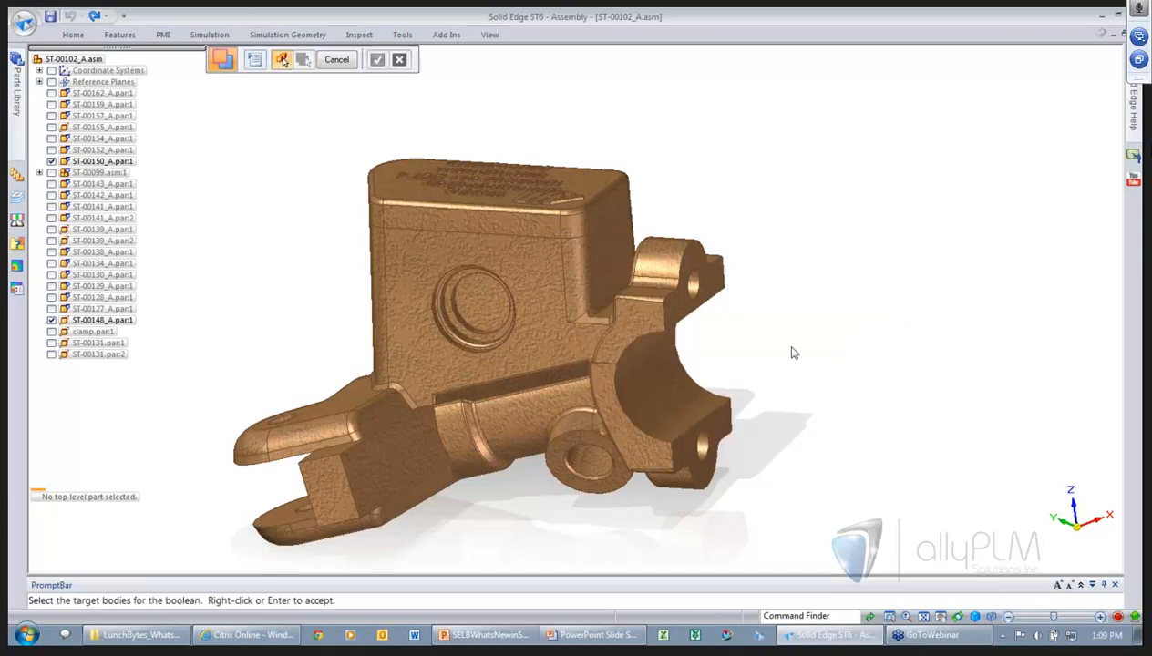
click(588, 198)
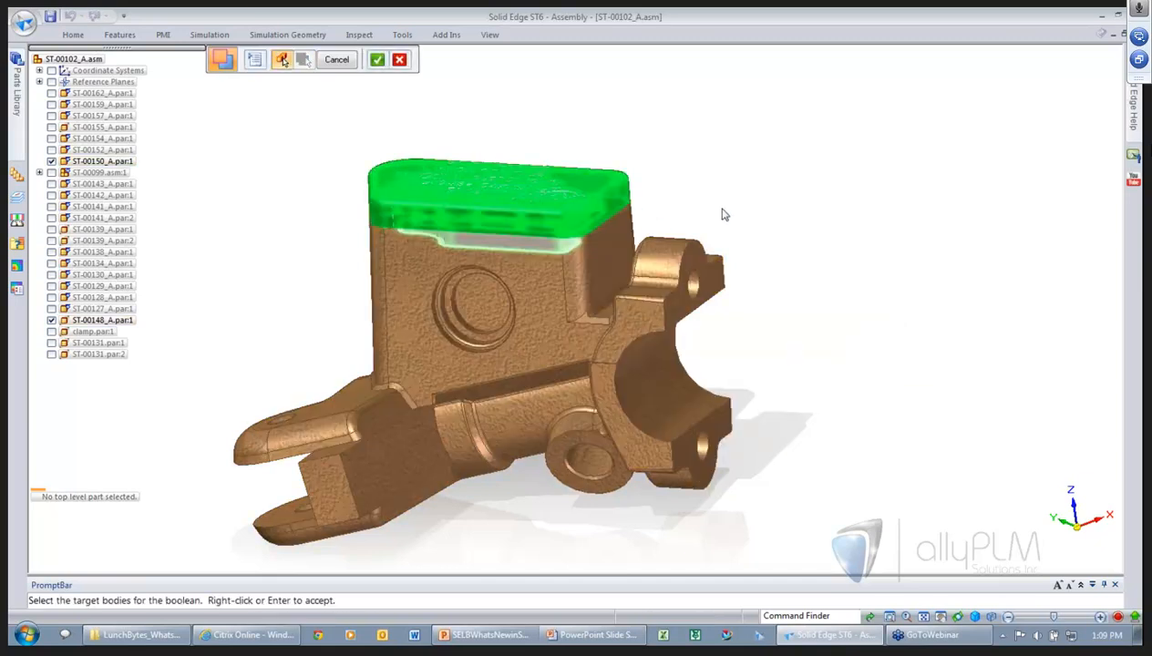
key(Return)
key(Escape)
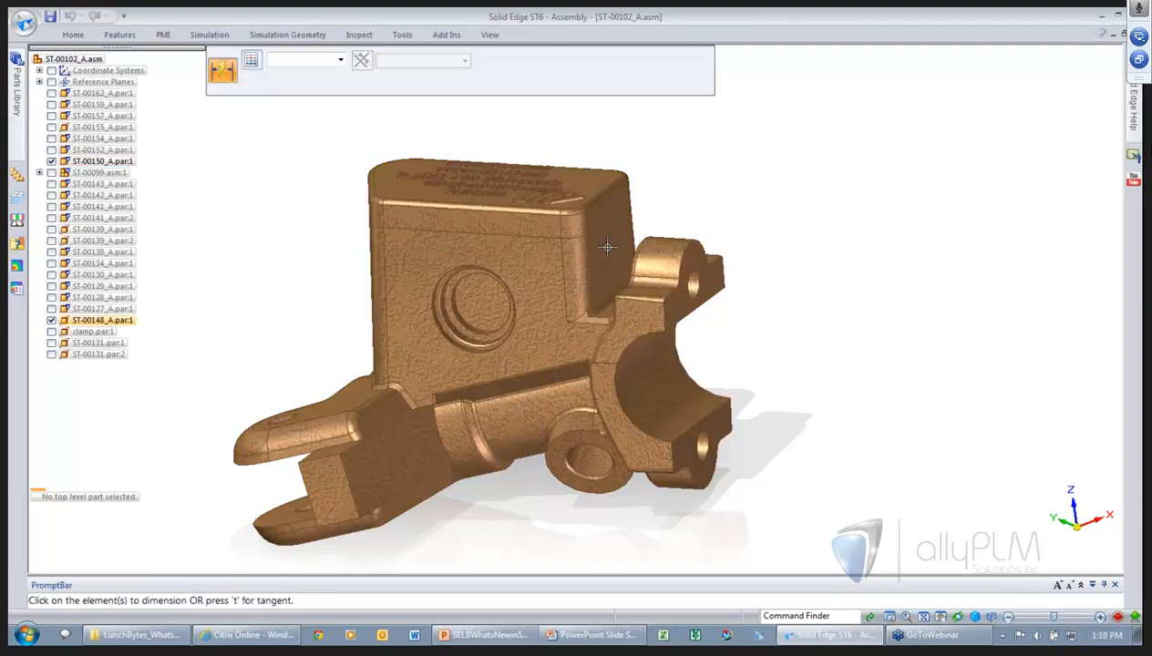
- Subtract the body ST-00150_A from the cover ST-00148_A as a synchronous assembly subtraction
right_drag(796, 234, 850, 235)
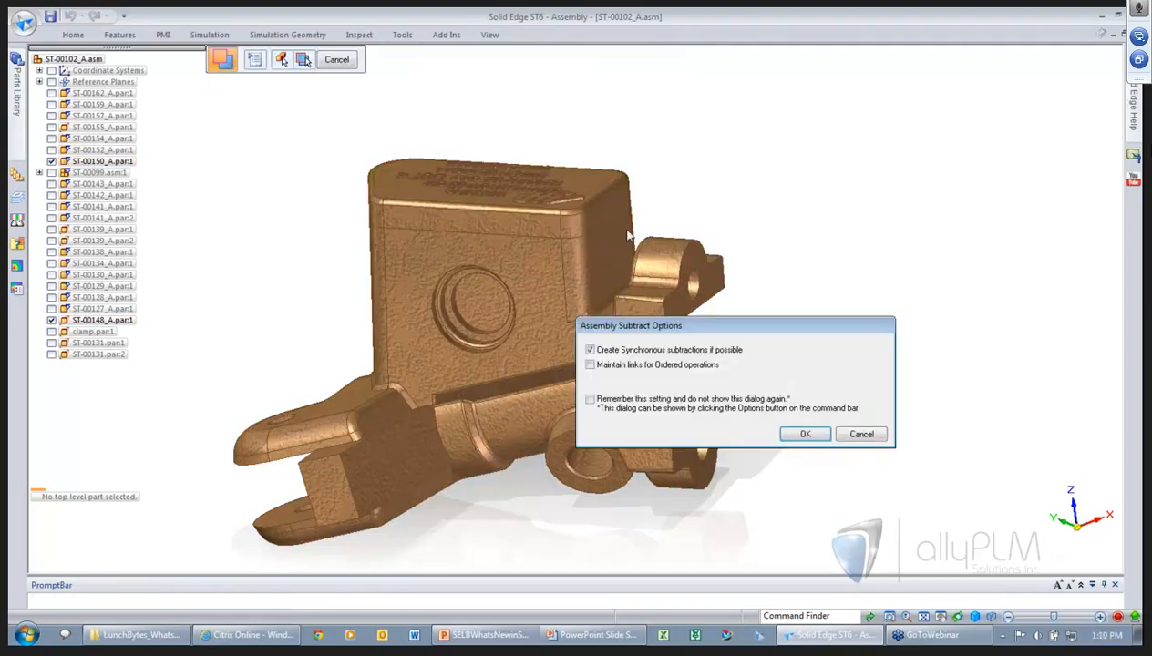
click(801, 434)
click(586, 195)
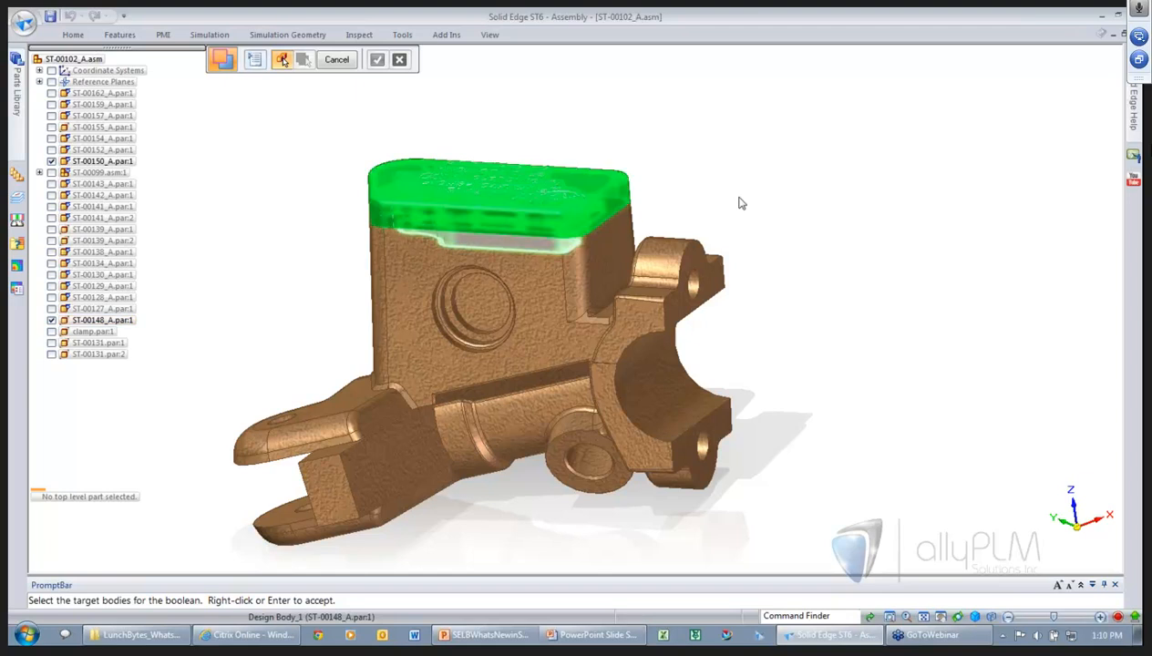
key(Return)
click(601, 251)
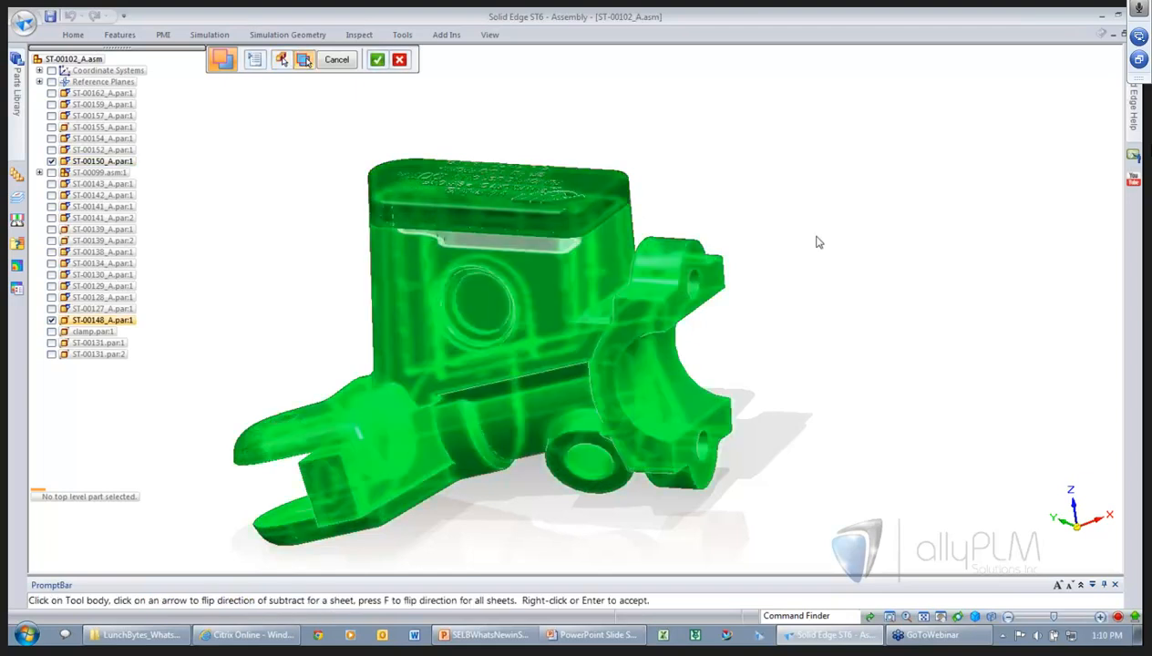
right_click(817, 240)
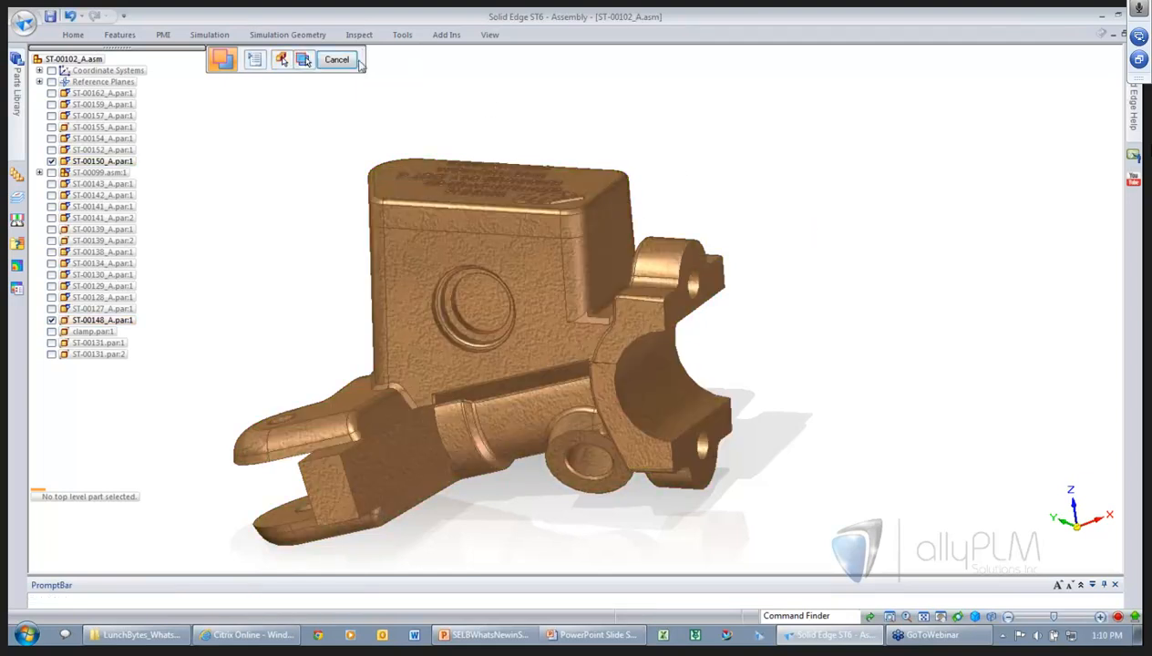
click(337, 60)
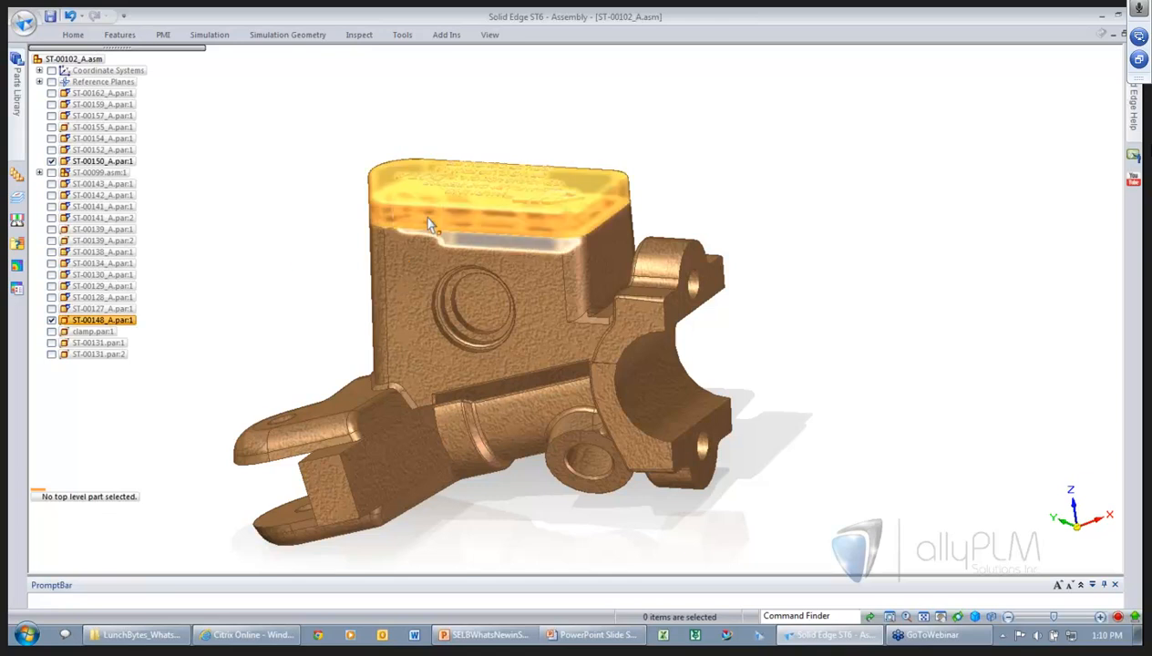
- Set the cover's mate offset from ST-00150_A to 50 mm, inspect the subtracted underside, and undo the offset
click(416, 235)
click(134, 516)
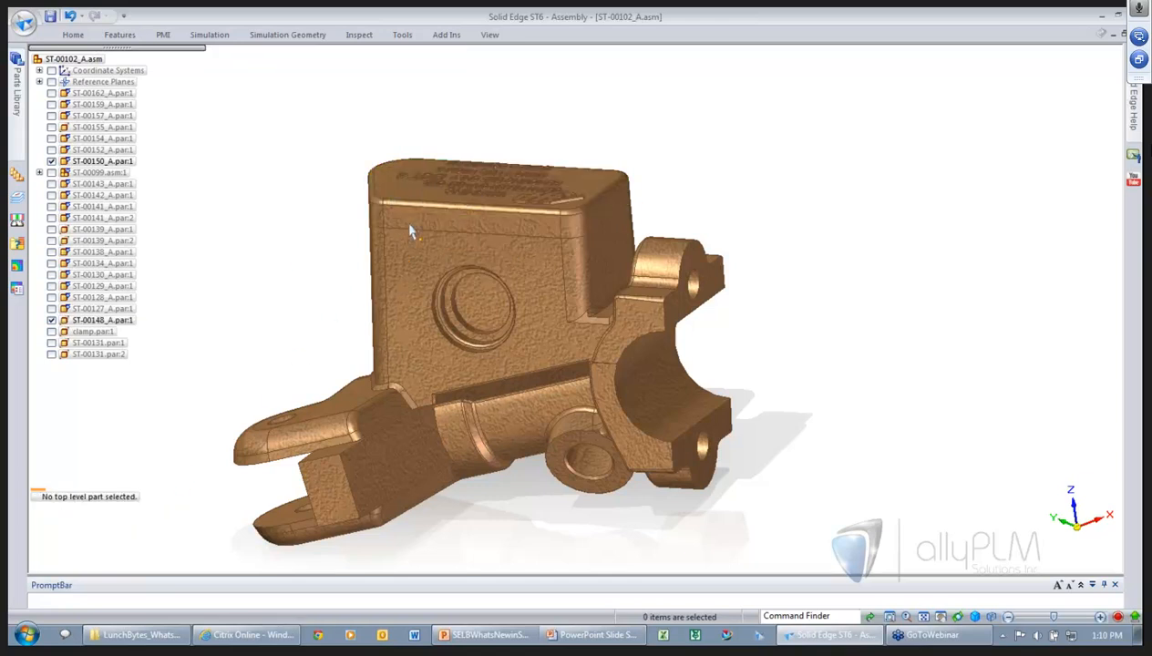
click(408, 226)
click(143, 509)
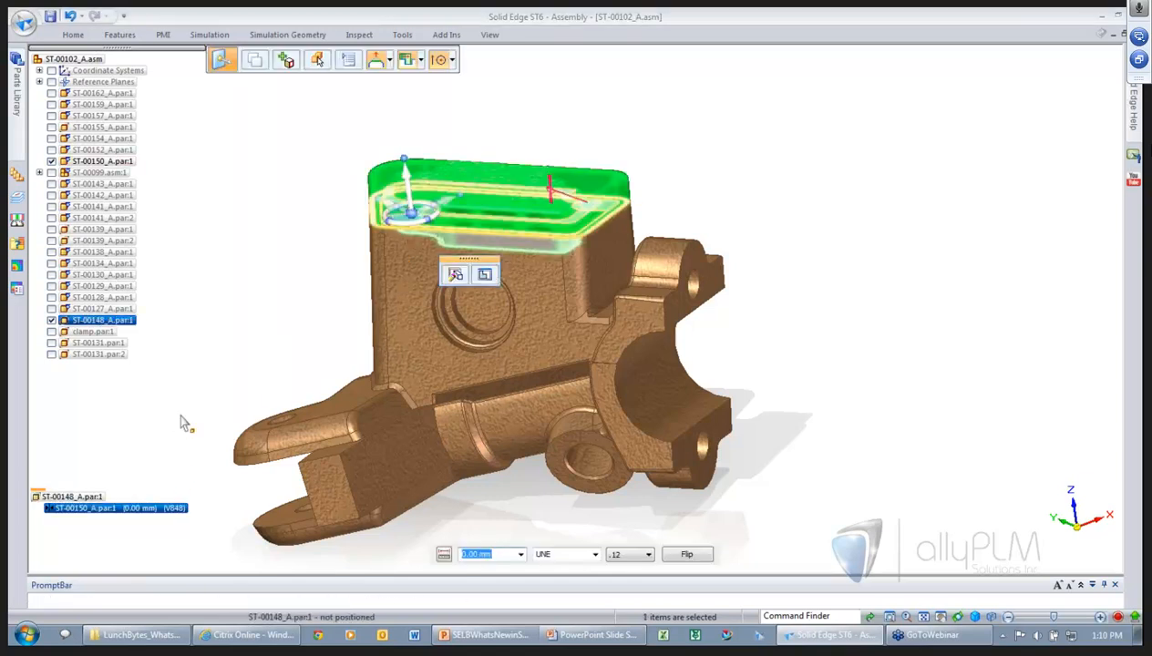
text(50)
key(Return)
click(707, 108)
middle_drag(707, 109, 685, 298)
middle_drag(878, 318, 894, 320)
key(ctrl+z)
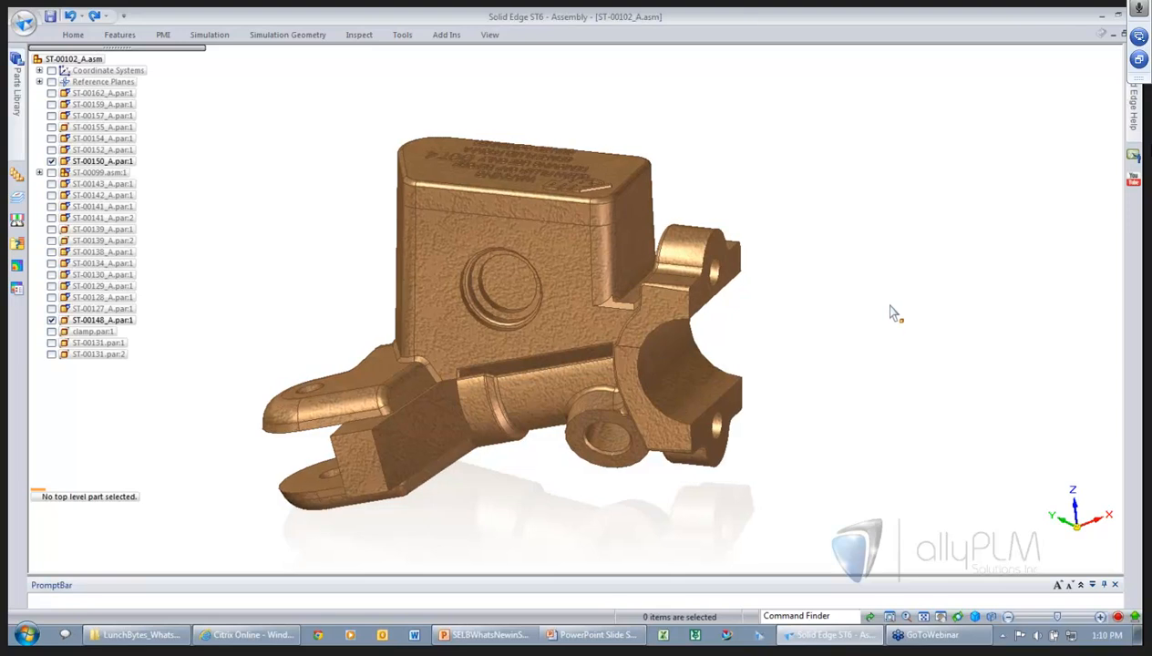
- Start a hole as a synchronous part feature on the cover's top face, using the saved setting 4.5 C'Sink
right_drag(831, 246, 839, 290)
click(829, 290)
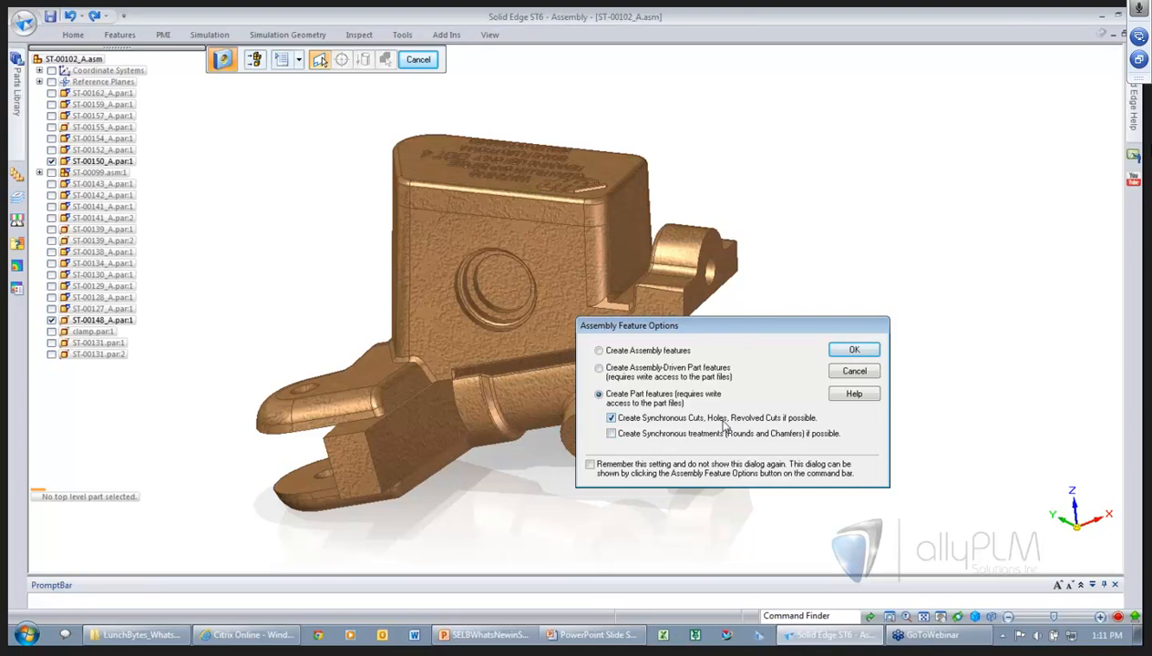
click(854, 350)
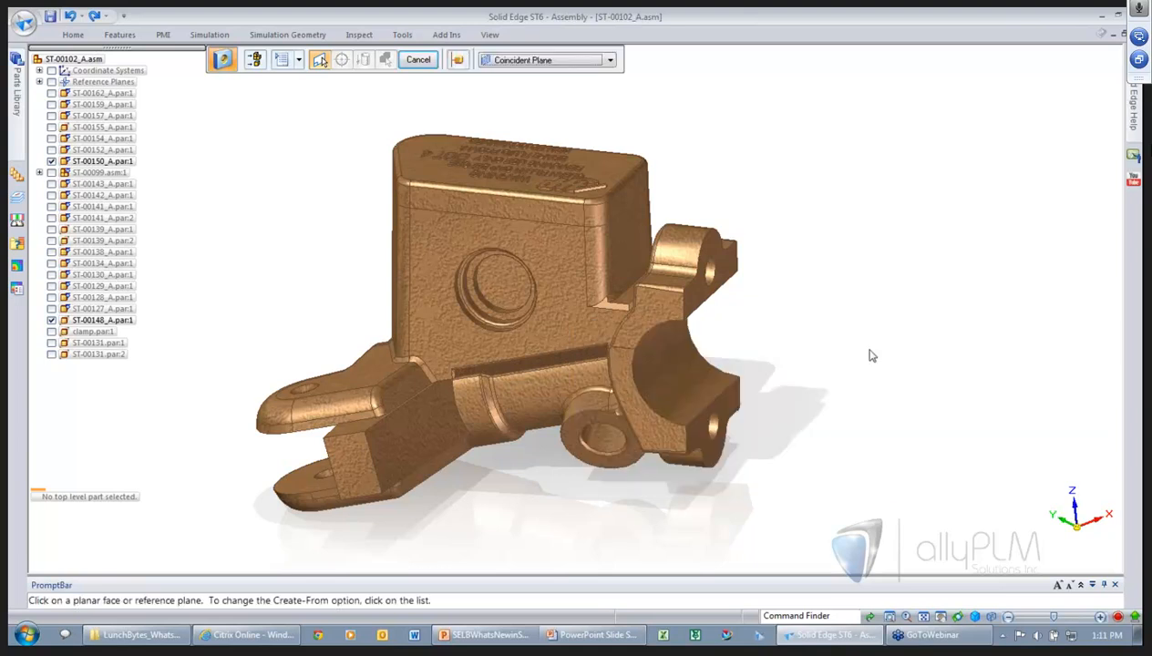
click(416, 181)
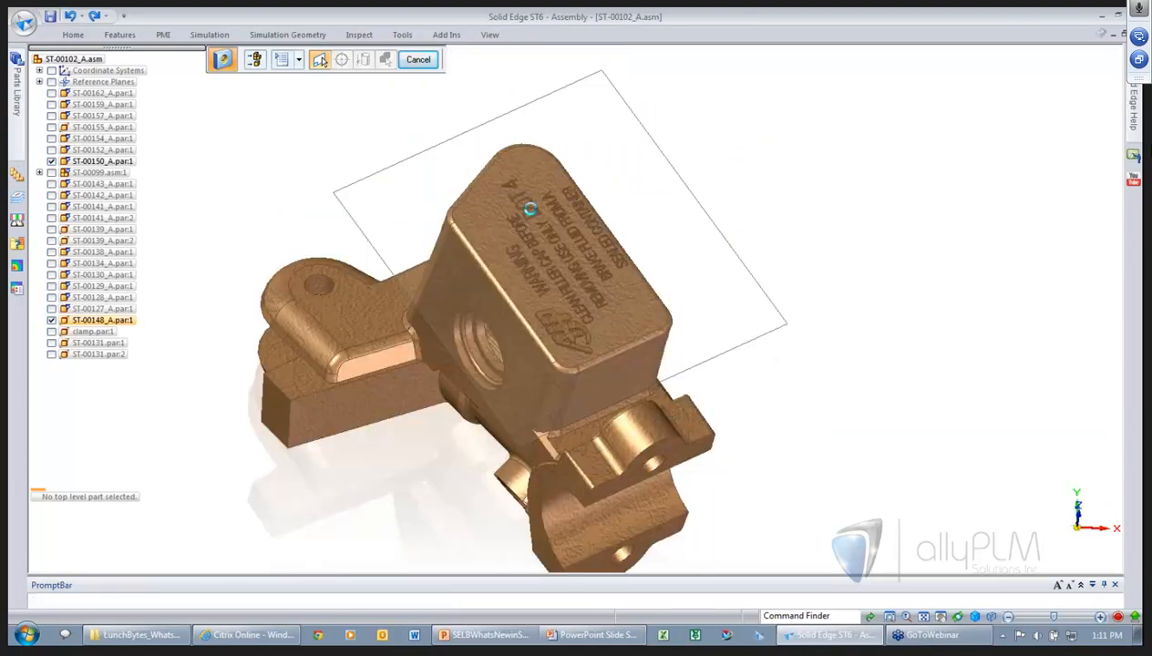
click(255, 59)
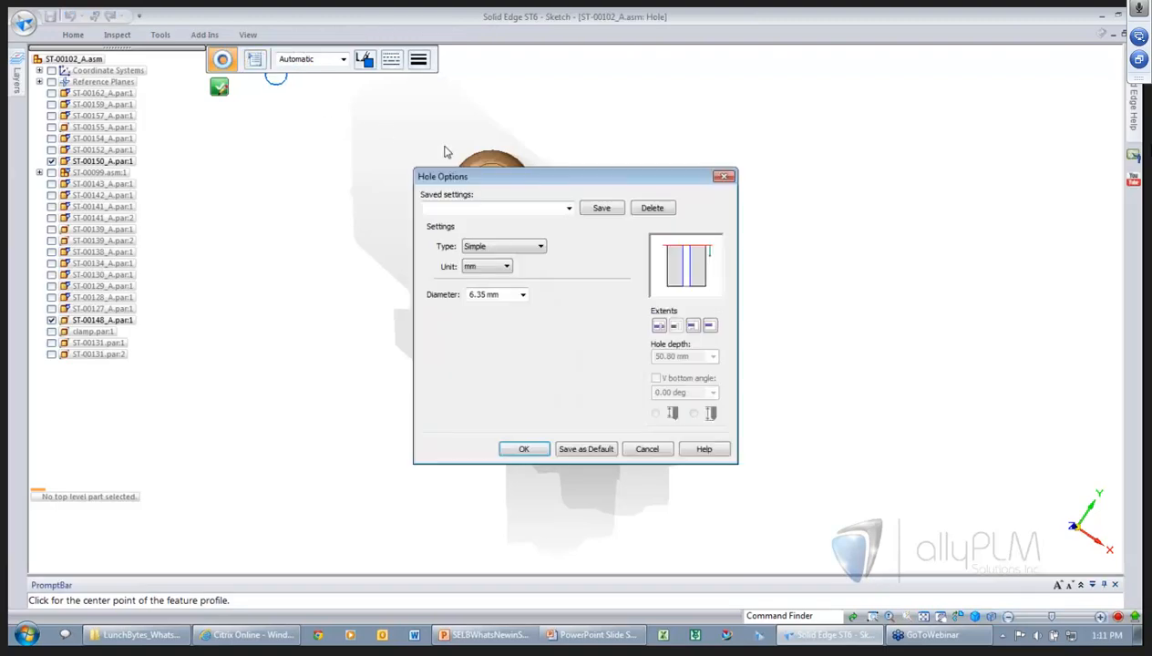
click(568, 208)
click(471, 267)
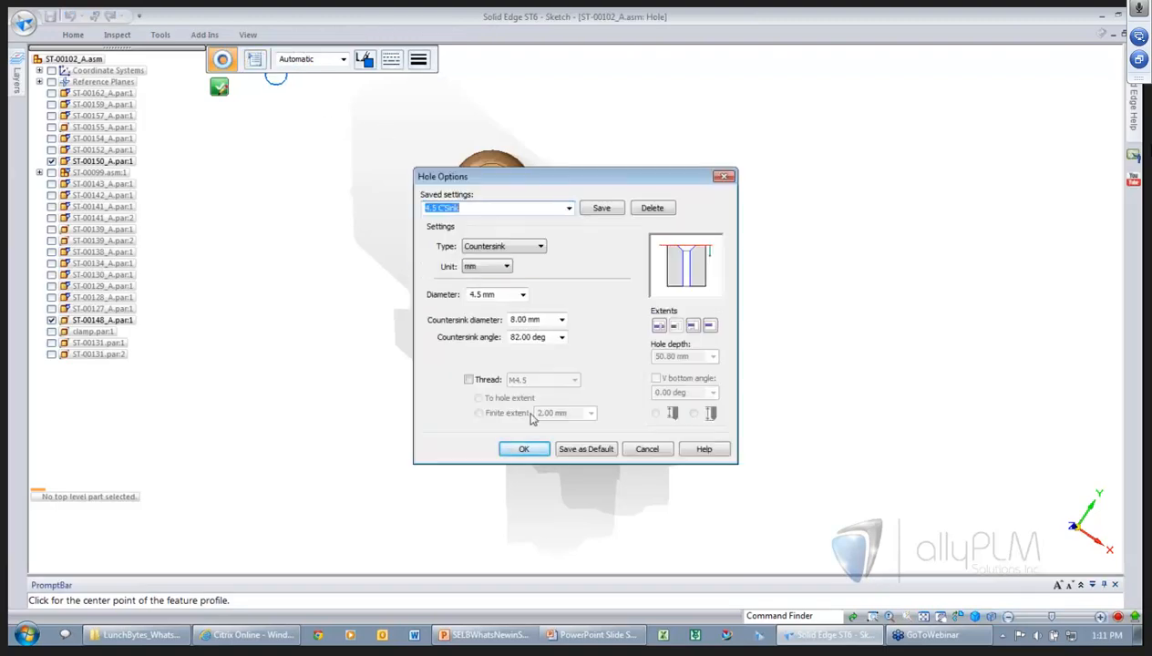
click(524, 450)
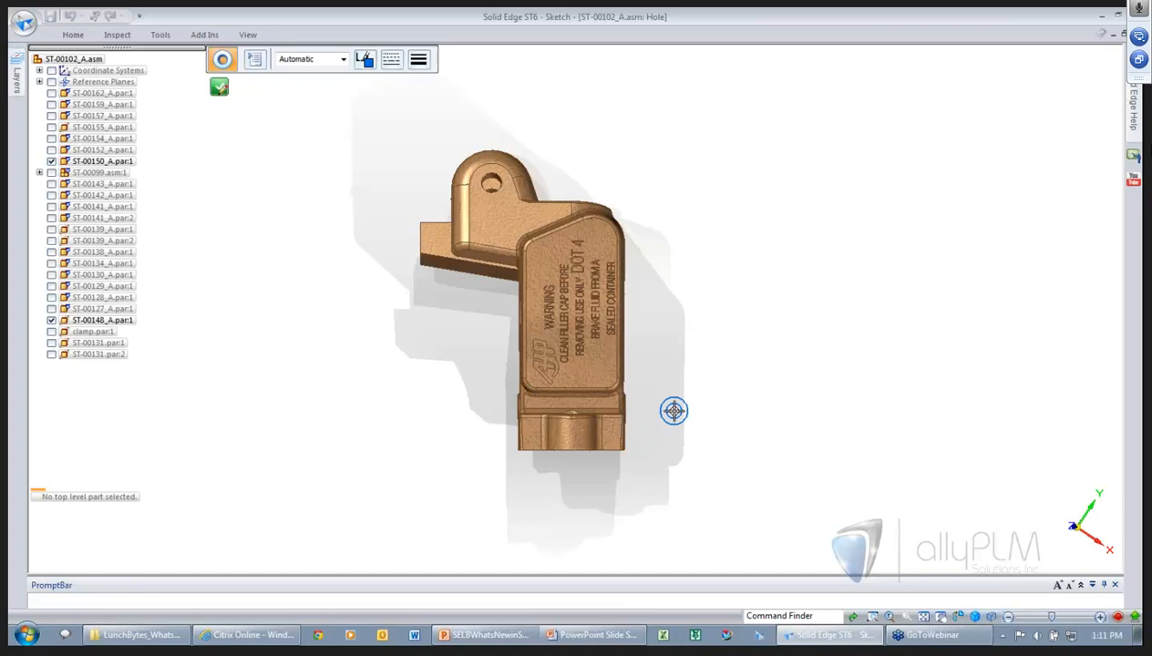
- Change the view style to show visible and hidden edges, exposing the screw bosses beneath the cover
click(993, 618)
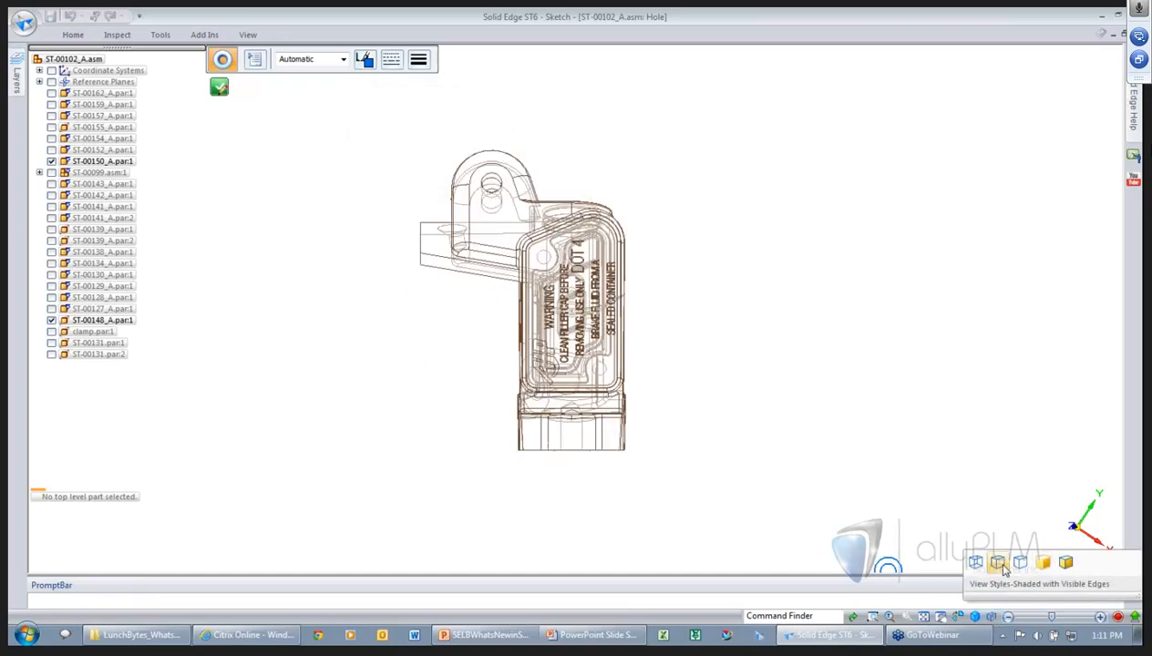
click(1000, 567)
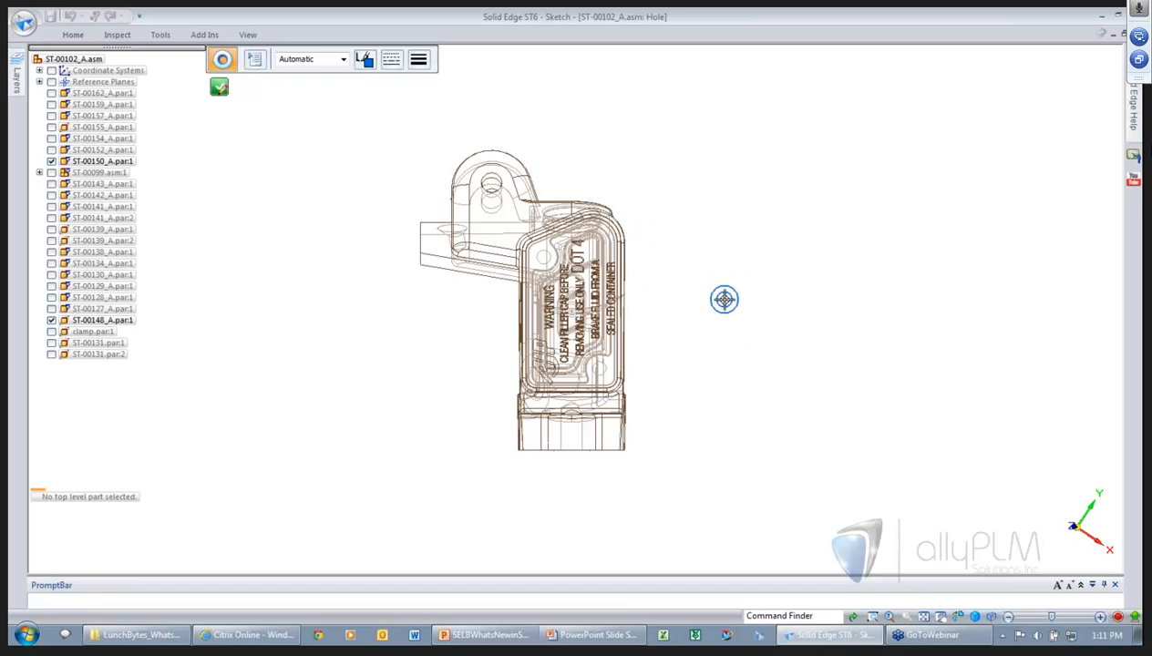
scroll(723, 298, up, 1)
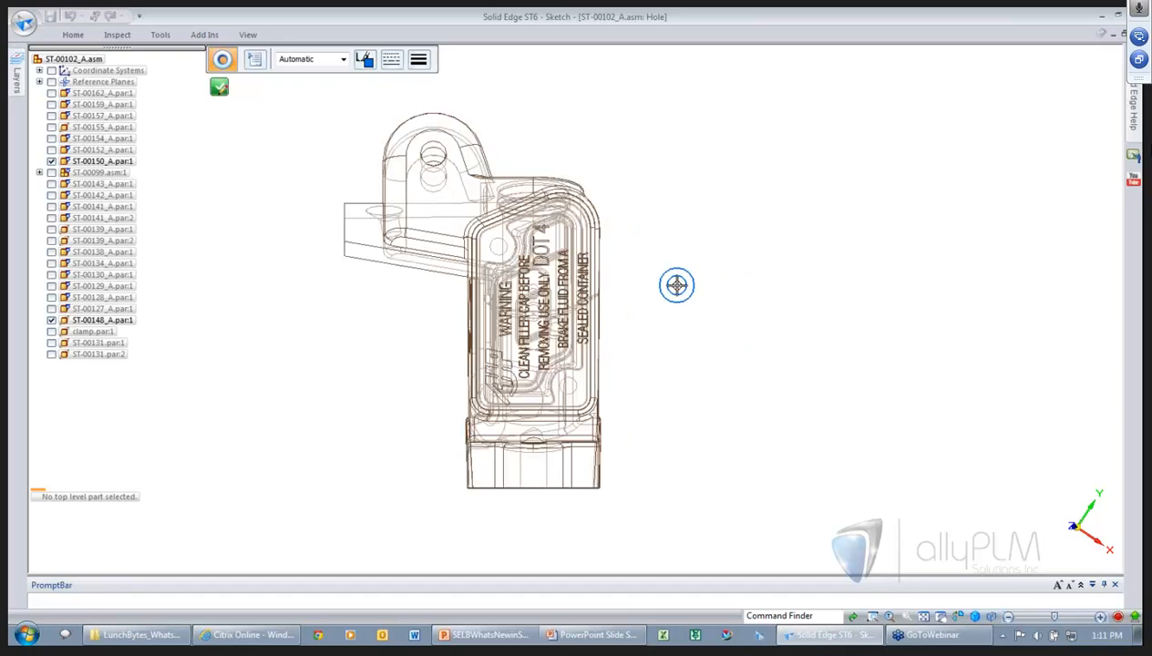
scroll(676, 286, up, 1)
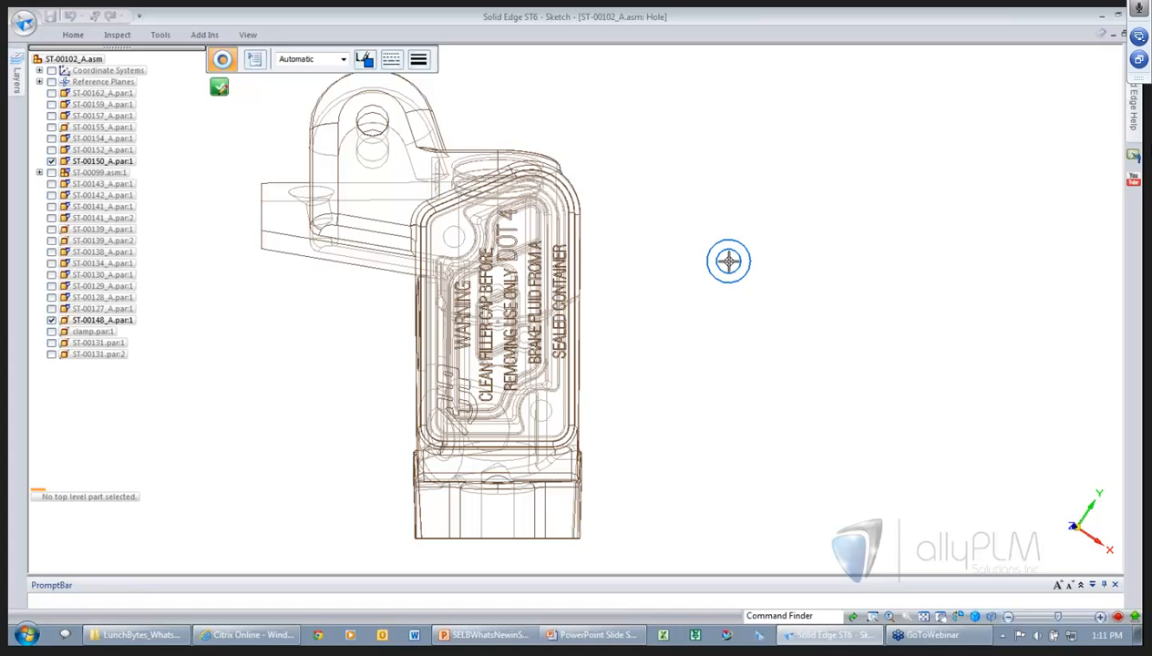
- Place two countersunk hole circles concentric with the two screw bosses and finish the hole sketch
click(159, 34)
click(412, 71)
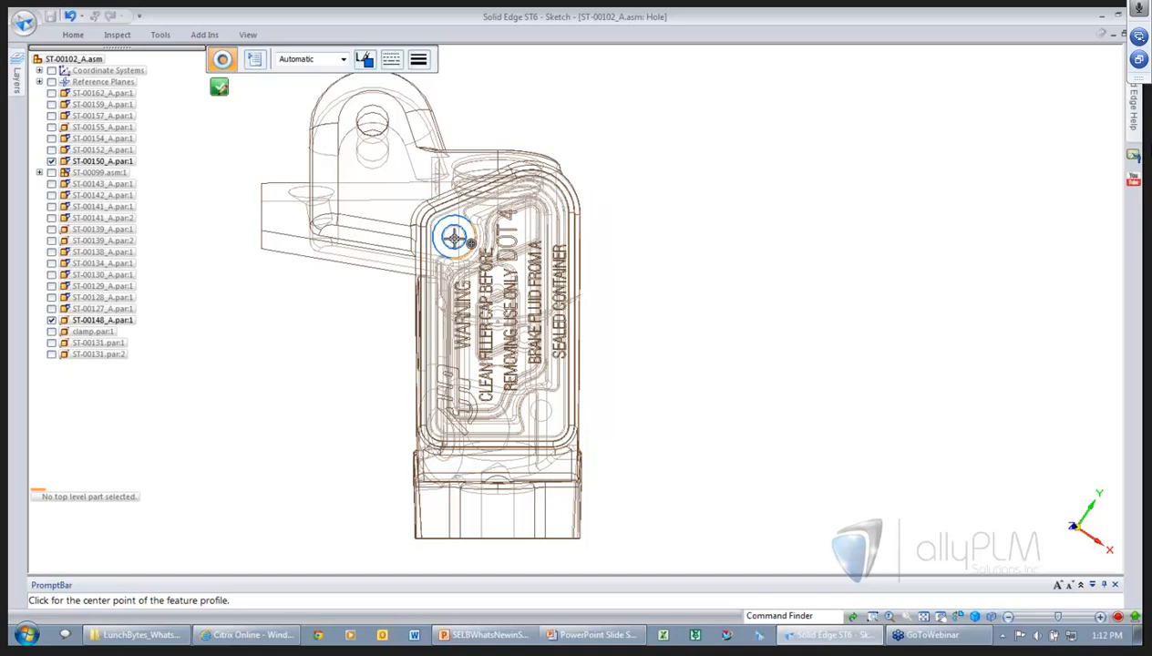
click(454, 237)
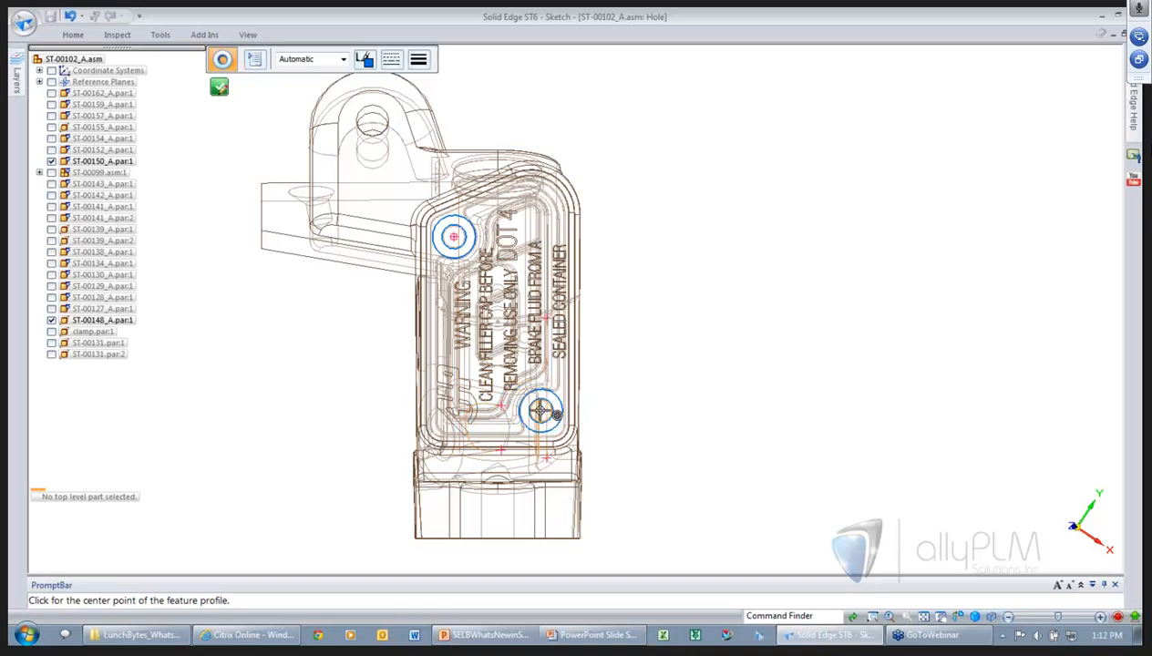
click(541, 410)
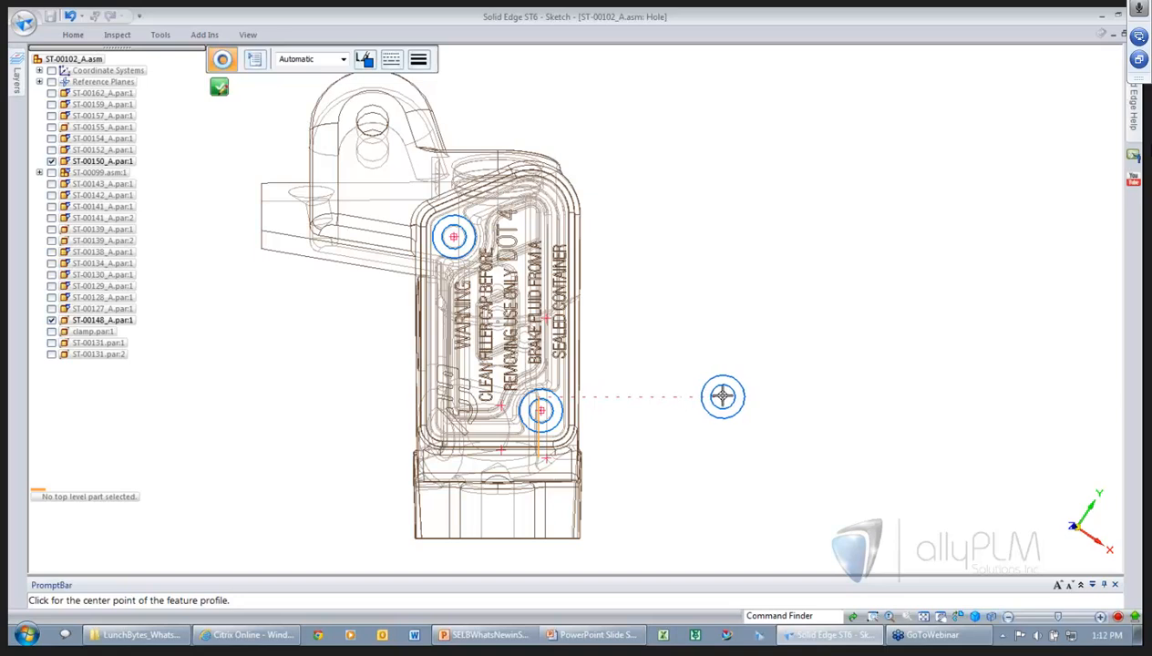
right_drag(715, 392, 679, 351)
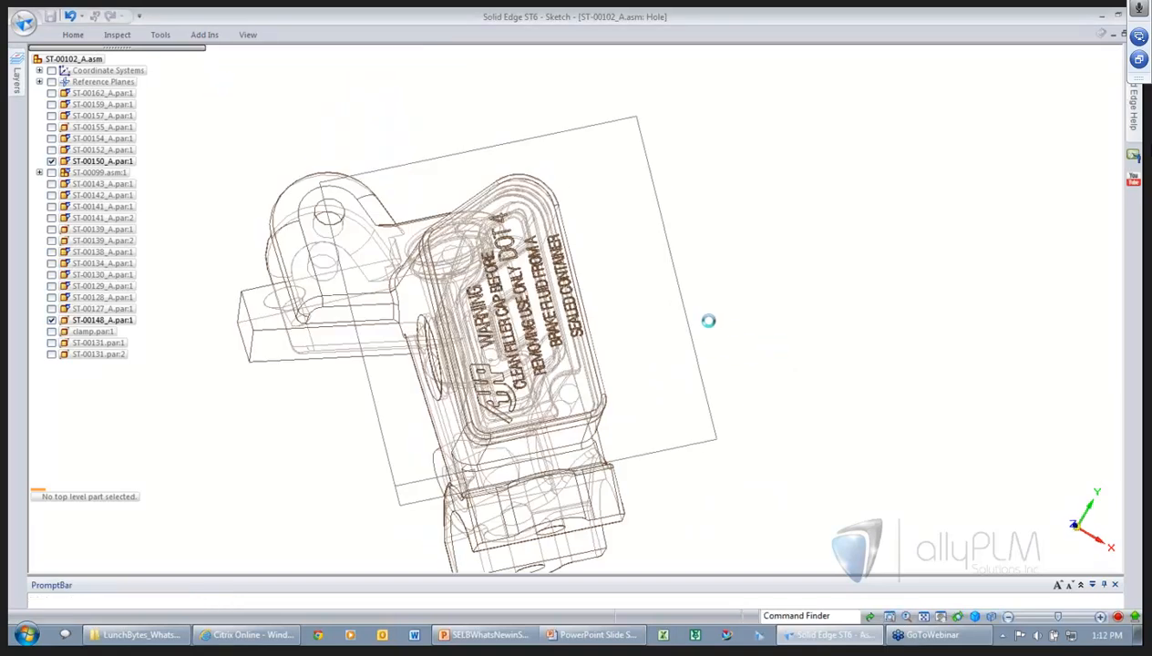
- Restore the shaded view style and cut the two holes into the cover ST-00148_A and the body ST-00150_A
click(992, 617)
click(1043, 568)
click(884, 394)
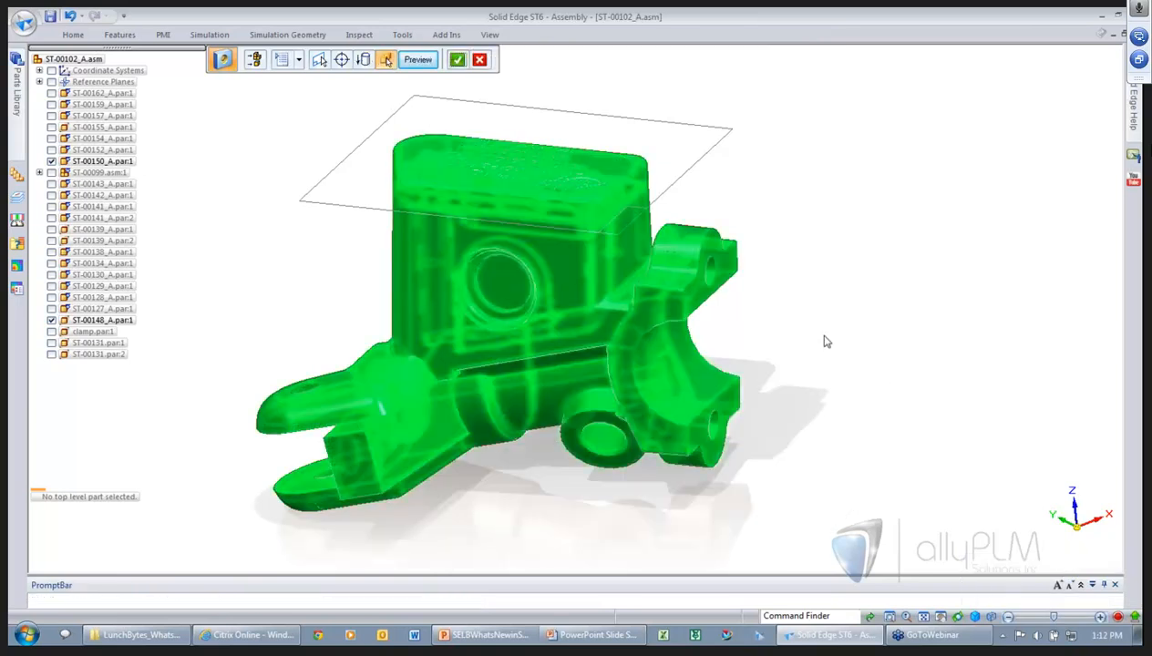
click(460, 59)
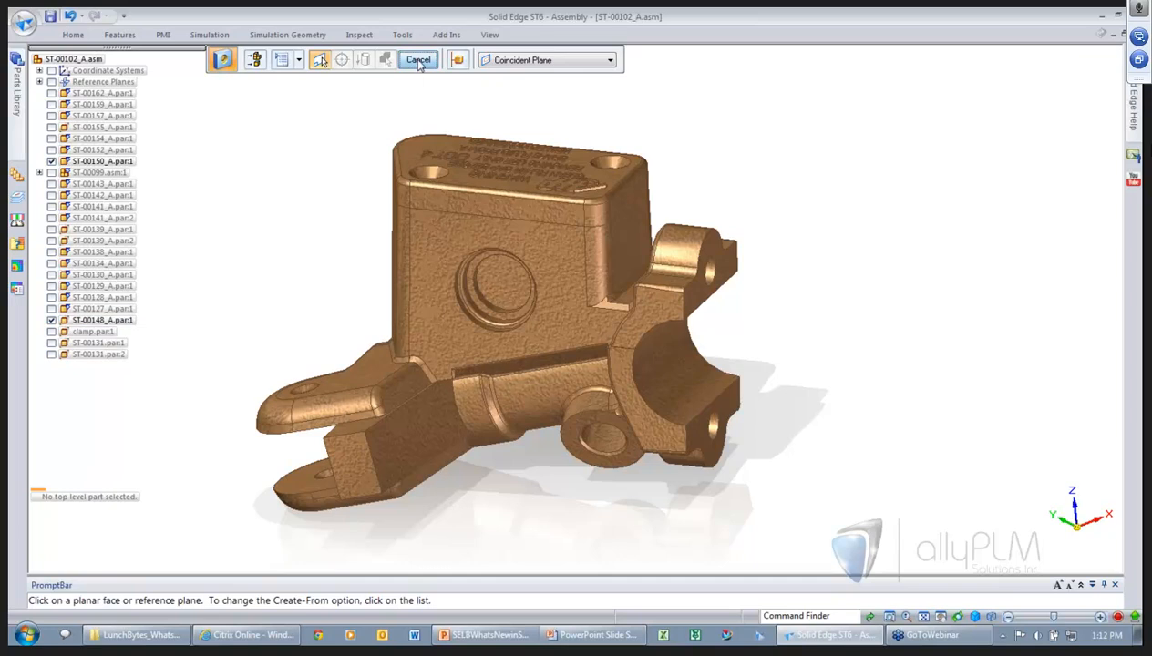
click(415, 59)
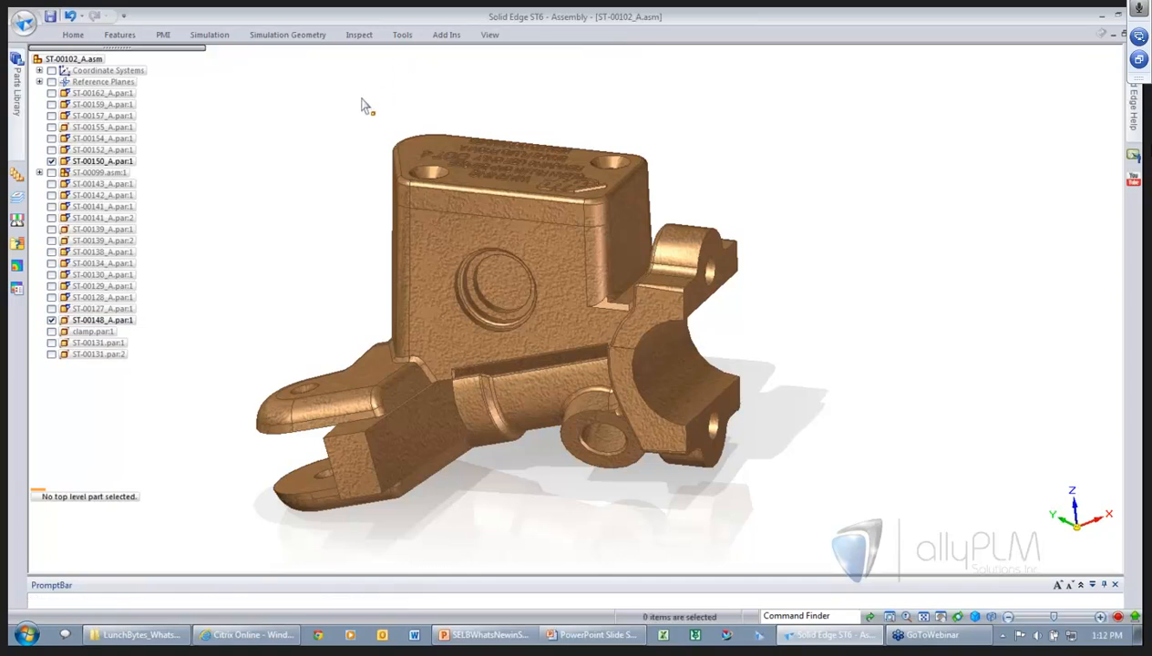
- Open the cover ST-00148_A for in-place editing within the assembly
click(444, 194)
click(506, 244)
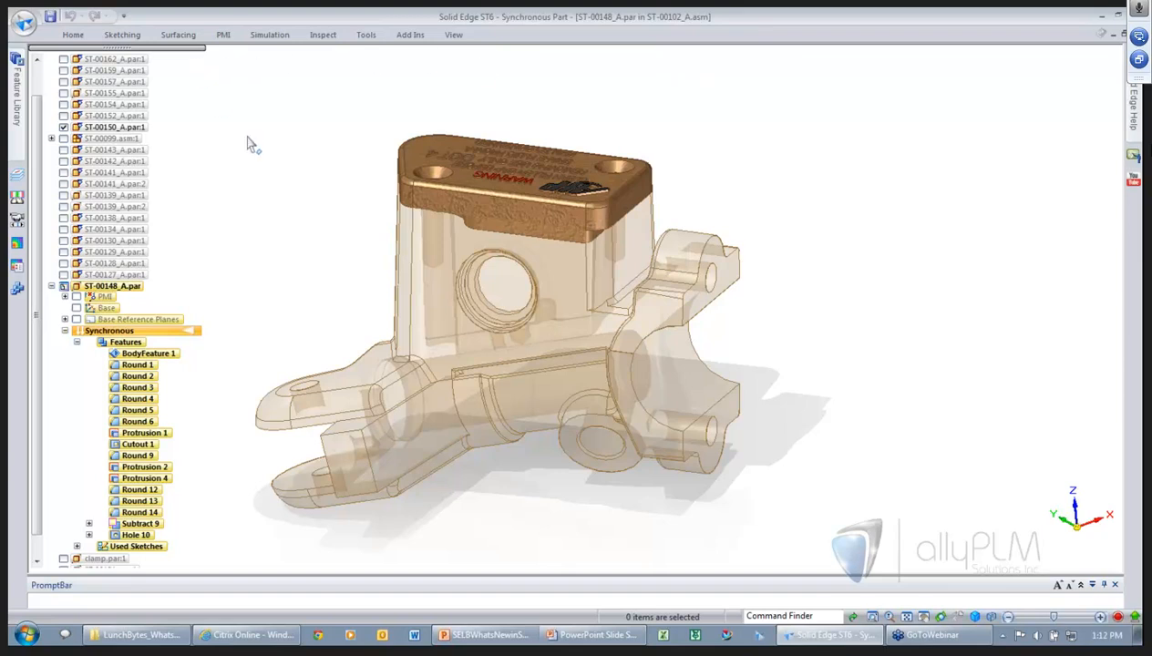
- Close the in-place edit of the cover ST-00148_A and show all components of the assembly ST-00102_A
right_drag(260, 168, 219, 110)
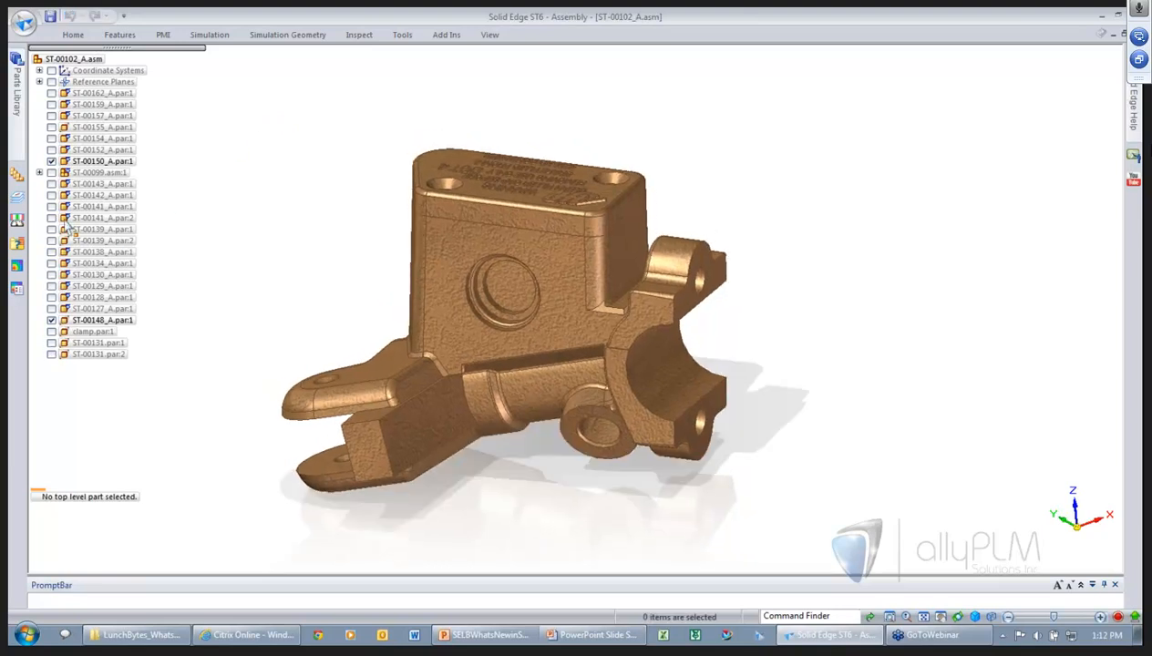
right_click(85, 60)
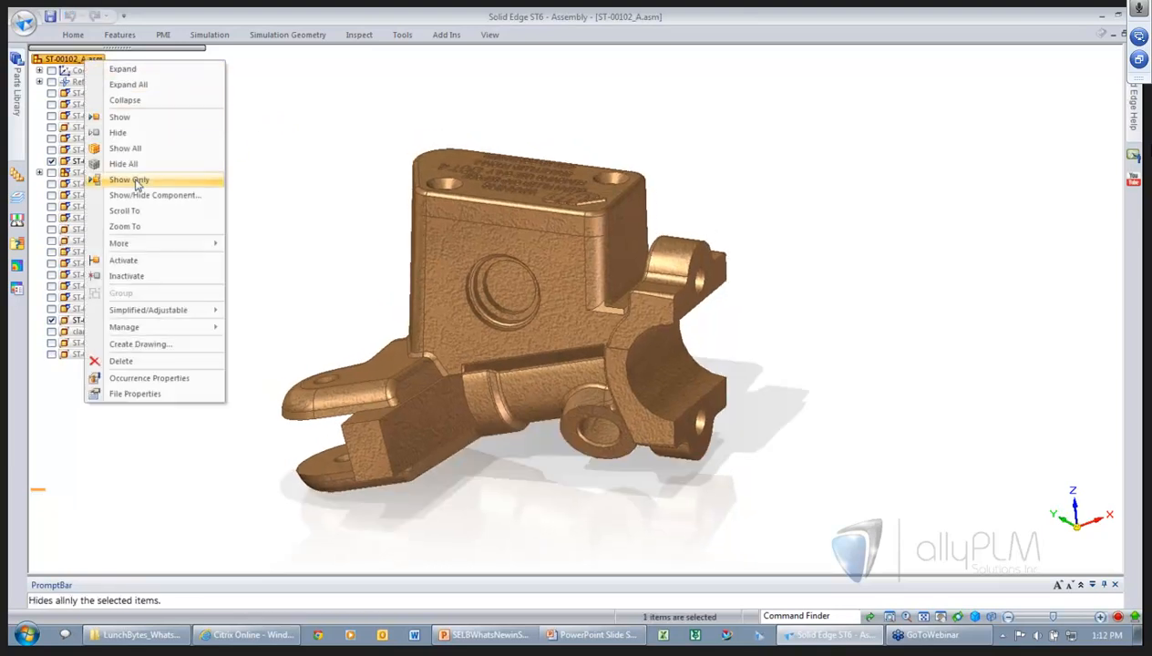
click(119, 117)
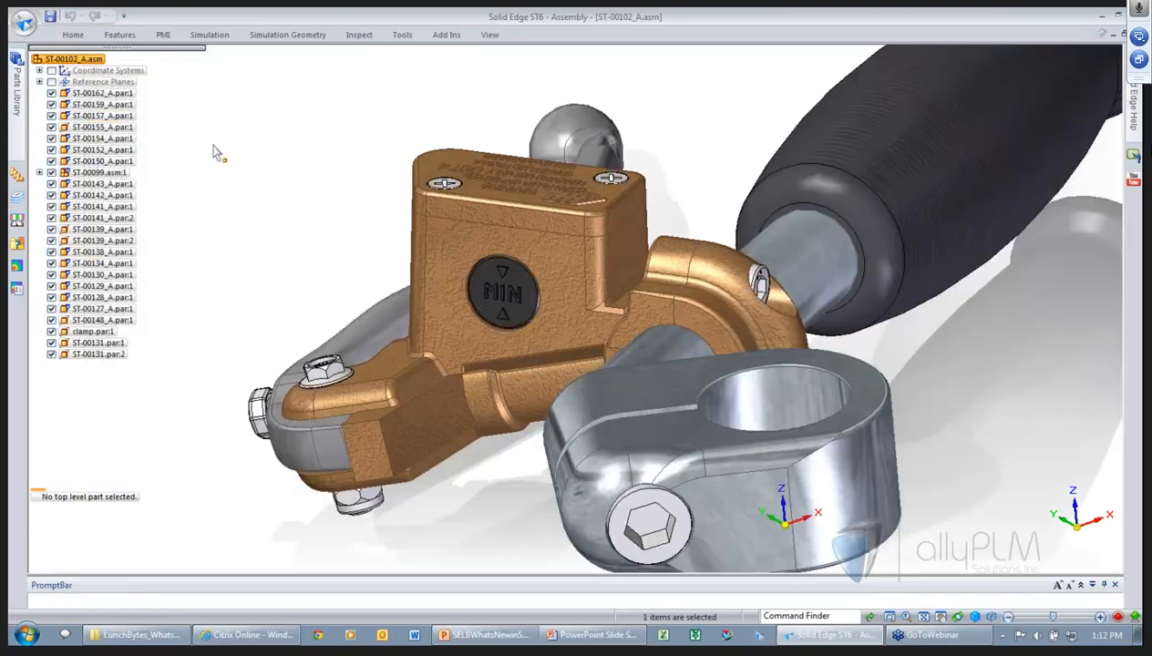
click(219, 151)
- Open the body ST-00150_A for in-place editing with the whole assembly shown around it
middle_drag(403, 168, 322, 393)
middle_click(352, 153)
middle_click(353, 153)
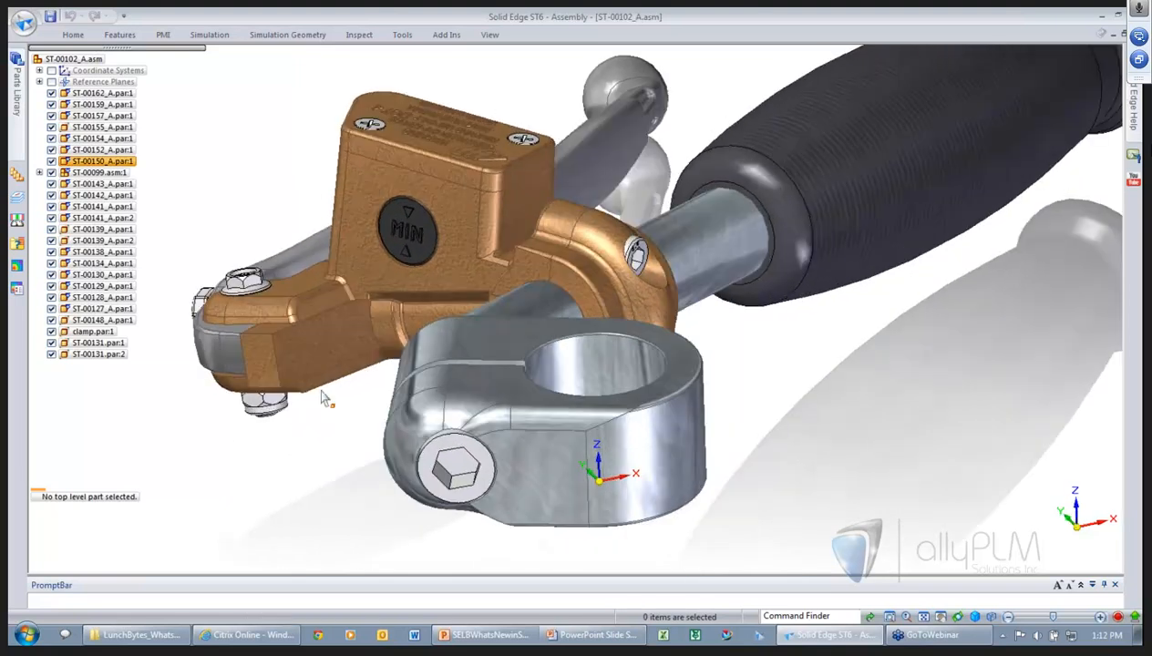
middle_drag(242, 366, 316, 390)
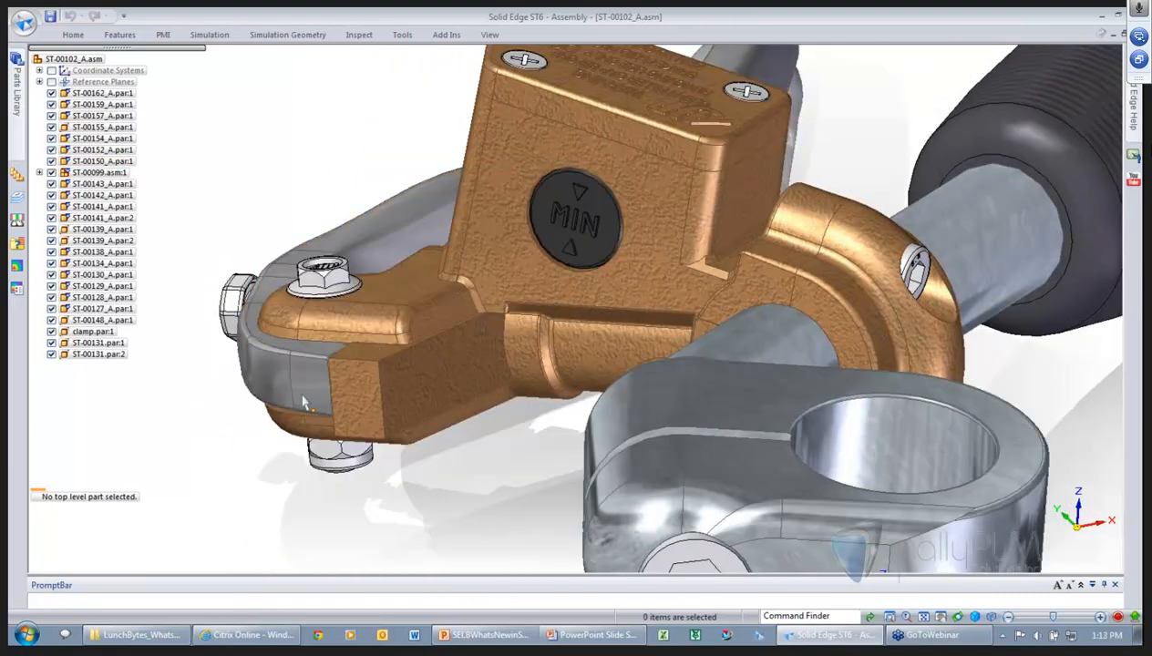
scroll(424, 442, down, 5)
click(436, 419)
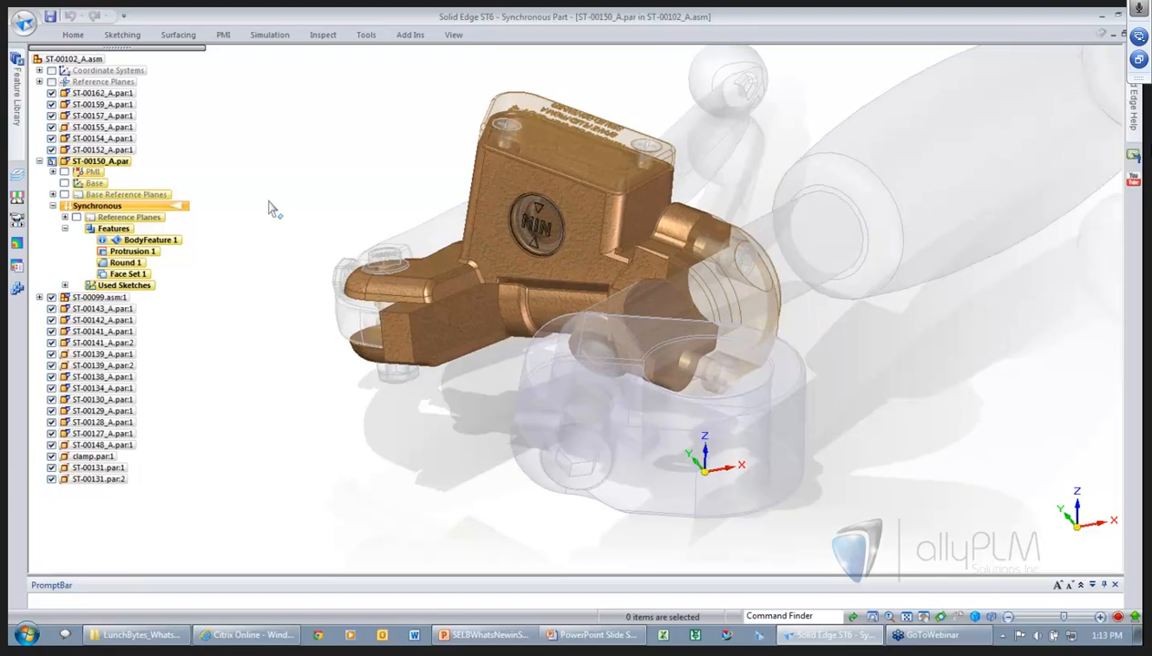
- Delete the face at the end of the lower fork arm on the body ST-00150_A
right_click(261, 198)
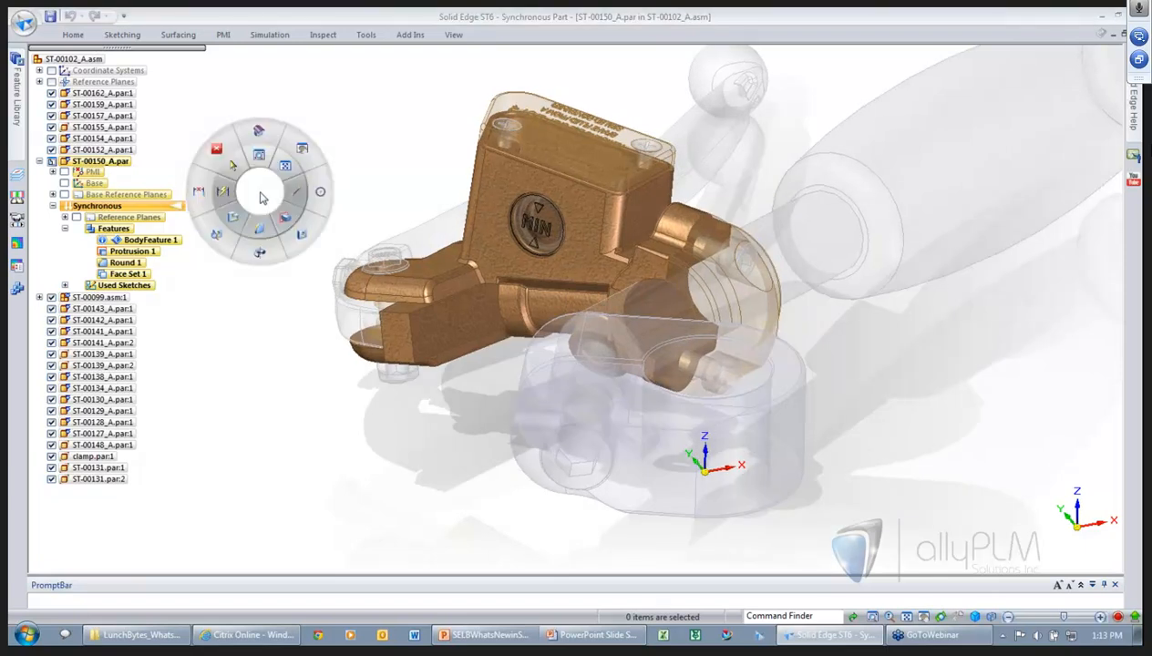
click(261, 136)
click(394, 339)
right_click(262, 350)
click(368, 321)
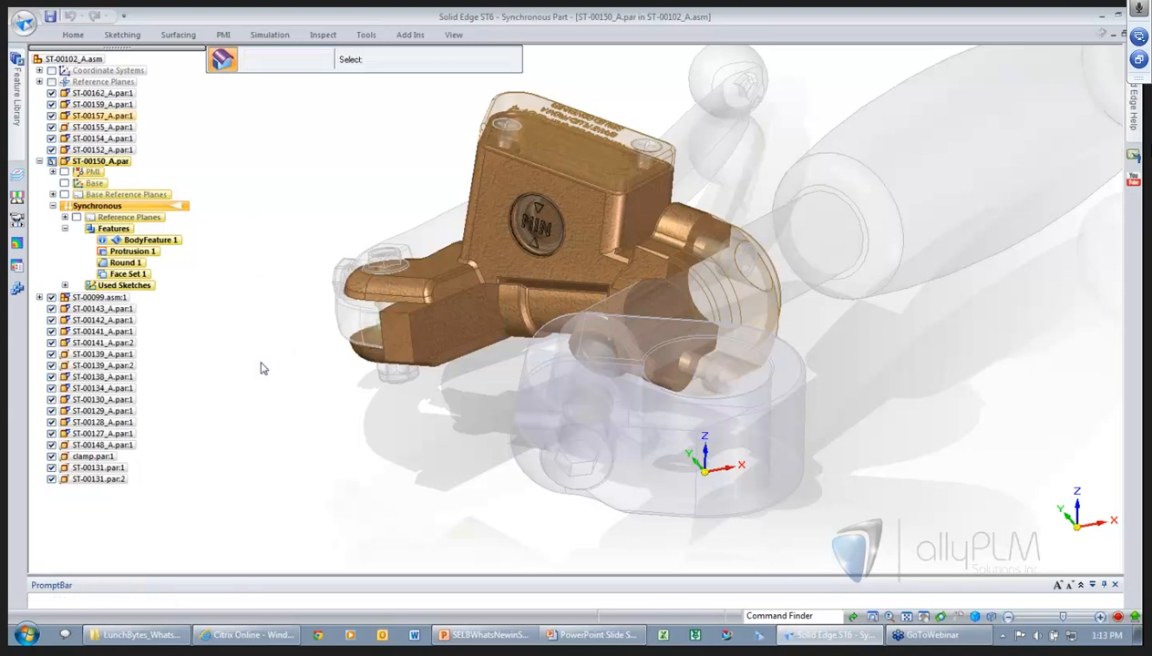
click(309, 59)
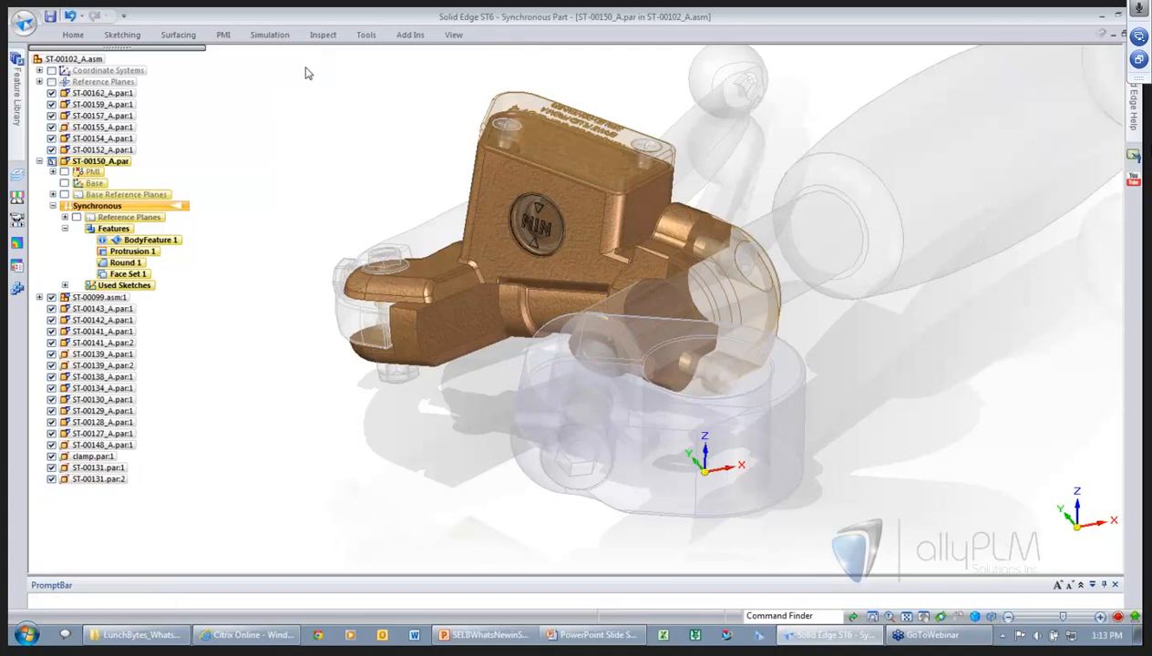
- Round the upper and lower edges of the lower fork arm's end face with a 0.5 mm radius
scroll(278, 172, up, 3)
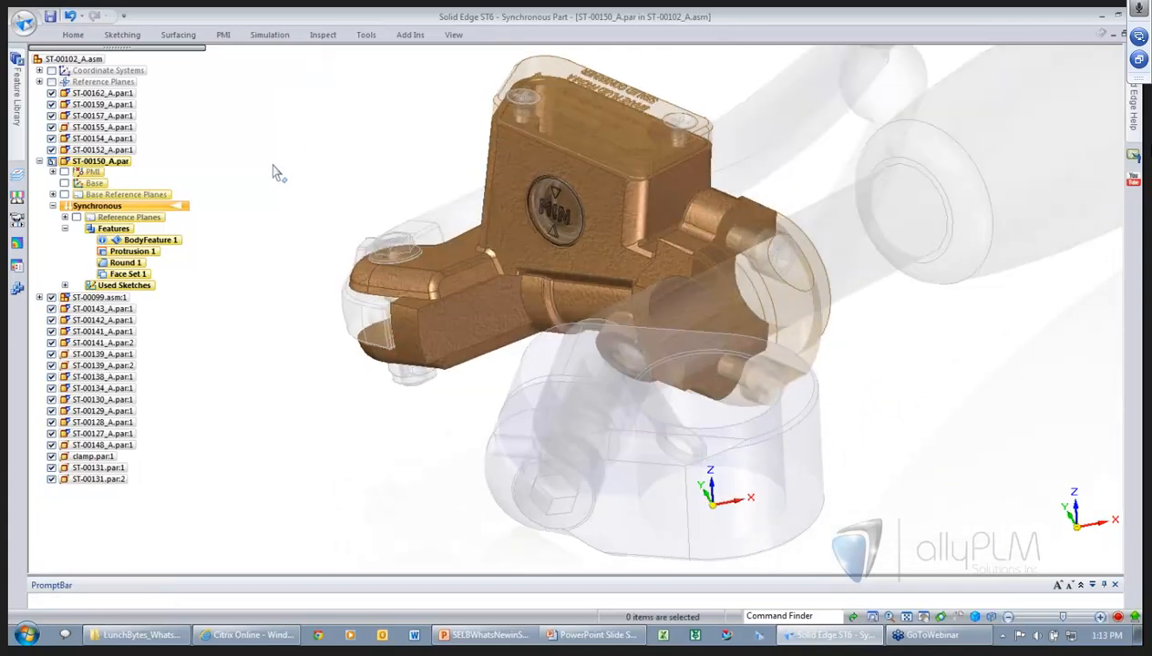
scroll(273, 165, up, 2)
right_drag(278, 152, 281, 190)
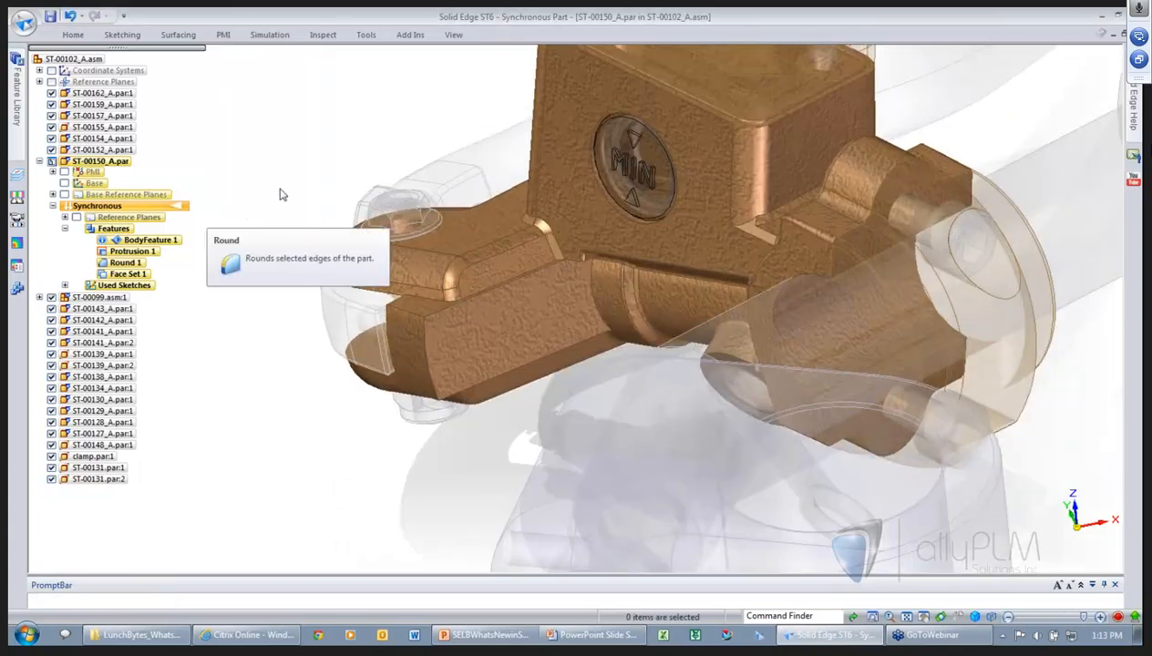
click(407, 310)
click(426, 395)
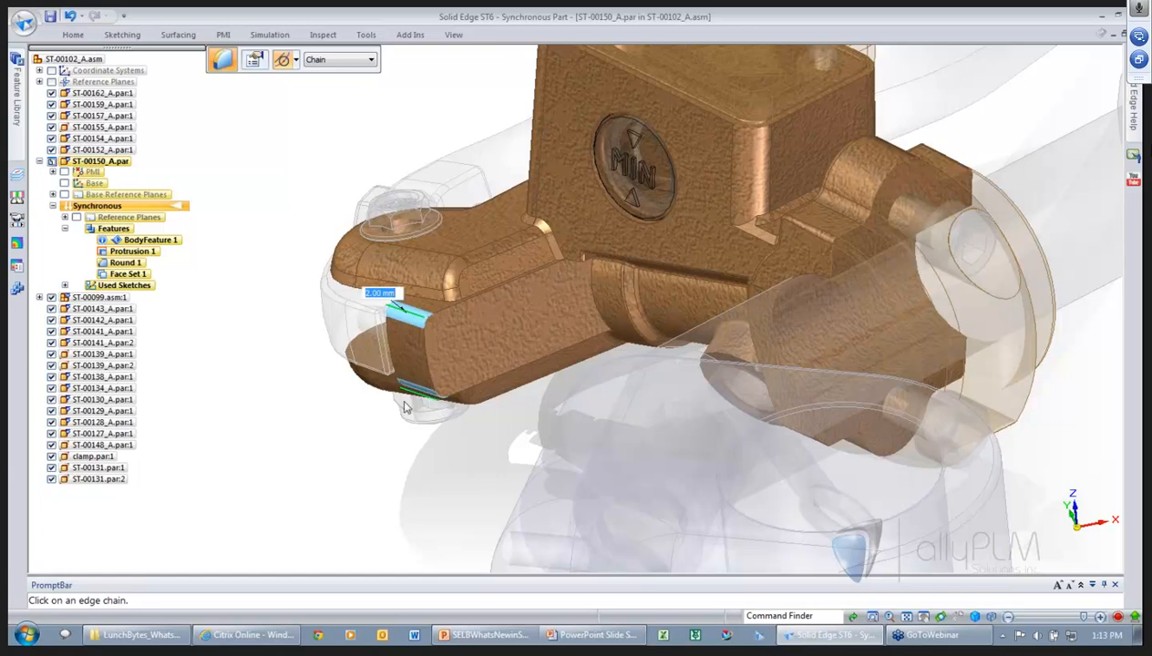
text(3.5)
key(Return)
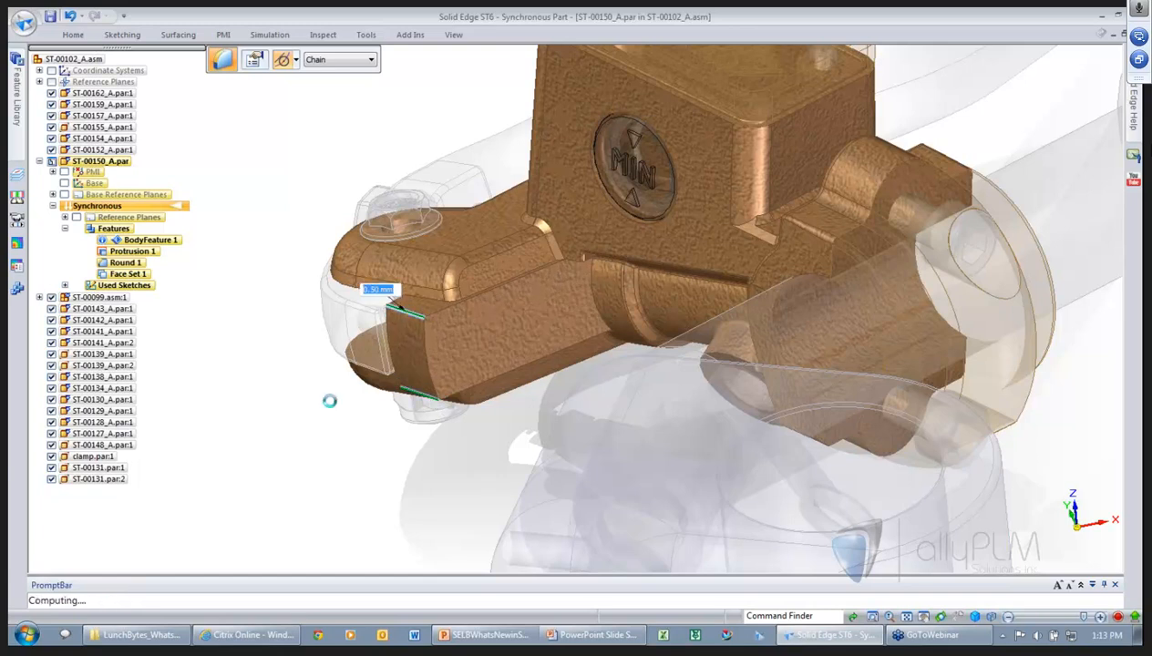
right_click(351, 386)
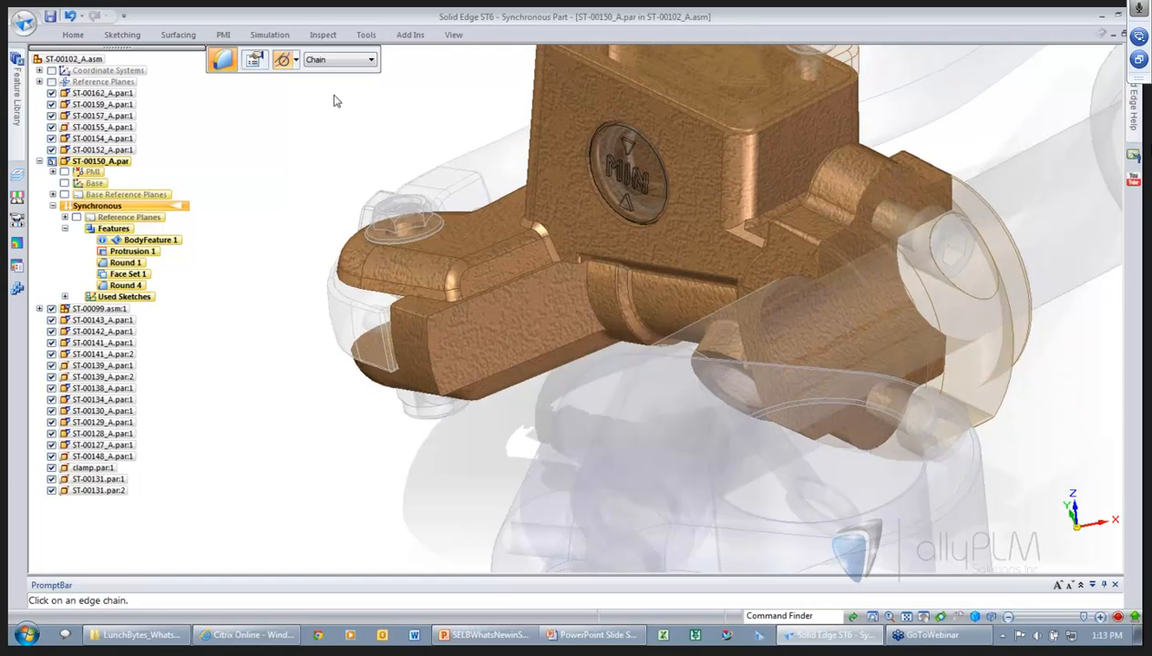
key(Escape)
- Close the in-place edit to return to the assembly ST-00102_A, and switch to the PowerPoint slide show
scroll(321, 174, down, 2)
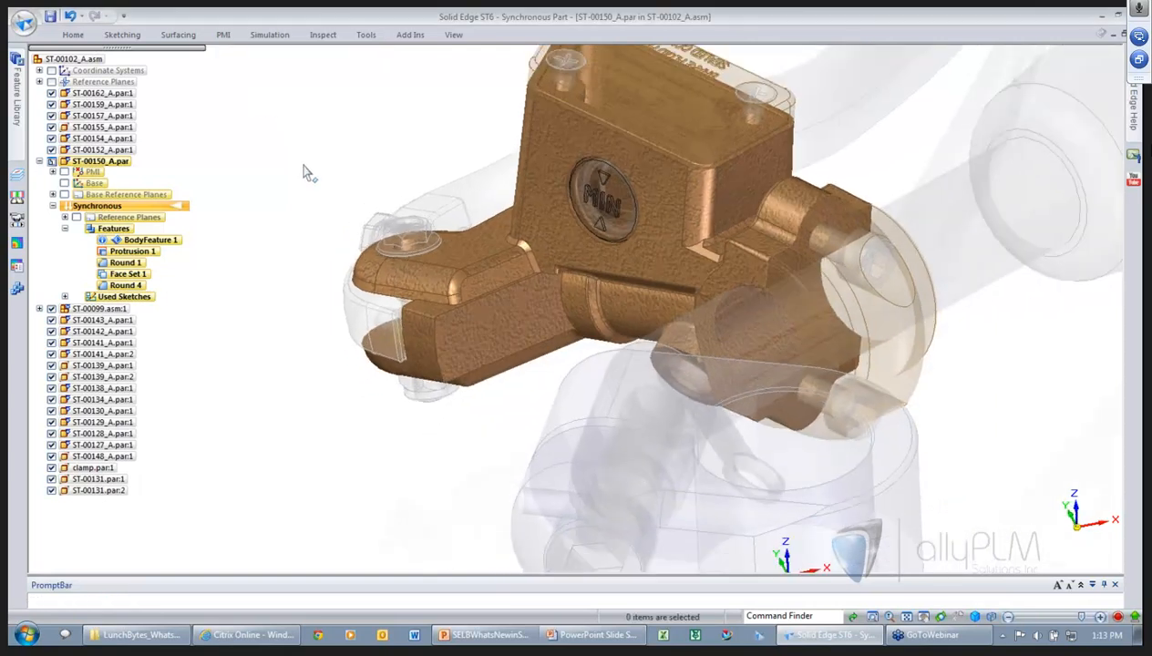
scroll(306, 169, down, 2)
right_drag(319, 178, 271, 133)
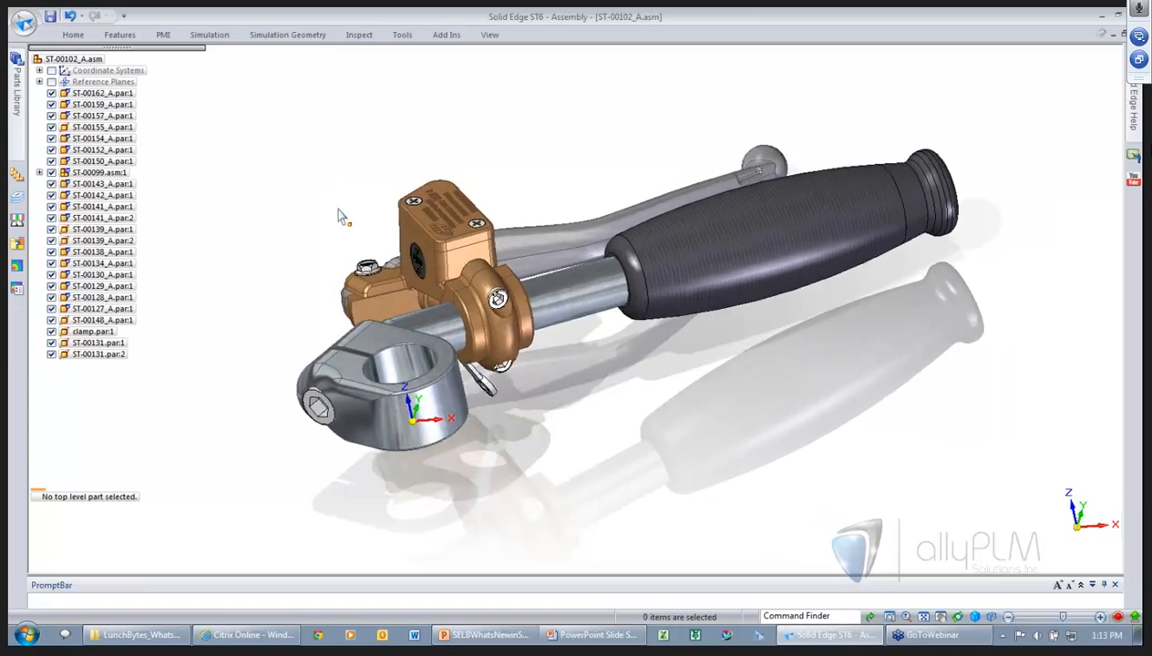
key(alt+Tab)
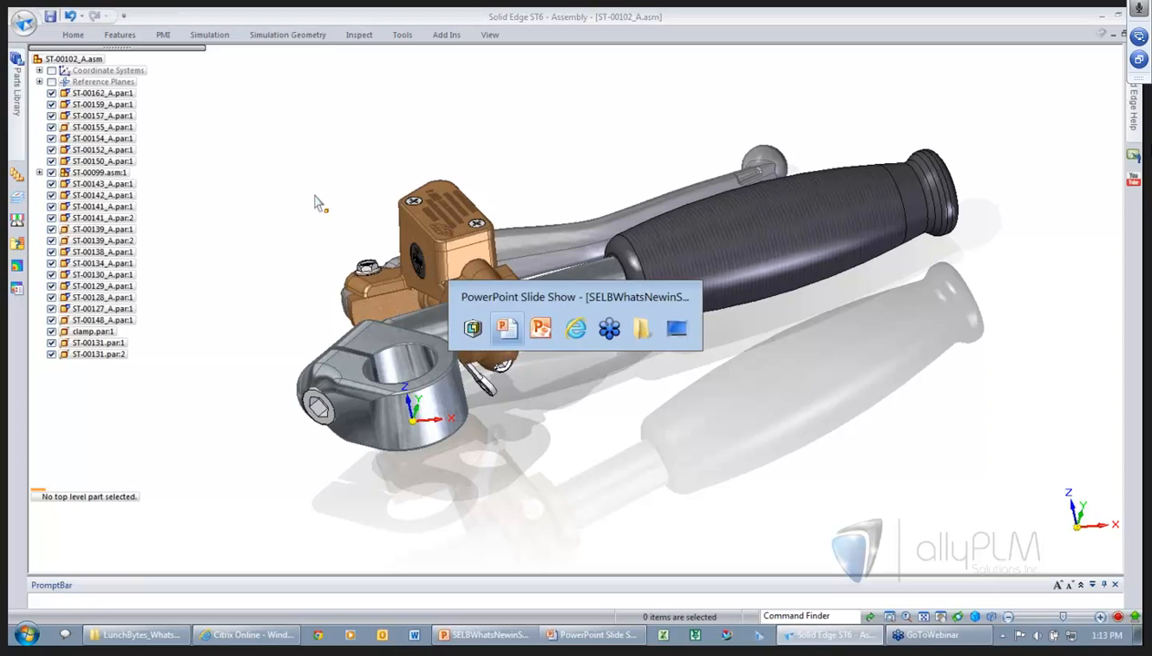